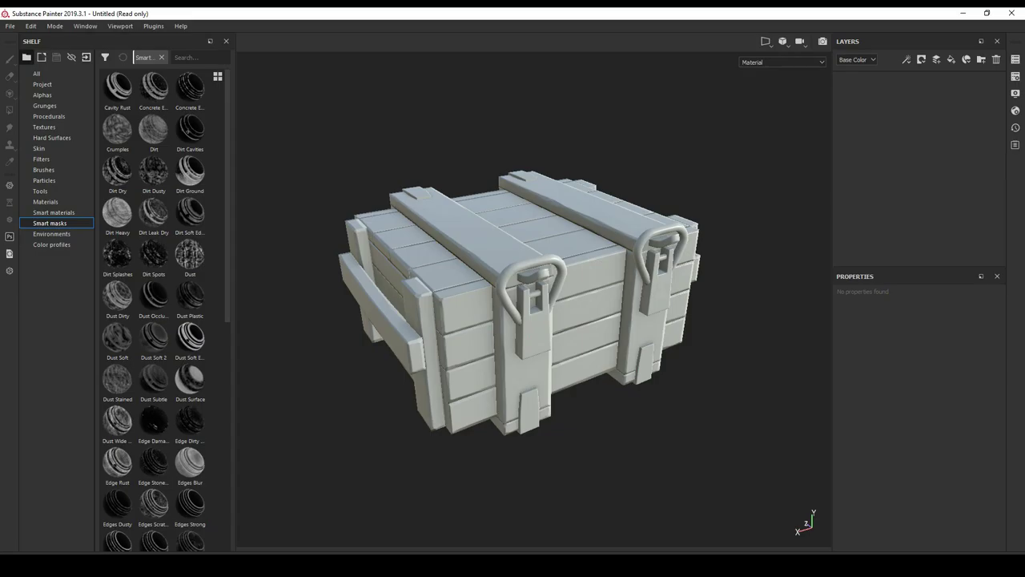
- Create a layer folder named 'wooden' and add a black mask to it
click(981, 59)
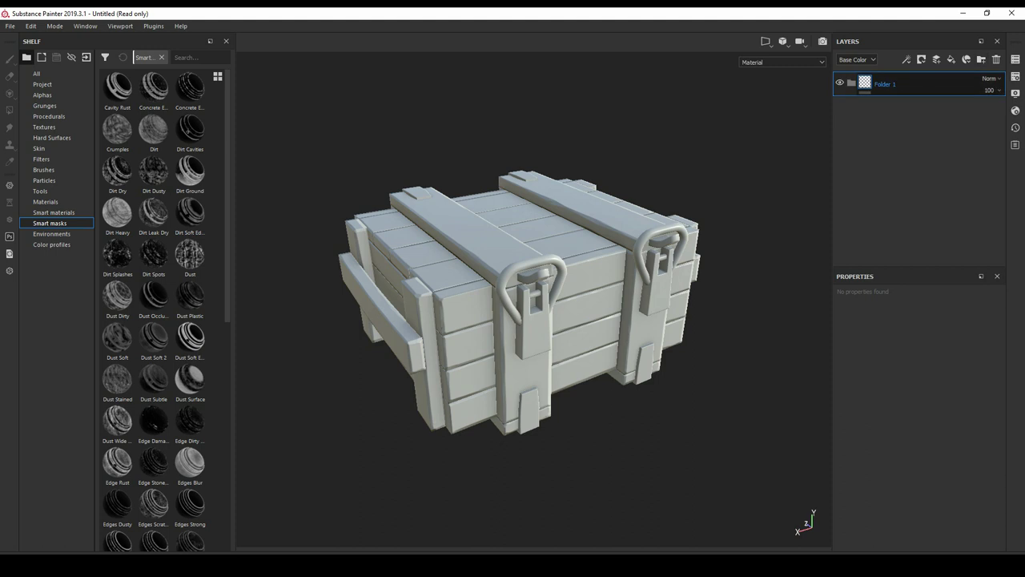
text(wooden)
key(Return)
right_click(864, 76)
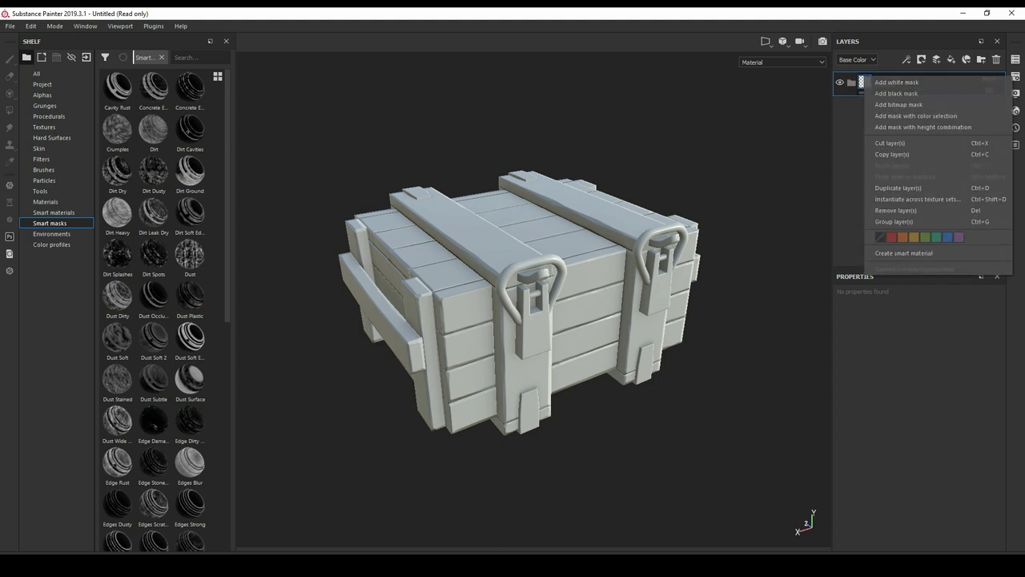
click(897, 99)
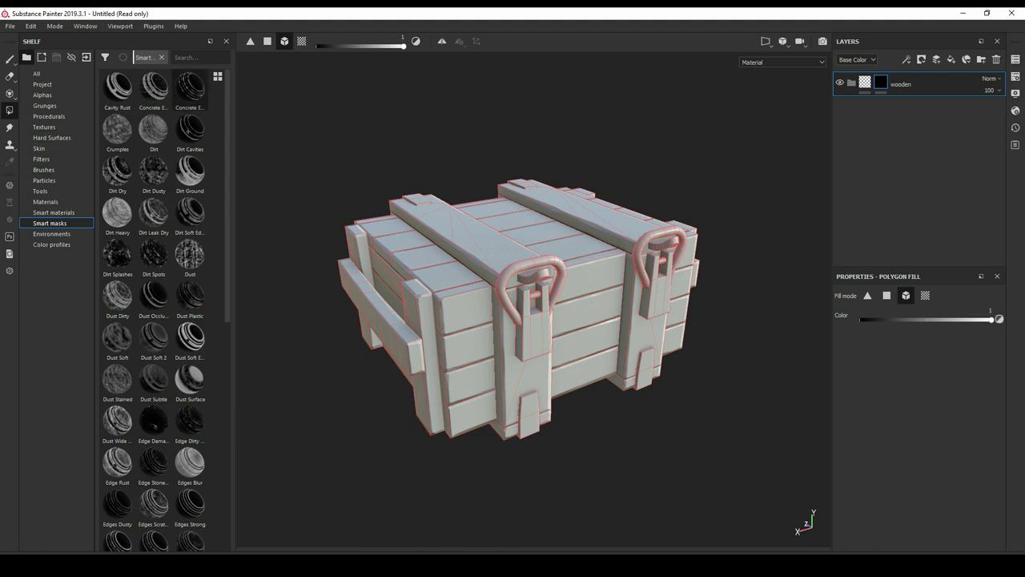
- Create a second folder named 'metal' above 'wooden' and give it a black mask
click(981, 60)
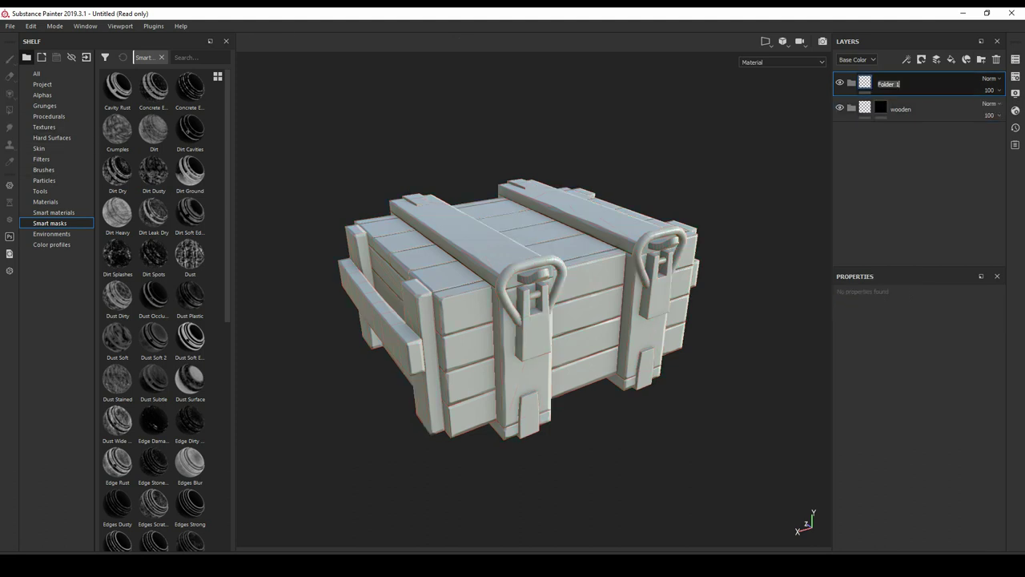
text(metal)
key(Return)
right_click(868, 83)
click(897, 120)
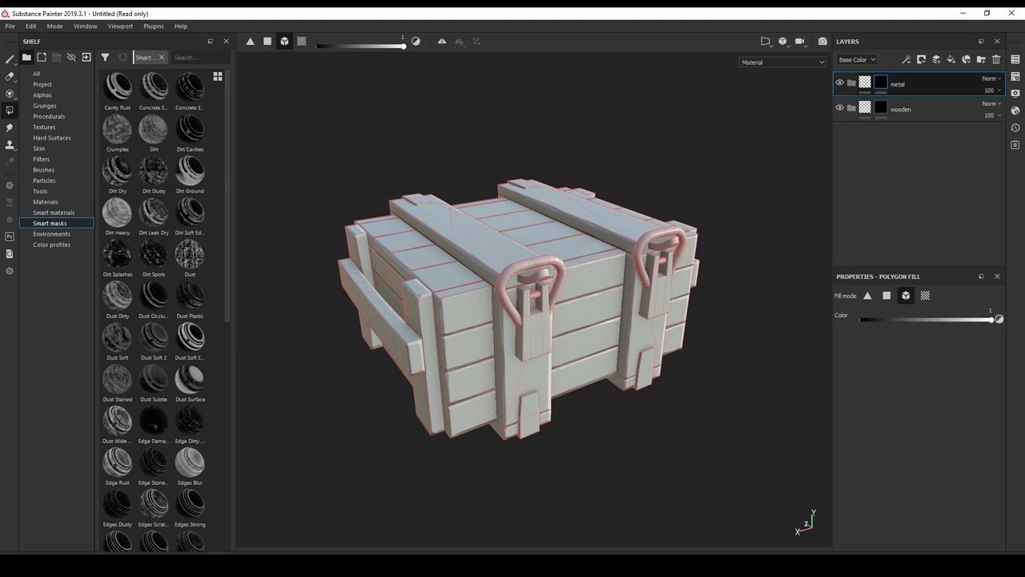
- Add two fill layers, move one into the metal folder, and rename both 'base'
click(951, 59)
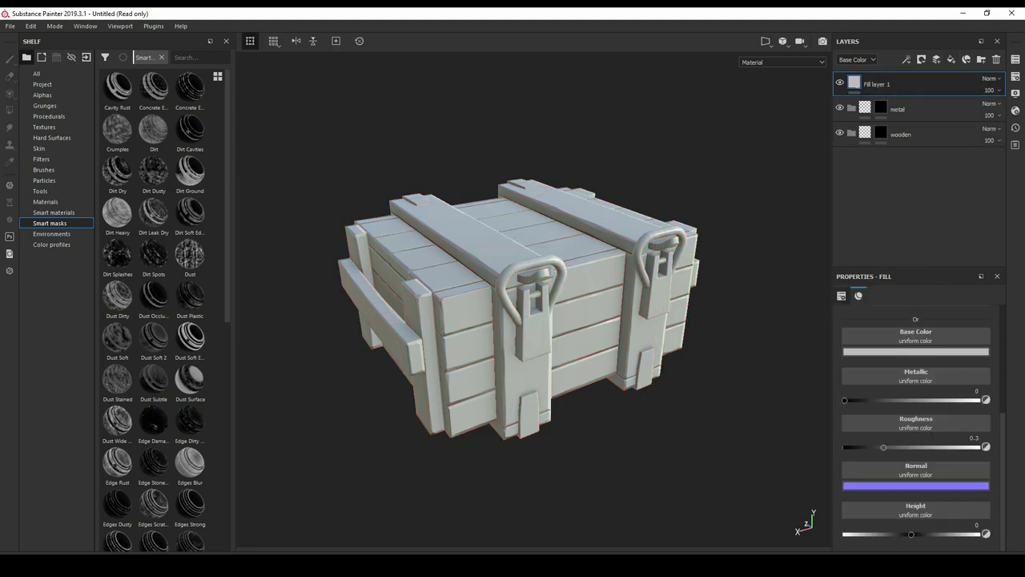
mouse_move(877, 83)
mouse_down()
mouse_move(889, 109)
mouse_move(881, 164)
mouse_up()
click(951, 60)
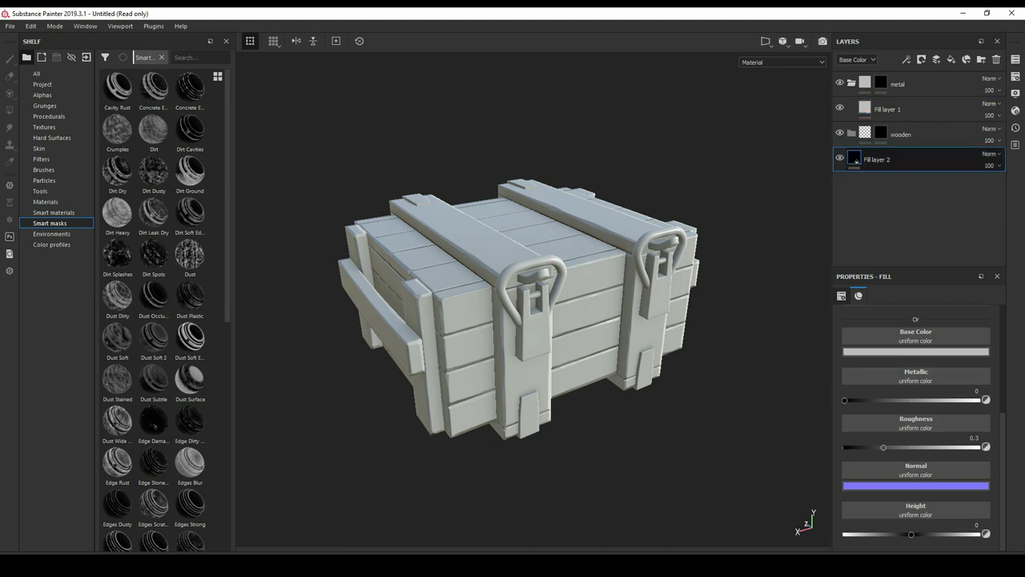
double_click(876, 159)
text(base)
key(Return)
double_click(886, 109)
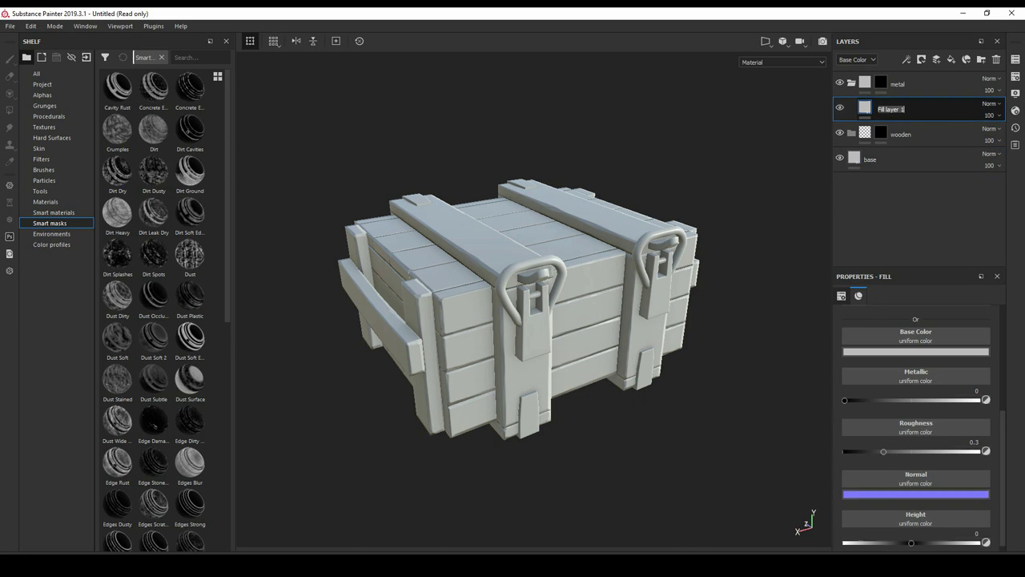
text(n)
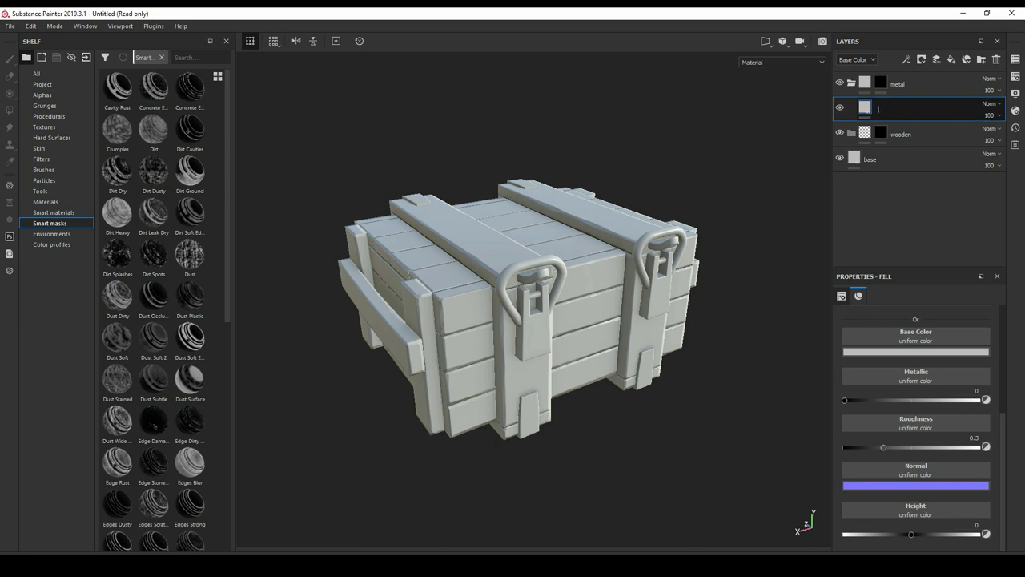
text(base)
key(Return)
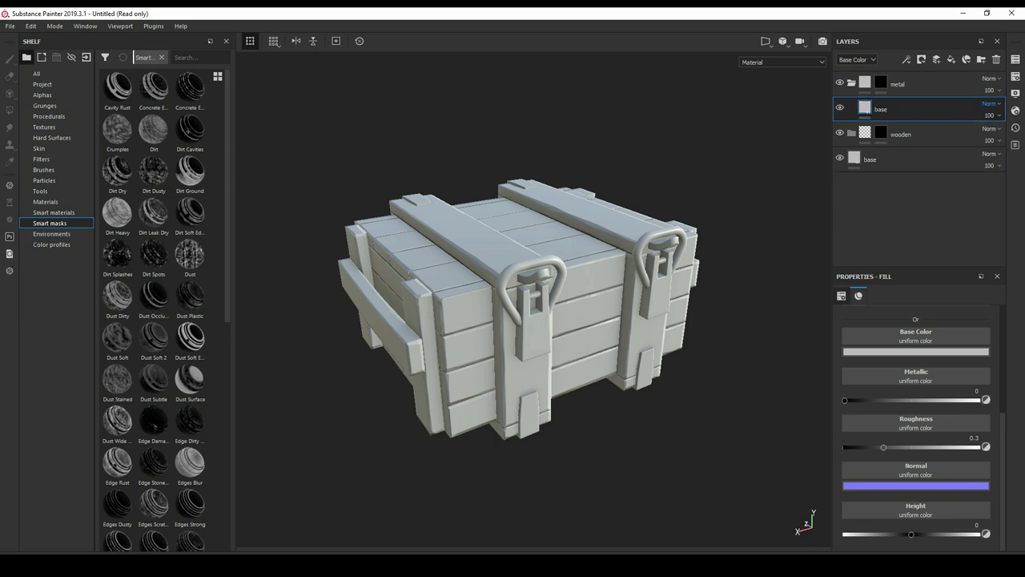
- Select the bottom base layer and browse the shelf's environments, smart materials and materials
click(881, 159)
click(915, 351)
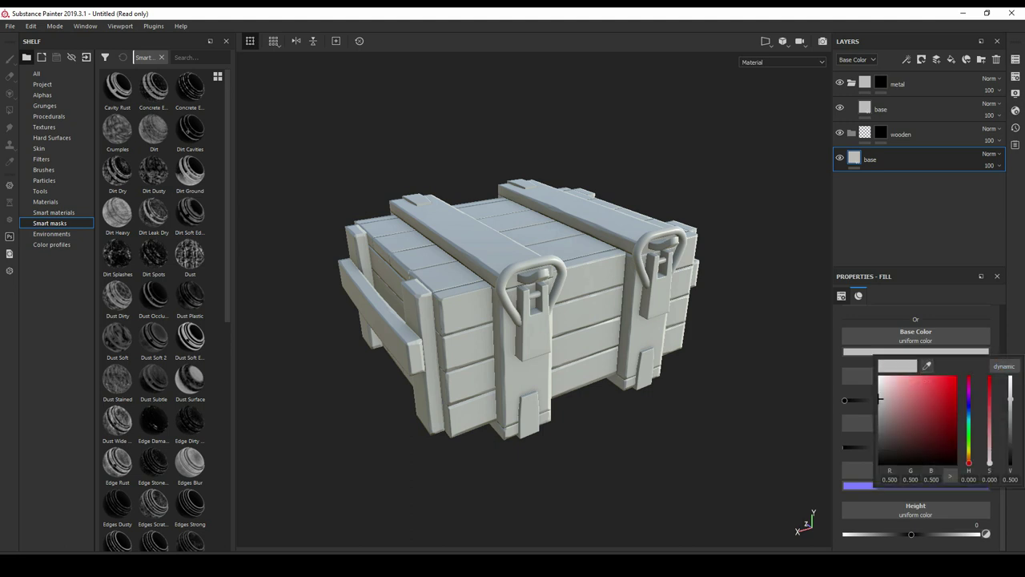
click(51, 233)
click(54, 212)
click(45, 201)
click(54, 213)
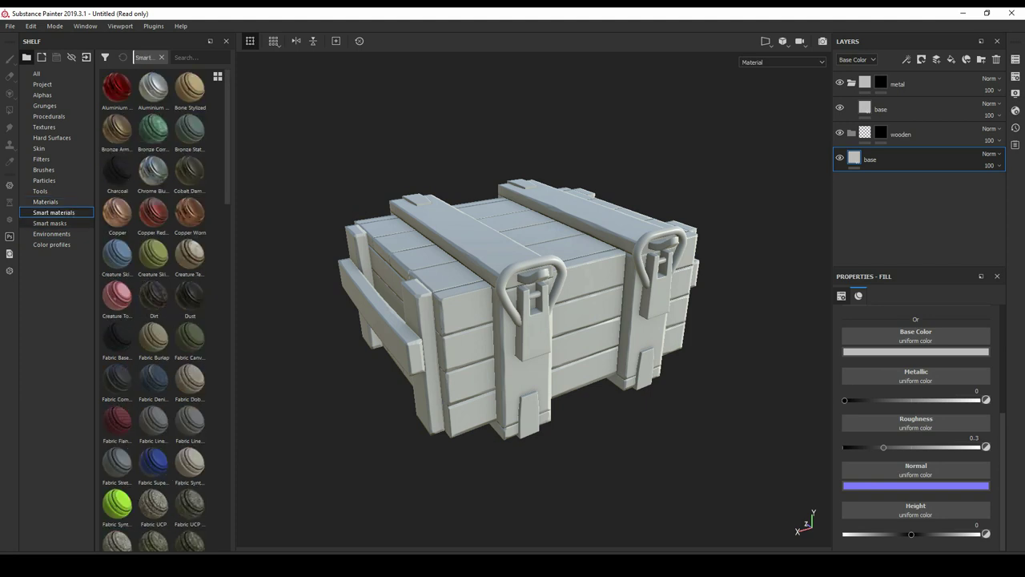
- Scroll the shelf's Materials, Smart masks and Smart materials down to Wood Ship Hull Nordic
scroll(152, 312, down, 10)
click(46, 201)
scroll(152, 312, down, 5)
scroll(153, 313, down, 5)
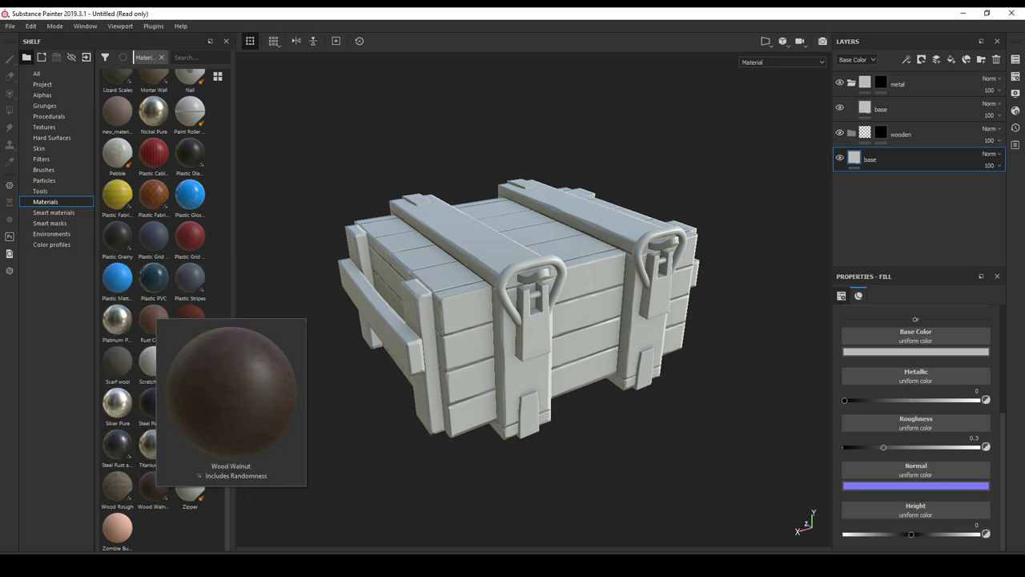
click(50, 222)
click(51, 233)
click(54, 212)
scroll(152, 321, down, 10)
scroll(153, 320, down, 5)
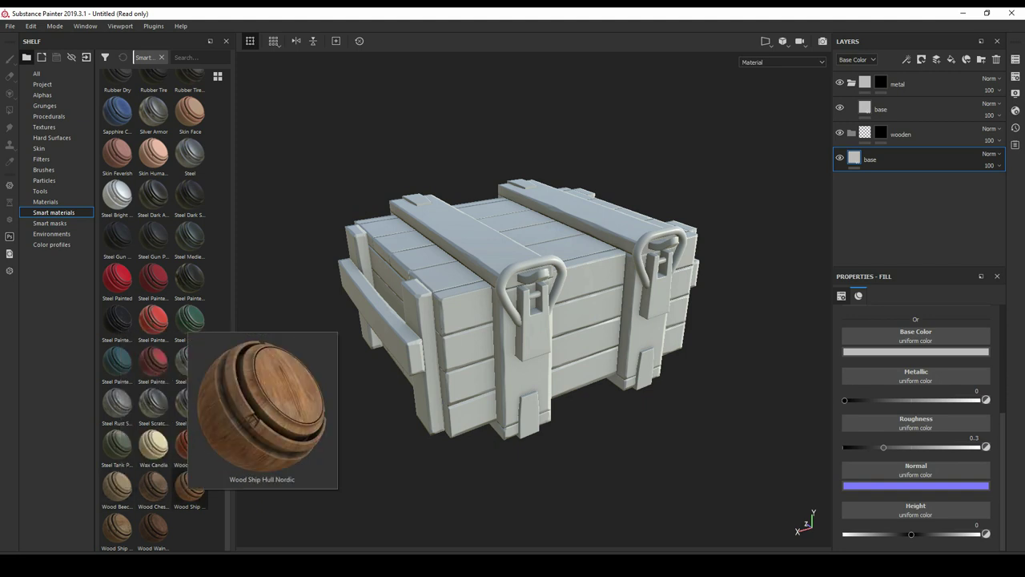
- Polygon-fill the wooden folder's mask on the planks, lid straps, side straps and front band
click(189, 484)
click(881, 134)
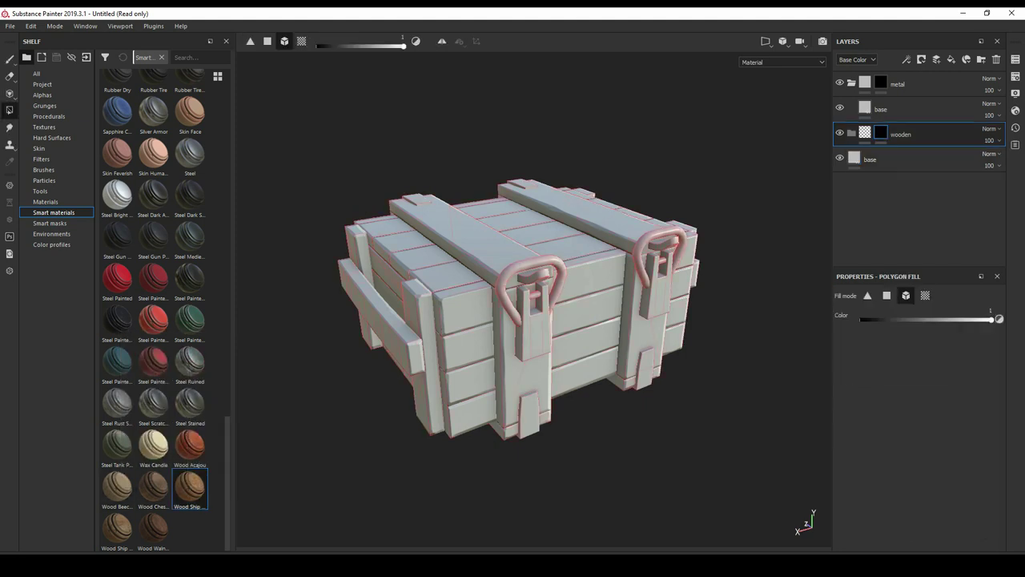
click(10, 110)
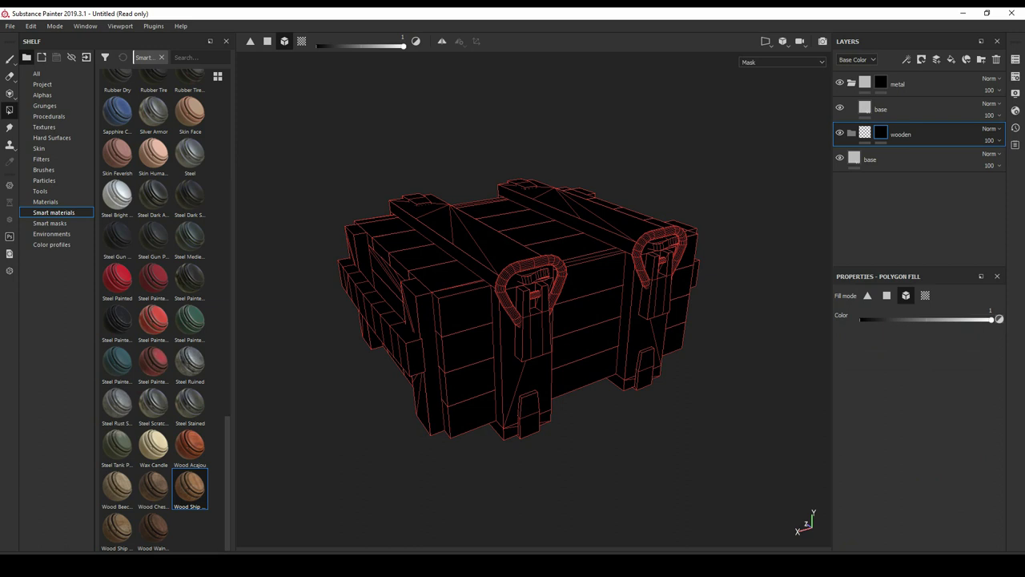
click(448, 305)
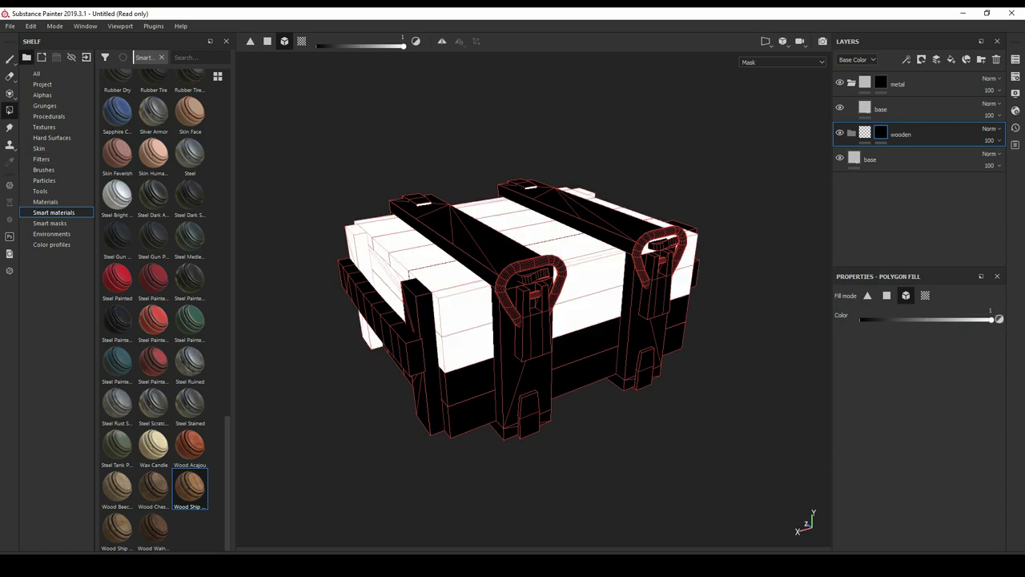
click(525, 360)
click(377, 321)
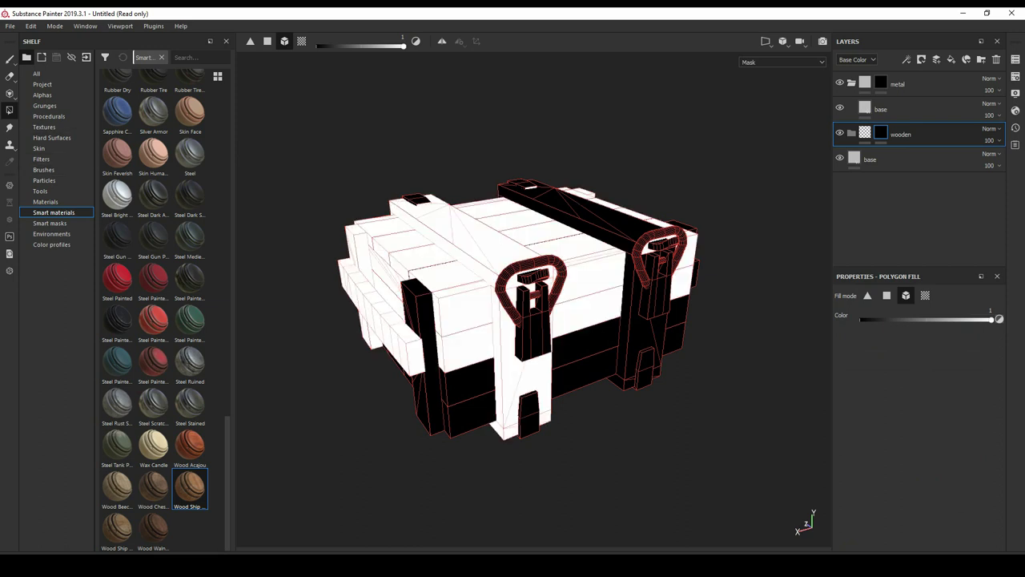
drag(420, 344, 584, 360)
click(592, 216)
- Check the crate's front and underside, then return the viewport to Material view
alt+drag(560, 320, 352, 321)
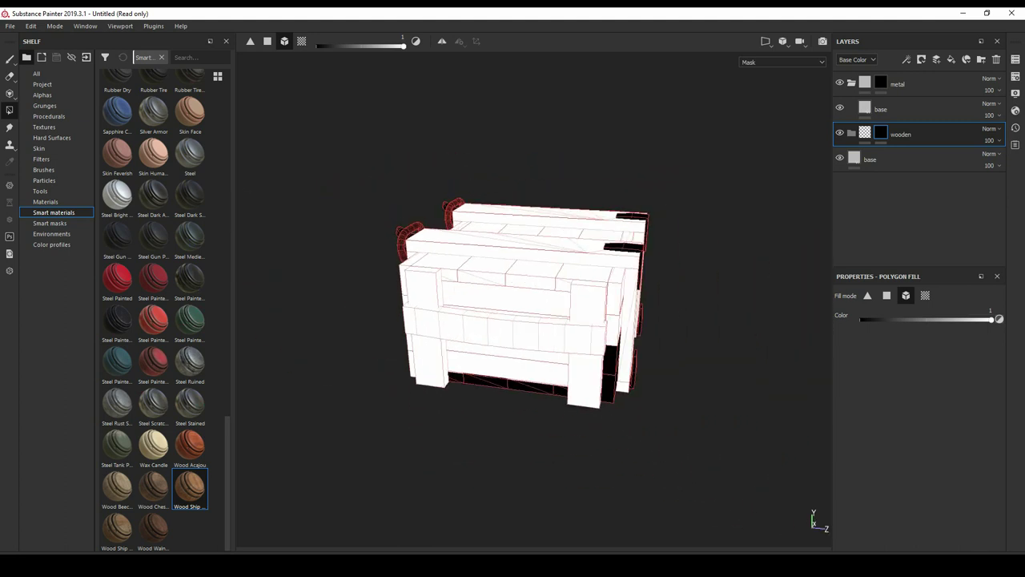
mouse_move(513, 320)
alt+mouse_down()
mouse_move(481, 384)
mouse_move(560, 344)
mouse_move(561, 328)
alt+mouse_up()
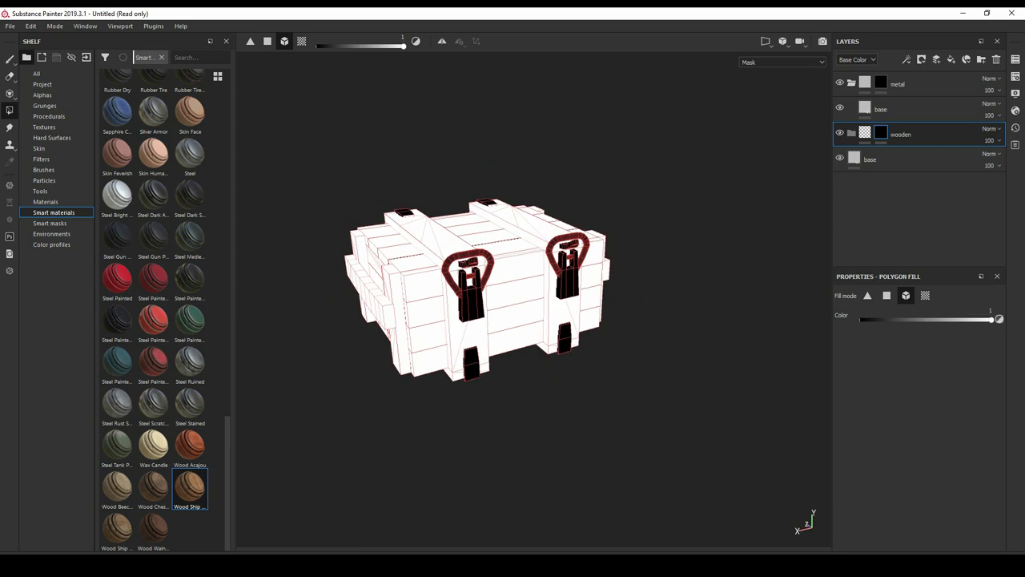
click(865, 134)
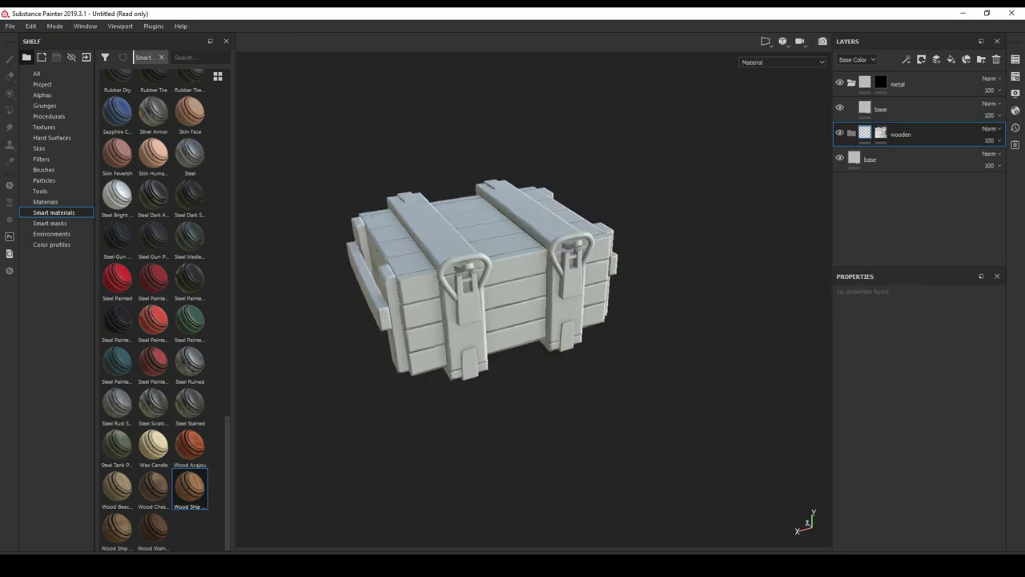
mouse_move(560, 328)
alt+mouse_down()
mouse_move(560, 353)
mouse_move(593, 360)
alt+mouse_up()
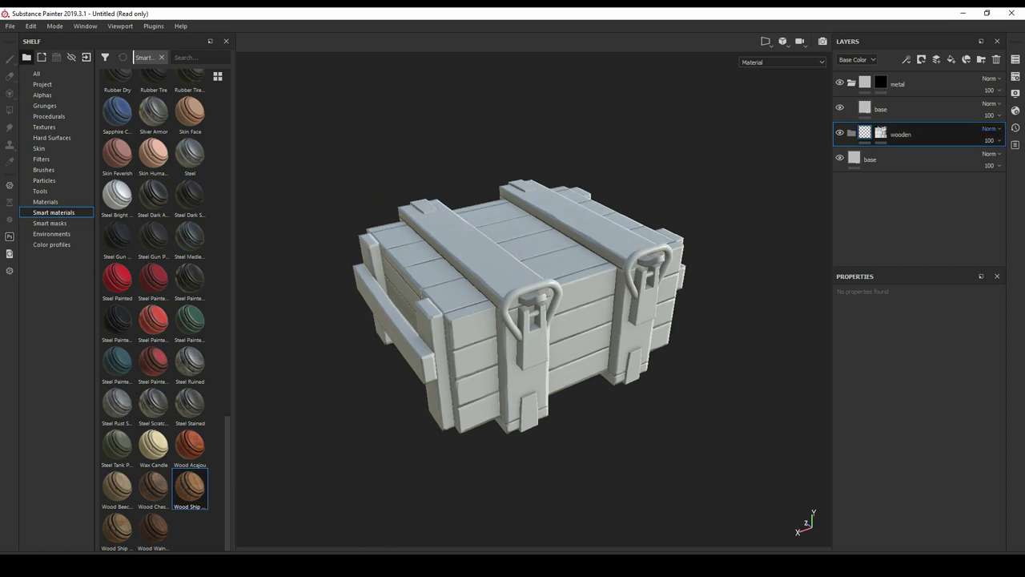
- Polygon-fill the metal folder's mask on both handles and all latch plates, undoing a stray body fill
click(880, 109)
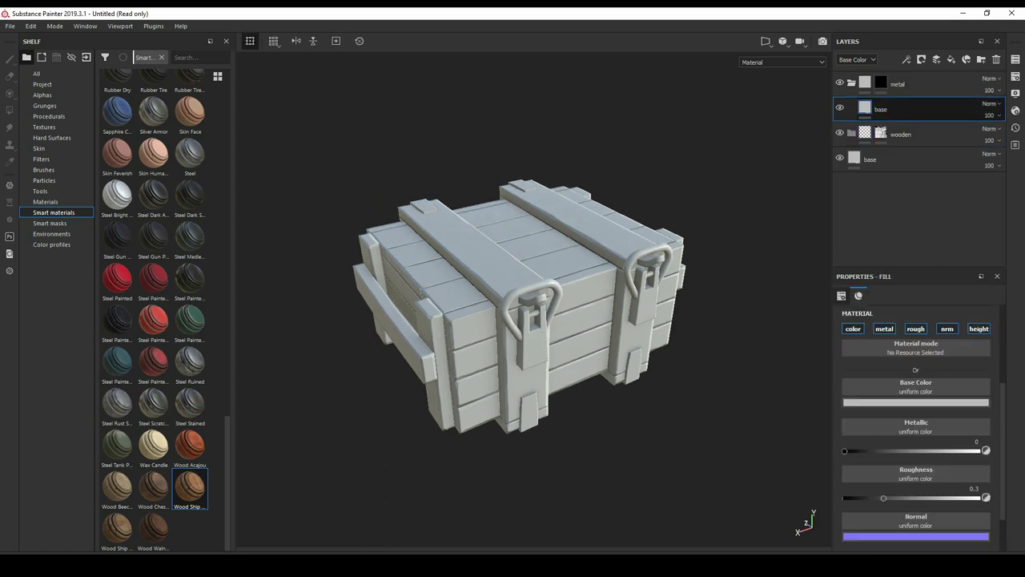
alt+middle_drag(516, 305, 487, 282)
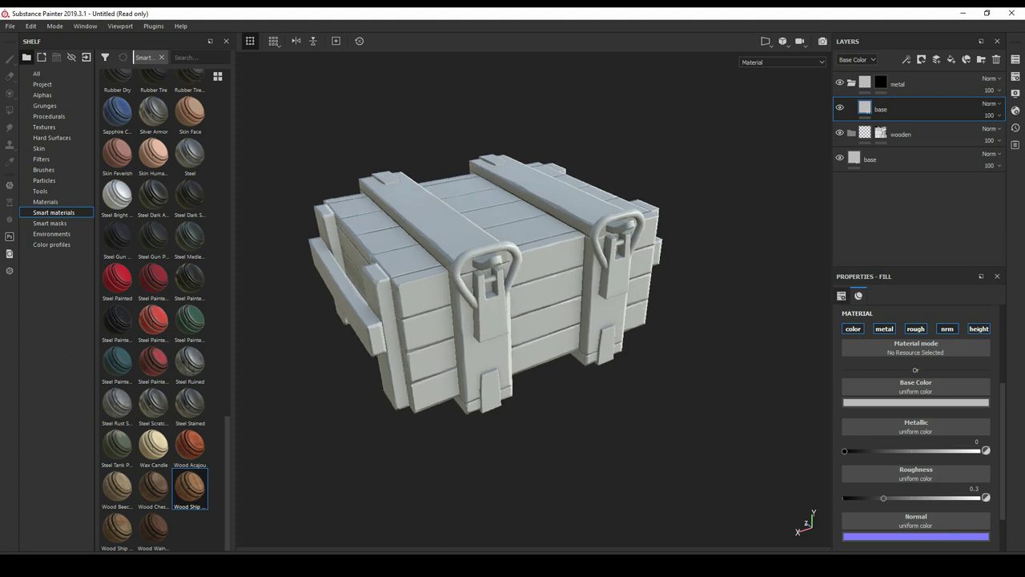
click(881, 83)
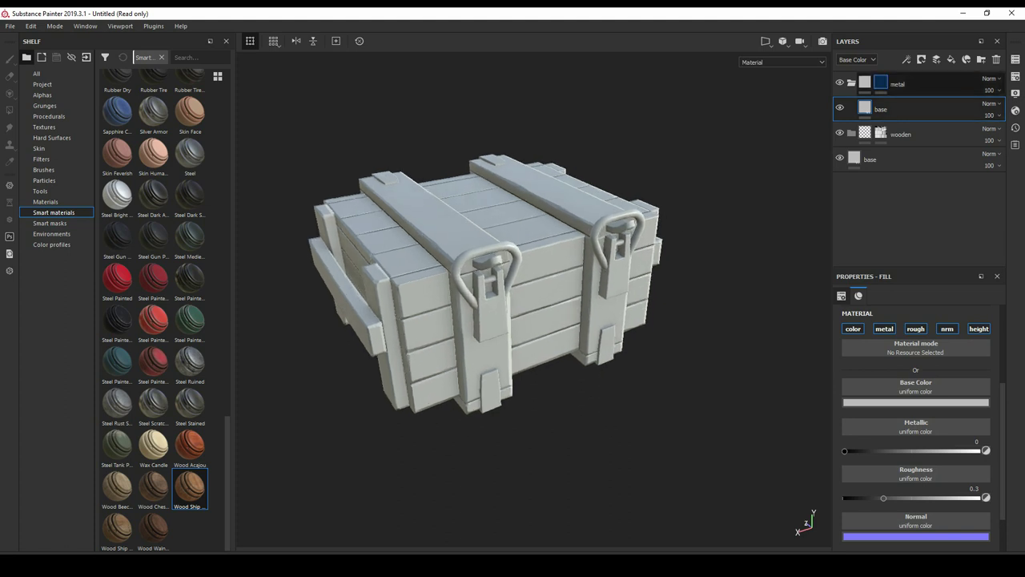
key(4)
click(490, 282)
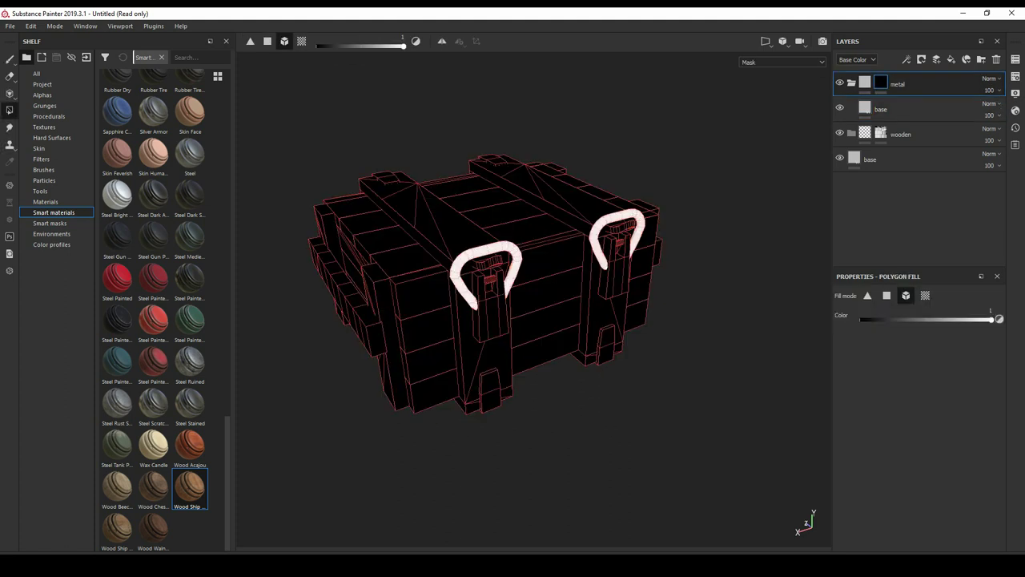
click(489, 308)
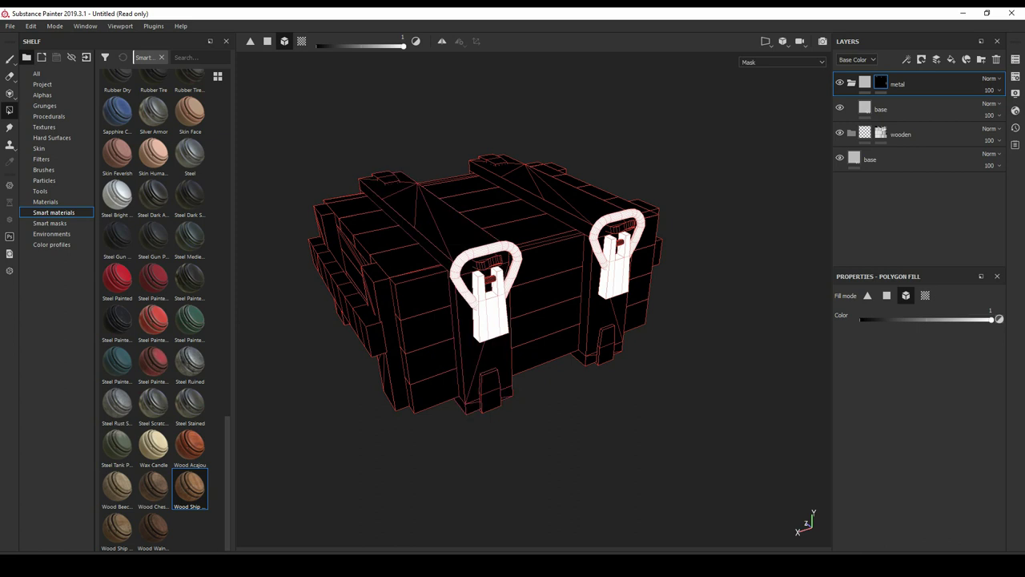
click(491, 280)
key(ctrl+z)
click(490, 390)
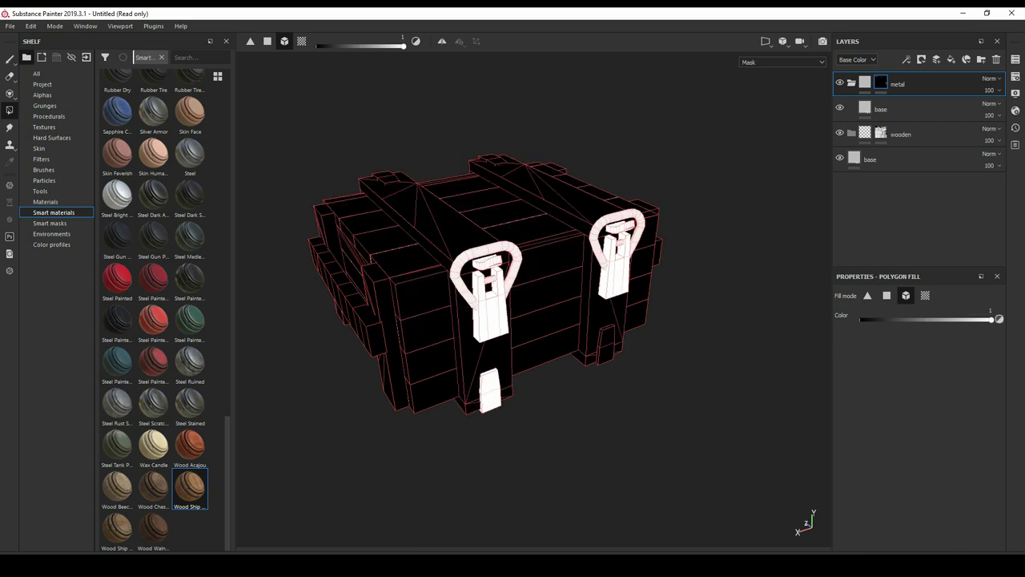
click(605, 344)
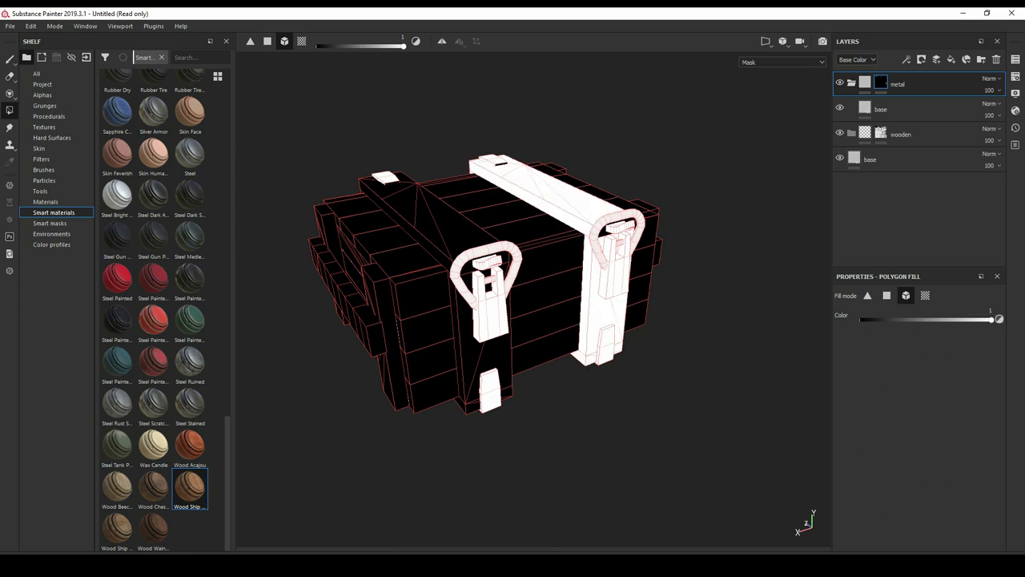
- Inspect the metal mask from several angles, then switch the viewport back to Material
alt+drag(561, 321, 384, 321)
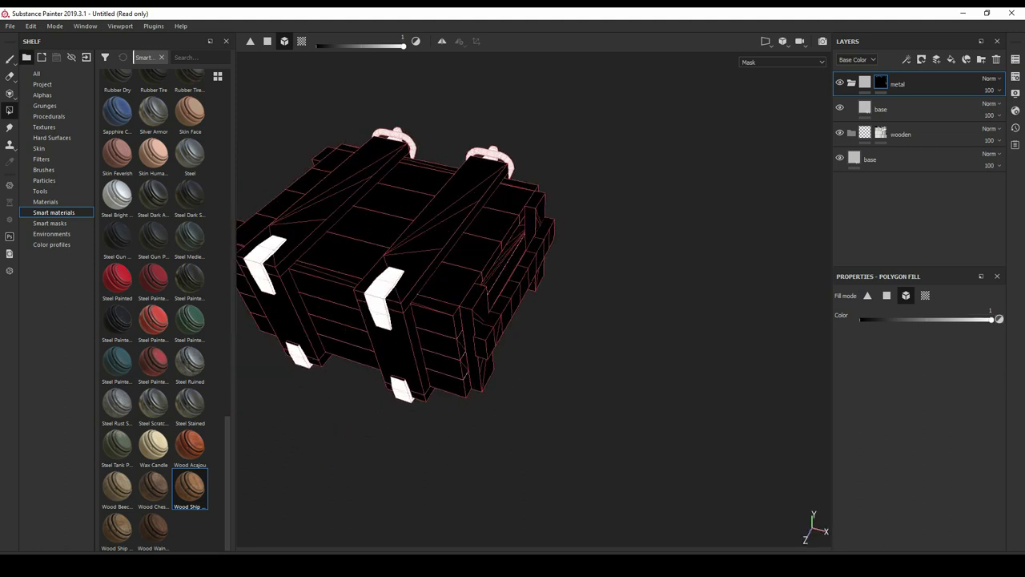
scroll(513, 280, up, 8)
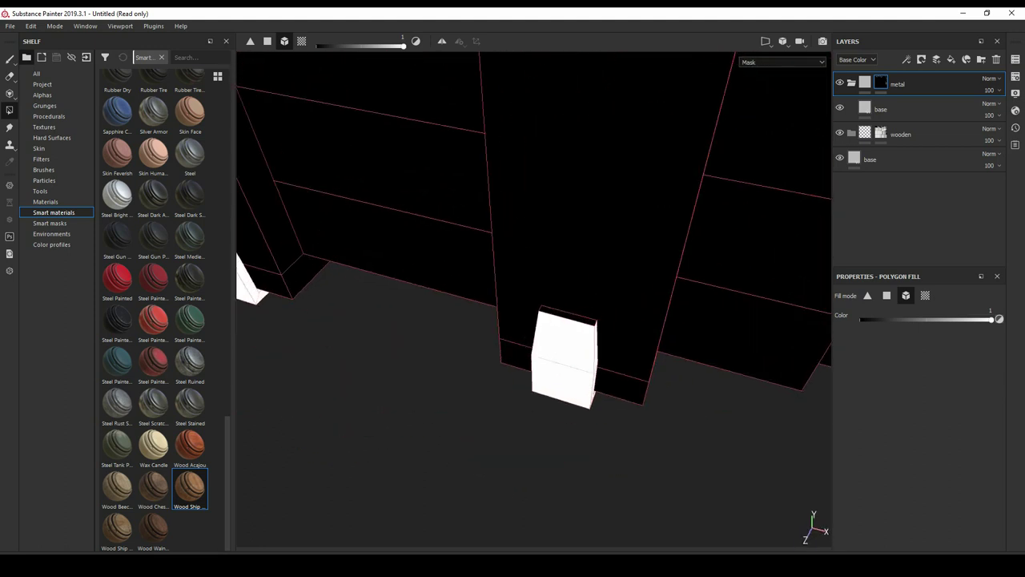
scroll(528, 297, down, 6)
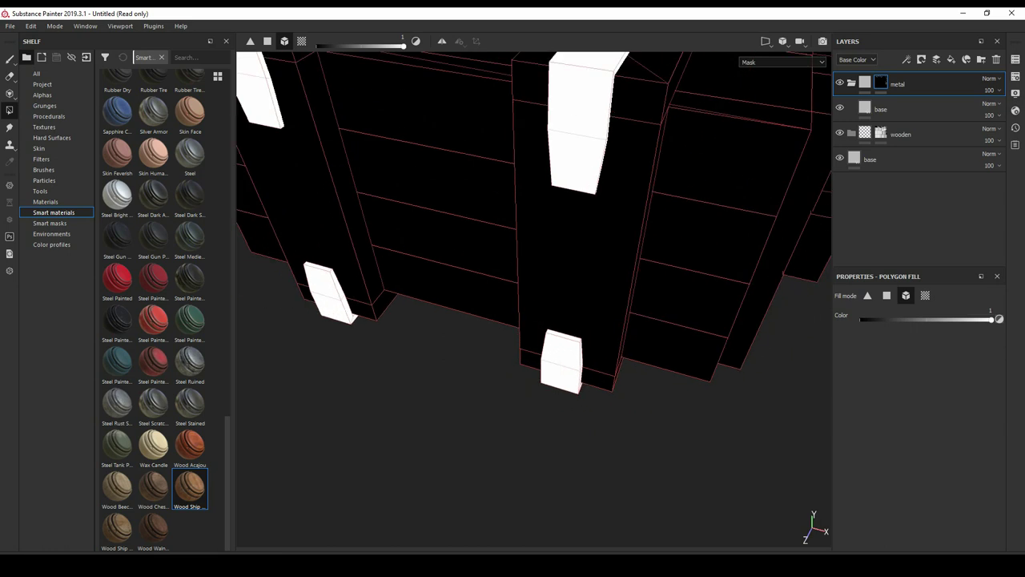
mouse_move(529, 296)
alt+mouse_down()
mouse_move(528, 264)
mouse_move(561, 273)
mouse_move(528, 240)
mouse_move(529, 200)
alt+mouse_up()
scroll(528, 288, down, 3)
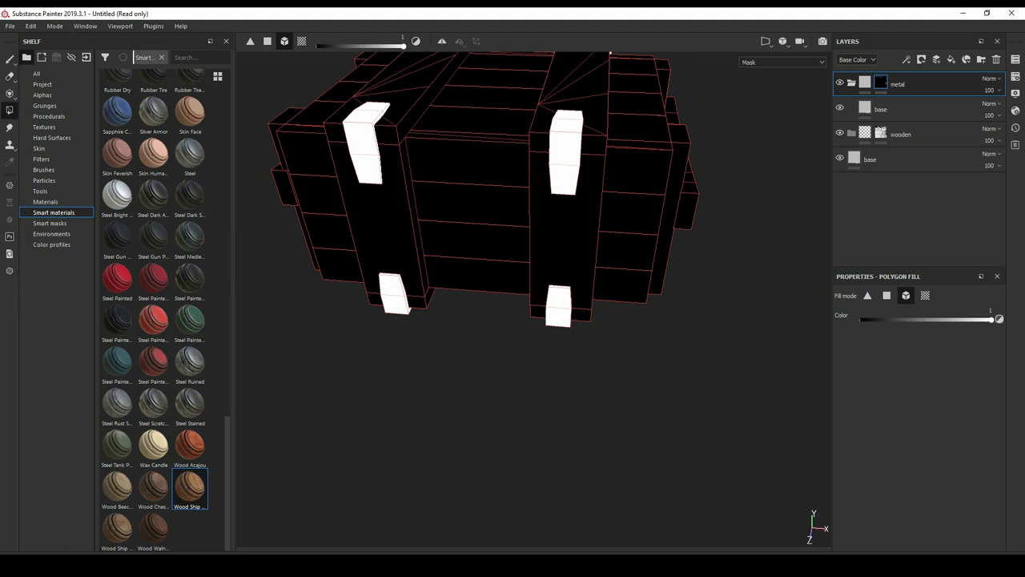
alt+drag(529, 288, 497, 336)
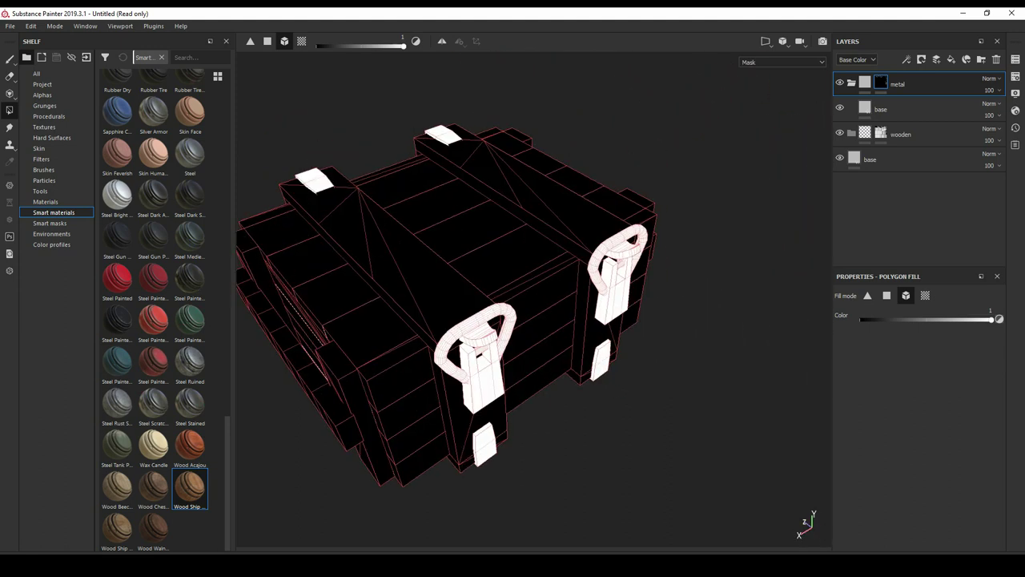
scroll(528, 288, up, 3)
scroll(529, 288, up, 2)
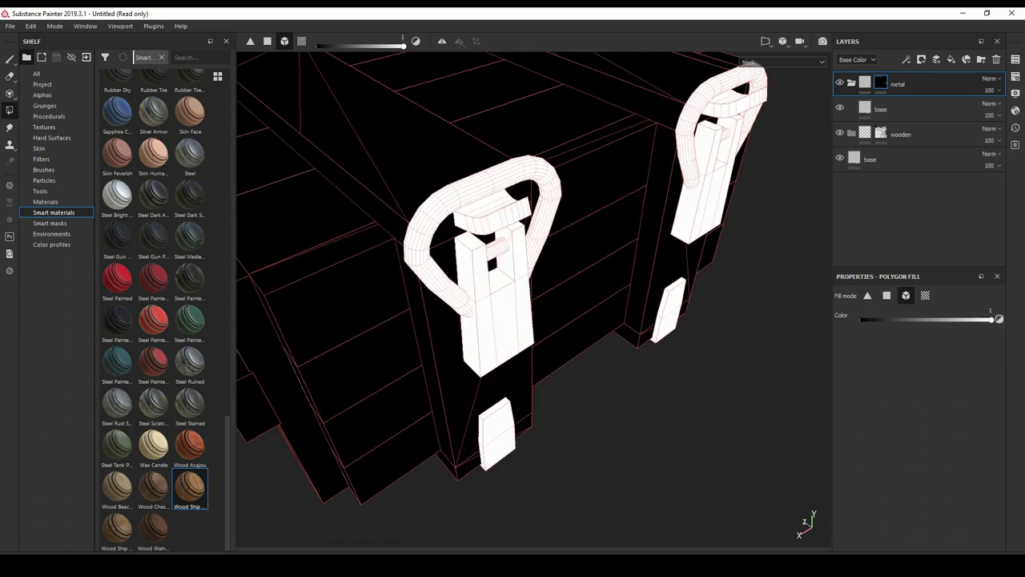
click(865, 82)
scroll(529, 288, down, 4)
alt+drag(529, 289, 468, 280)
- Give the bottom base layer a saturated tan-brown colour and raise its roughness to about 0.68
click(869, 159)
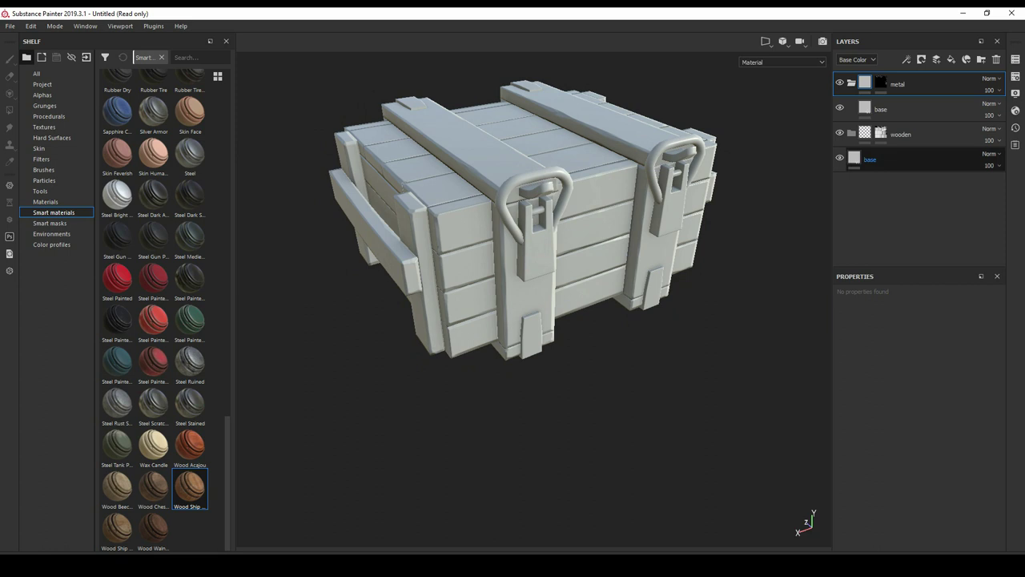
click(915, 402)
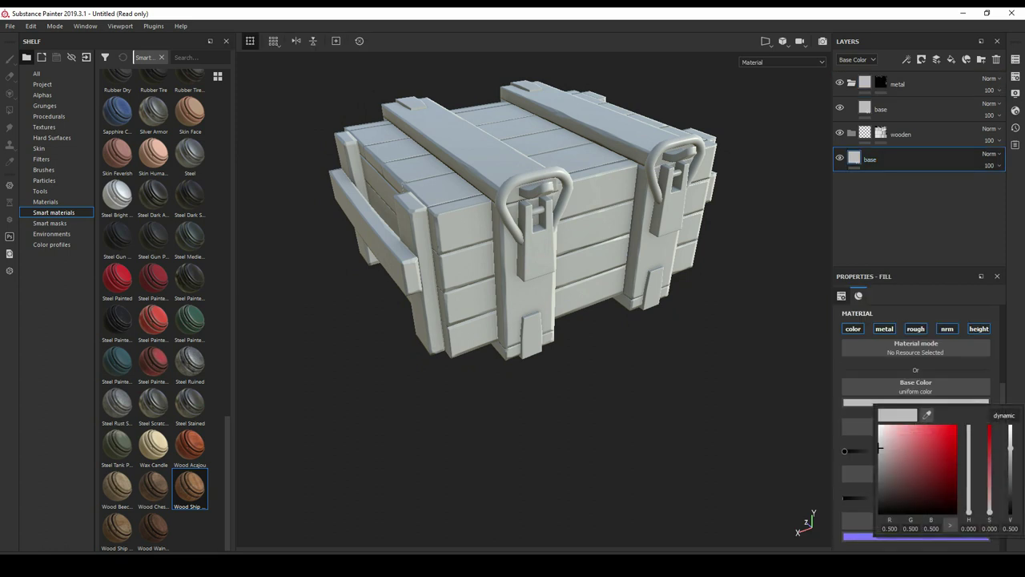
click(1003, 414)
click(968, 505)
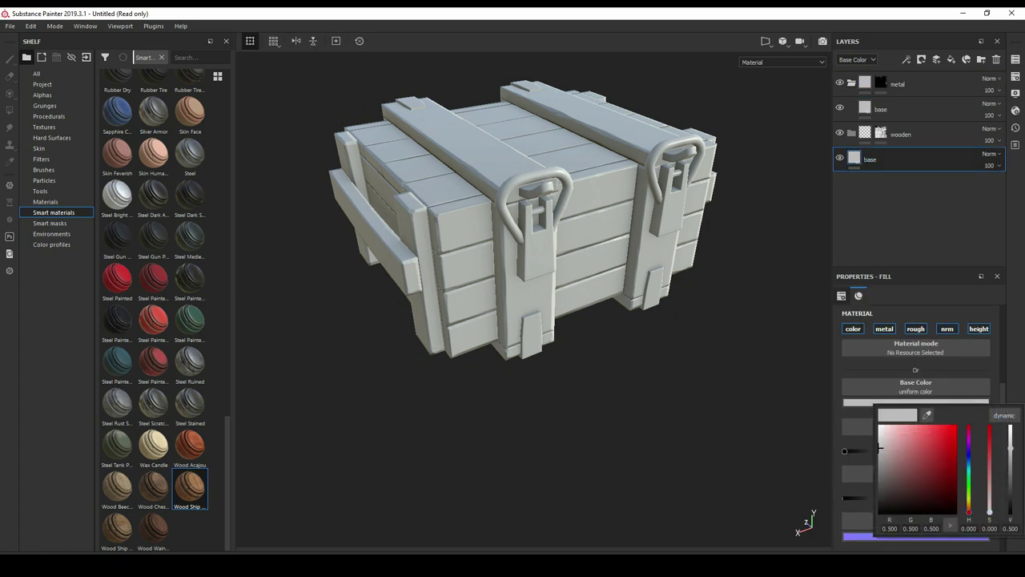
mouse_move(880, 448)
mouse_down()
mouse_move(899, 466)
mouse_move(907, 454)
mouse_up()
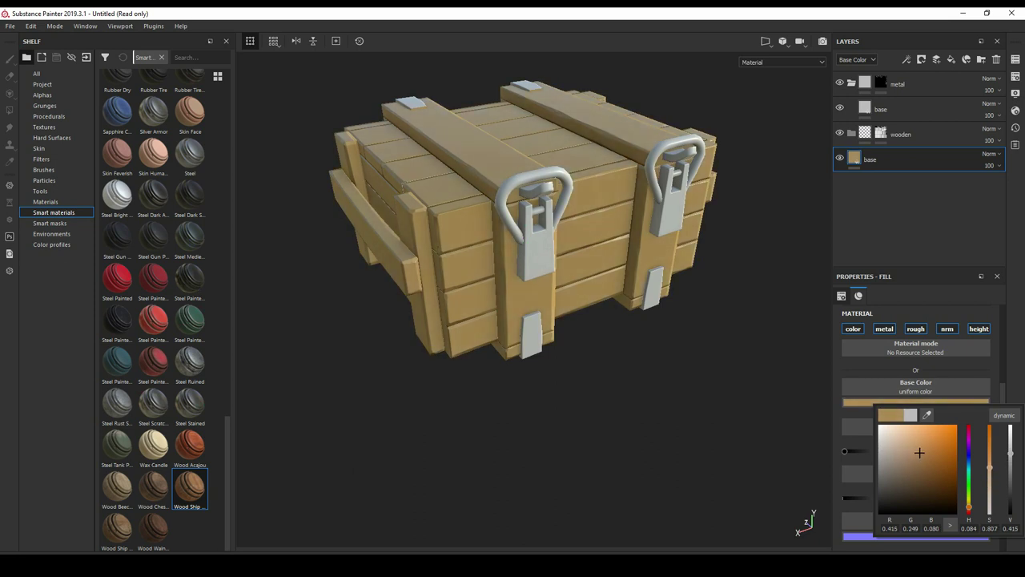
drag(907, 454, 916, 455)
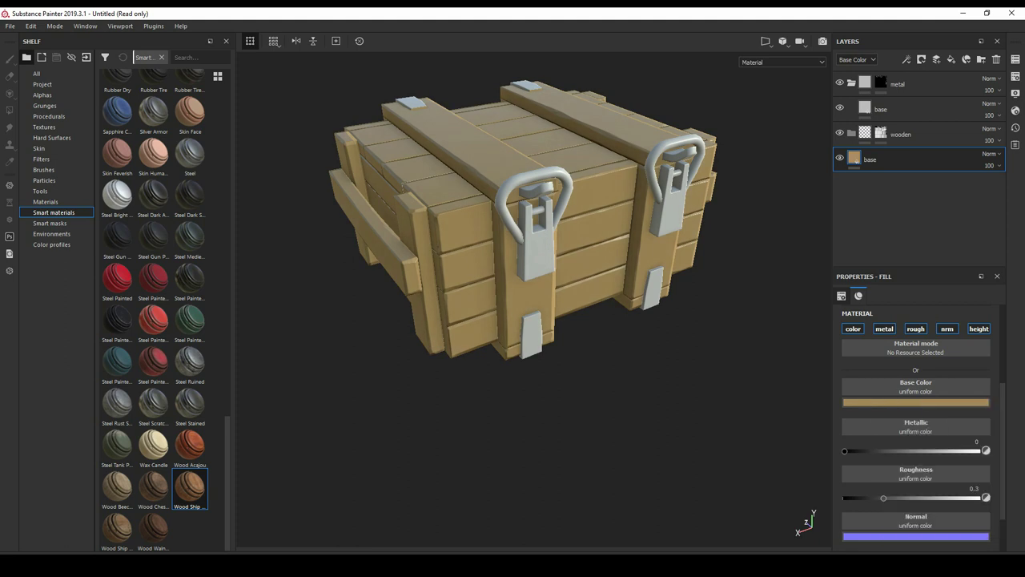
scroll(915, 432, down, 2)
drag(882, 446, 915, 447)
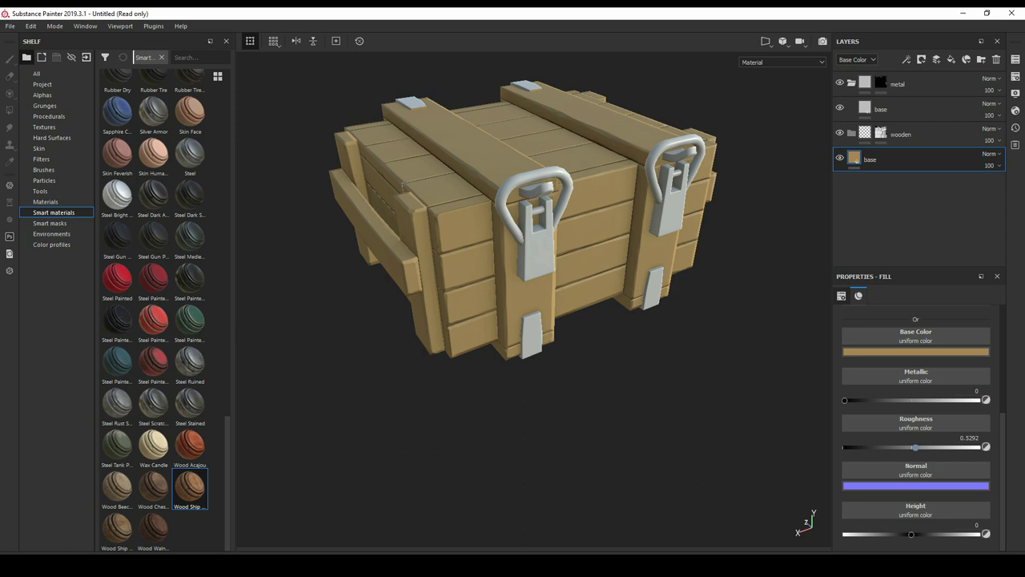
drag(915, 447, 927, 447)
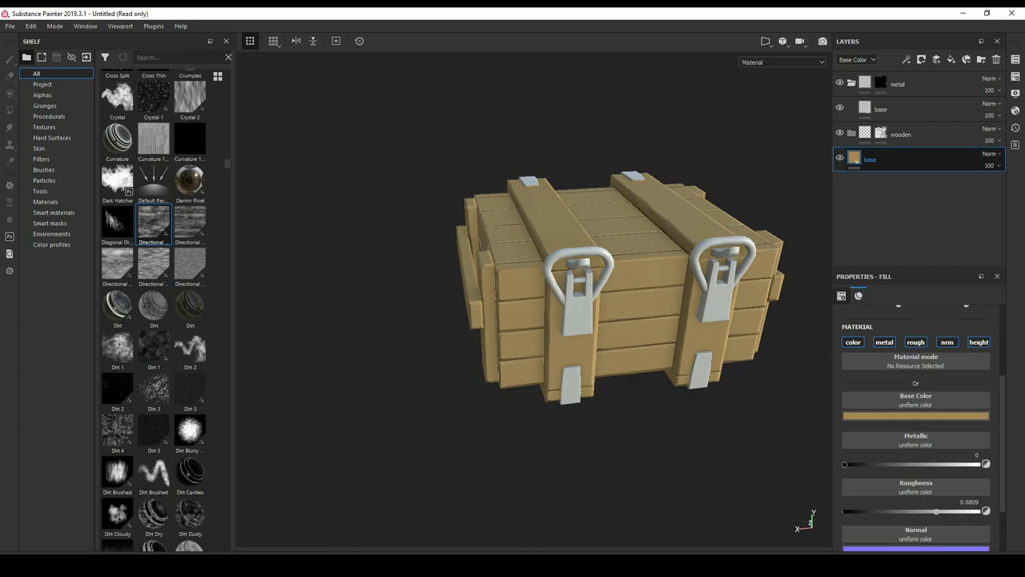
- Shift the base wood colour to a redder, slightly more saturated brown
click(915, 415)
click(1003, 429)
drag(968, 521, 968, 524)
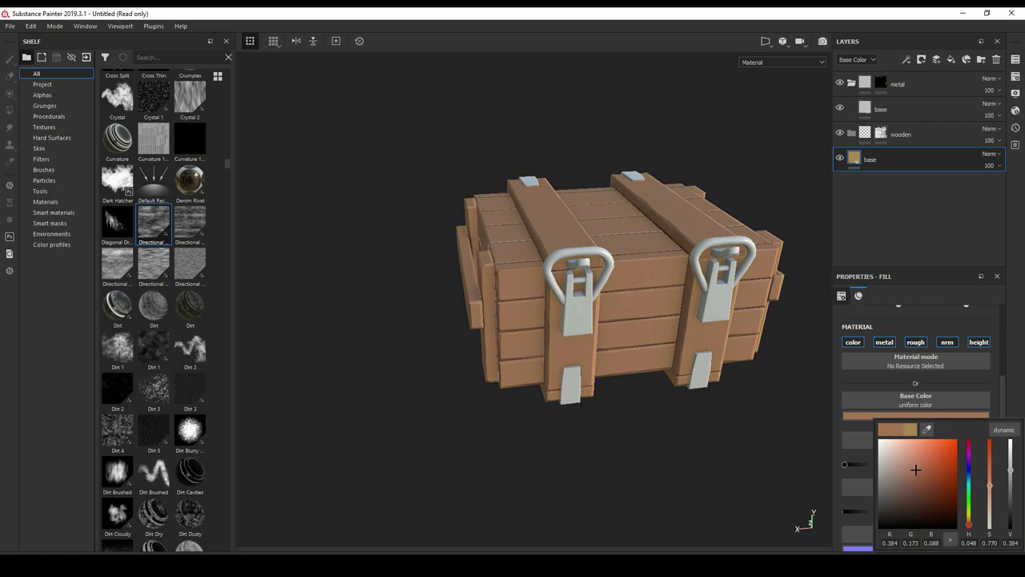
drag(916, 469, 920, 470)
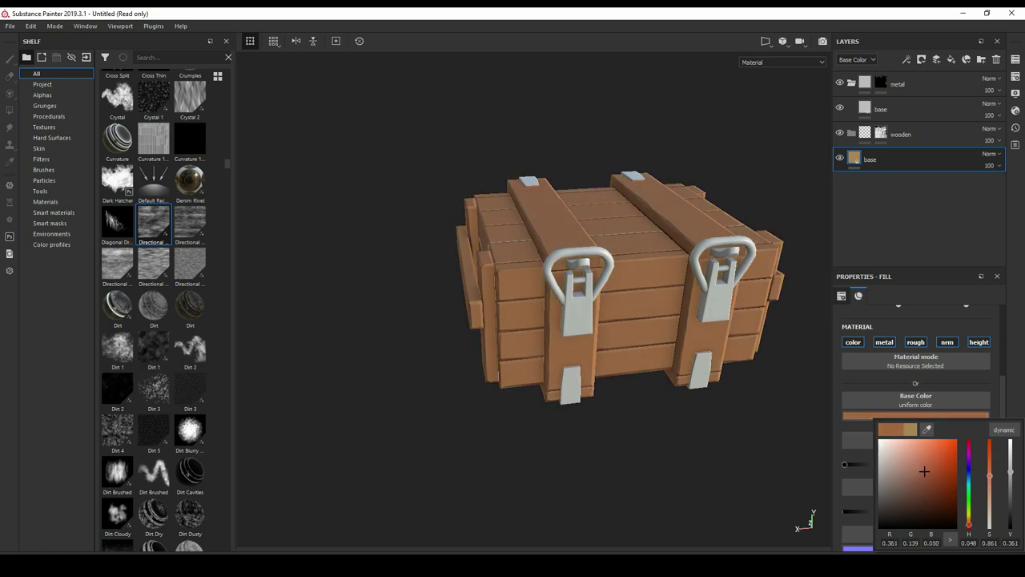
mouse_move(609, 448)
alt+mouse_down()
mouse_move(481, 449)
mouse_move(577, 448)
alt+mouse_up()
click(881, 134)
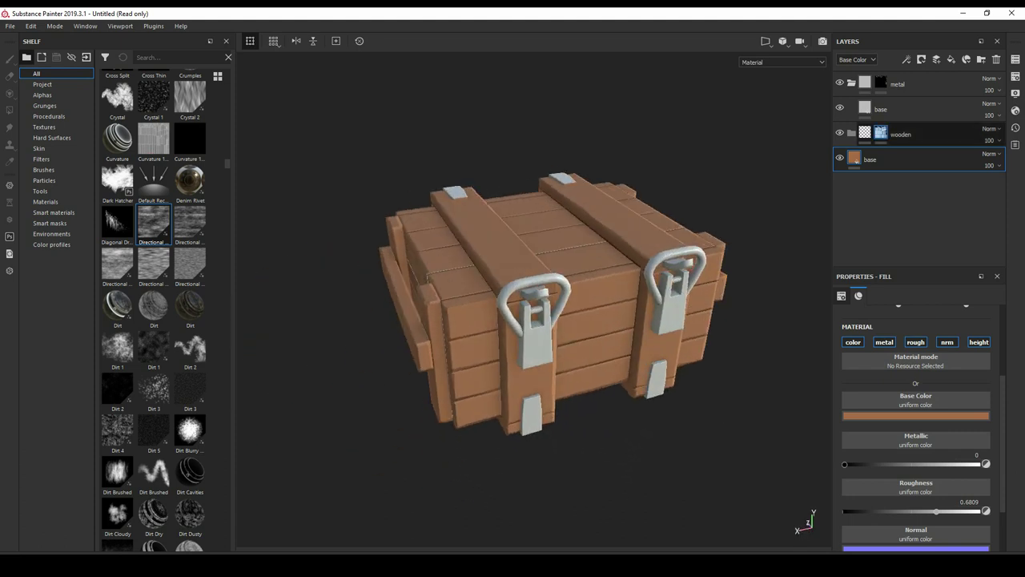
click(10, 110)
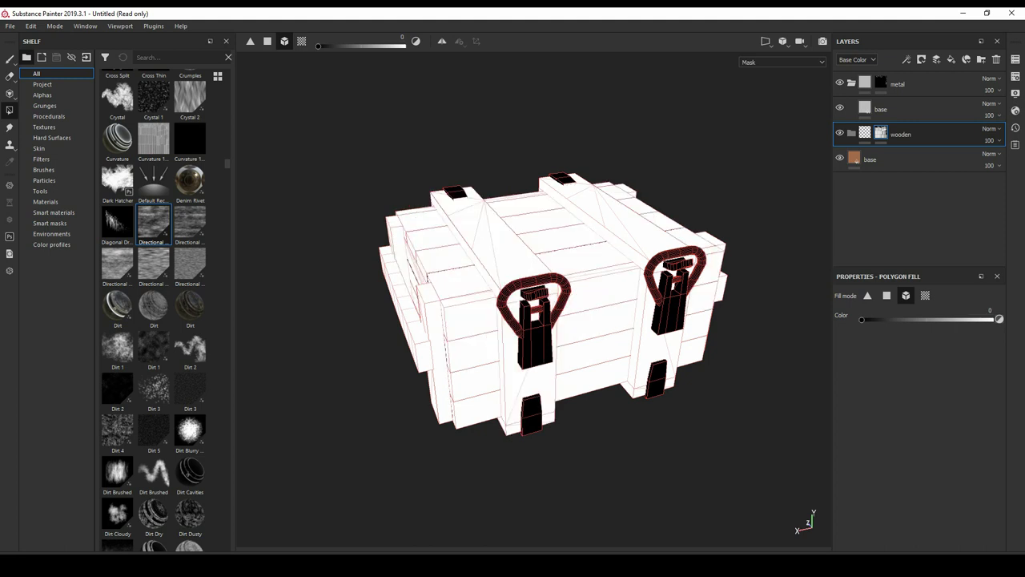
key(x)
click(454, 192)
key(ctrl+z)
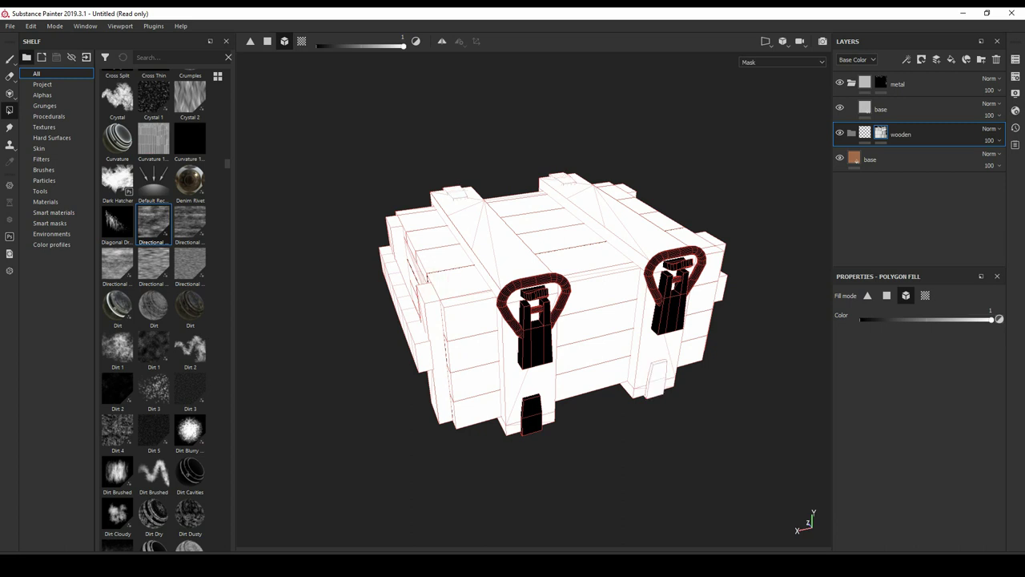
mouse_move(437, 276)
alt+mouse_down()
mouse_move(424, 301)
mouse_move(521, 300)
mouse_move(560, 240)
mouse_move(505, 317)
alt+mouse_up()
click(865, 134)
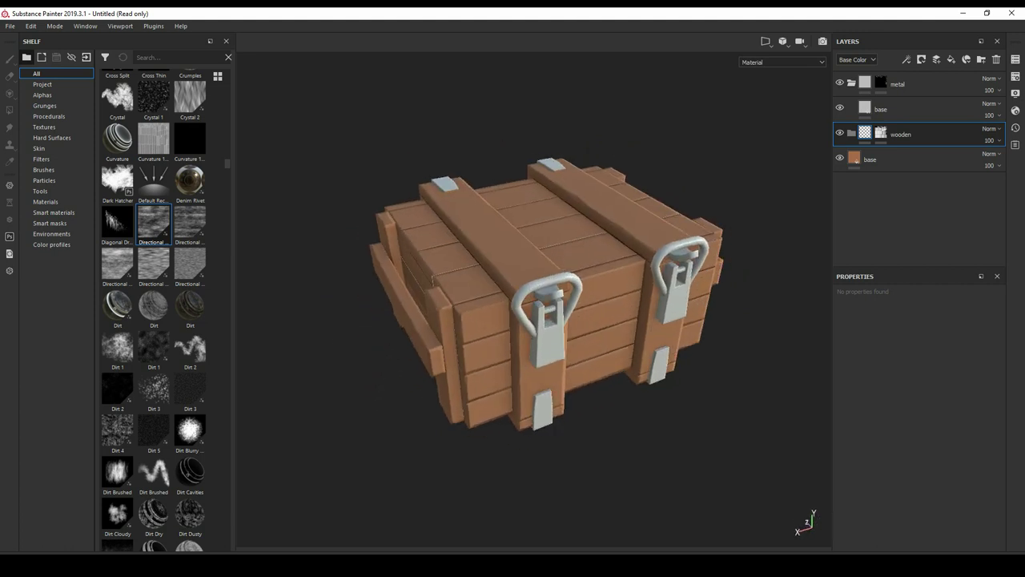
click(881, 159)
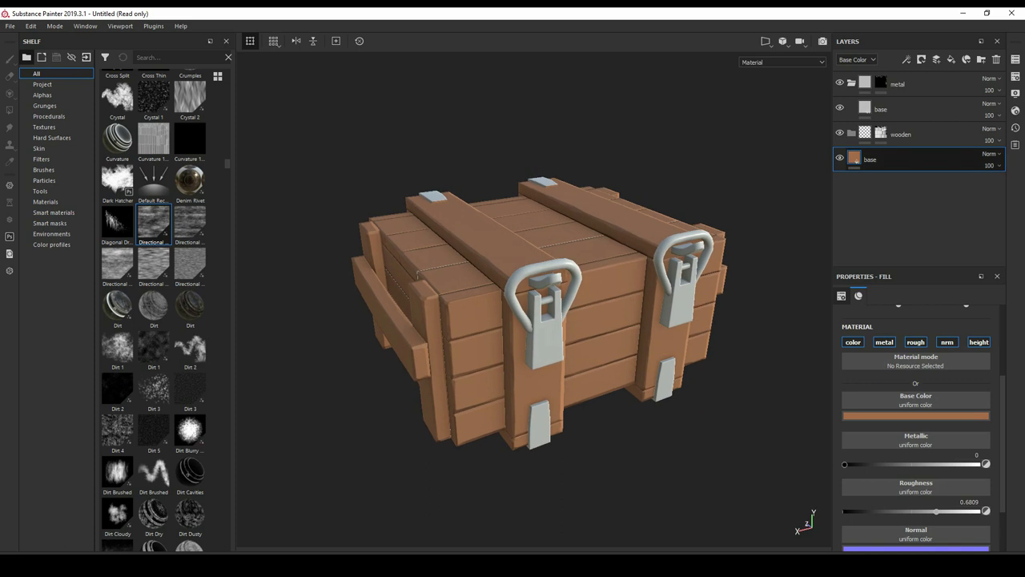
- Add a fill layer with a black mask named 'pattern_01' above the base
click(951, 59)
right_click(855, 161)
click(898, 177)
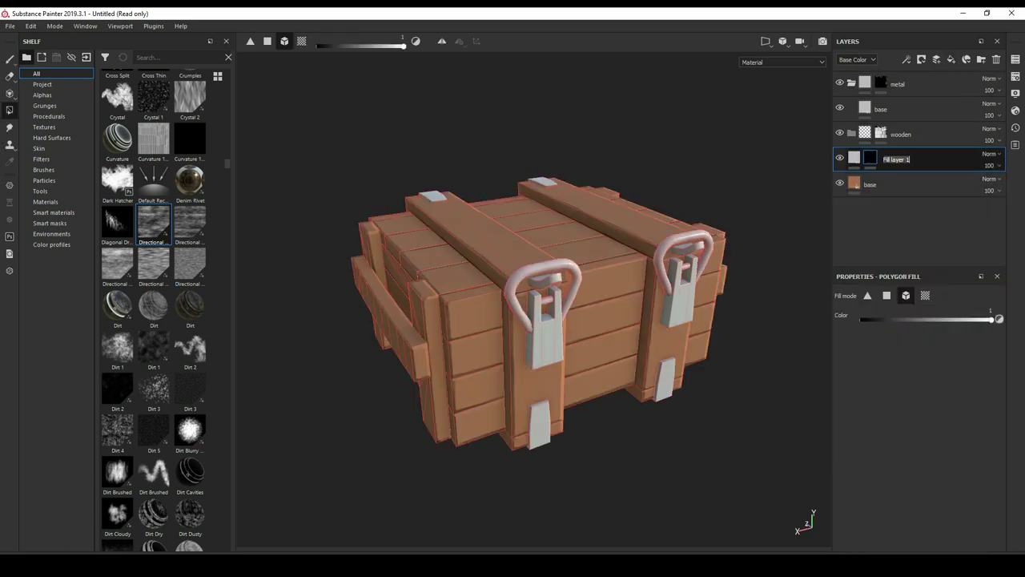
text(pattern_01)
key(Return)
- Set pattern_01's Base Color to a medium brown
click(854, 157)
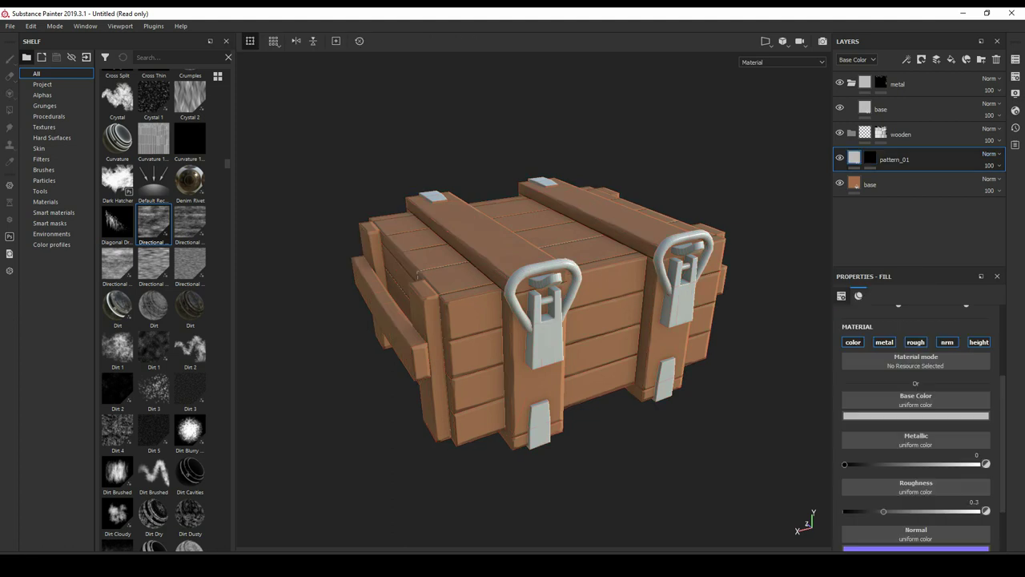
click(915, 416)
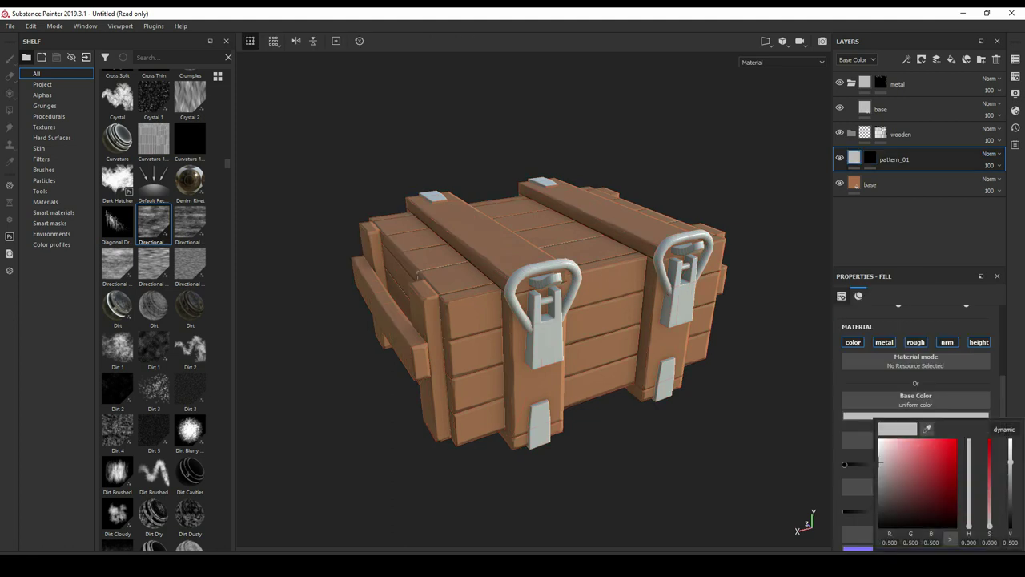
click(1004, 430)
drag(968, 526, 968, 520)
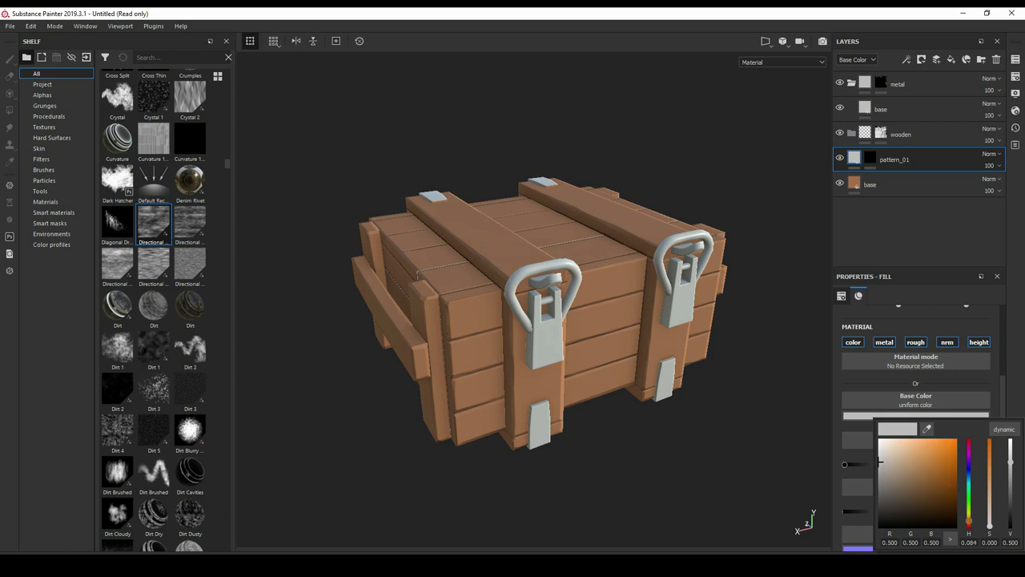
drag(880, 461, 920, 469)
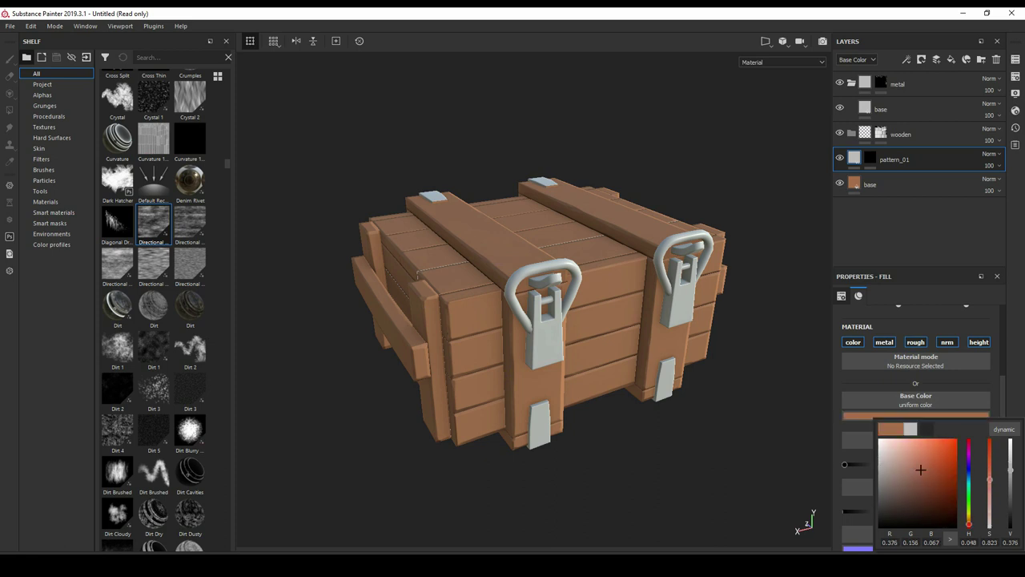
drag(920, 469, 920, 484)
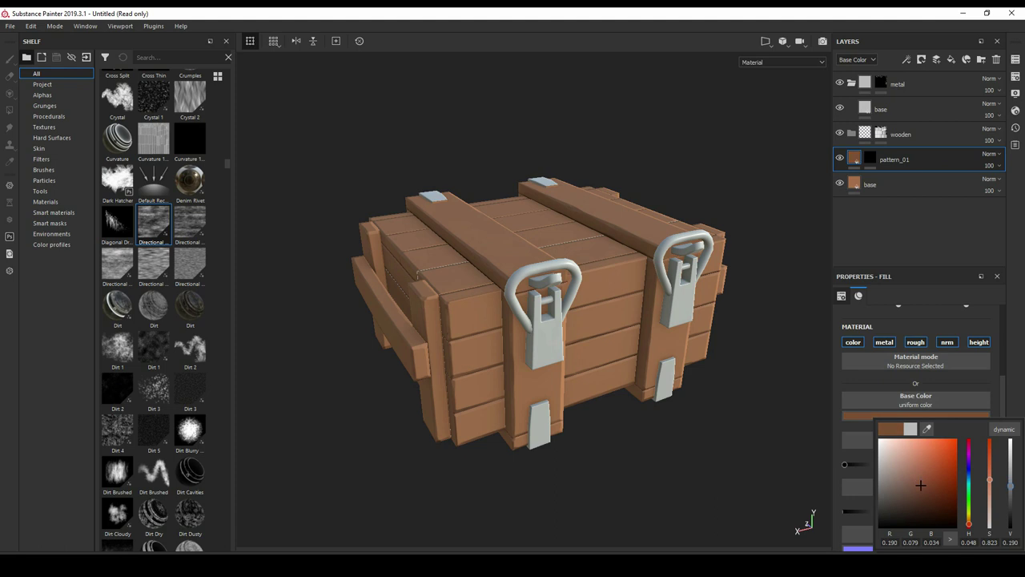
drag(920, 484, 920, 474)
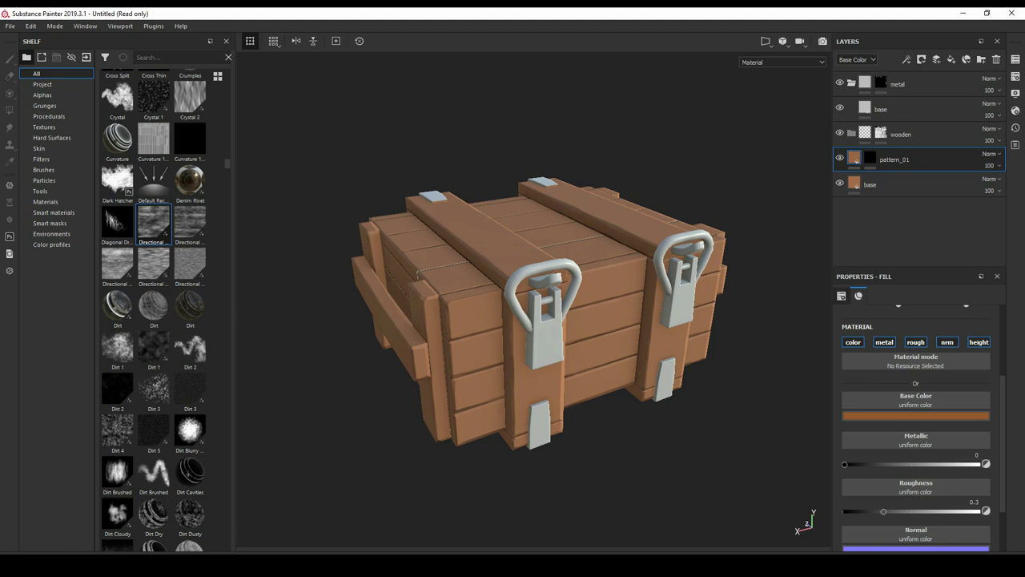
- Darken the bottom base layer's wood colour, then select pattern_01's mask
click(881, 184)
click(915, 416)
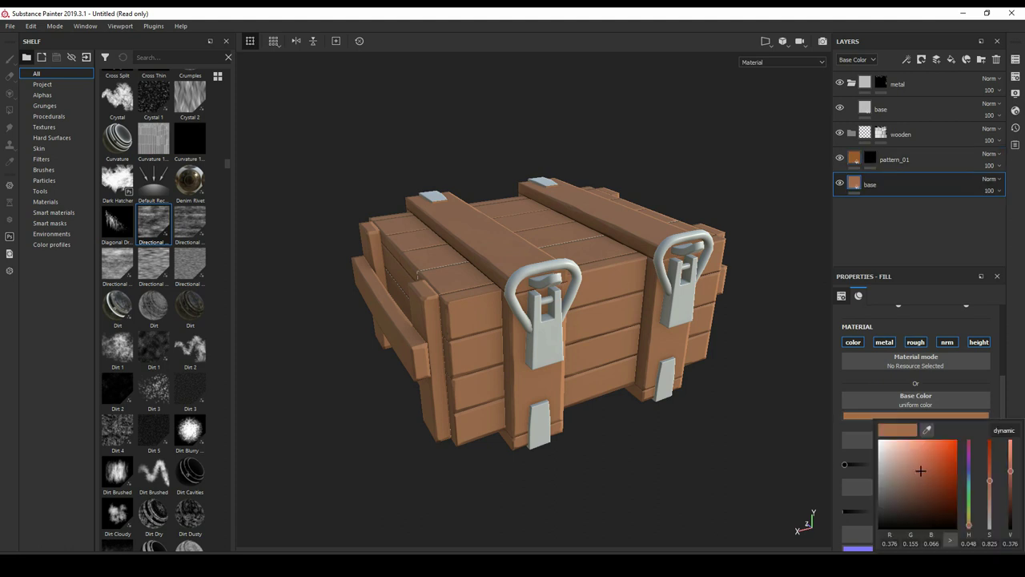
drag(920, 471, 920, 480)
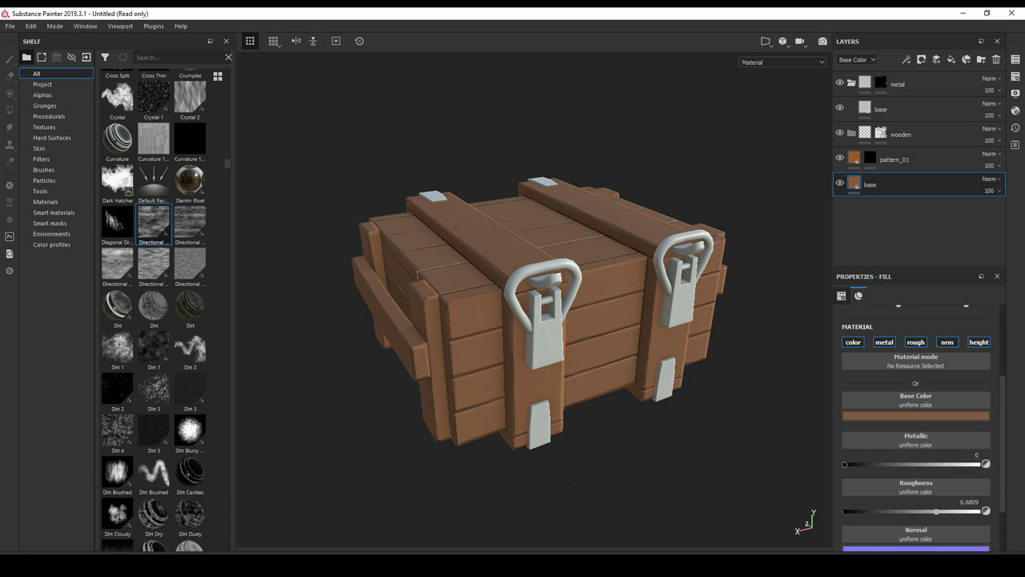
click(869, 158)
- Add a fill effect using Directional Noise 3 to pattern_01's mask
key(4)
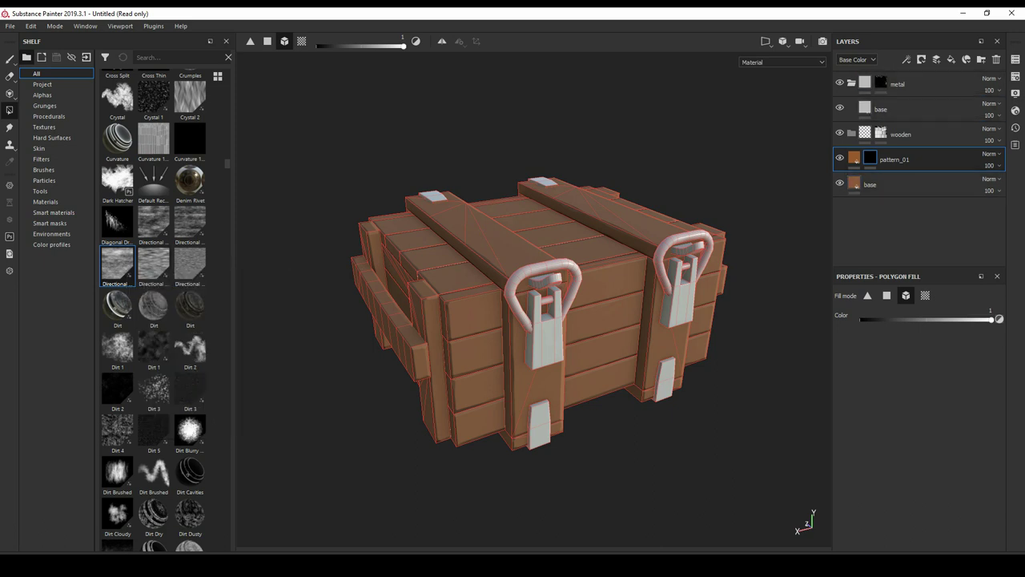
click(905, 60)
click(931, 99)
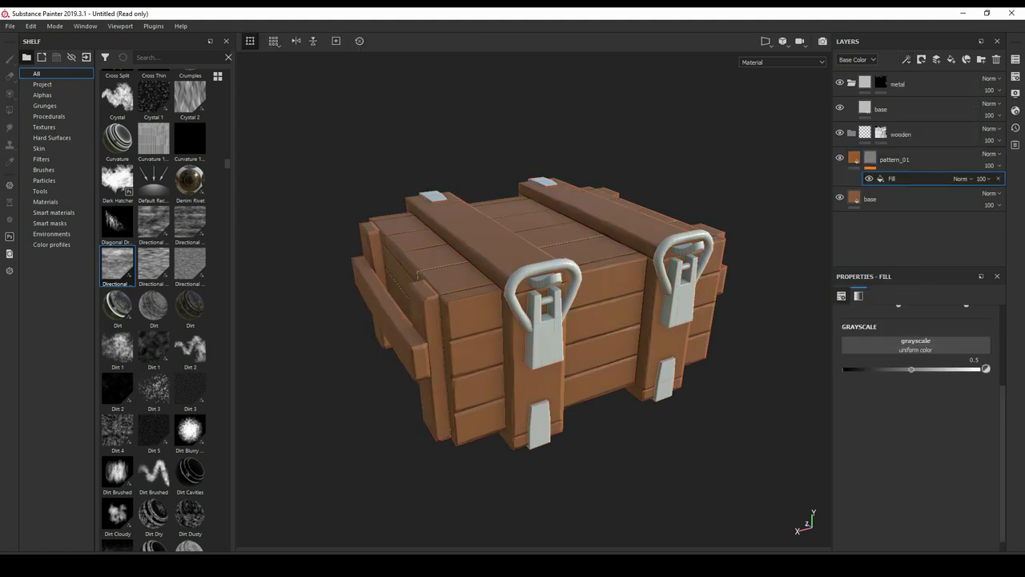
drag(117, 265, 915, 344)
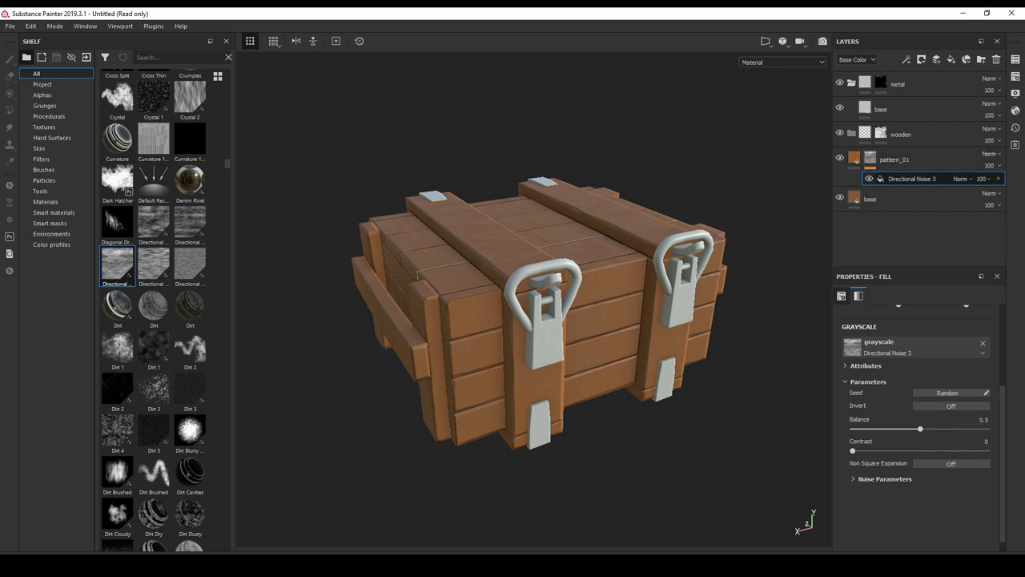
key(Delete)
- Restore the Directional Noise 3 fill and set its UV rotation to 90 degrees
click(915, 416)
click(924, 464)
drag(923, 464, 918, 455)
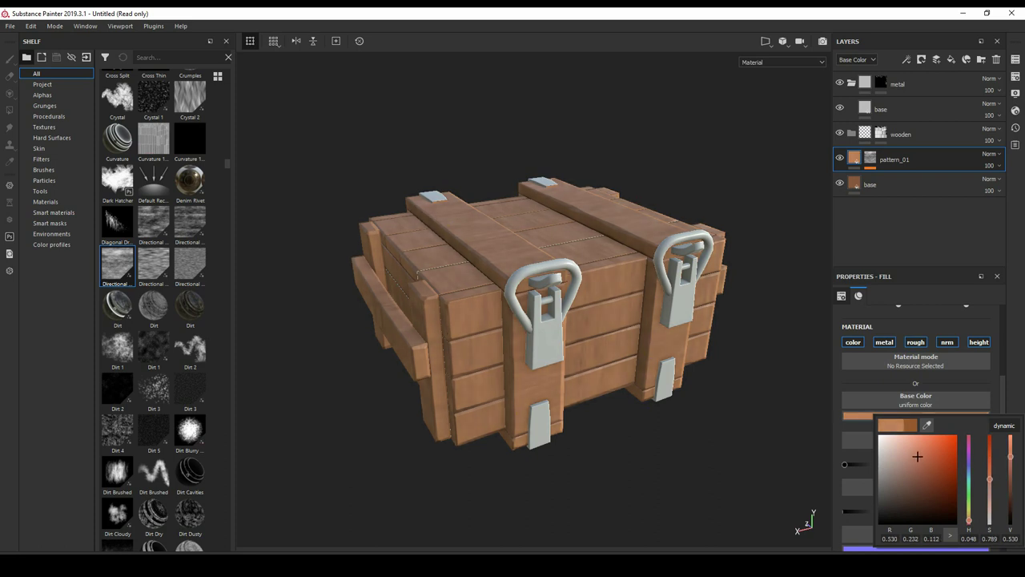
key(ctrl+z)
key(ctrl+z)
key(ctrl+z)
key(ctrl+z)
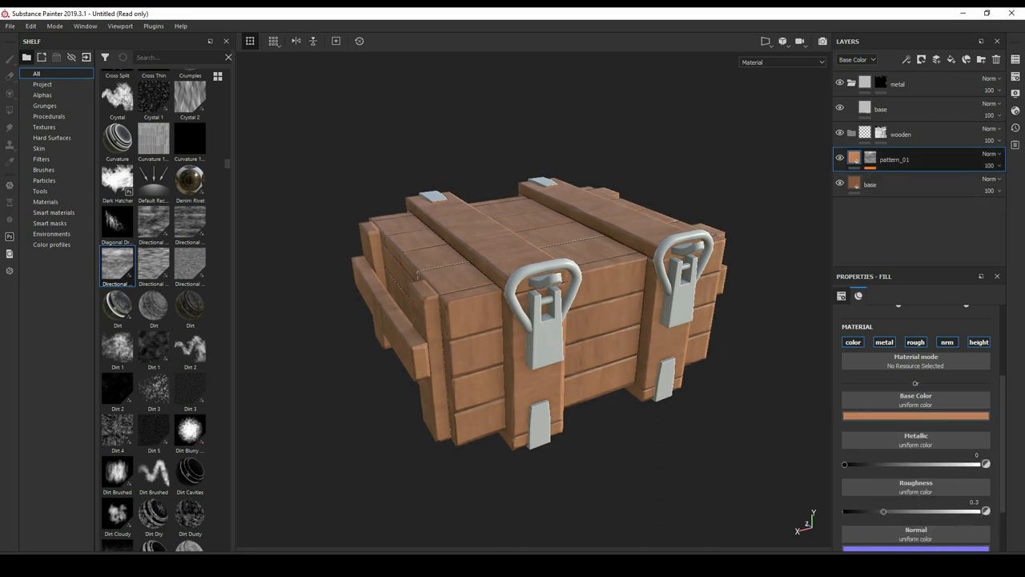
key(ctrl+z)
key(ctrl+z)
click(912, 178)
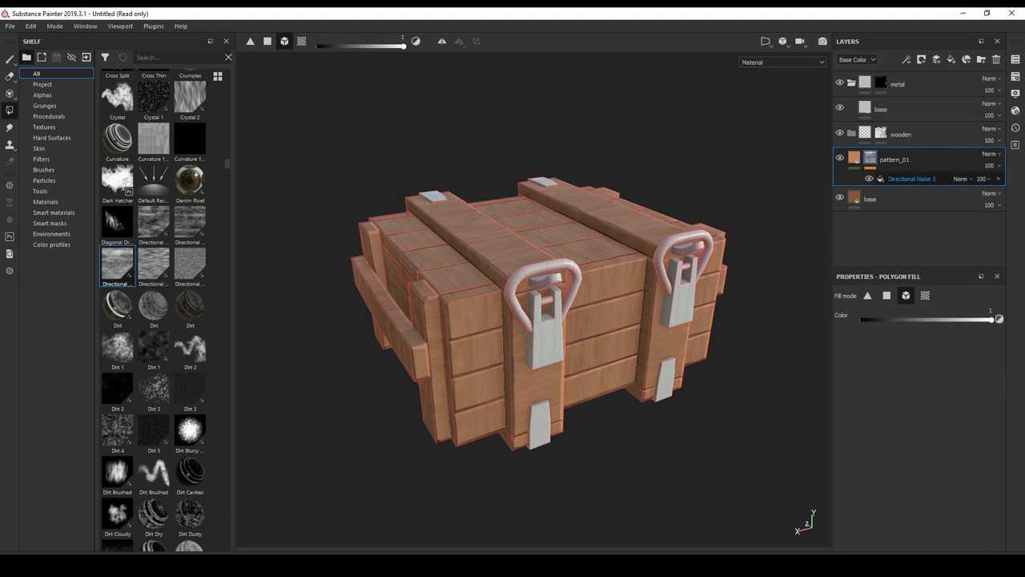
click(969, 400)
text(90)
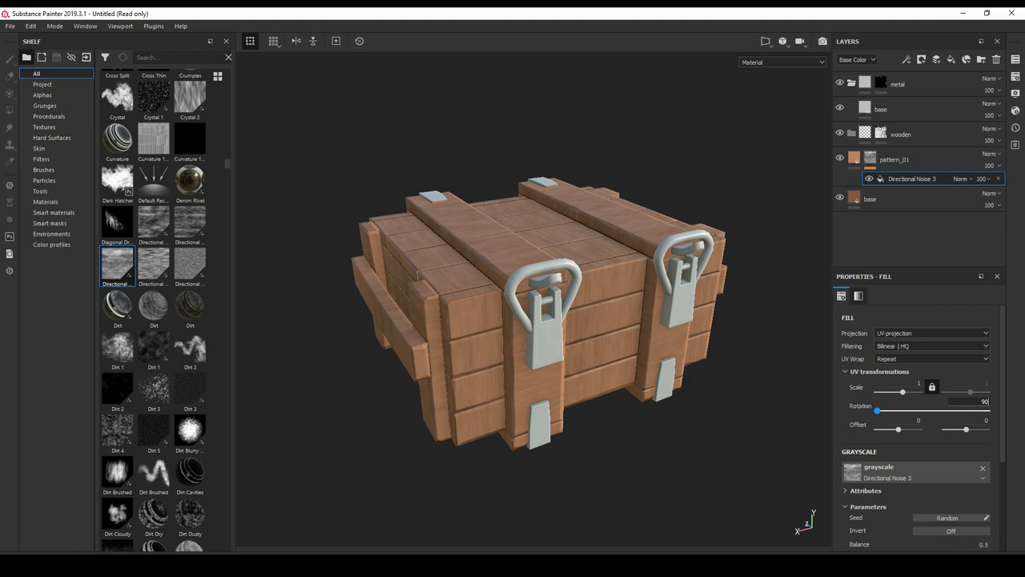
key(Return)
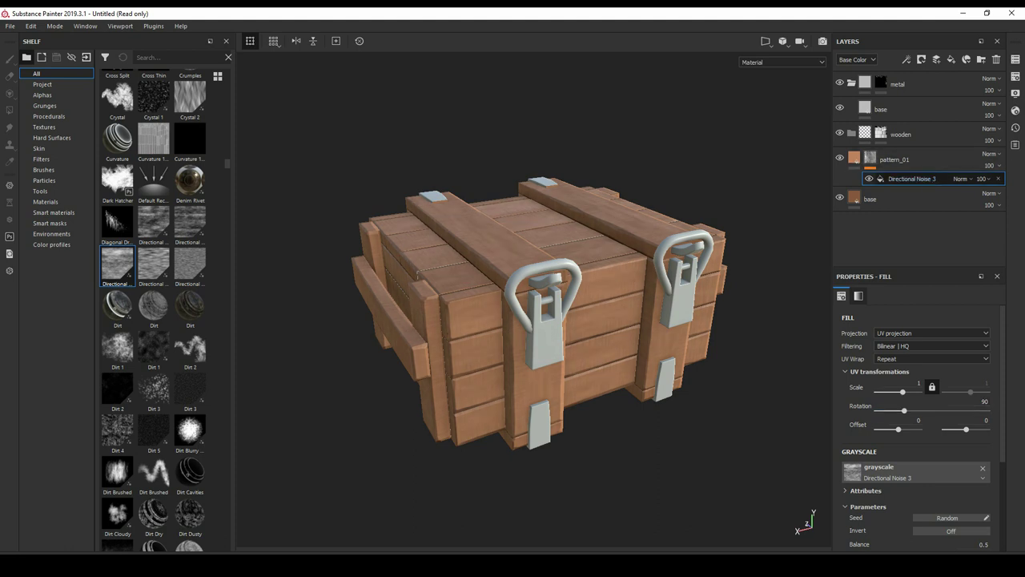
- Add a Levels effect to pattern_01's mask with the black input at 0.482
click(906, 59)
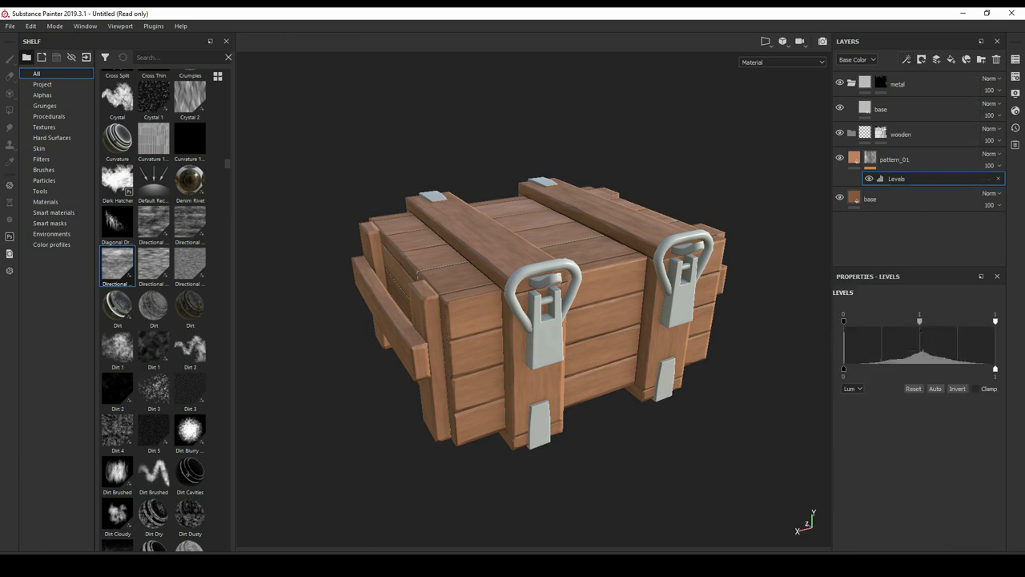
drag(843, 321, 917, 321)
mouse_move(560, 320)
alt+mouse_down()
mouse_move(512, 321)
mouse_move(544, 288)
mouse_move(521, 312)
alt+mouse_up()
click(911, 193)
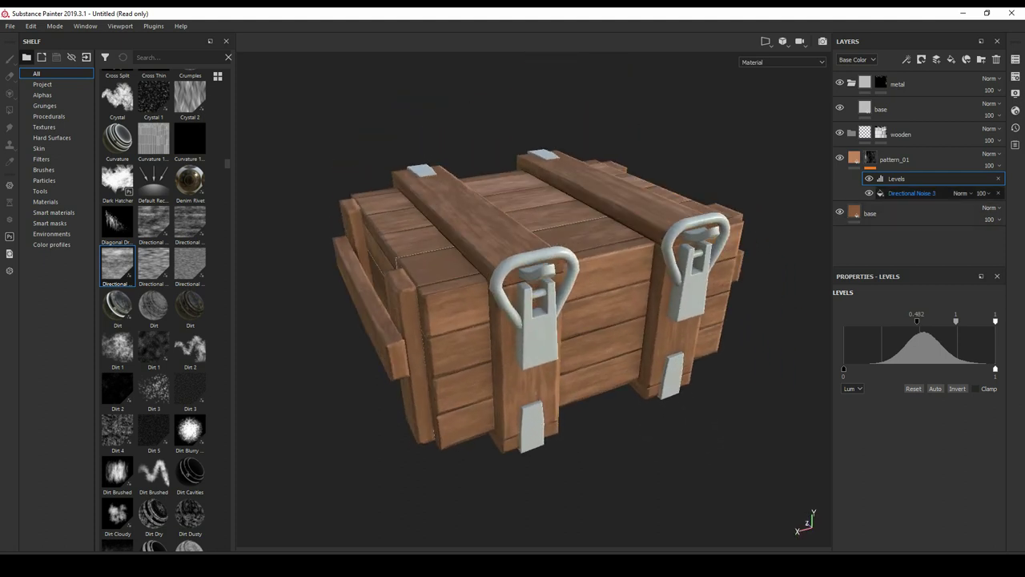
- Raise pattern_01's fill roughness to 0.7121
click(894, 159)
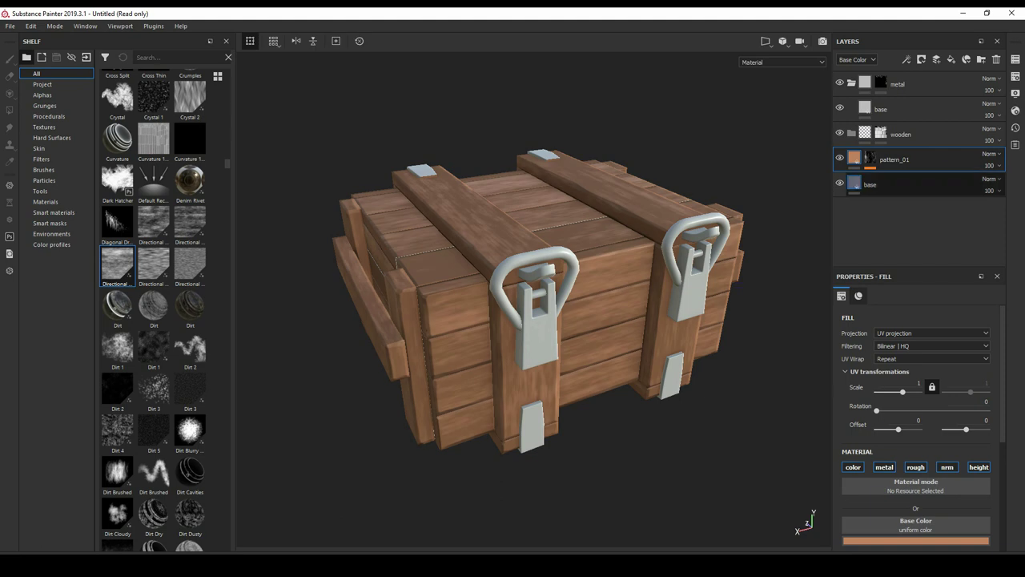
scroll(884, 467, down, 3)
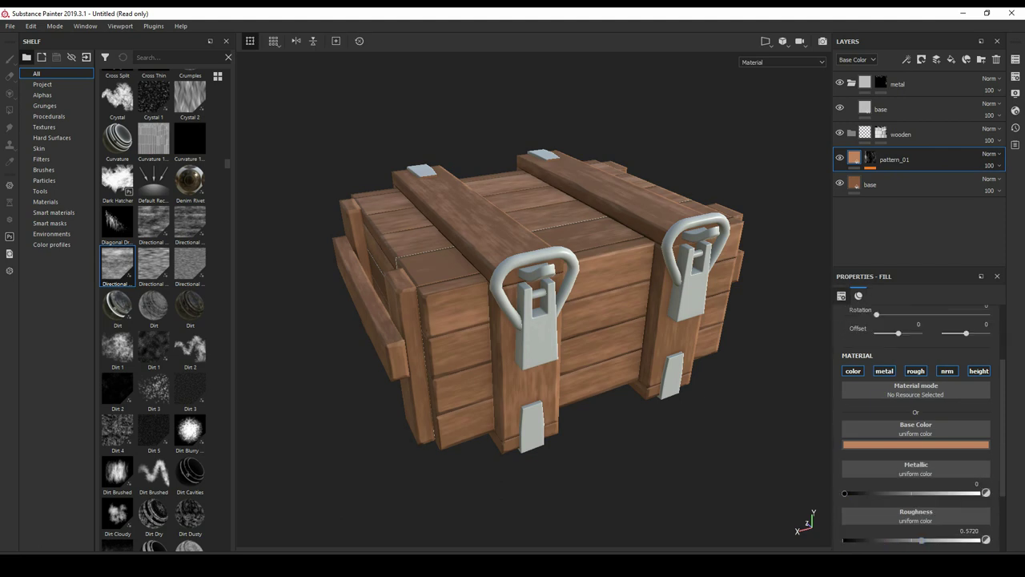
drag(937, 540, 941, 539)
mouse_move(529, 297)
alt+mouse_down()
mouse_move(608, 297)
mouse_move(544, 288)
mouse_move(560, 292)
alt+mouse_up()
click(870, 158)
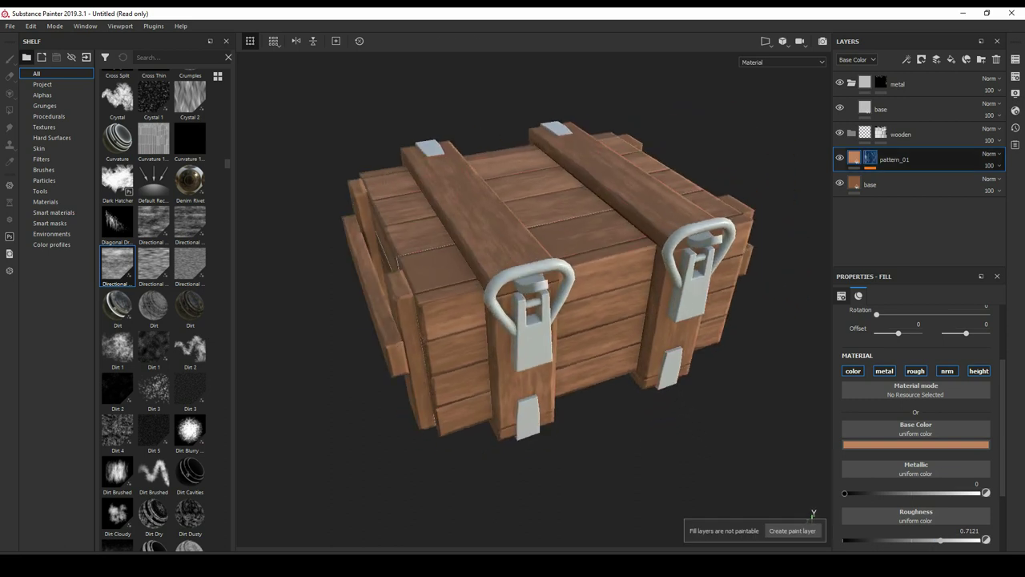
key(4)
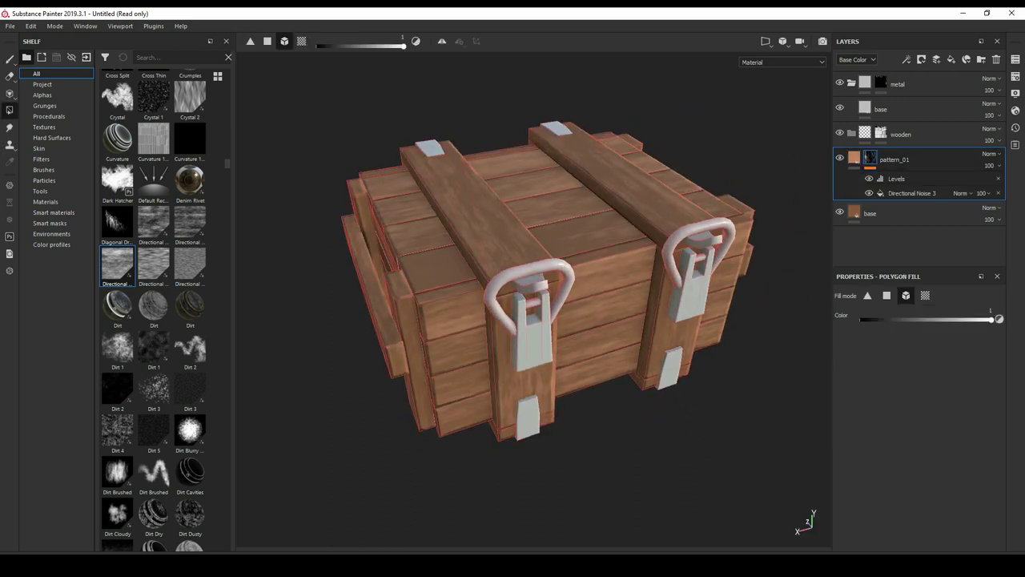
- Set the Directional Noise 3 grain balance to 0.52
click(911, 193)
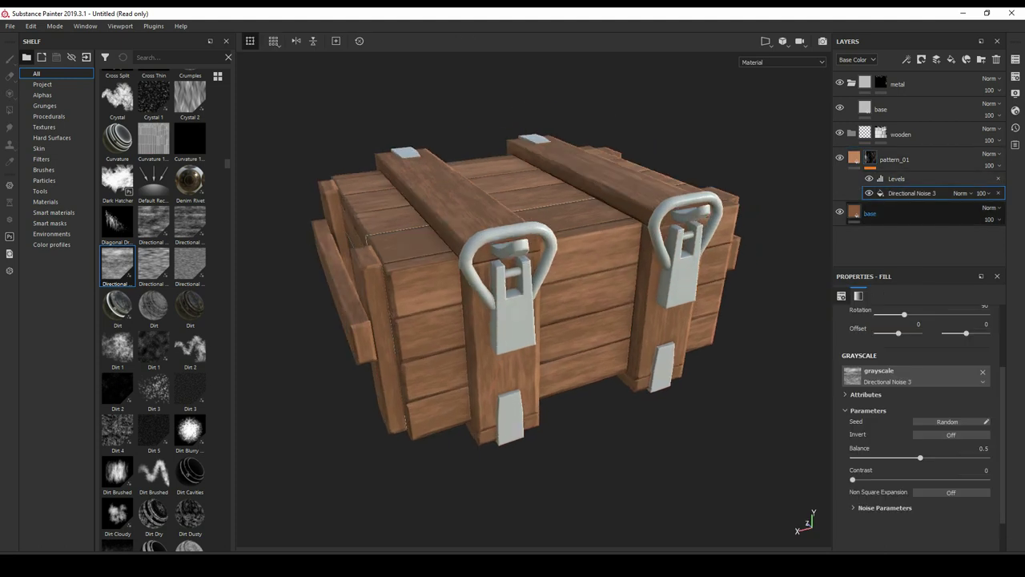
drag(920, 458, 923, 457)
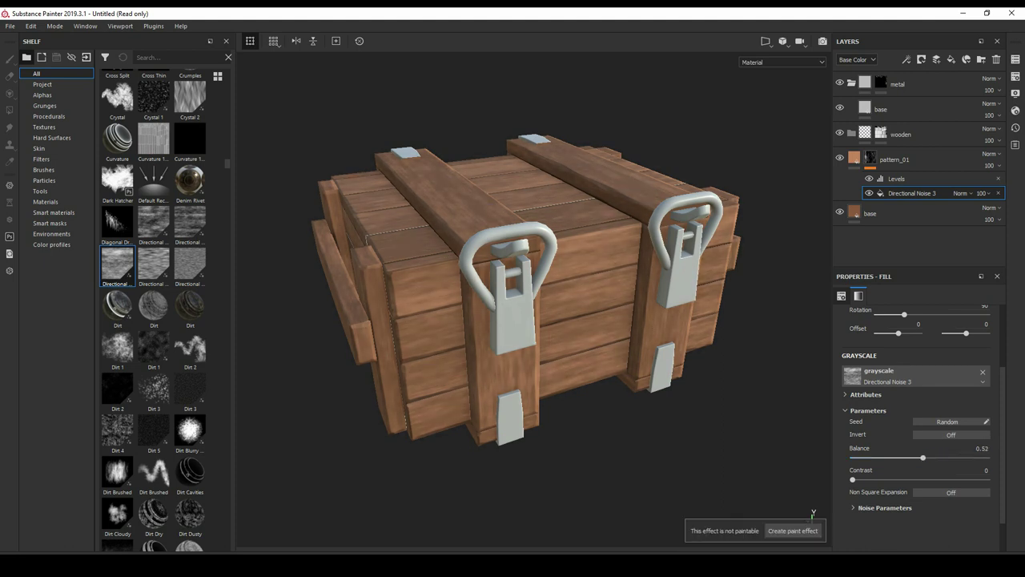
alt+drag(480, 280, 561, 264)
- Darken the base layer's brown wood colour slightly, then settle on a lighter brown
click(870, 213)
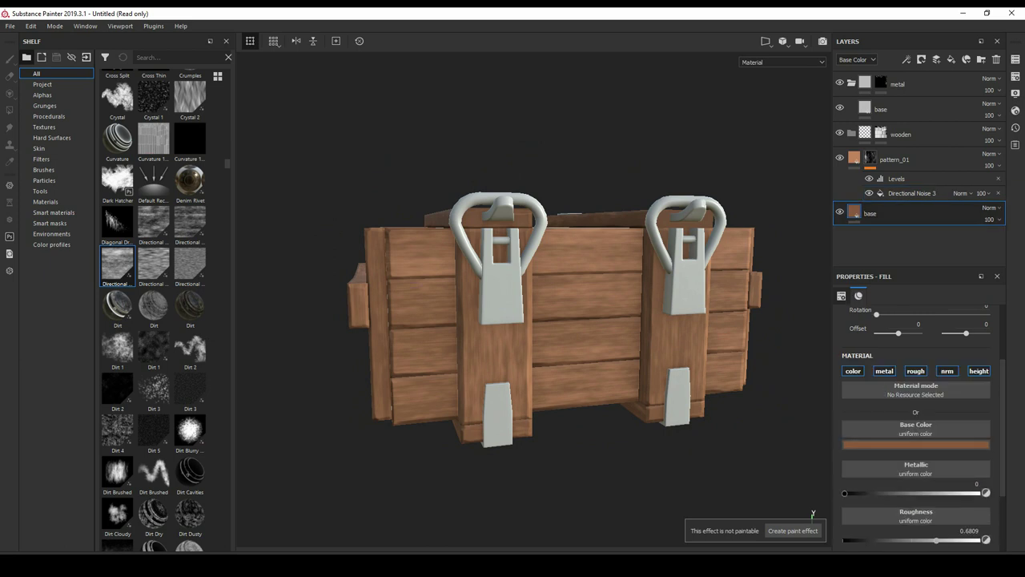
click(915, 444)
drag(920, 506, 920, 511)
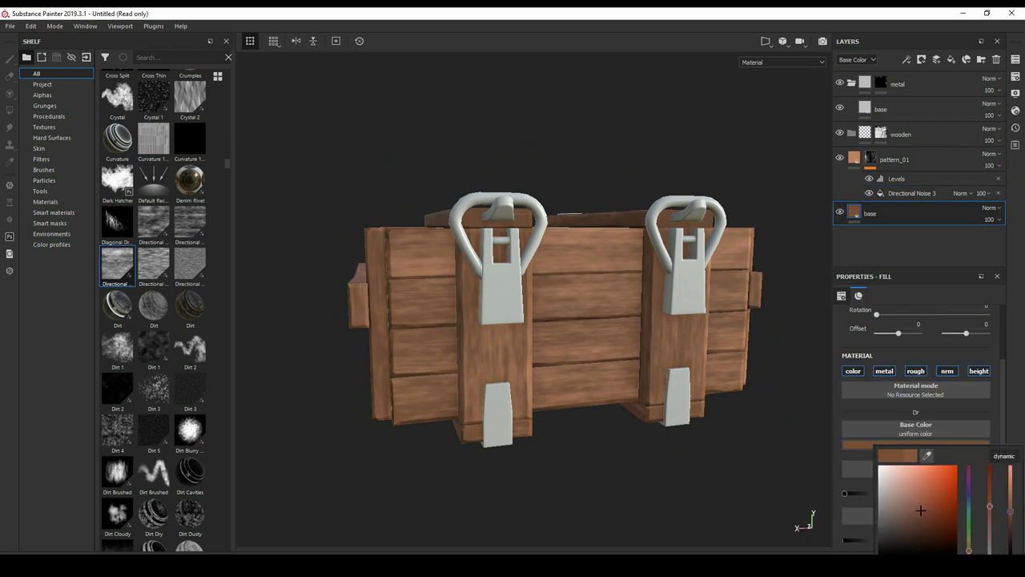
mouse_move(602, 292)
alt+mouse_down()
mouse_move(618, 165)
mouse_move(608, 241)
mouse_move(688, 240)
mouse_move(544, 240)
alt+mouse_up()
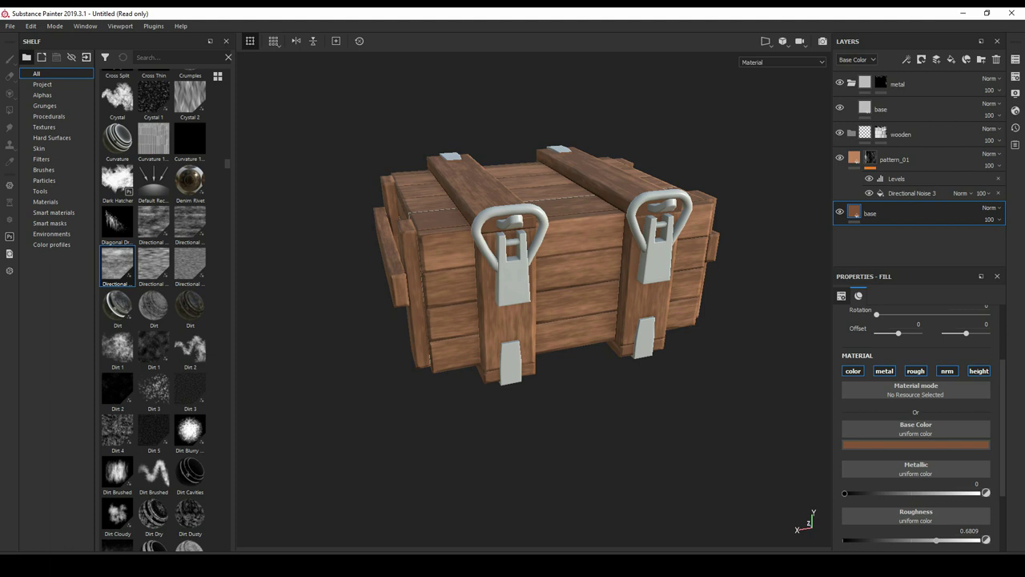
click(916, 444)
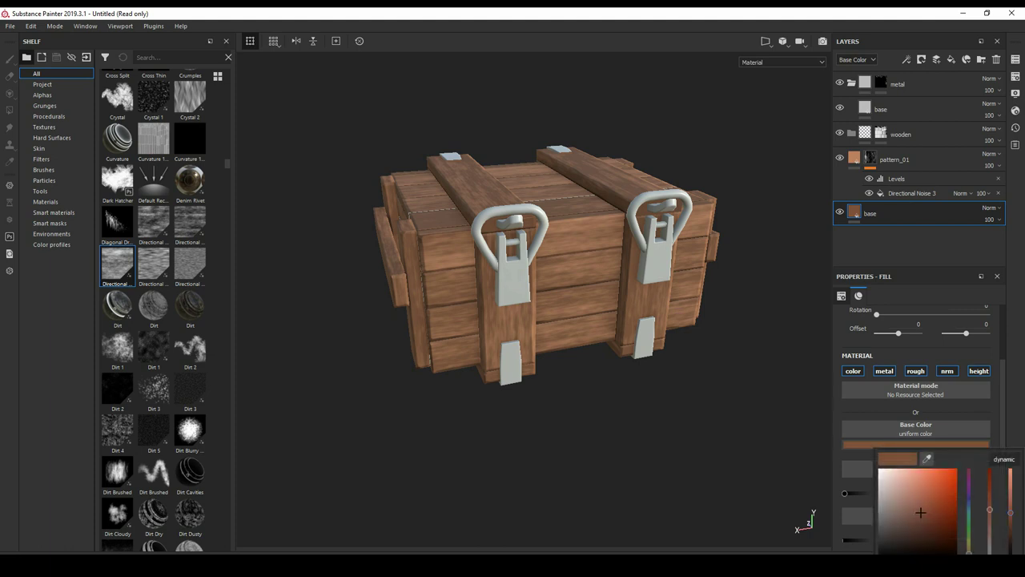
drag(921, 511, 921, 502)
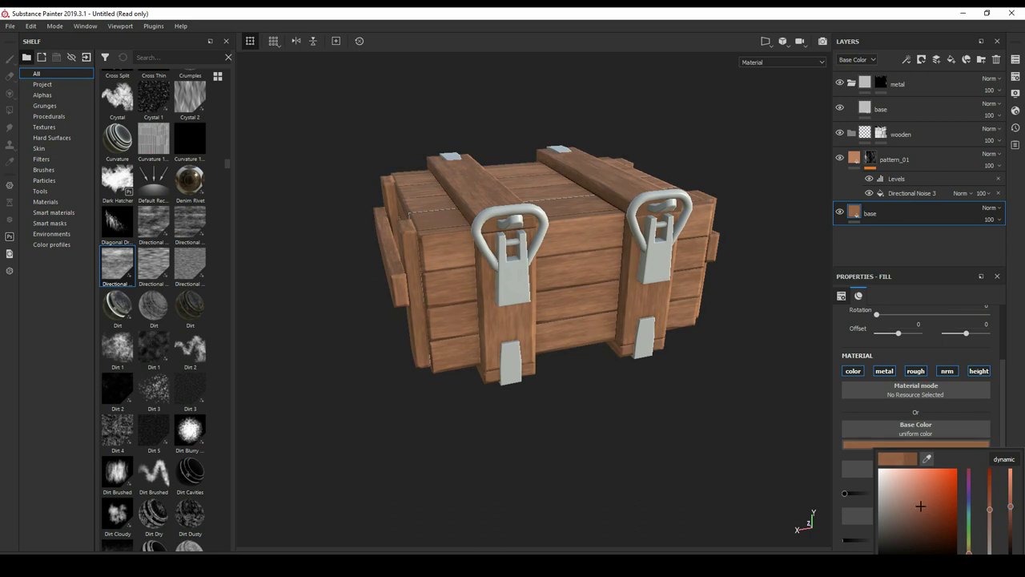
scroll(544, 280, up, 3)
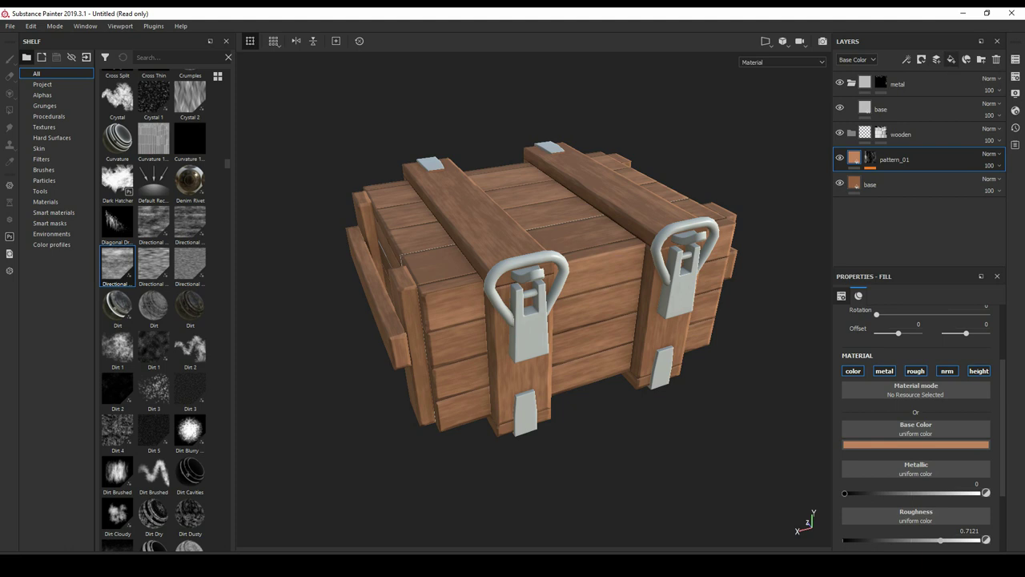
- Add a fill layer with a black mask above pattern_01, named pattern_002
click(950, 60)
right_click(852, 156)
click(895, 173)
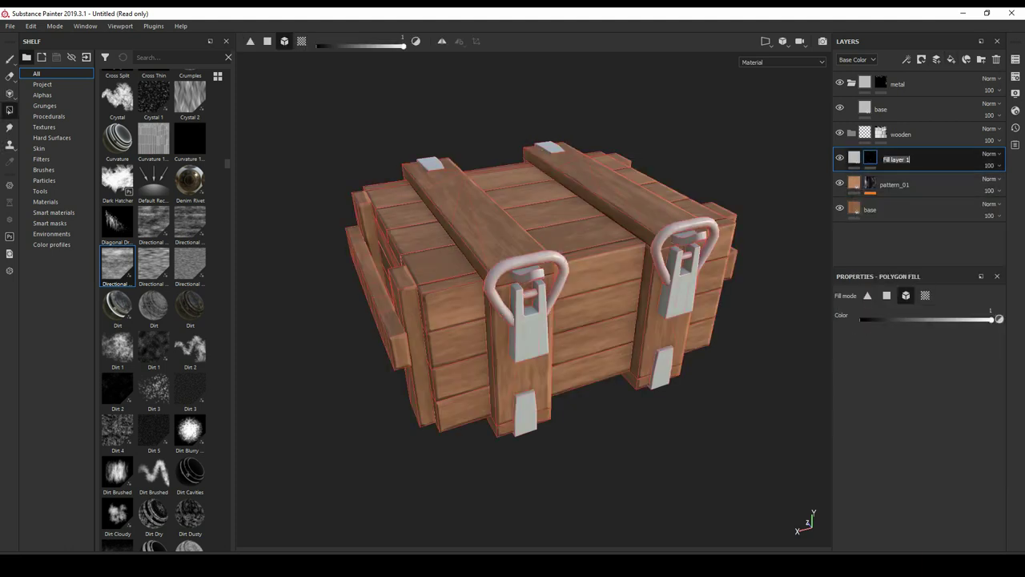
text(pattern_002)
key(Return)
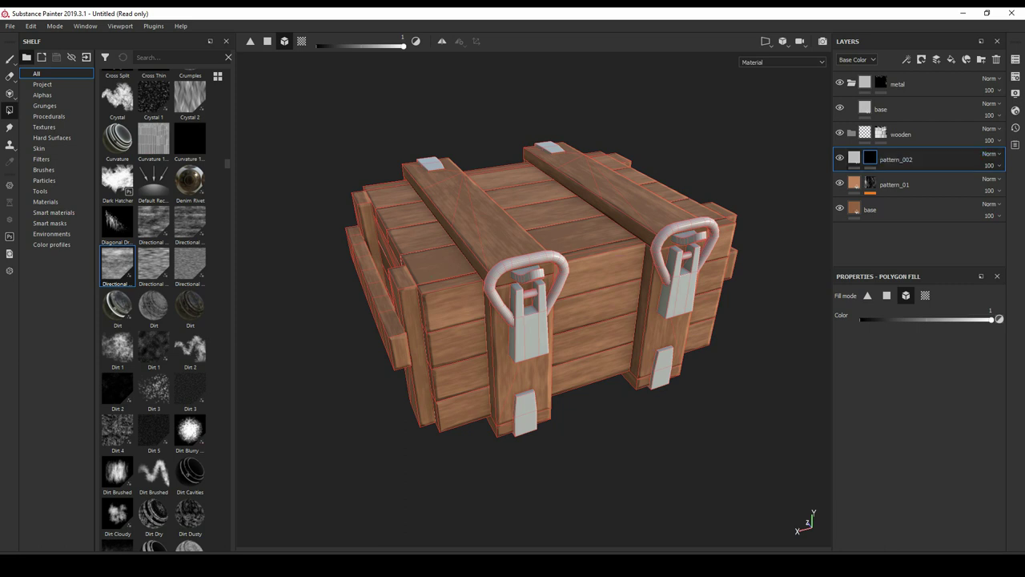
- Add a fill effect to pattern_002's mask using Directional Noise 2 as its pattern
click(905, 59)
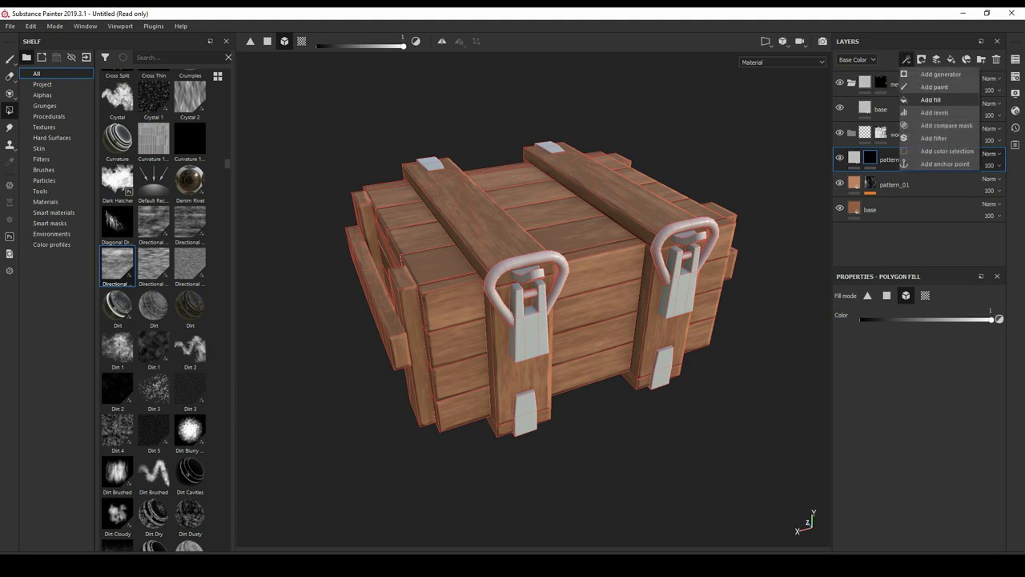
click(931, 99)
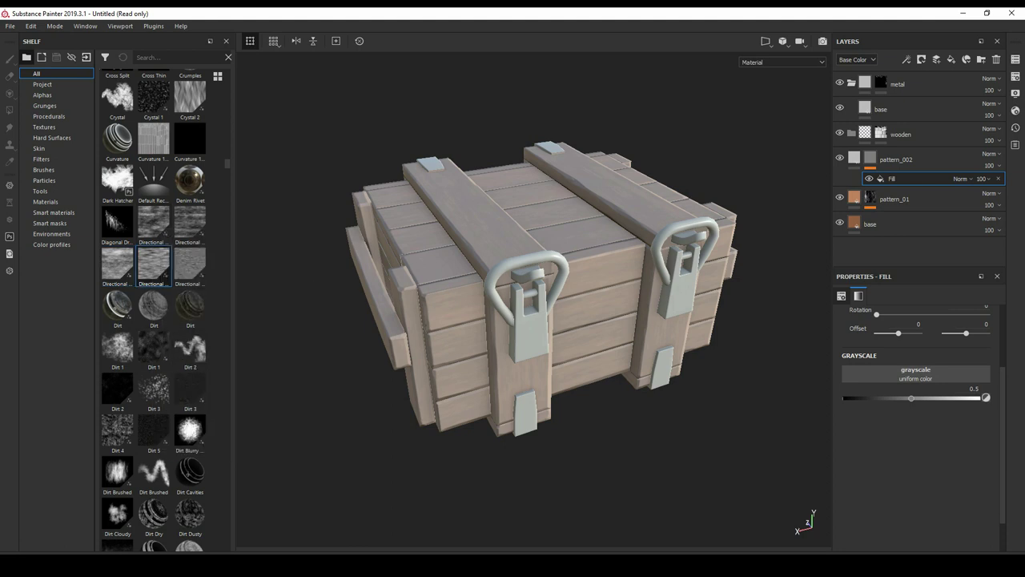
drag(154, 264, 915, 374)
scroll(921, 361, up, 2)
mouse_move(903, 360)
mouse_down()
mouse_move(912, 359)
mouse_move(902, 360)
mouse_up()
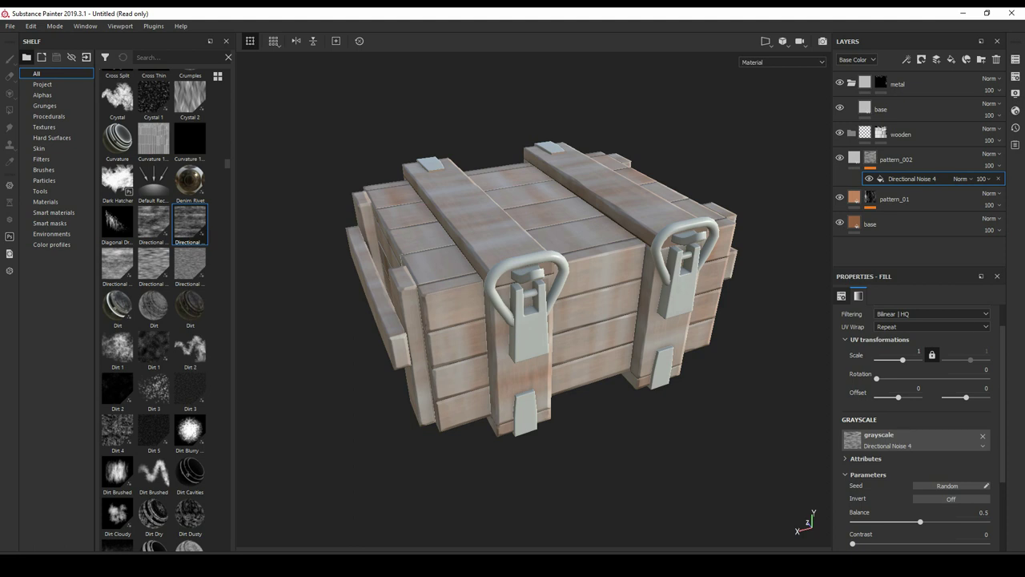
drag(190, 225, 852, 439)
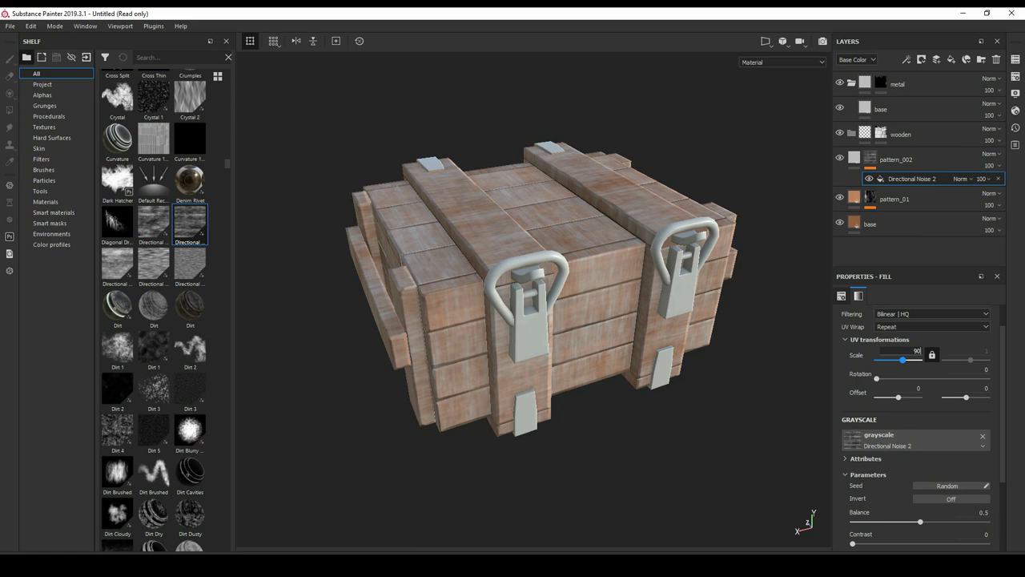
- Set the mask noise to scale 1, rotation 90 and offset -0.37
key(Return)
text(1)
key(Tab)
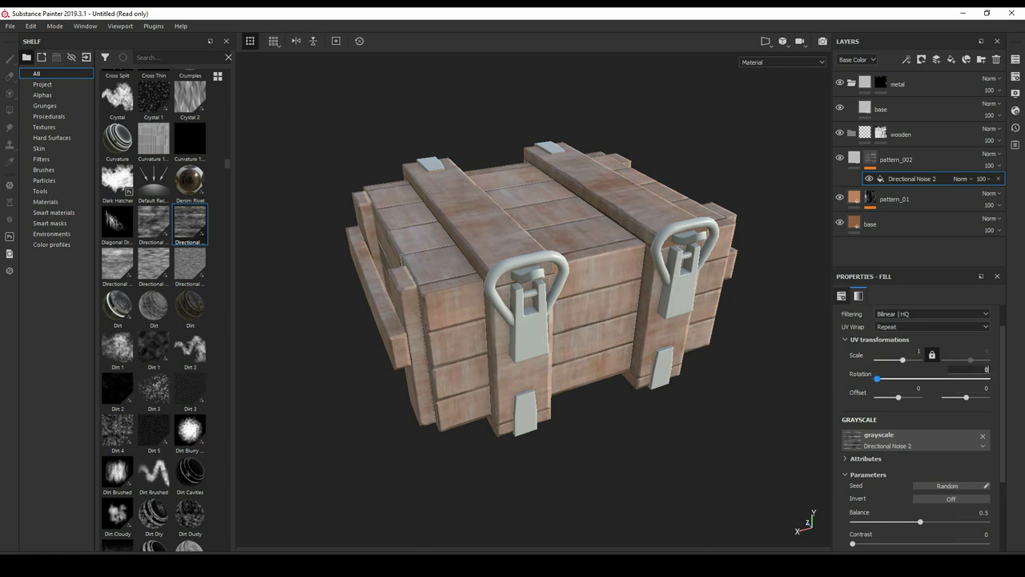
text(90)
key(Return)
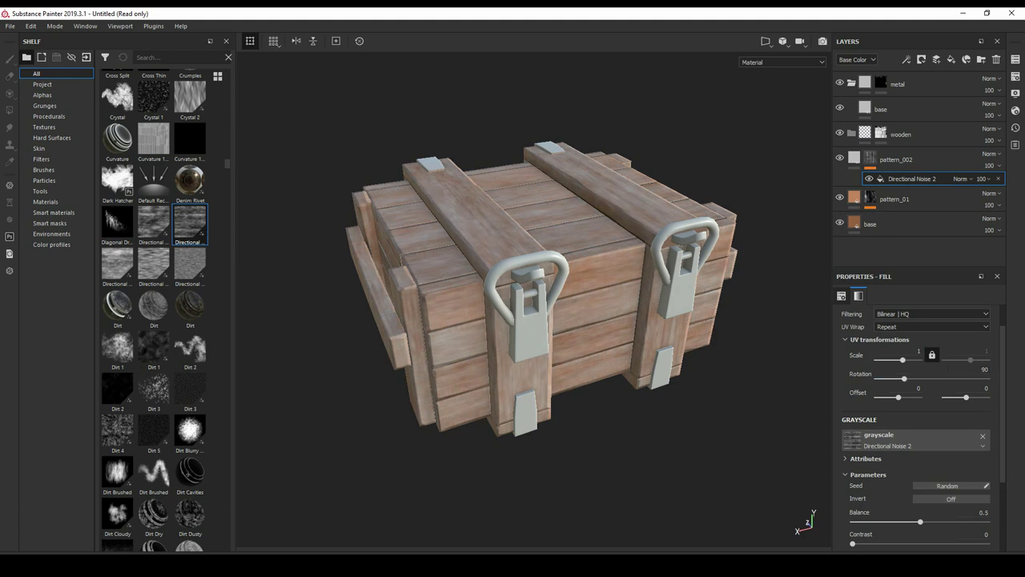
drag(897, 396, 889, 396)
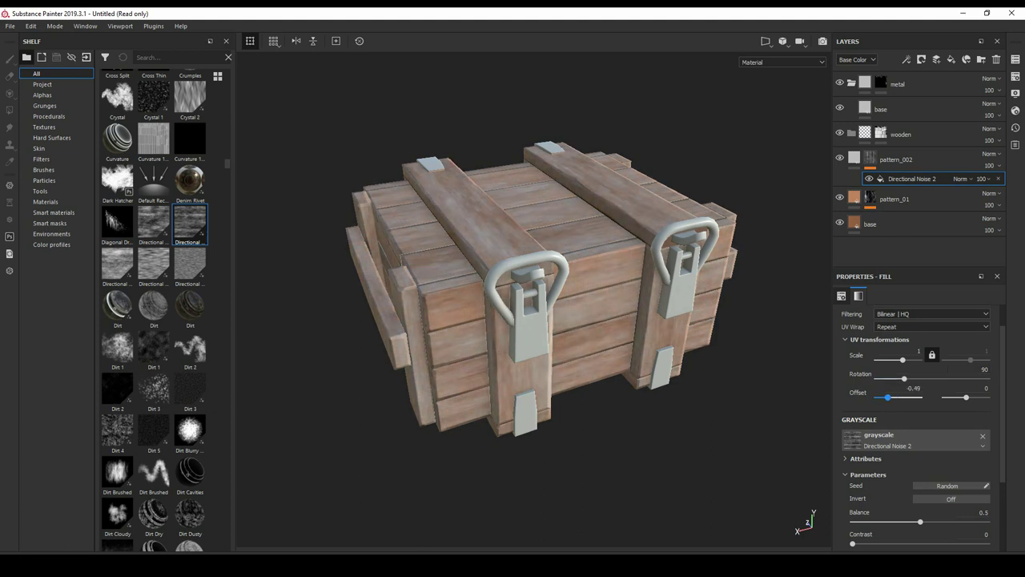
click(854, 157)
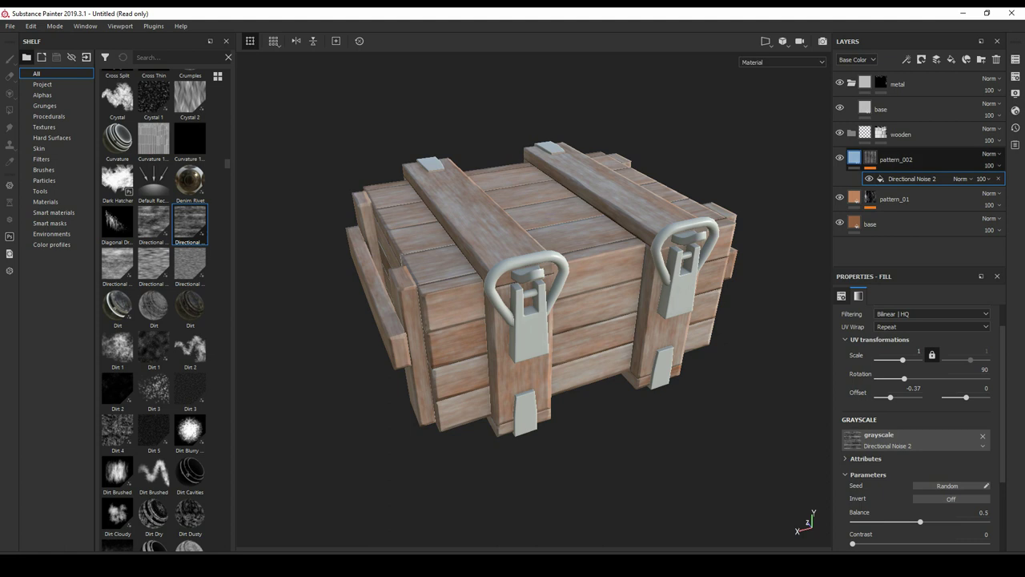
- Give pattern_002 a dark brown Base Color and roughness of about 0.71
click(915, 507)
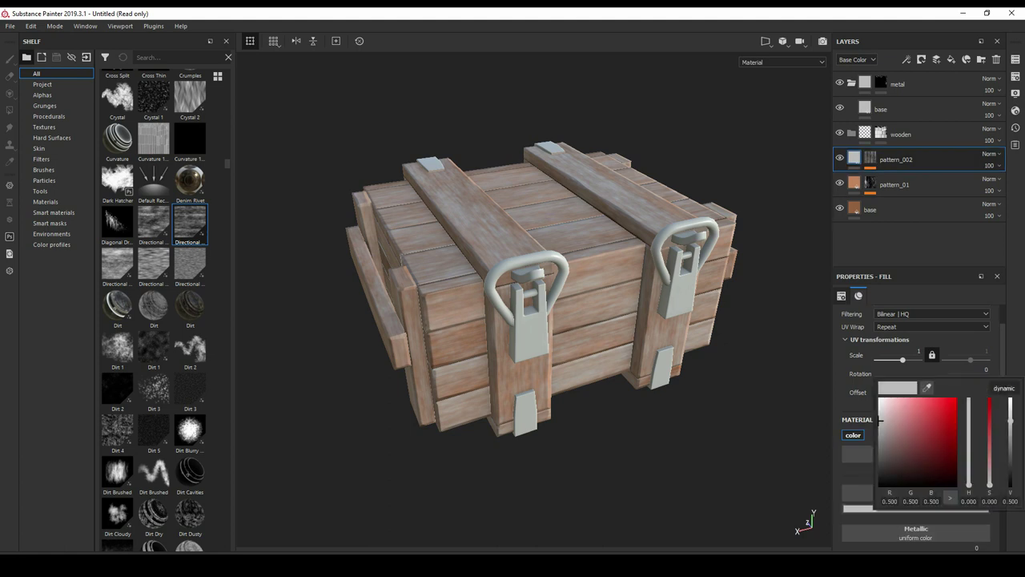
mouse_move(880, 418)
mouse_down()
mouse_move(915, 467)
mouse_move(938, 469)
mouse_up()
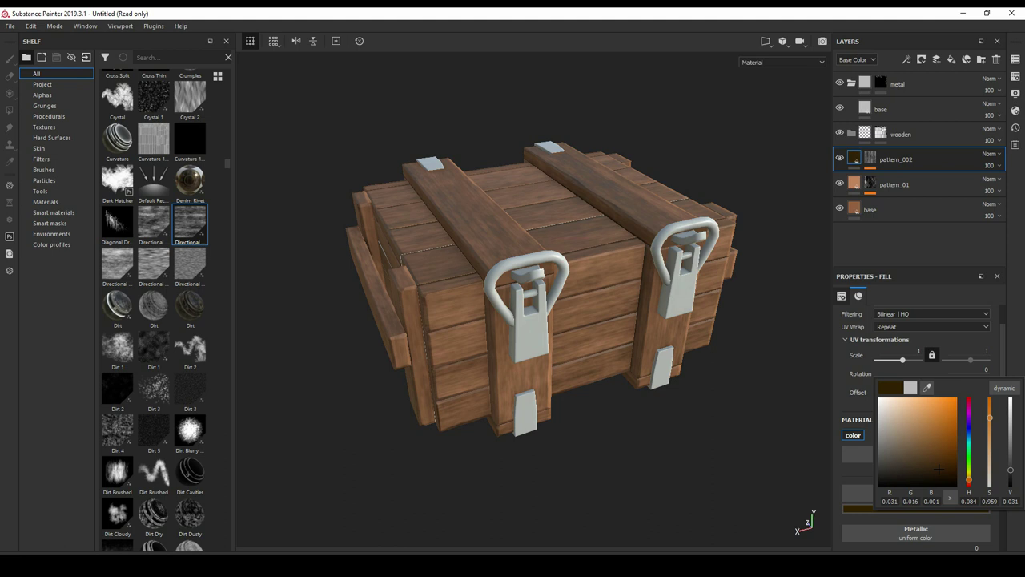
scroll(883, 476, down, 4)
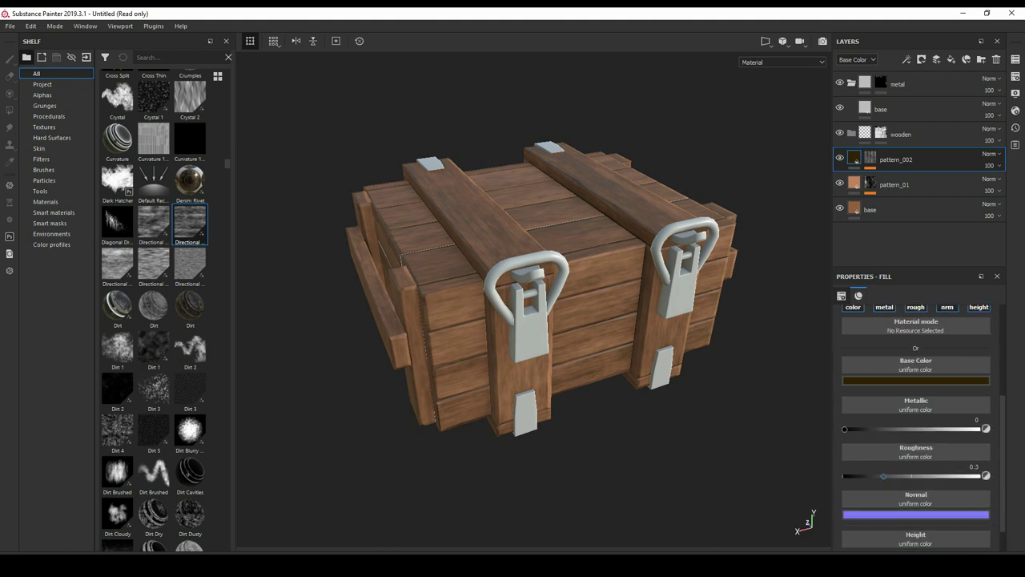
drag(937, 476, 943, 476)
- Add a Levels adjustment to pattern_002's mask with black point 0.095
mouse_move(512, 289)
alt+mouse_down()
mouse_move(544, 264)
mouse_move(561, 288)
mouse_move(609, 304)
mouse_move(448, 272)
alt+mouse_up()
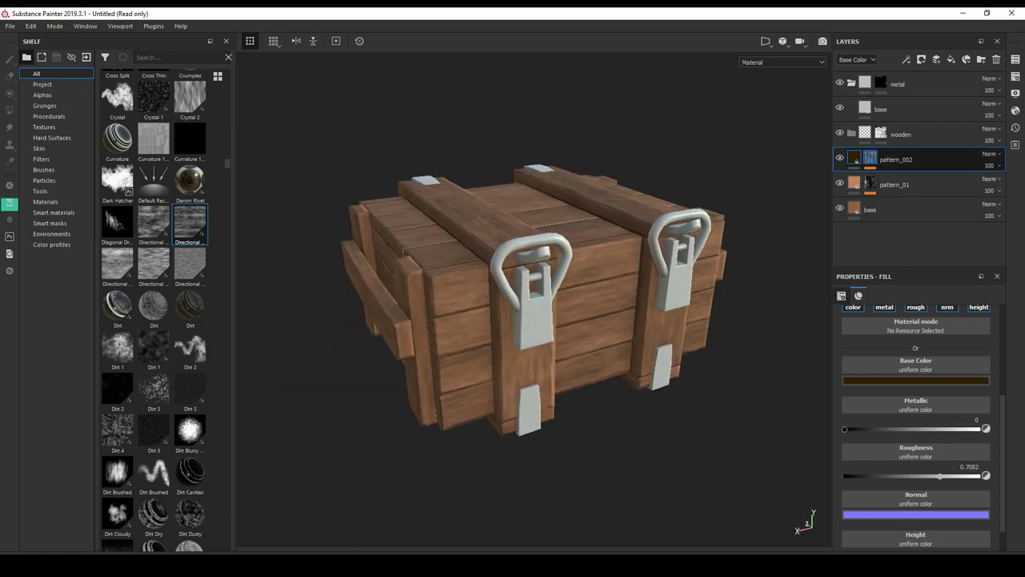
drag(869, 159, 871, 159)
click(906, 60)
click(934, 112)
mouse_move(843, 320)
mouse_down()
mouse_move(885, 320)
mouse_move(858, 320)
mouse_up()
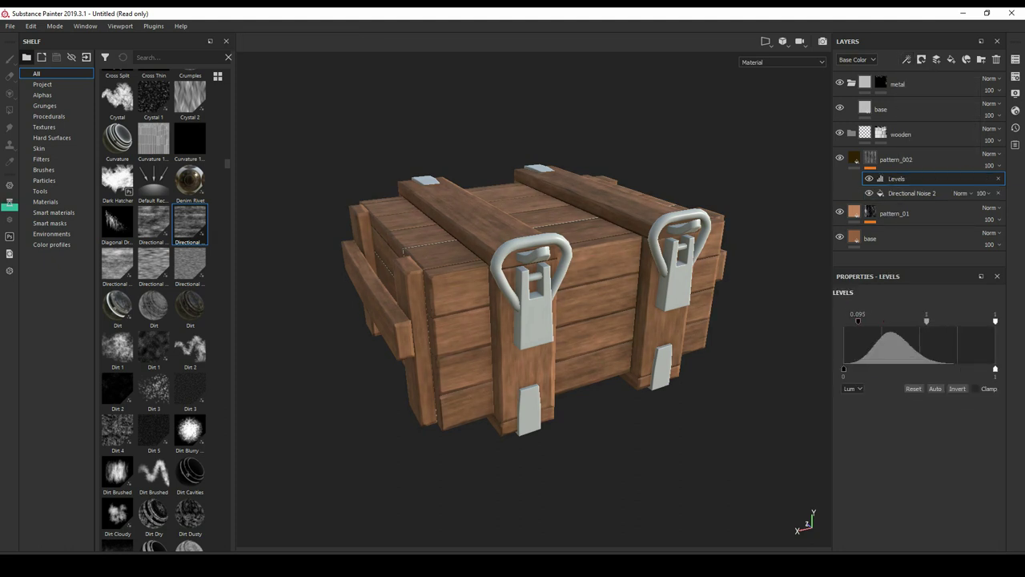
drag(925, 321, 866, 320)
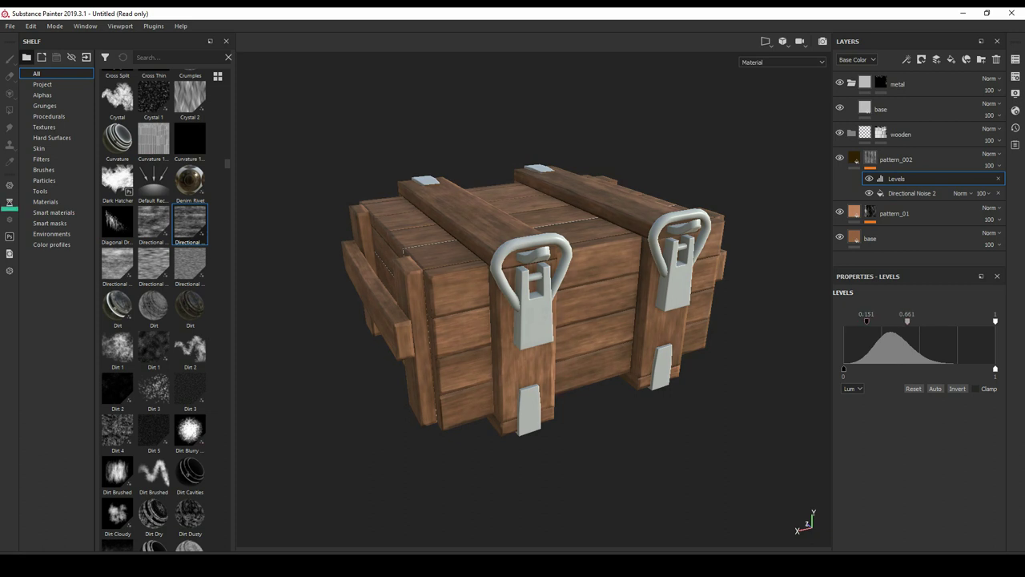
click(854, 158)
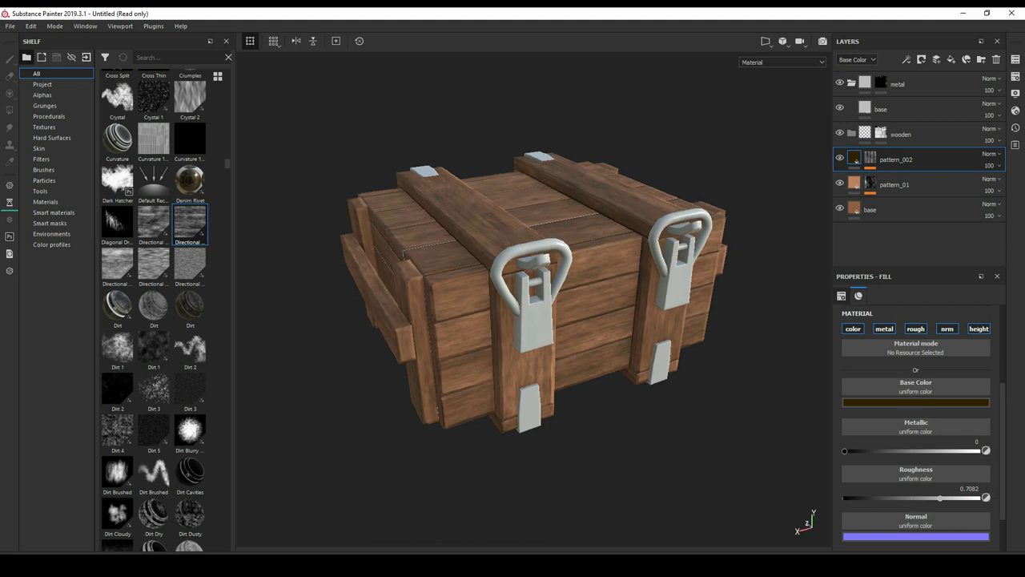
- Save the project and preview a front three-quarter view of the crate in the Iray render
key(ctrl+s)
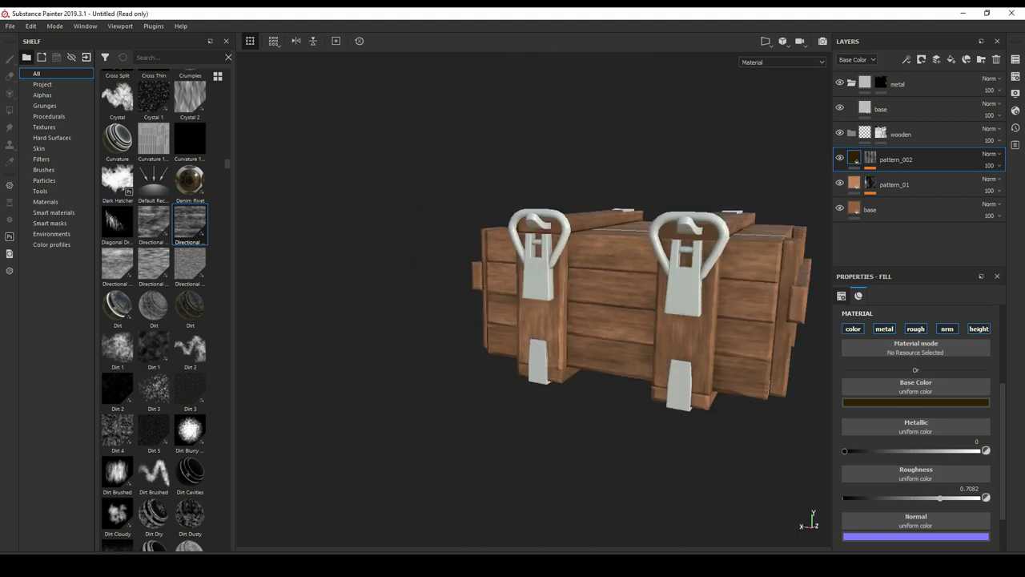
mouse_move(609, 304)
alt+mouse_down()
mouse_move(553, 280)
mouse_move(552, 240)
mouse_move(561, 296)
mouse_move(561, 273)
alt+mouse_up()
alt+middle_drag(596, 273, 529, 273)
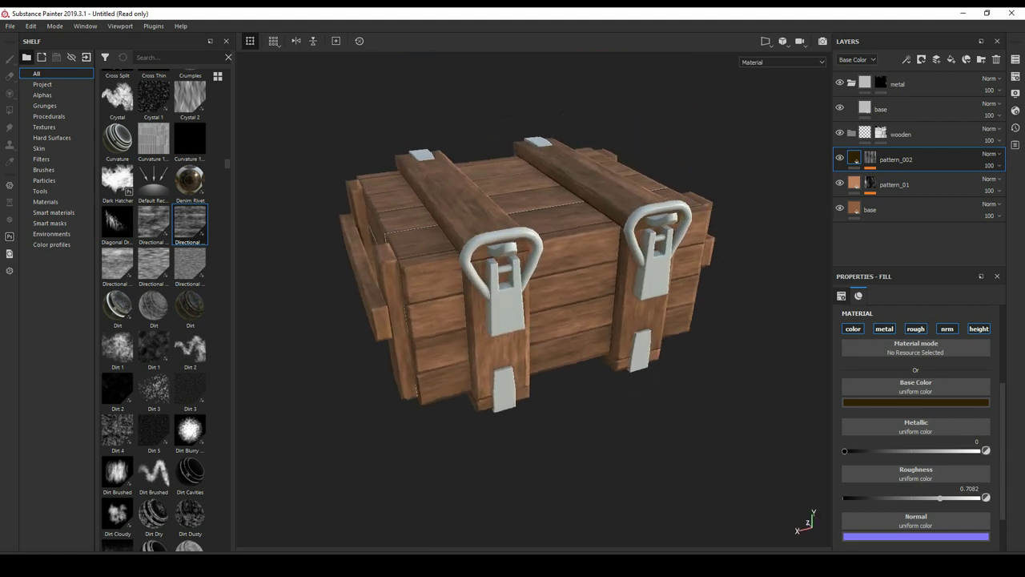
key(F10)
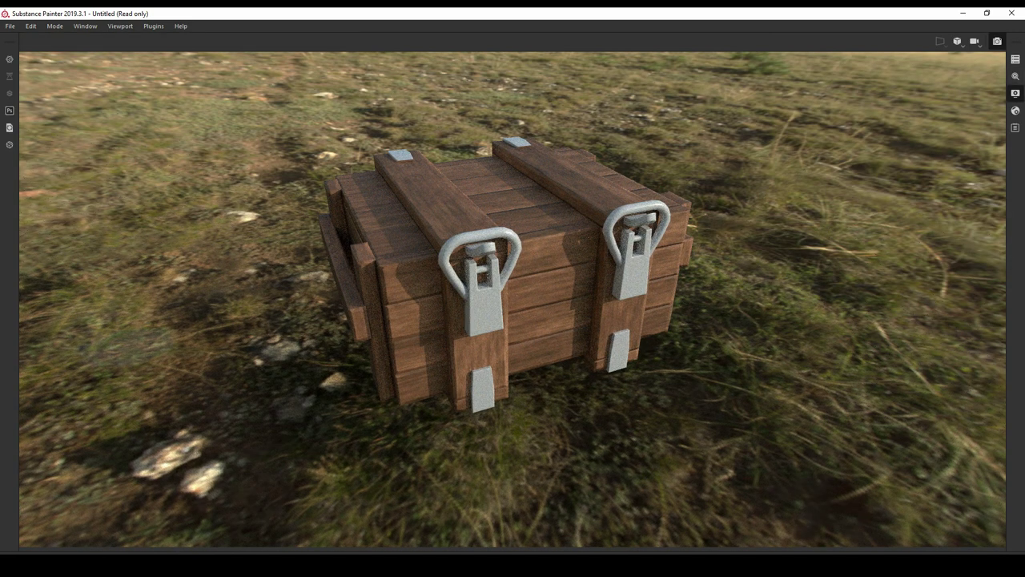
- Enable a dark grey clear colour (0.049) as the render background, then return to editing
click(1015, 93)
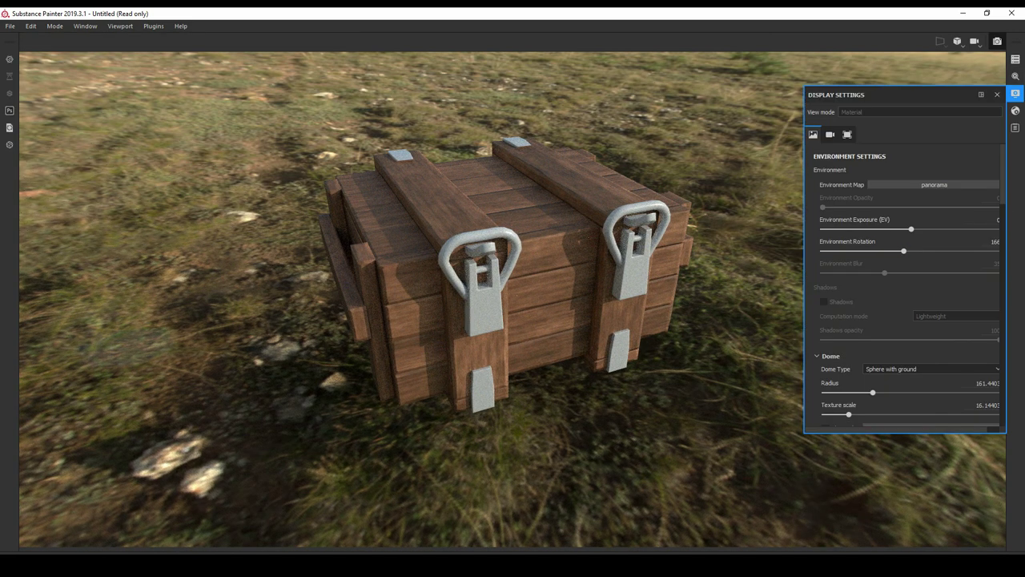
scroll(905, 286, down, 2)
scroll(904, 285, down, 1)
click(825, 300)
click(929, 299)
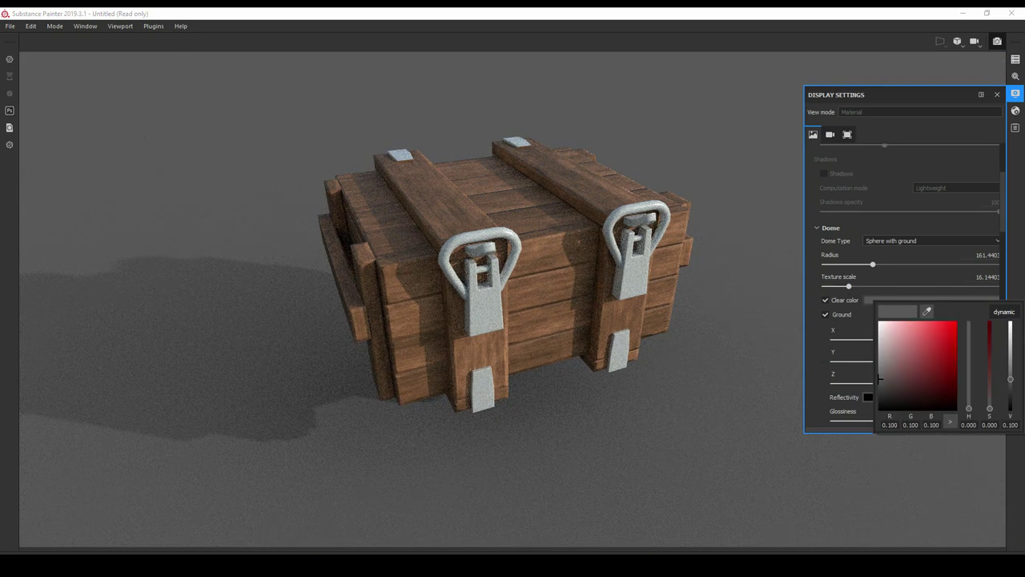
drag(880, 379, 880, 388)
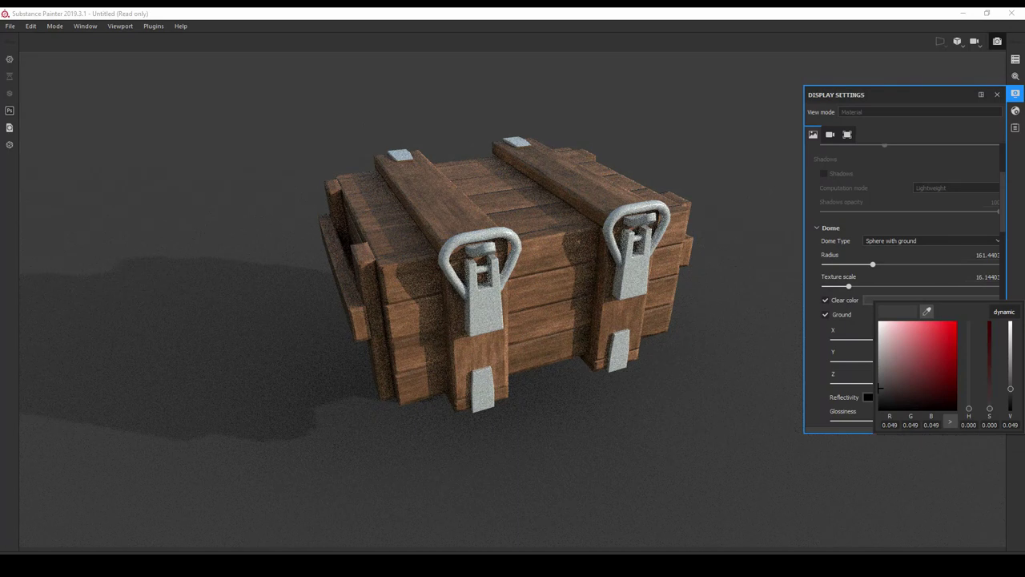
key(Escape)
key(Tab)
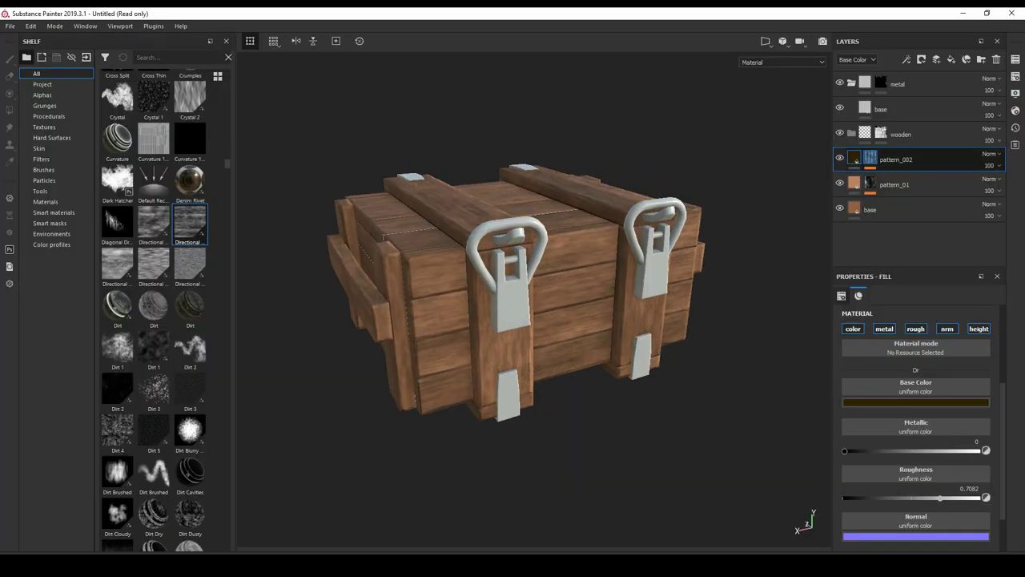
- Raise the black point of pattern_002's mask Levels for stronger grain
click(911, 193)
click(912, 193)
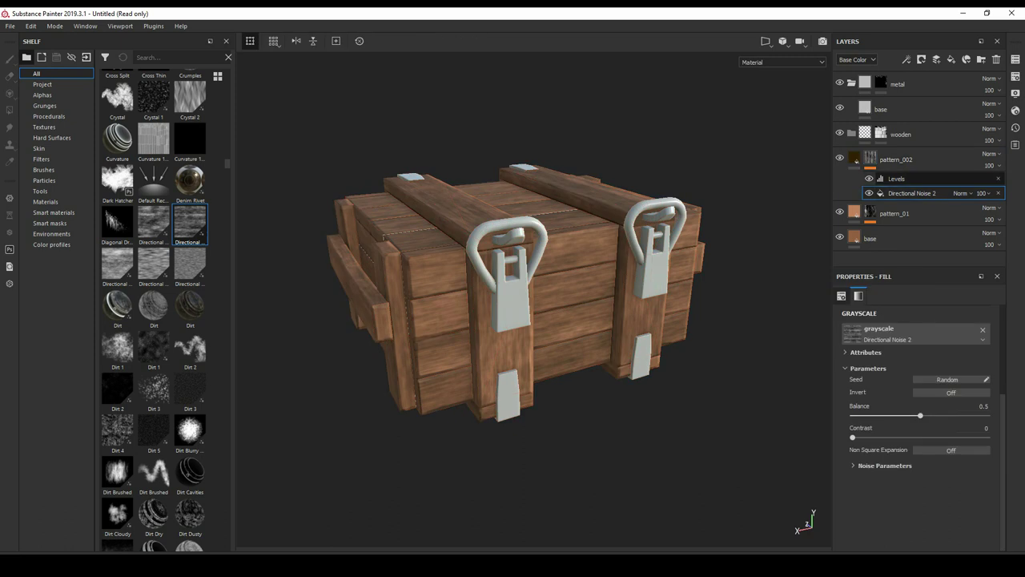
click(896, 178)
drag(866, 320, 880, 320)
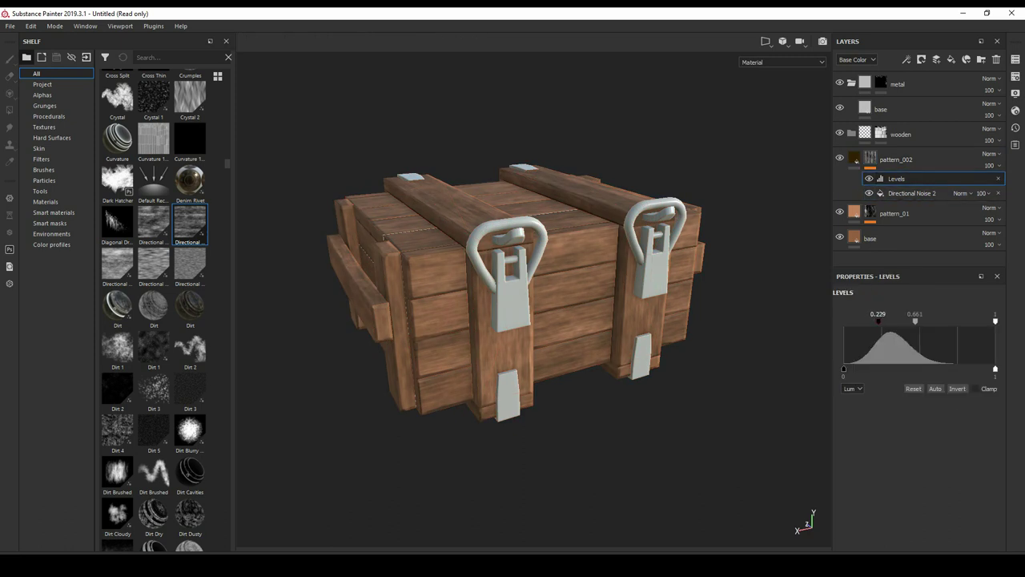
click(854, 157)
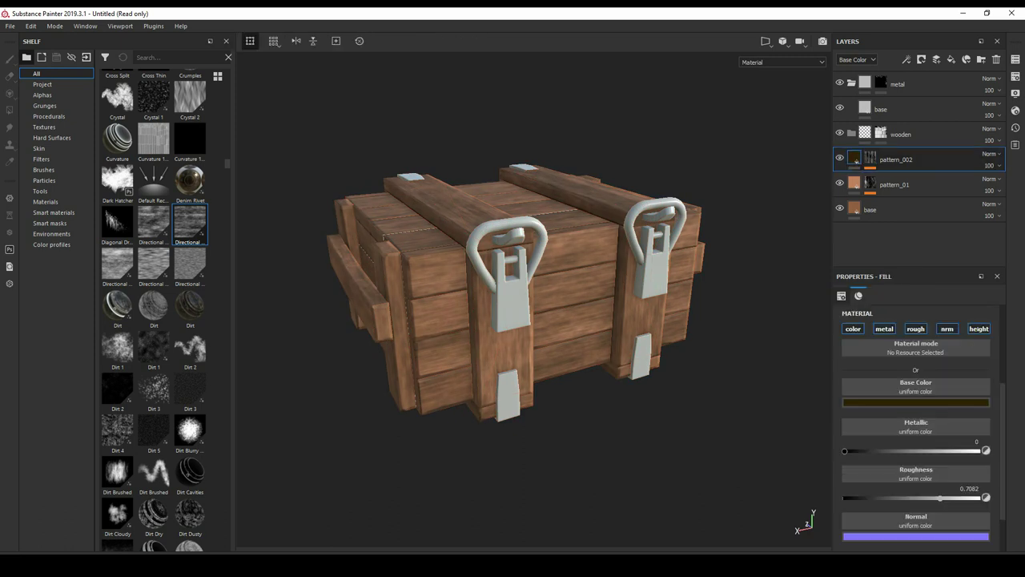
- Set pattern_01's mask Levels to black point 0.542 and midpoint 0.668
click(870, 183)
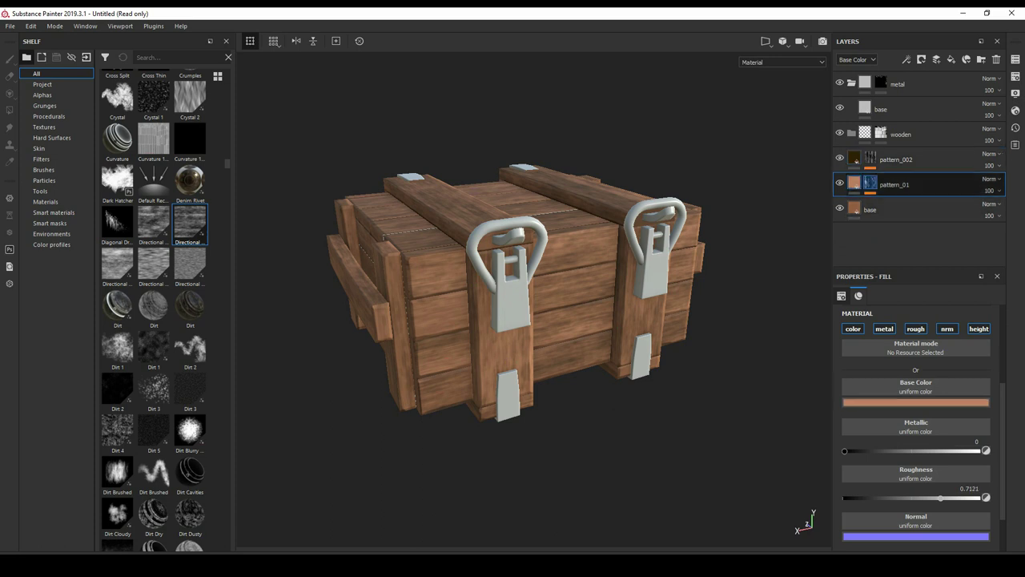
click(9, 110)
click(854, 184)
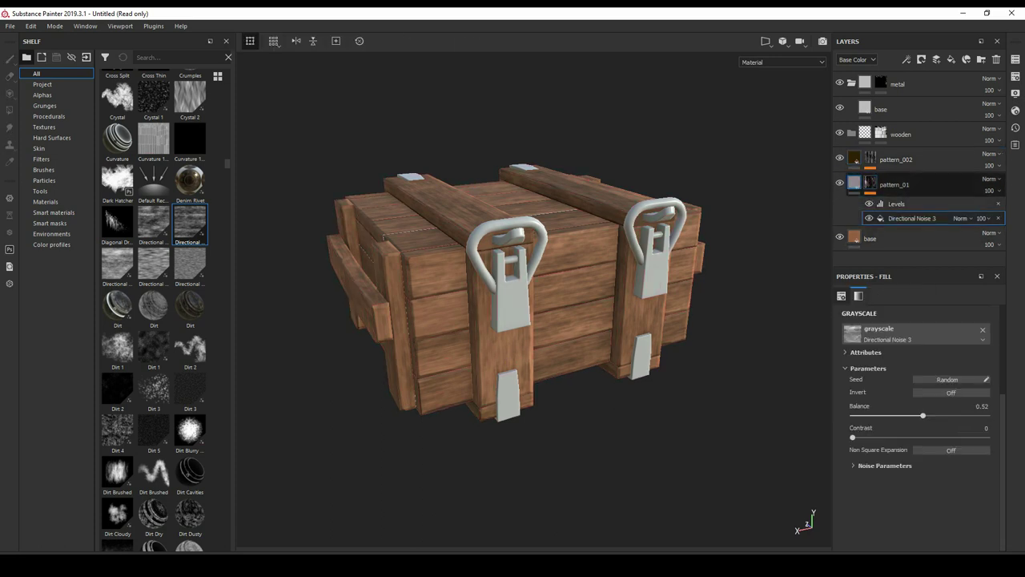
click(870, 184)
drag(917, 320, 926, 320)
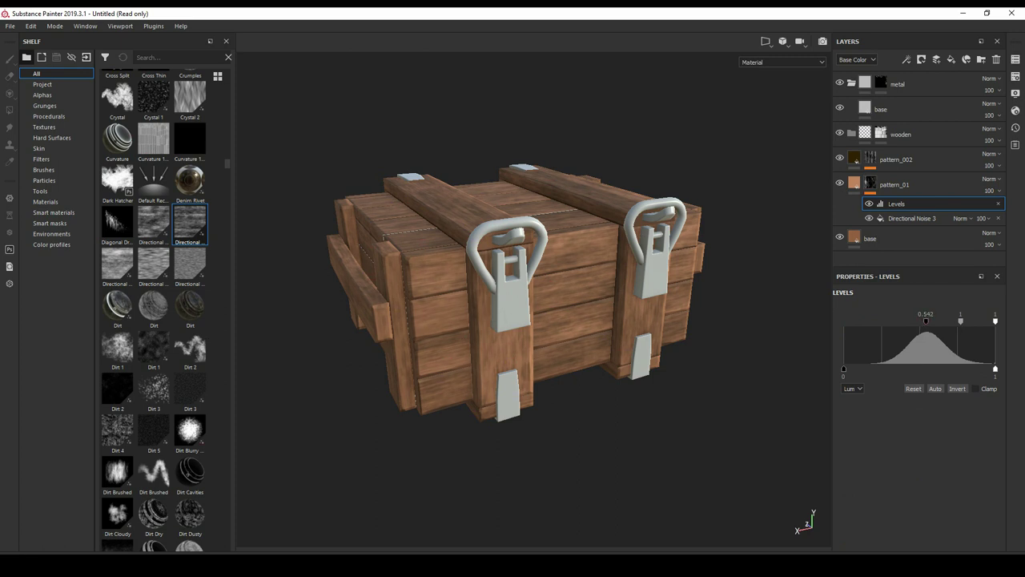
drag(960, 321, 948, 321)
alt+drag(520, 320, 560, 320)
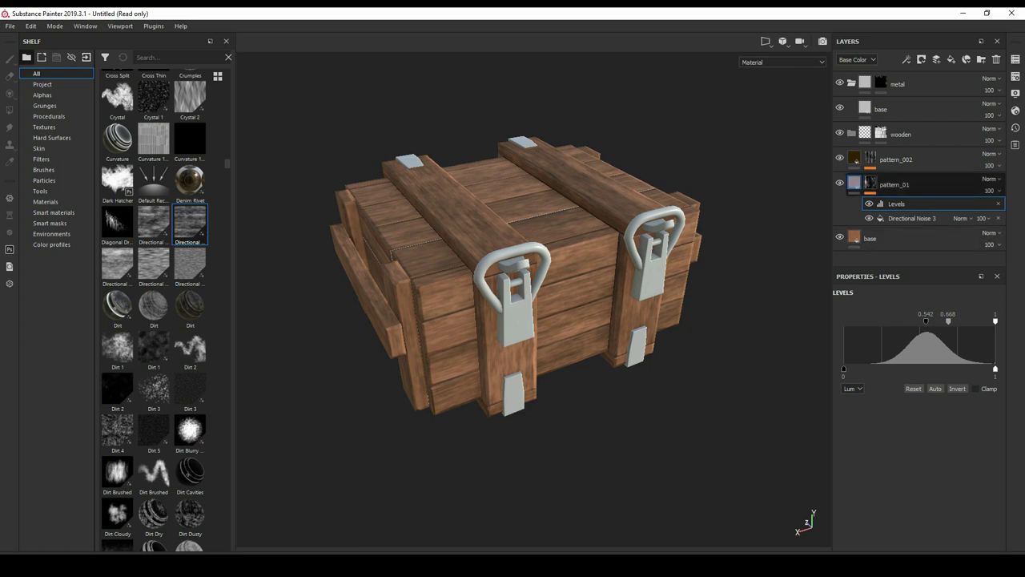
click(894, 184)
click(895, 159)
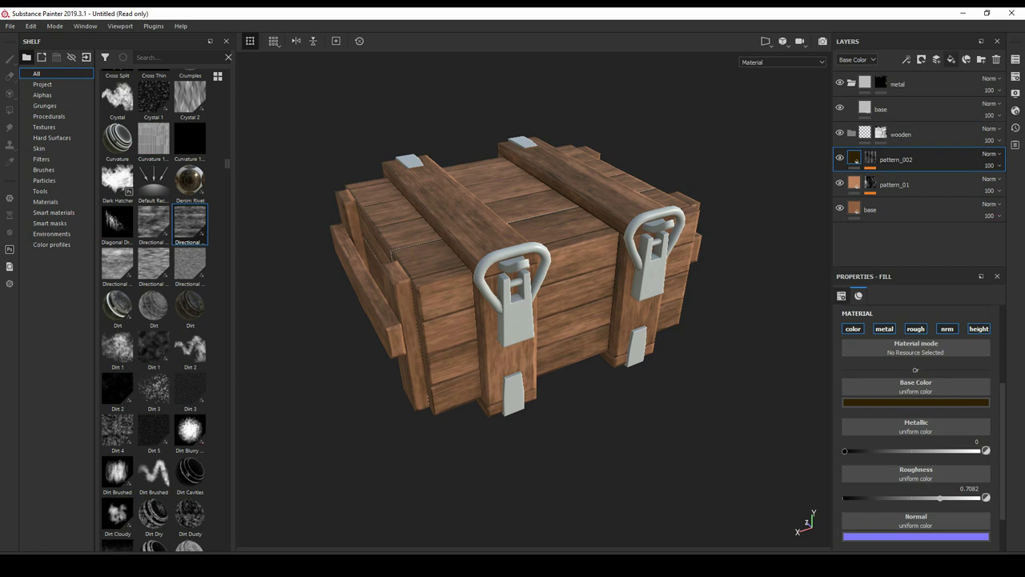
- Add a fill layer with a black mask above pattern_002, named 'edge'
click(951, 60)
right_click(859, 157)
click(905, 186)
double_click(892, 159)
text(edge)
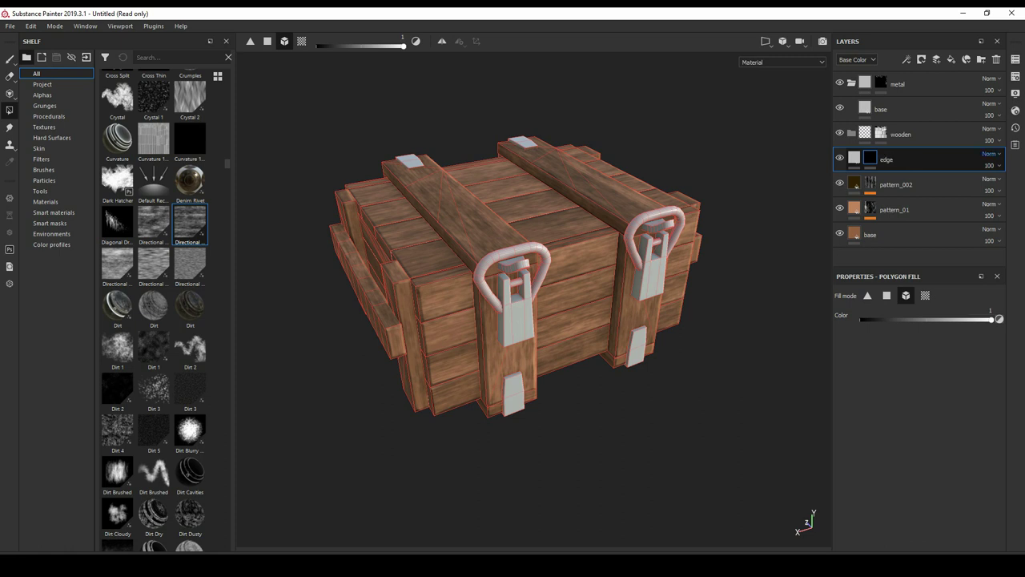
key(Return)
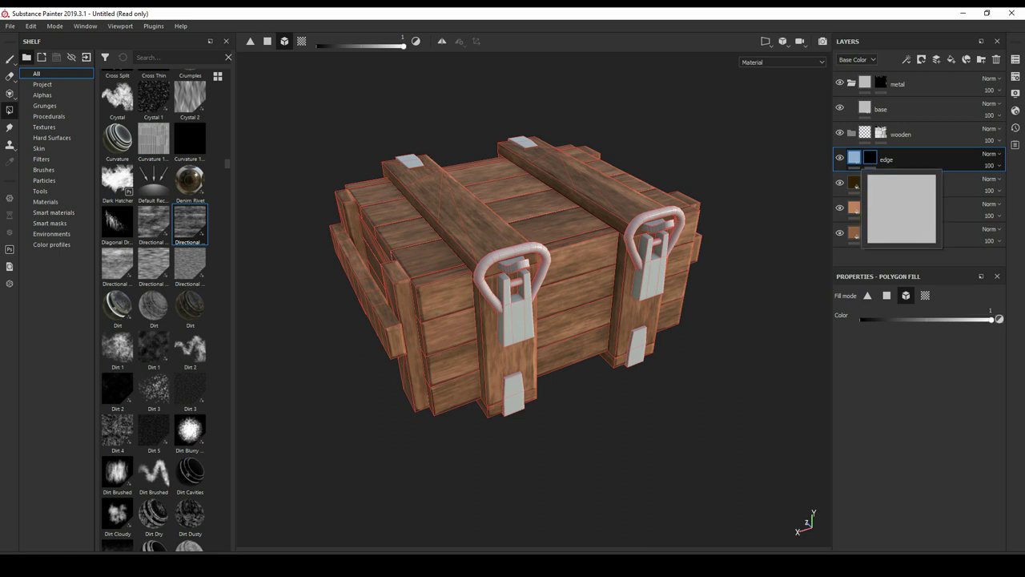
- Pick the Stains Scratches smart mask from the shelf's Smart masks
scroll(154, 312, down, 3)
scroll(153, 312, down, 4)
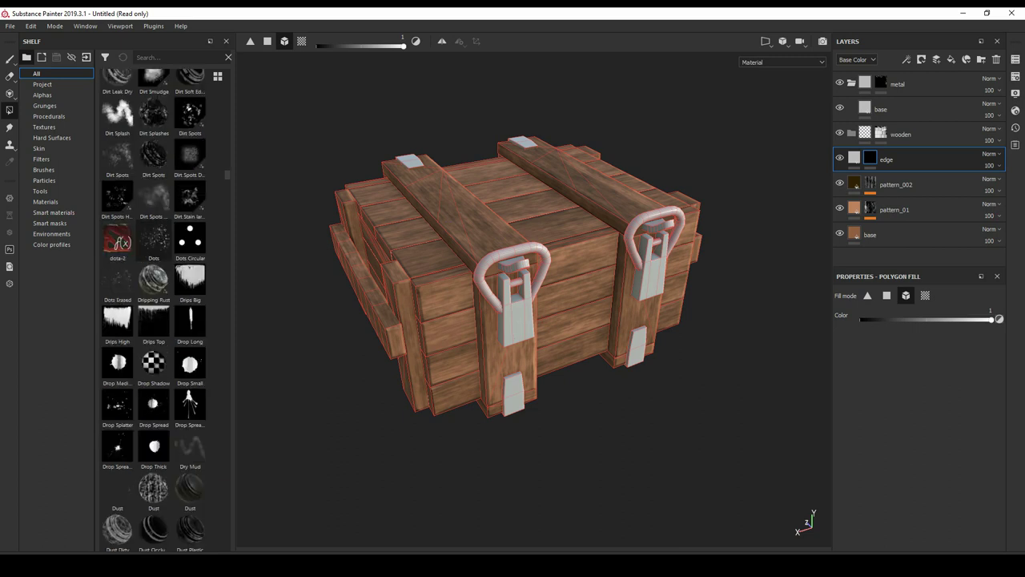
scroll(154, 312, down, 3)
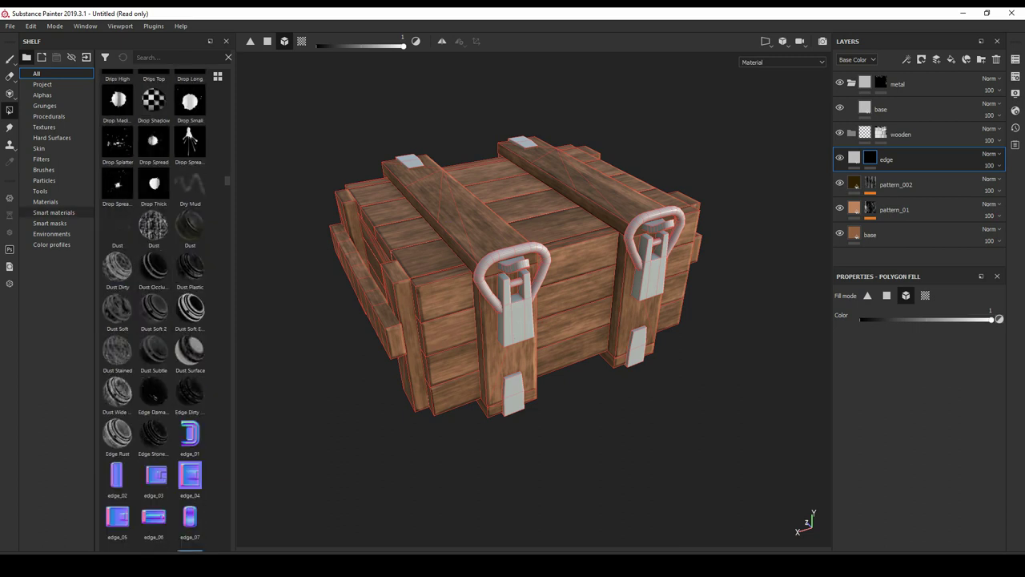
click(45, 201)
click(50, 223)
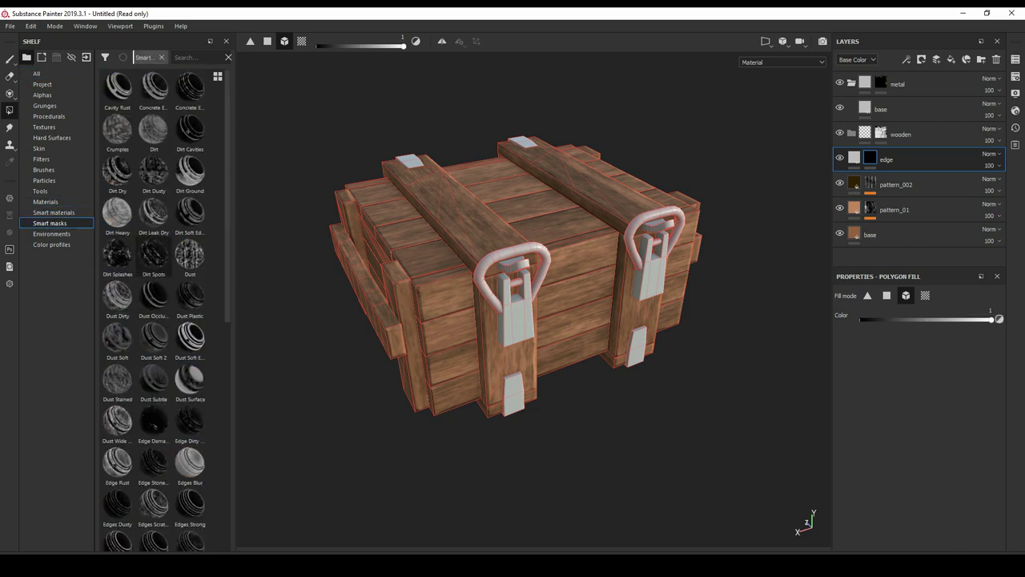
scroll(154, 312, down, 5)
scroll(154, 312, up, 2)
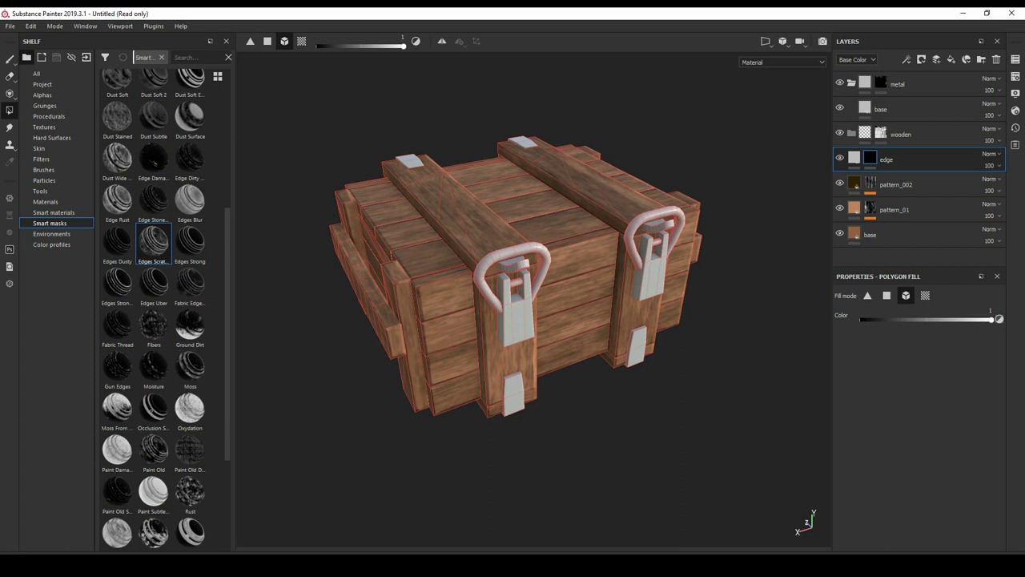
scroll(154, 240, down, 4)
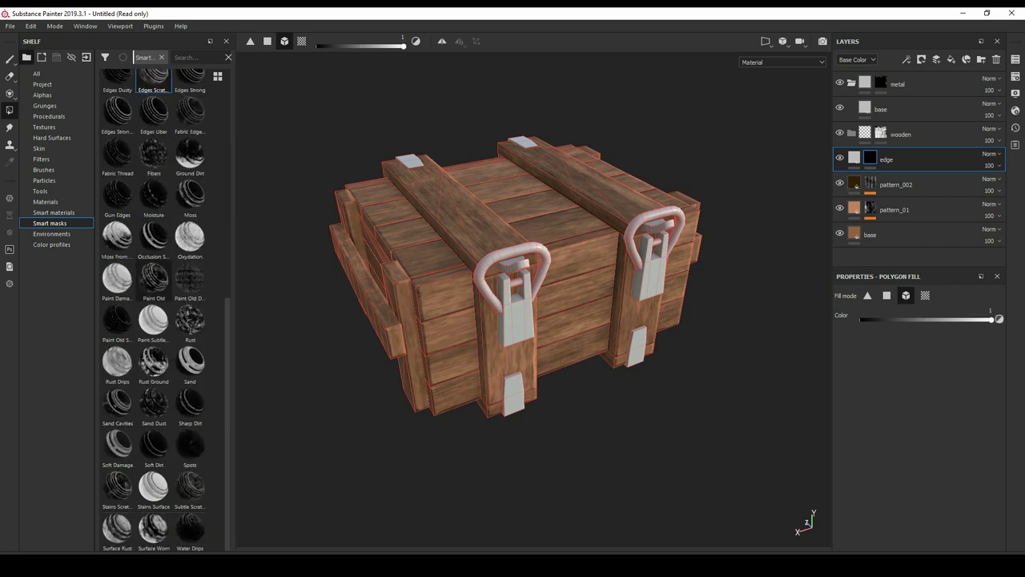
mouse_move(153, 280)
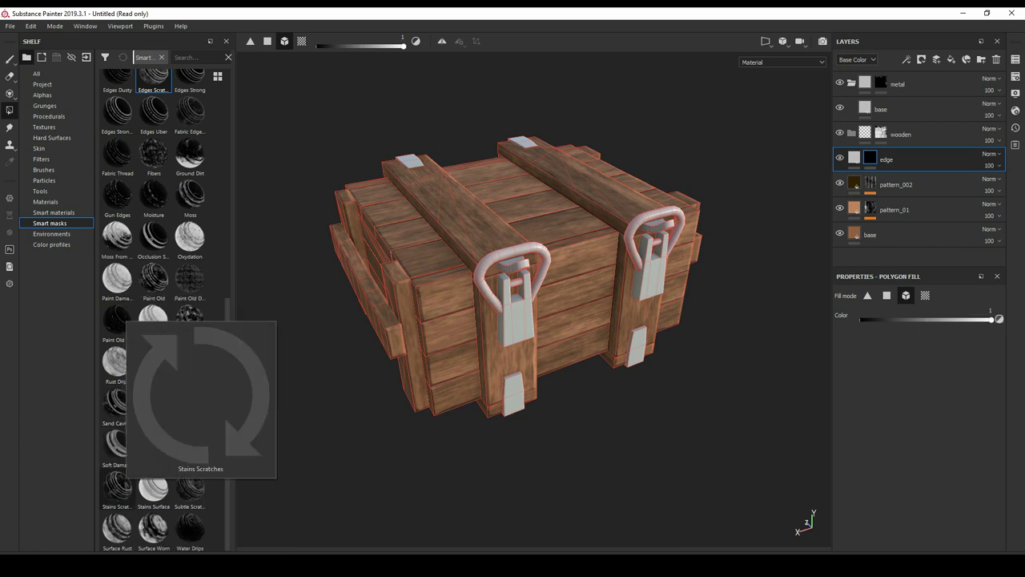
click(117, 487)
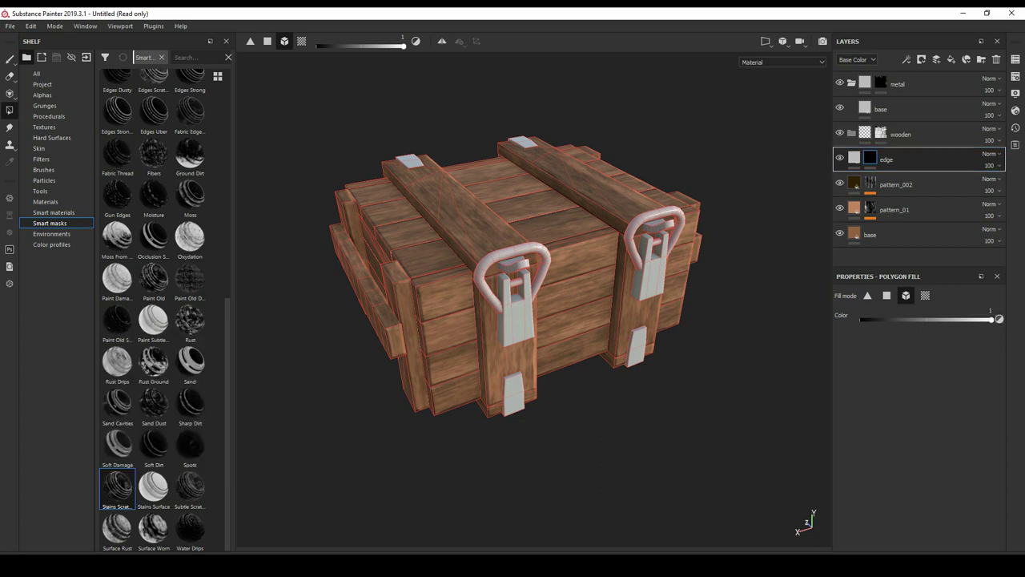
- Apply Stains Scratches to the edge layer's mask and tune its Base Color to a pale reddish tan
drag(117, 485, 887, 159)
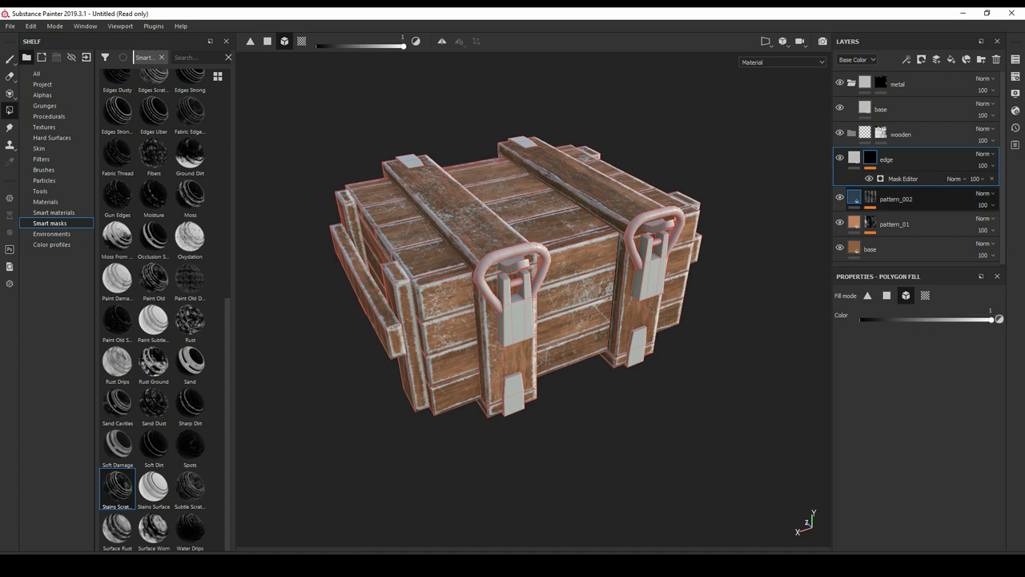
click(853, 158)
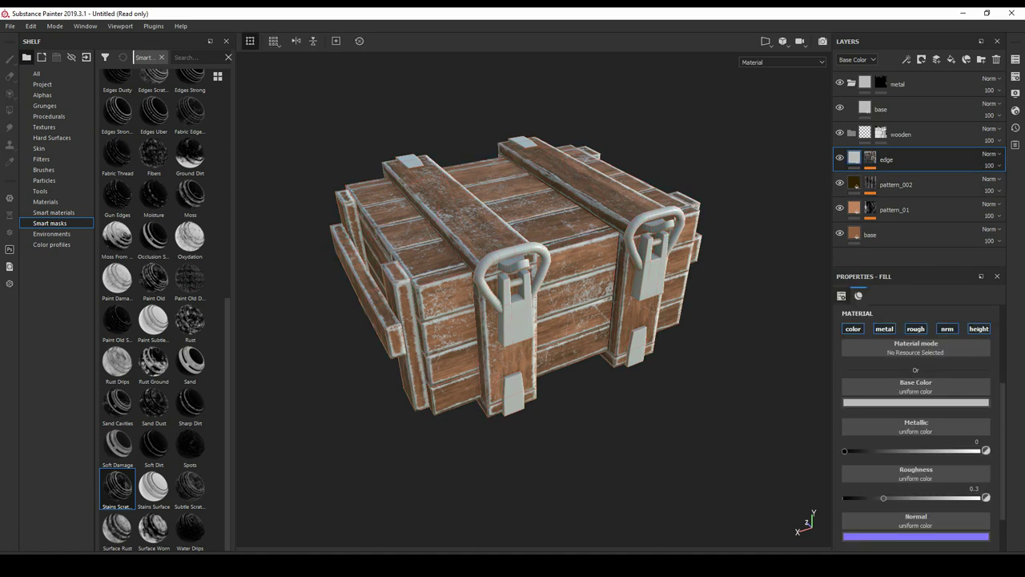
click(916, 402)
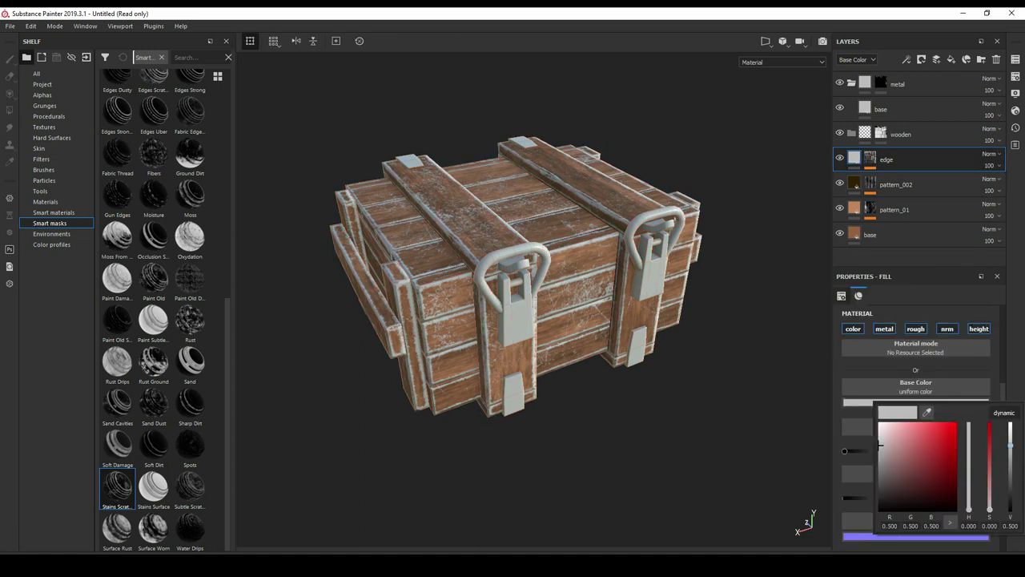
drag(969, 509, 969, 503)
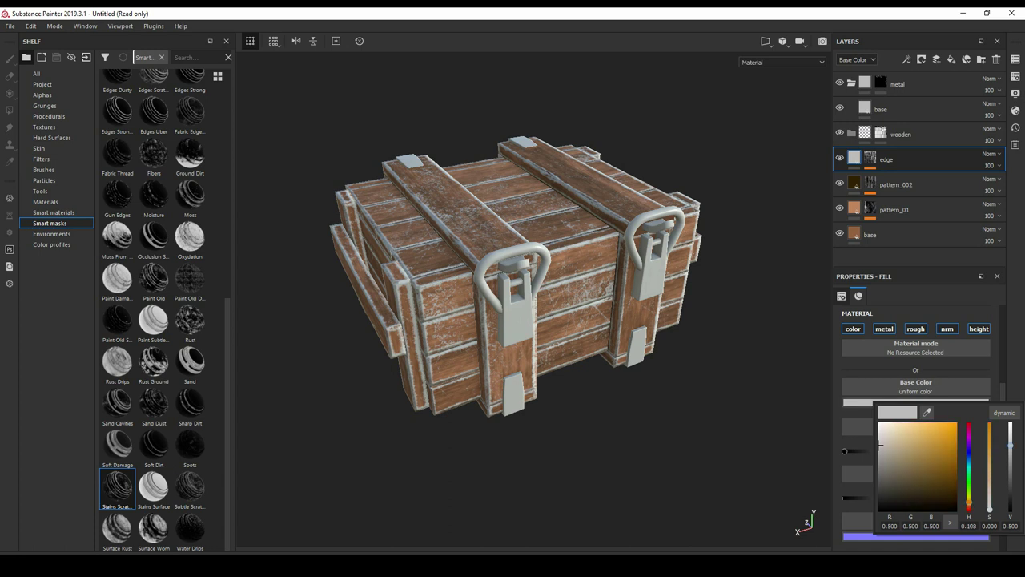
drag(1010, 445, 1009, 468)
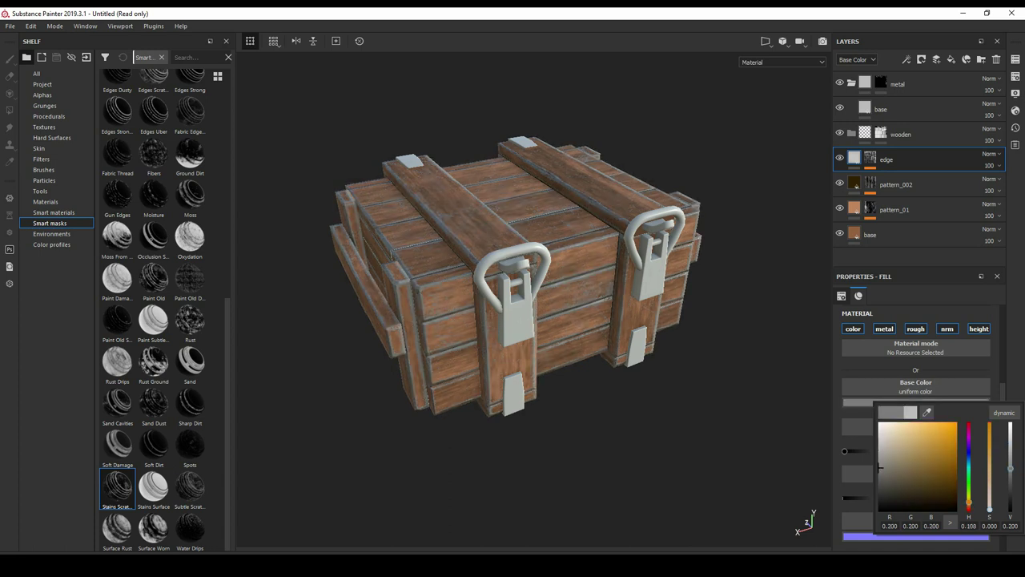
drag(880, 467, 952, 467)
drag(969, 503, 969, 503)
mouse_move(951, 466)
mouse_down()
mouse_move(951, 446)
mouse_move(897, 445)
mouse_up()
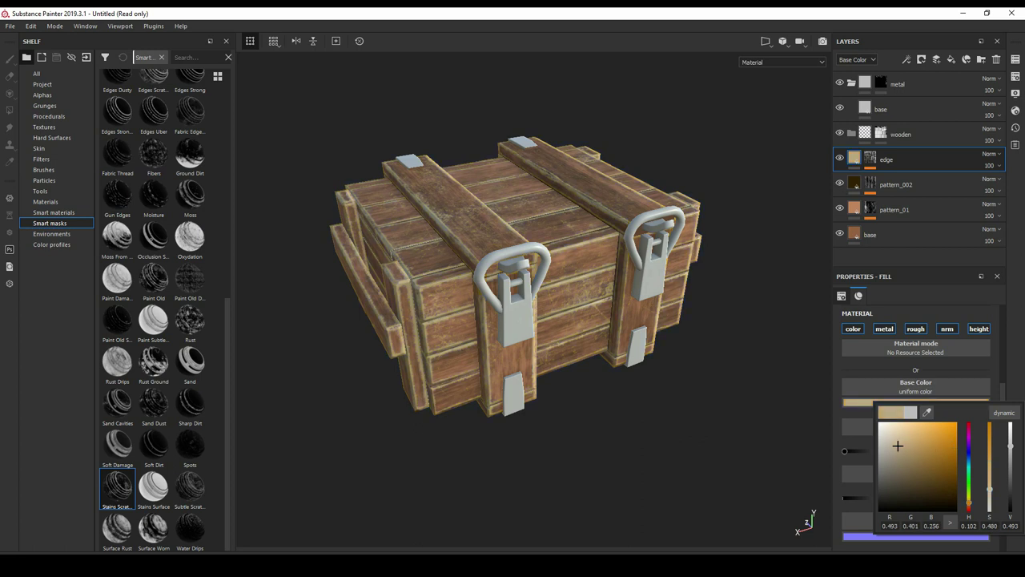
drag(968, 502, 968, 503)
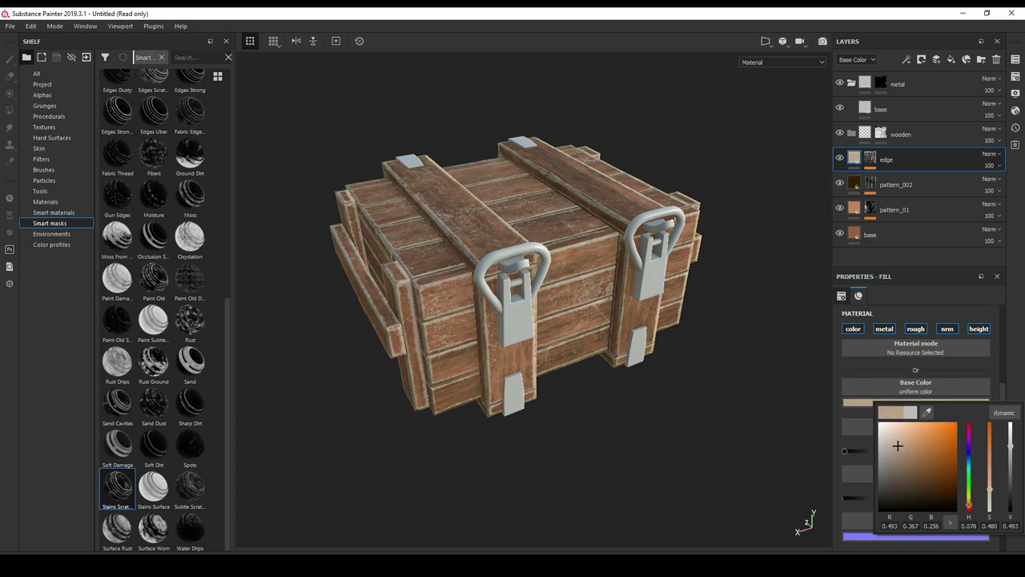
click(869, 158)
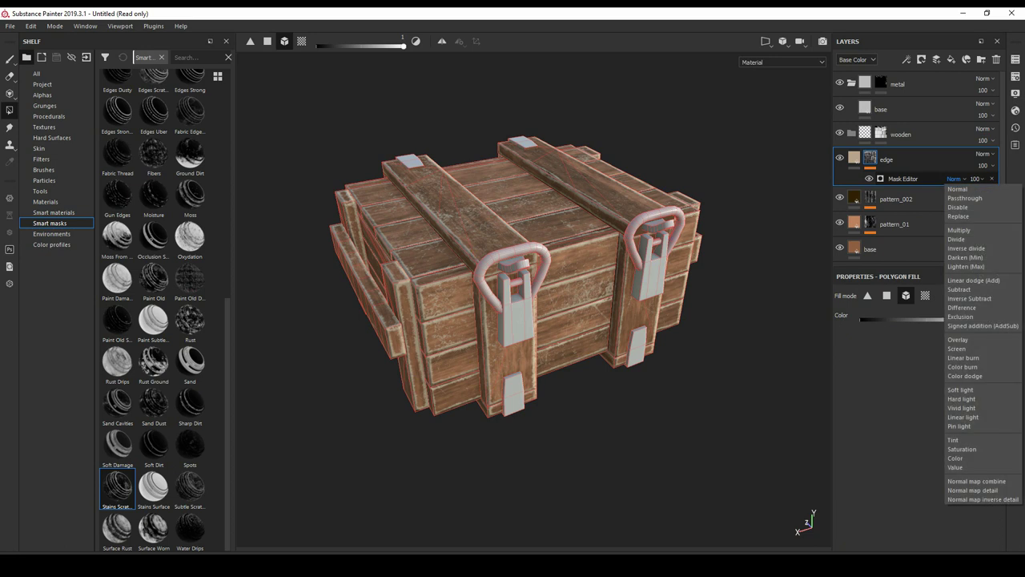
- Give the edge Mask Editor global balance 0.45, curvature 0.79 and opacity 64
click(902, 178)
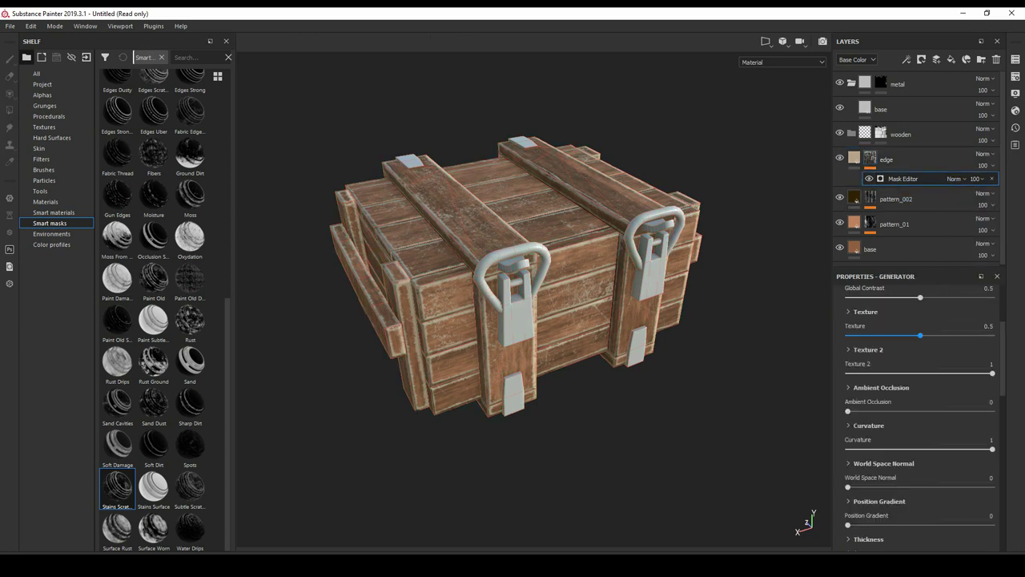
drag(915, 403, 915, 404)
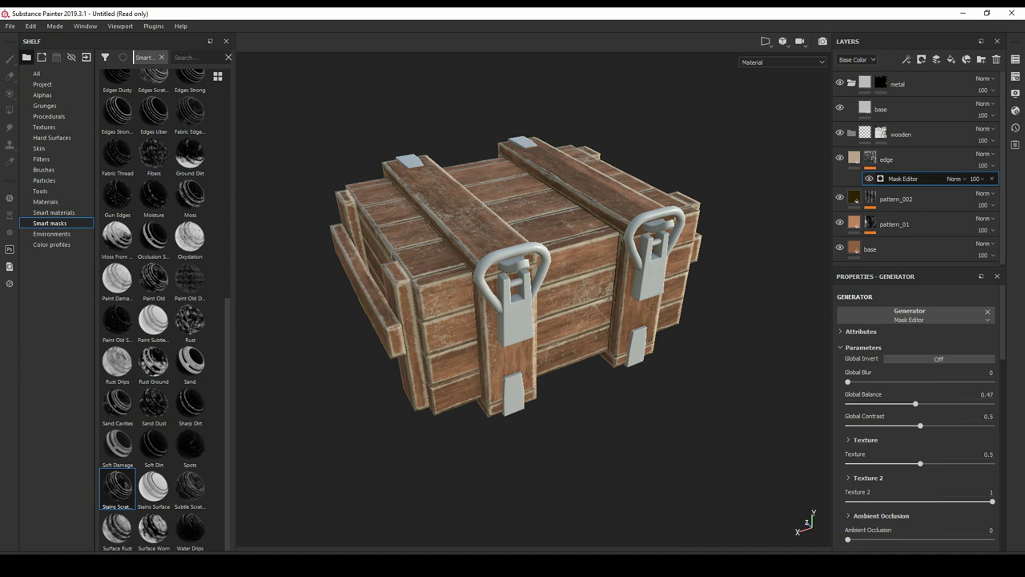
mouse_move(916, 404)
mouse_down()
mouse_move(889, 404)
mouse_move(912, 403)
mouse_up()
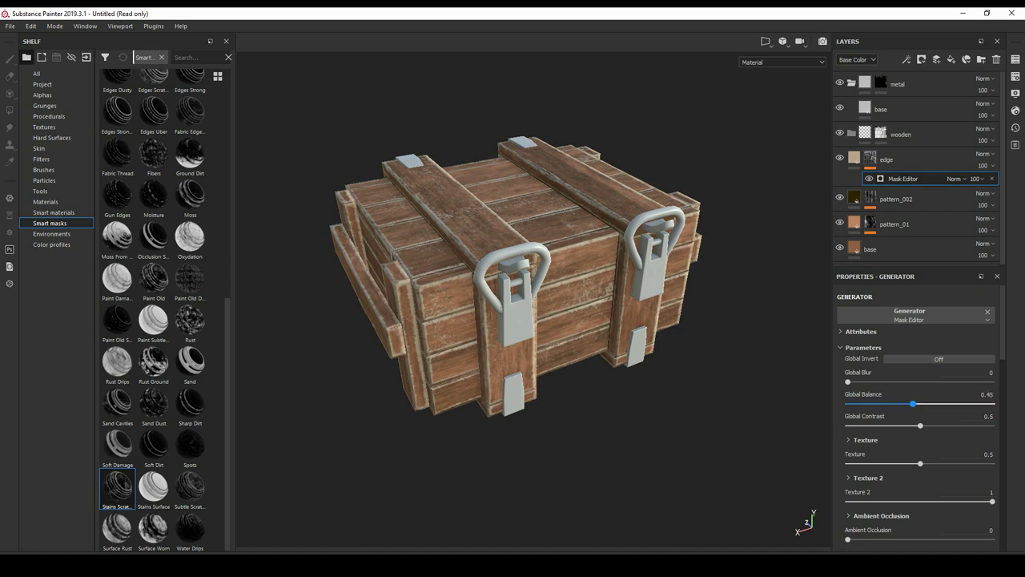
scroll(921, 416, down, 3)
mouse_move(992, 480)
mouse_down()
mouse_move(949, 481)
mouse_move(962, 481)
mouse_up()
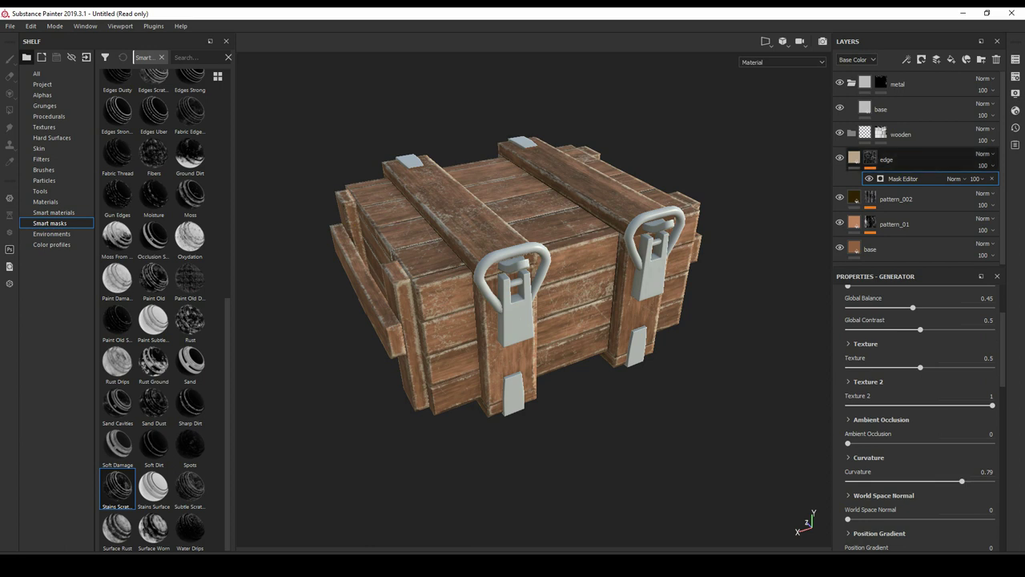
click(975, 178)
drag(1018, 197, 1000, 197)
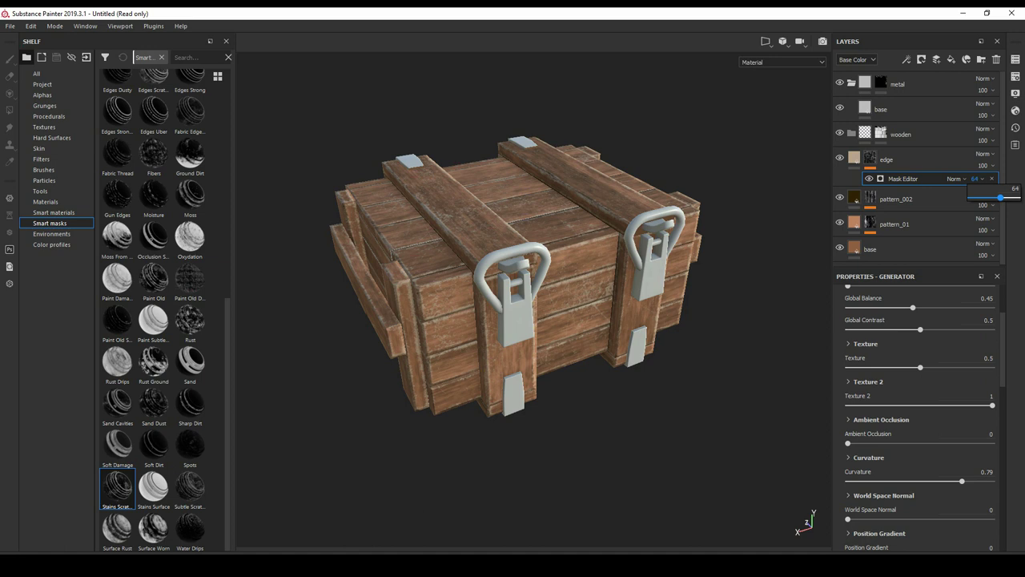
mouse_move(512, 281)
alt+mouse_down()
mouse_move(560, 240)
mouse_move(609, 273)
alt+mouse_up()
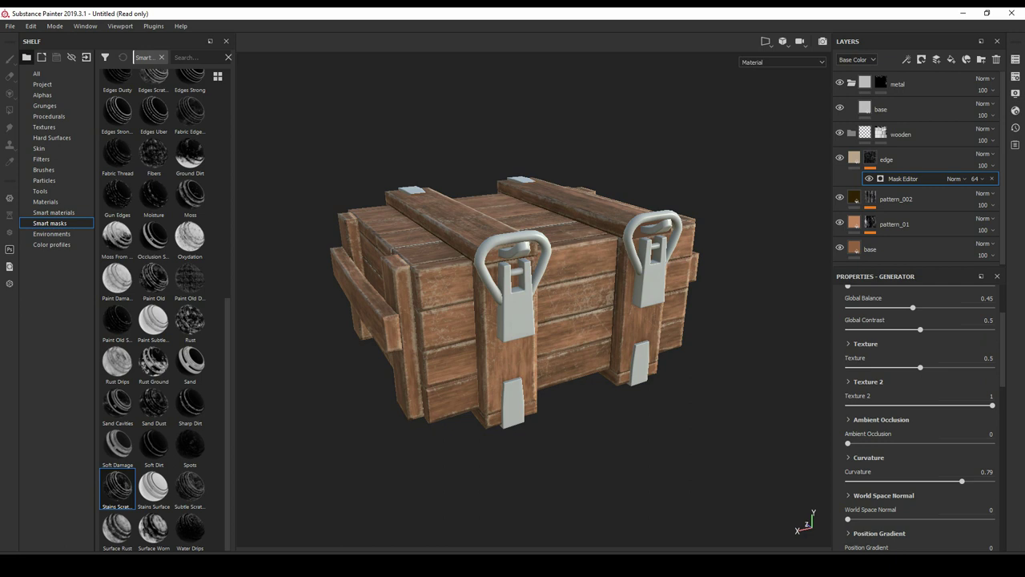
mouse_move(512, 304)
alt+mouse_down()
mouse_move(528, 305)
mouse_move(527, 317)
alt+mouse_up()
scroll(512, 312, up, 2)
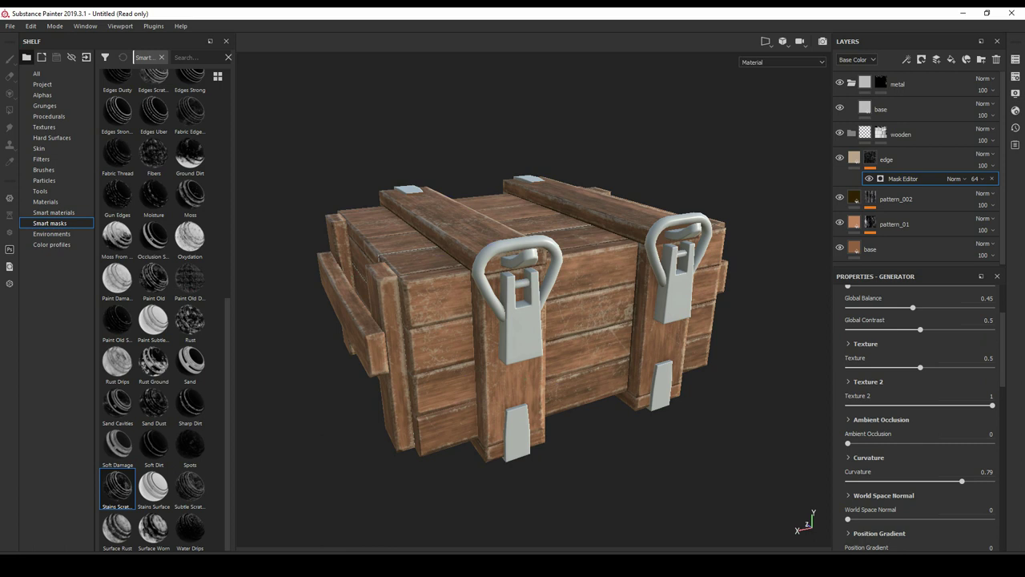
alt+drag(512, 305, 520, 328)
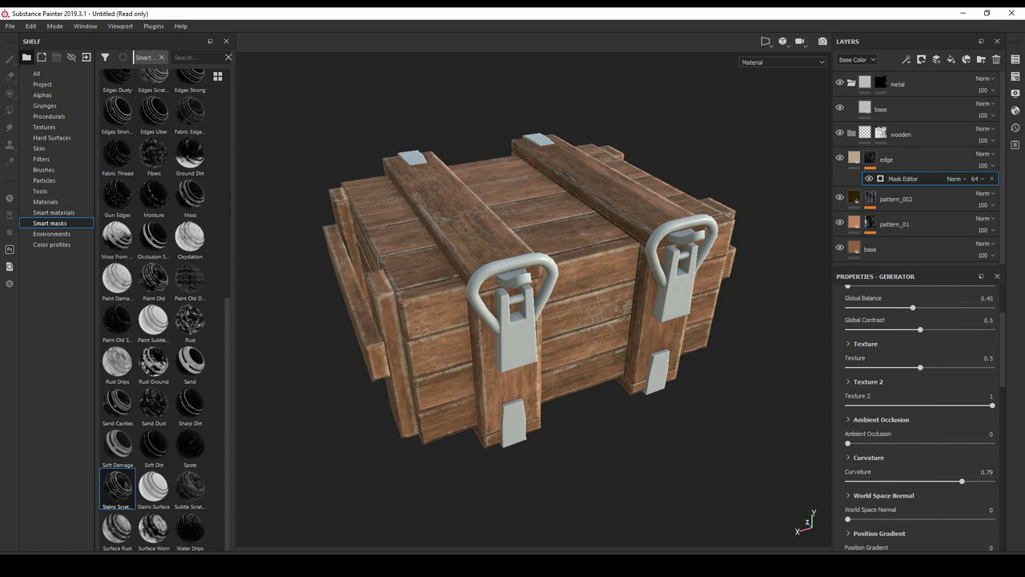
alt+drag(529, 321, 513, 308)
- Add a new fill layer above edge and name it grunge
click(854, 157)
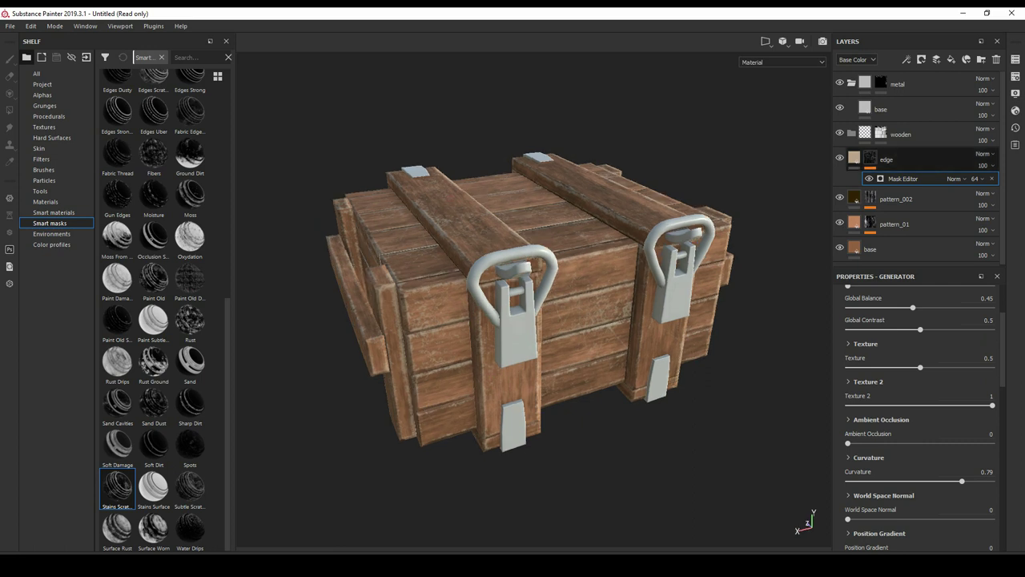
click(871, 157)
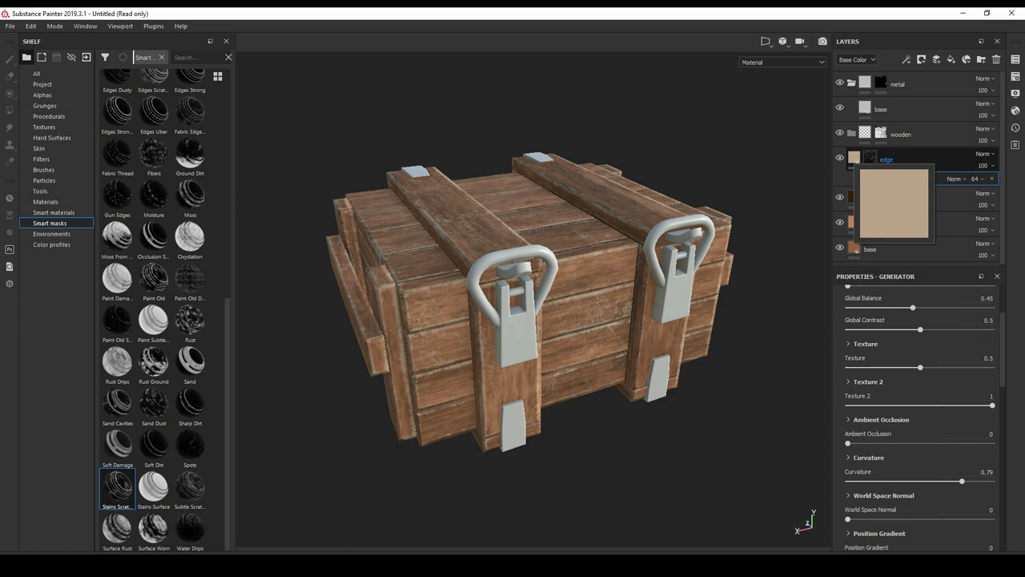
click(950, 59)
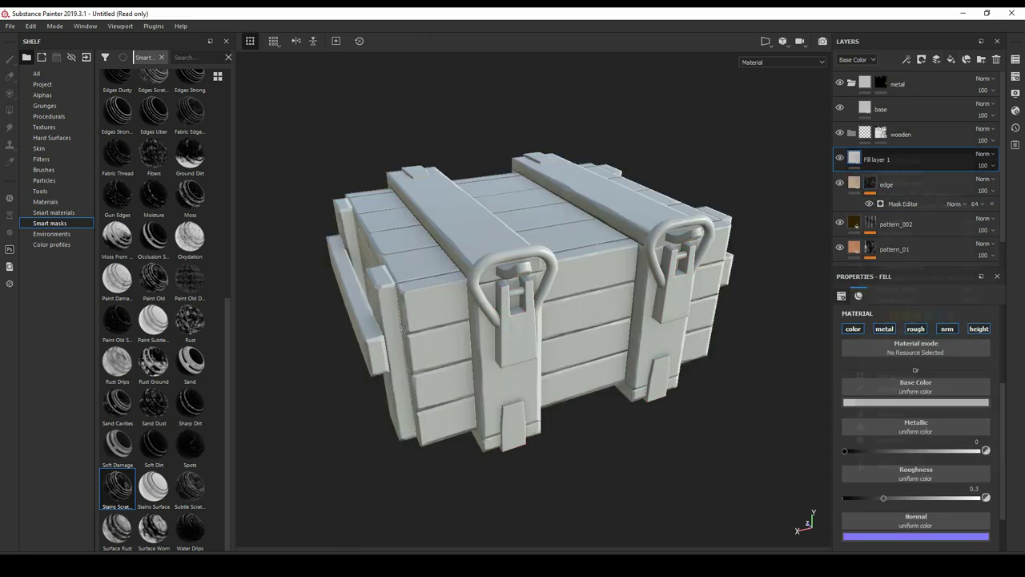
click(921, 59)
double_click(893, 159)
text(grunge)
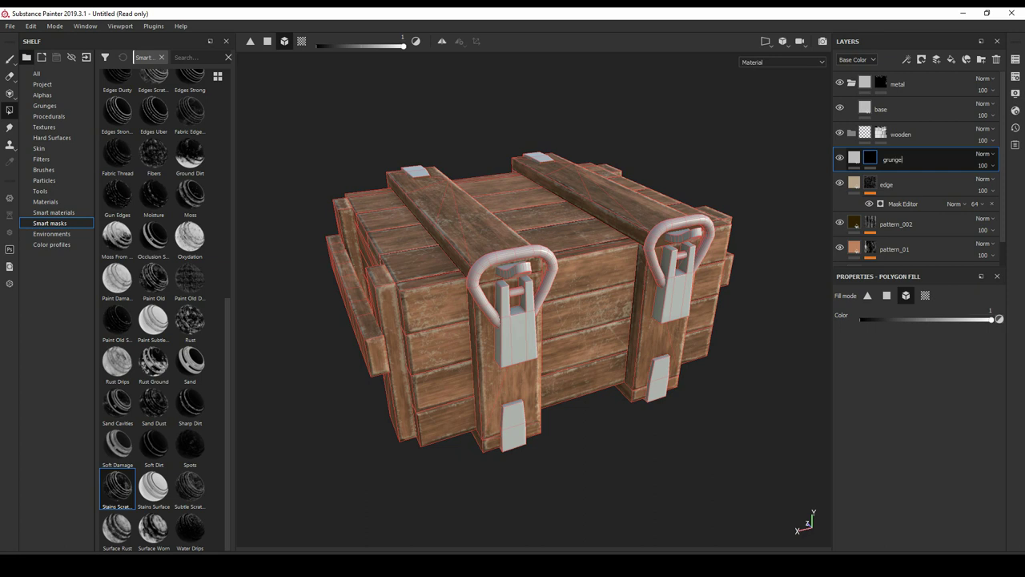
key(Return)
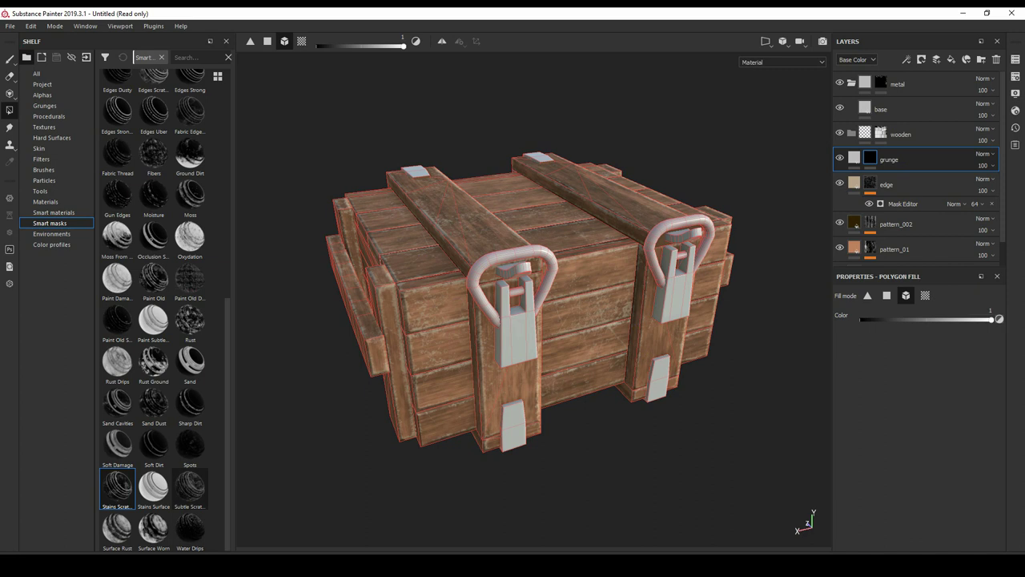
- Browse the shelf's Grunges textures and search the library for 'grunge'
scroll(153, 310, up, 3)
click(41, 95)
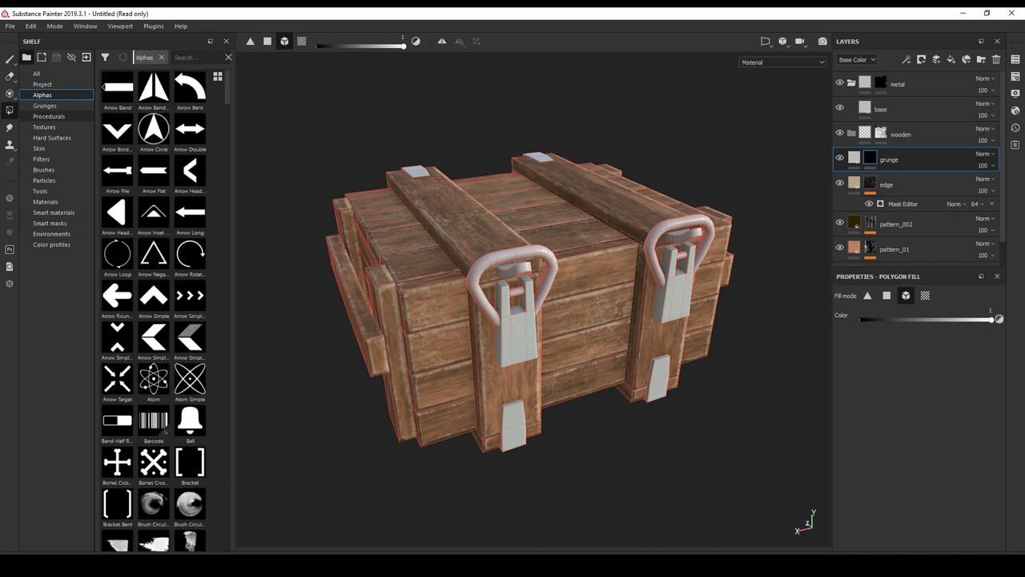
click(44, 104)
scroll(153, 310, down, 3)
scroll(153, 309, down, 3)
scroll(153, 310, down, 3)
scroll(152, 310, down, 1)
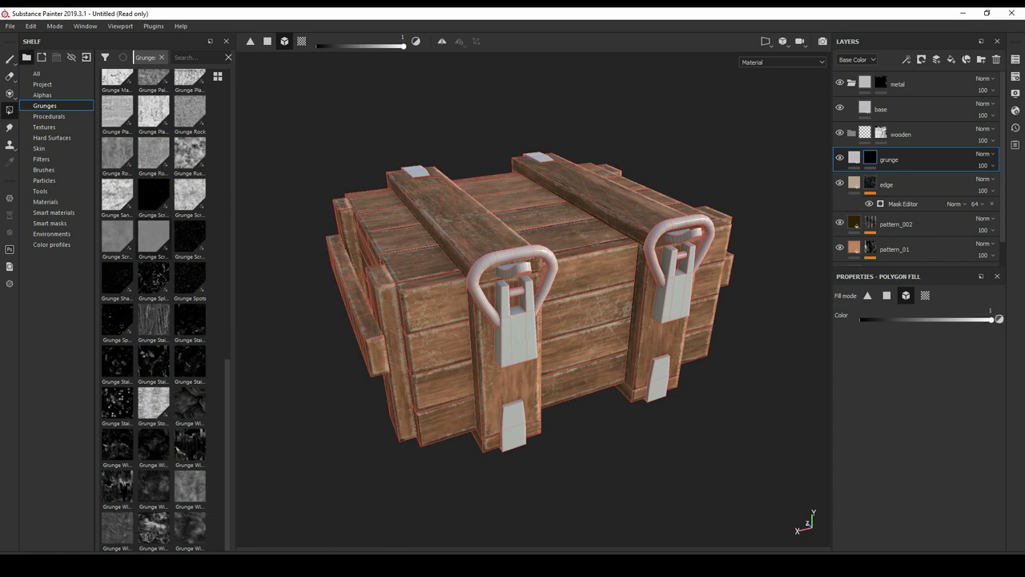
scroll(153, 309, up, 6)
click(196, 57)
text(h)
key(BackSpace)
text(grunge)
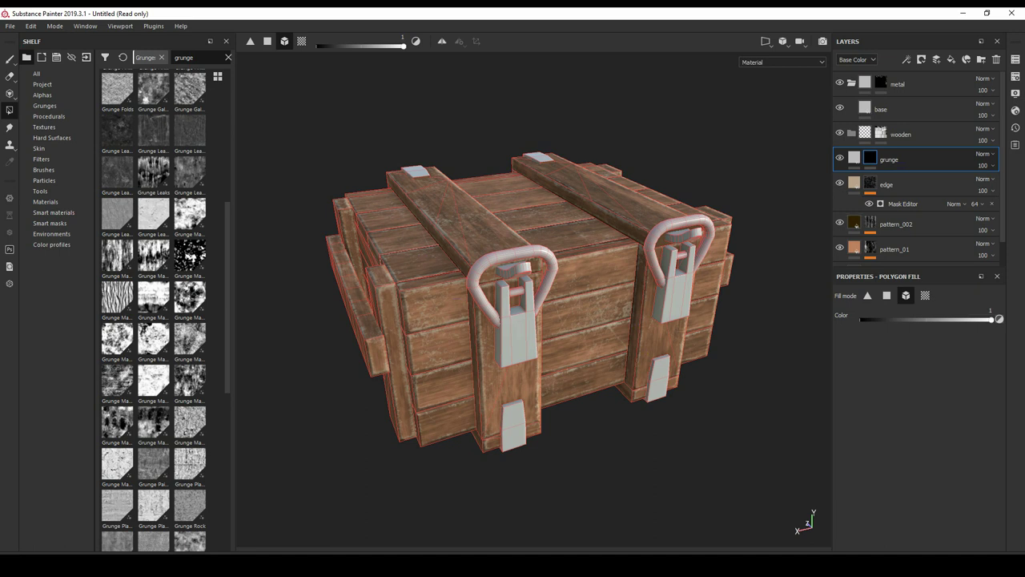
key(Escape)
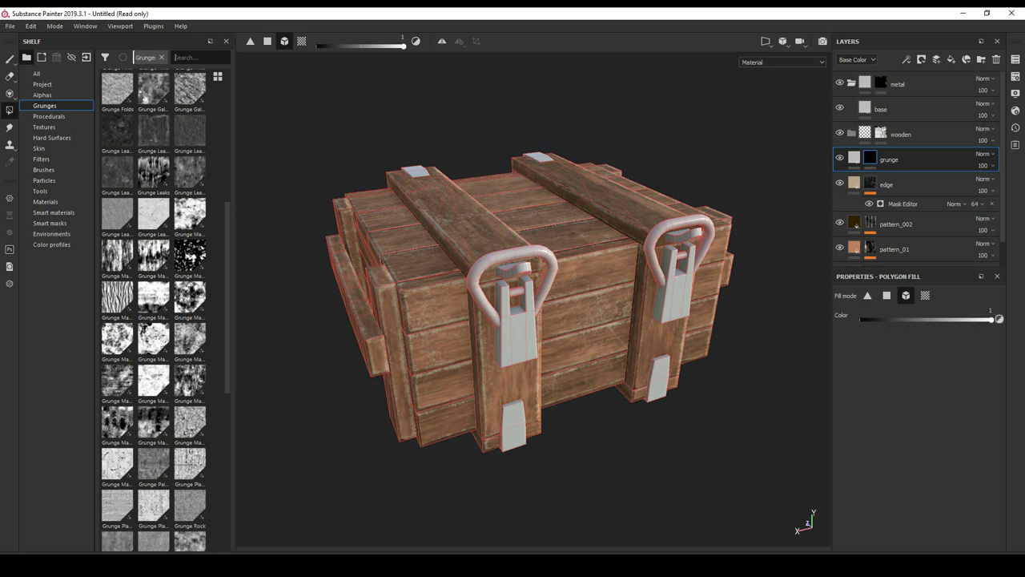
text(gl)
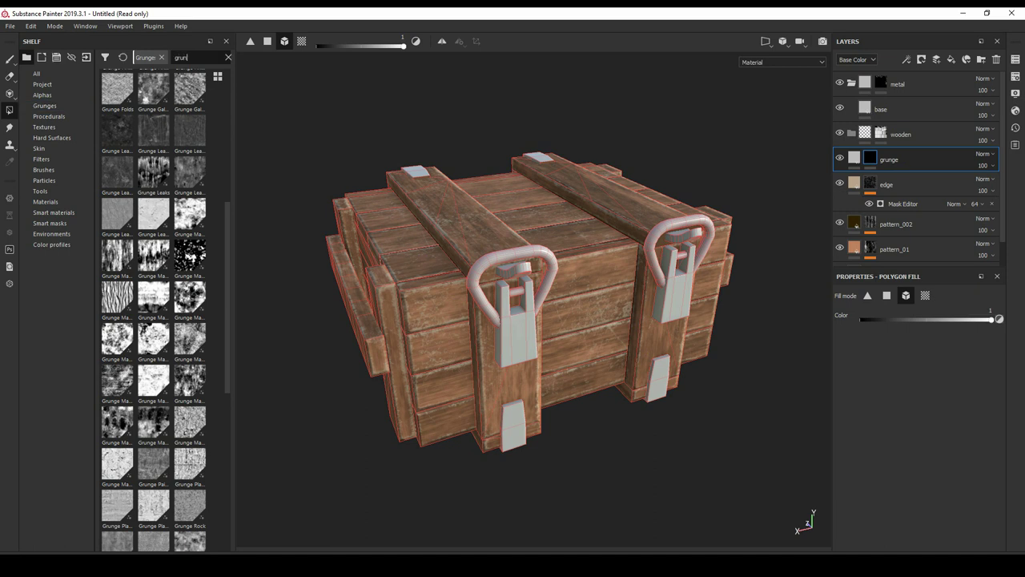
text(e)
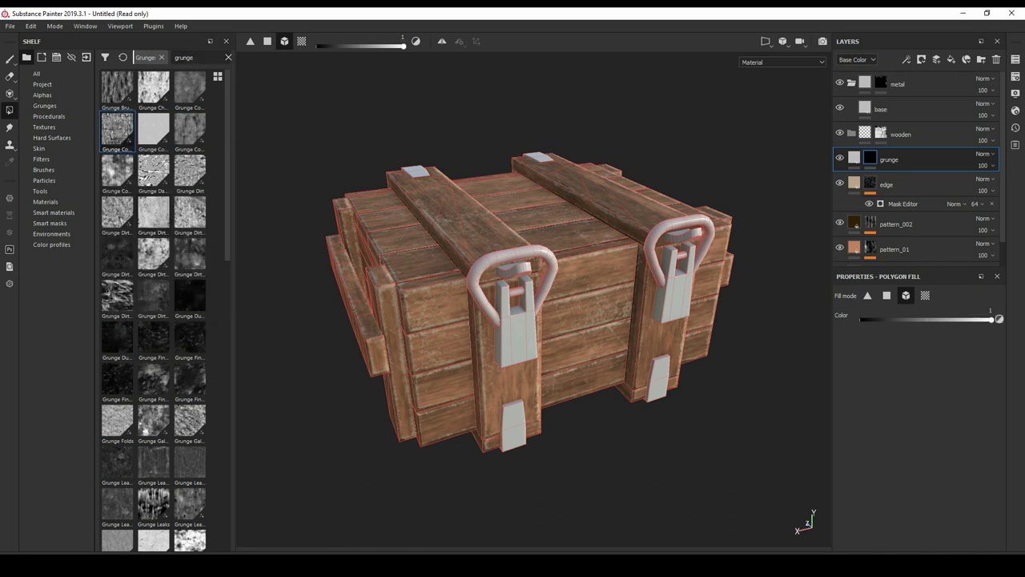
- Give the grunge layer a near-black Base Color
click(905, 59)
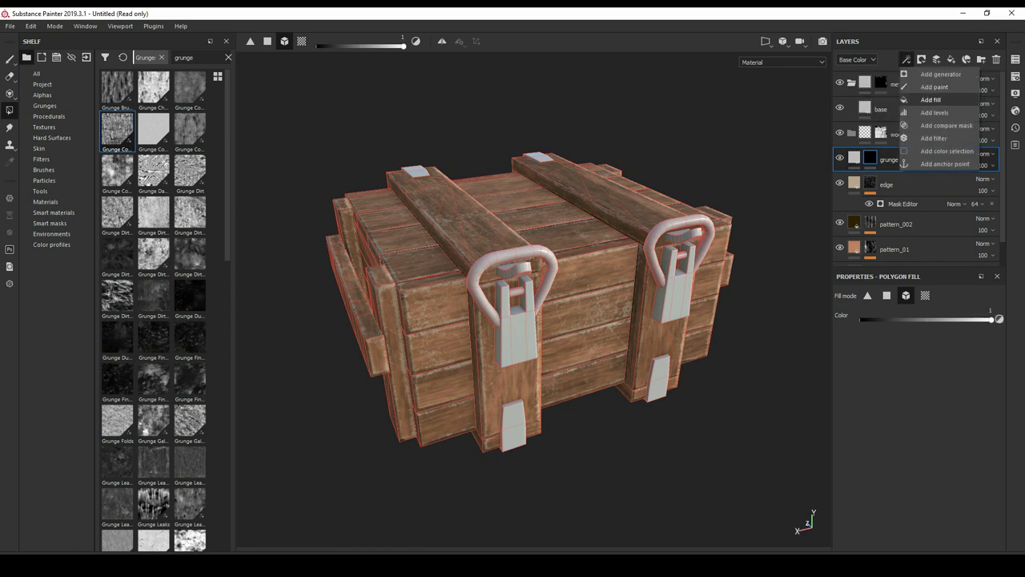
click(931, 100)
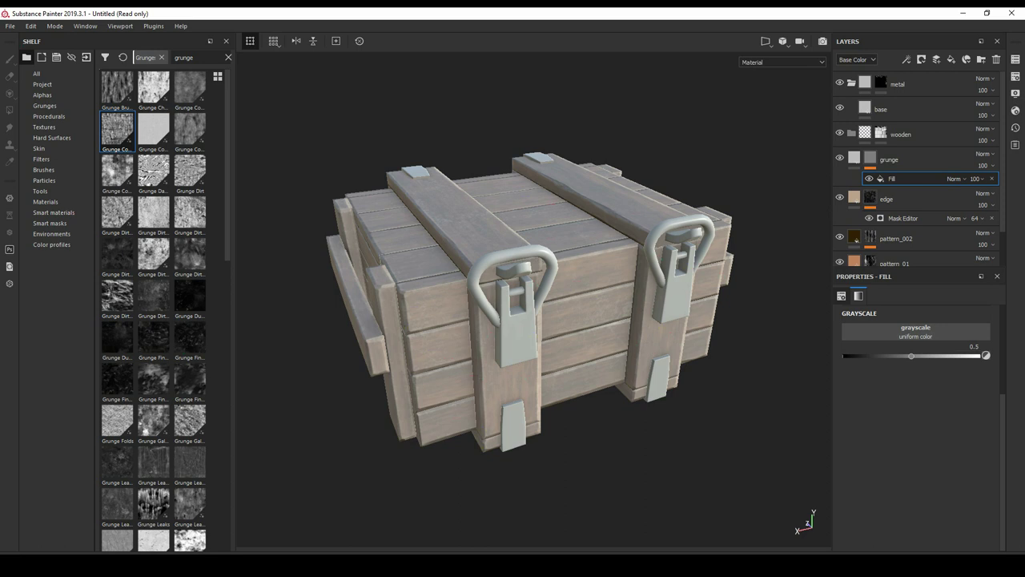
key(ctrl+z)
click(915, 402)
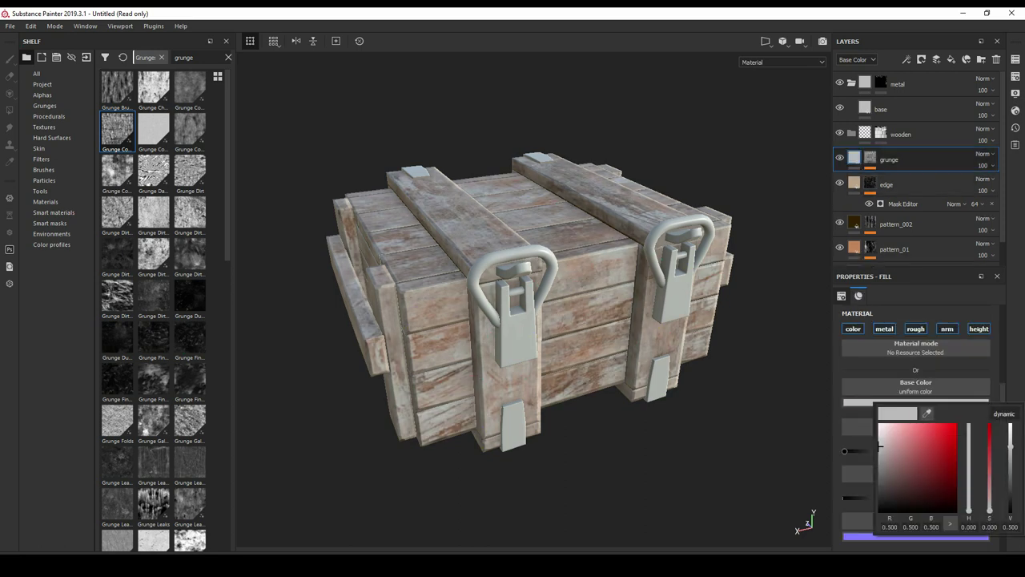
drag(879, 446, 880, 492)
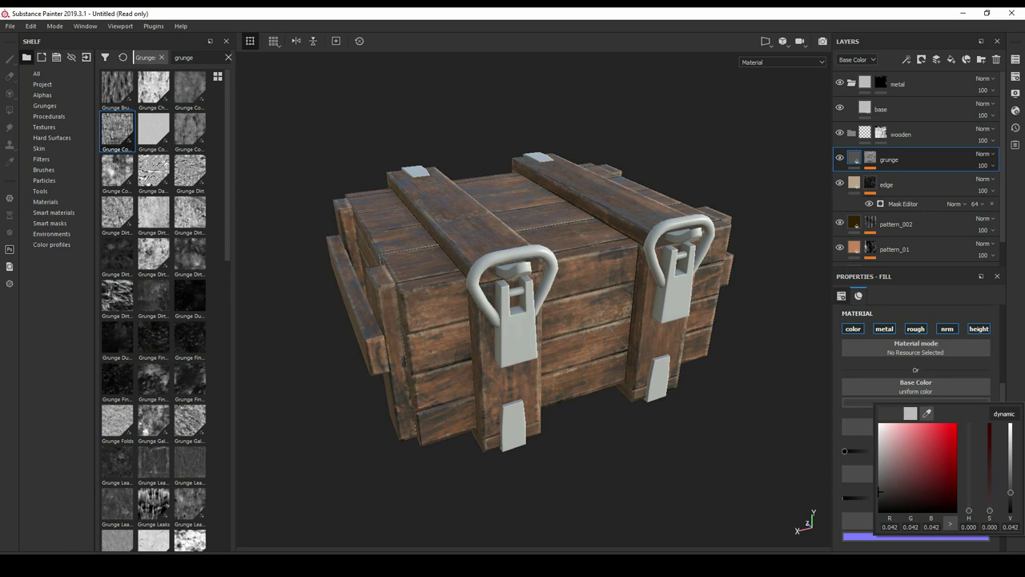
- Mask the grunge layer with Grunge Concrete Burnt at balance 0.45 and raise its roughness
click(10, 109)
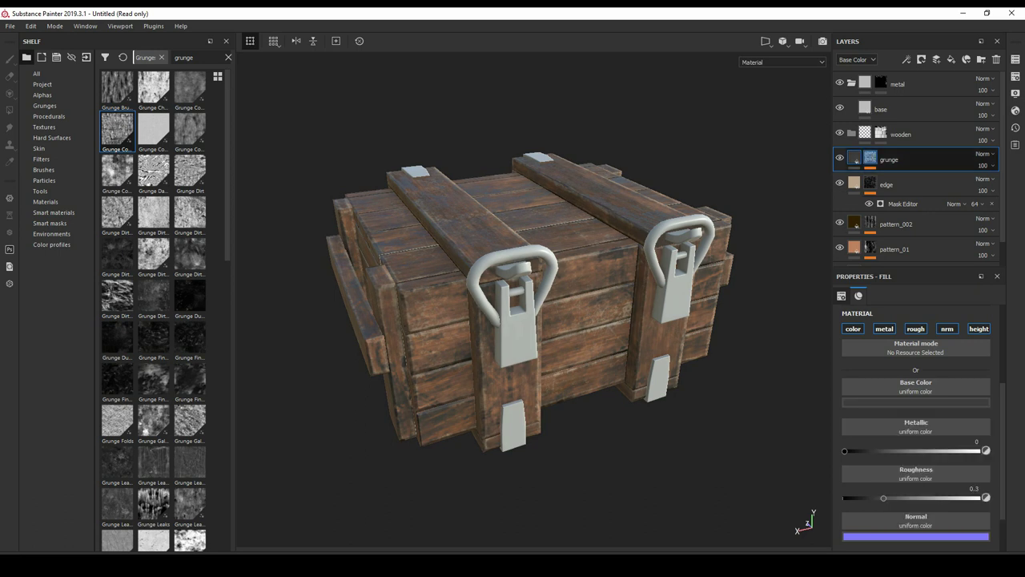
click(910, 179)
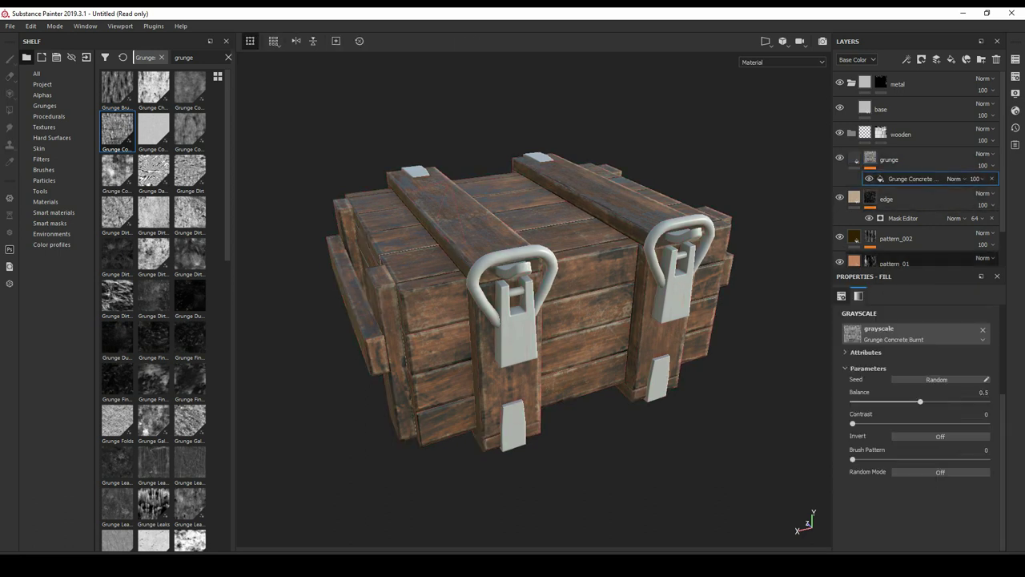
drag(921, 401, 914, 401)
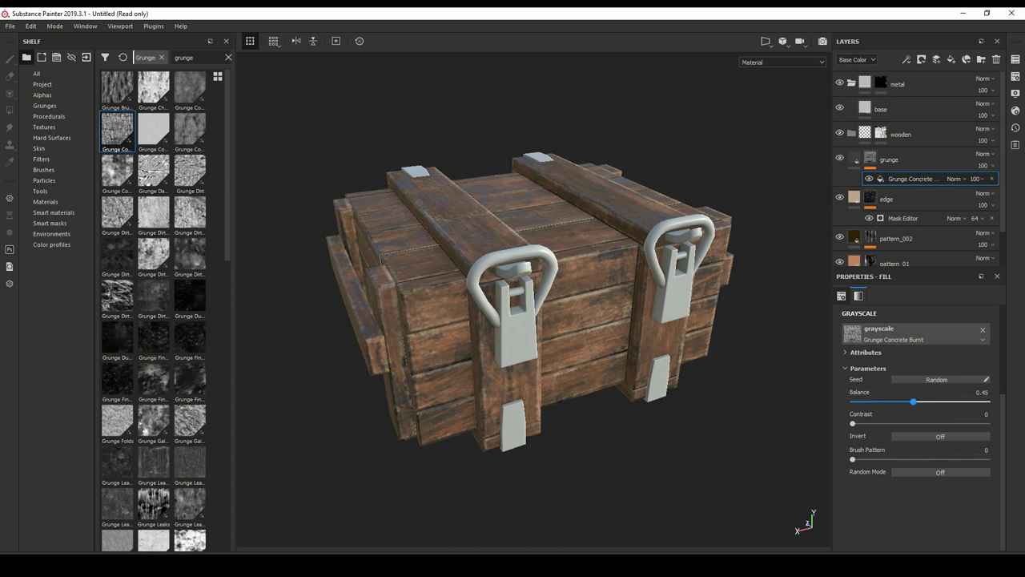
click(889, 160)
scroll(916, 425, down, 2)
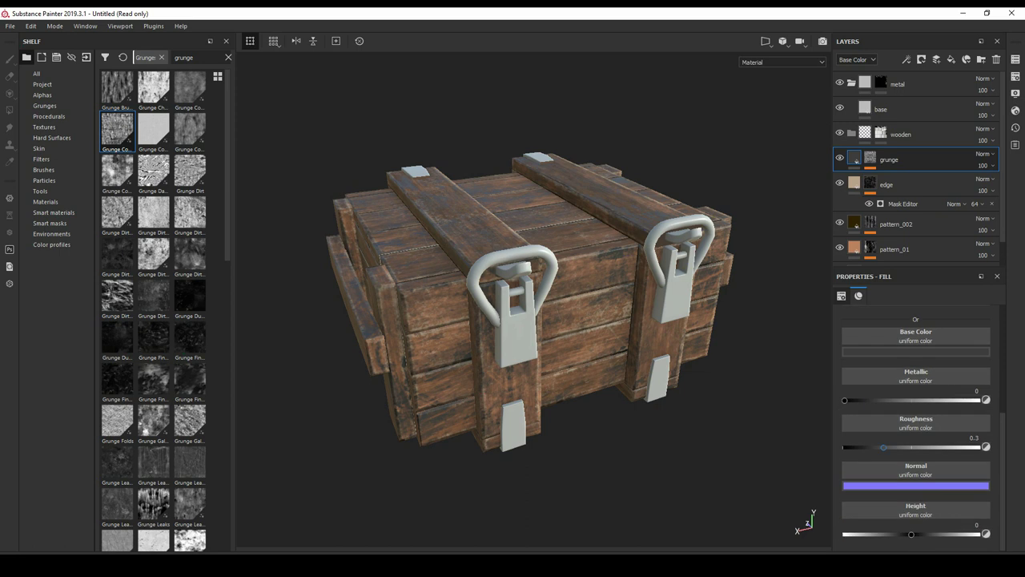
drag(883, 447, 916, 447)
- Review the edge and pattern_002 settings, then reselect grunge and view the crate's side
click(886, 184)
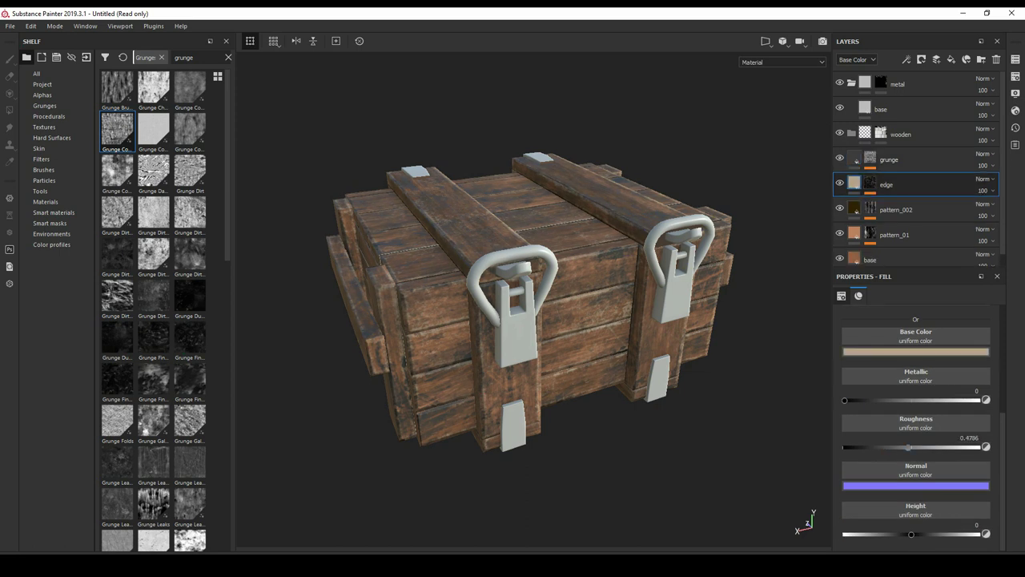
click(895, 209)
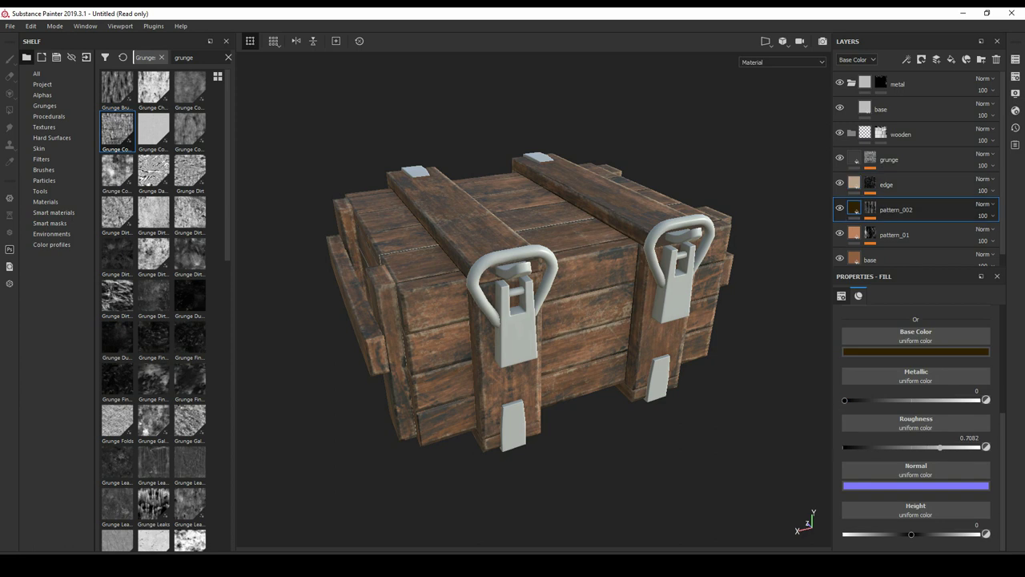
click(889, 159)
mouse_move(481, 320)
alt+mouse_down()
mouse_move(592, 324)
mouse_move(576, 288)
mouse_move(521, 289)
mouse_move(521, 256)
mouse_move(505, 297)
mouse_move(505, 233)
mouse_move(573, 236)
alt+mouse_up()
scroll(528, 320, up, 2)
- Expand the grunge layer's mask effects and adjust the Grunge Concrete Burnt fill opacity
scroll(528, 320, up, 2)
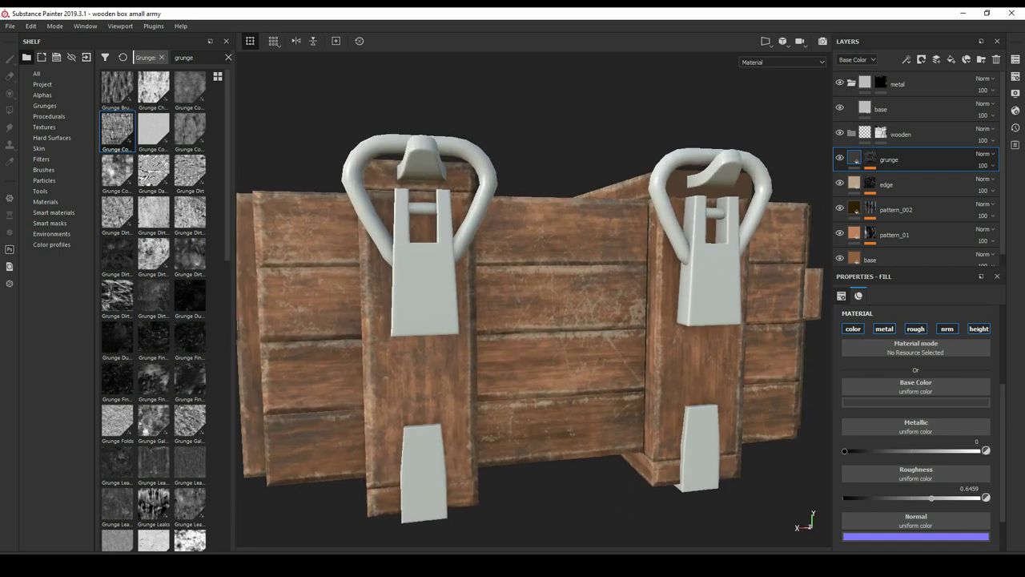
click(869, 159)
key(4)
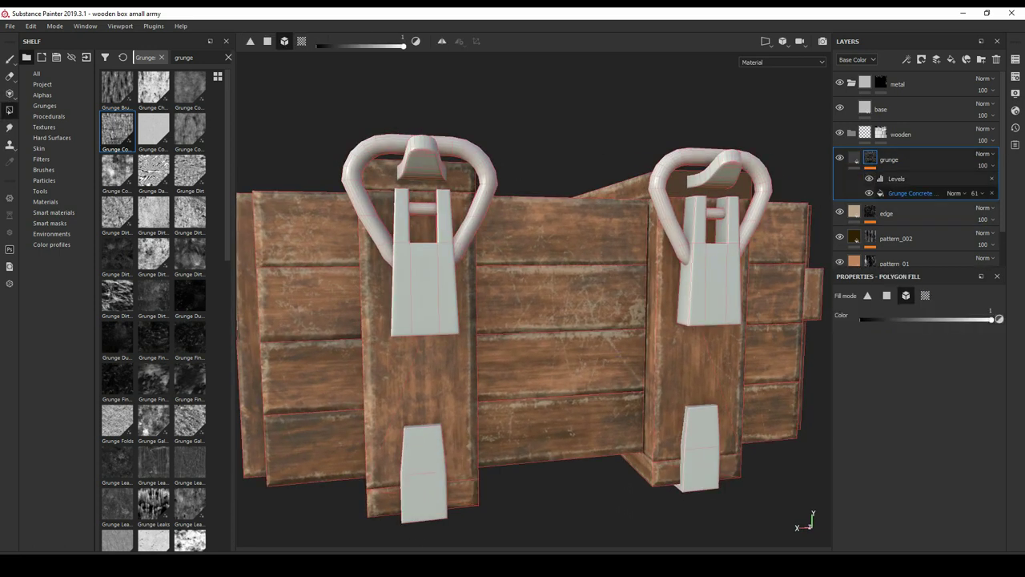
click(911, 193)
click(975, 193)
drag(999, 211, 993, 211)
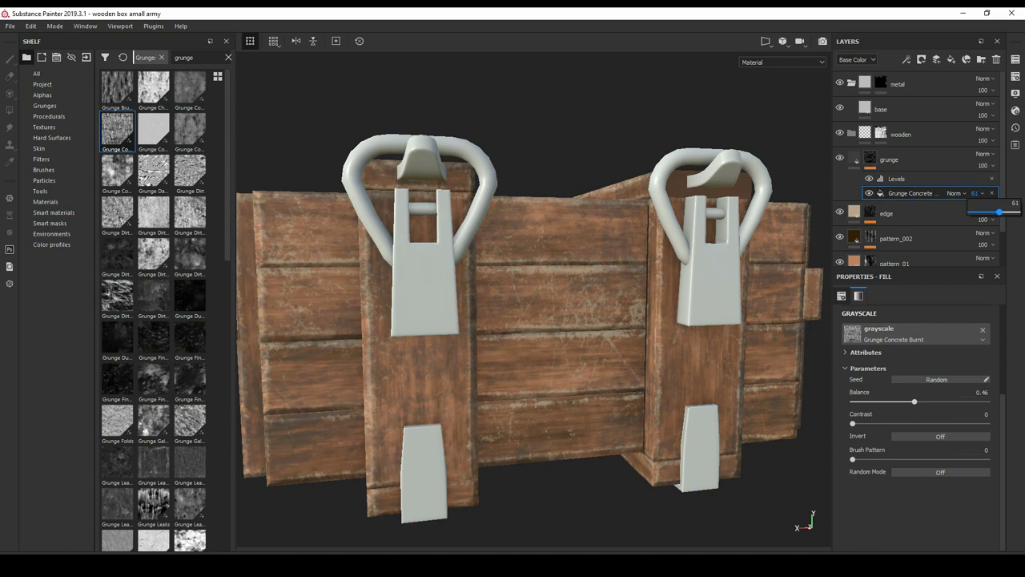
drag(1002, 212, 1005, 212)
- Check the crate from several angles and settle the Grunge Concrete fill opacity at 50
alt+drag(529, 320, 609, 416)
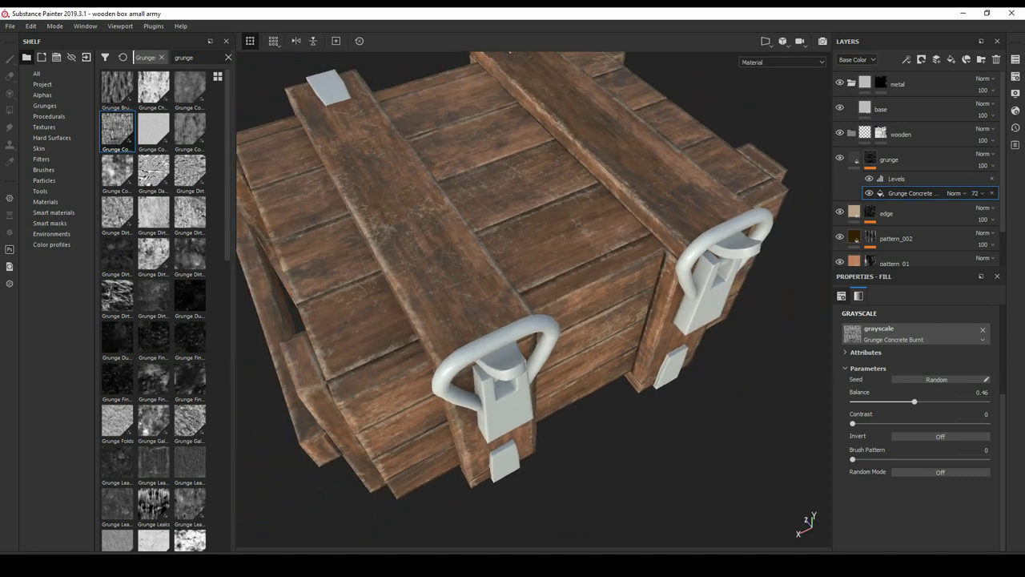
alt+drag(459, 252, 519, 120)
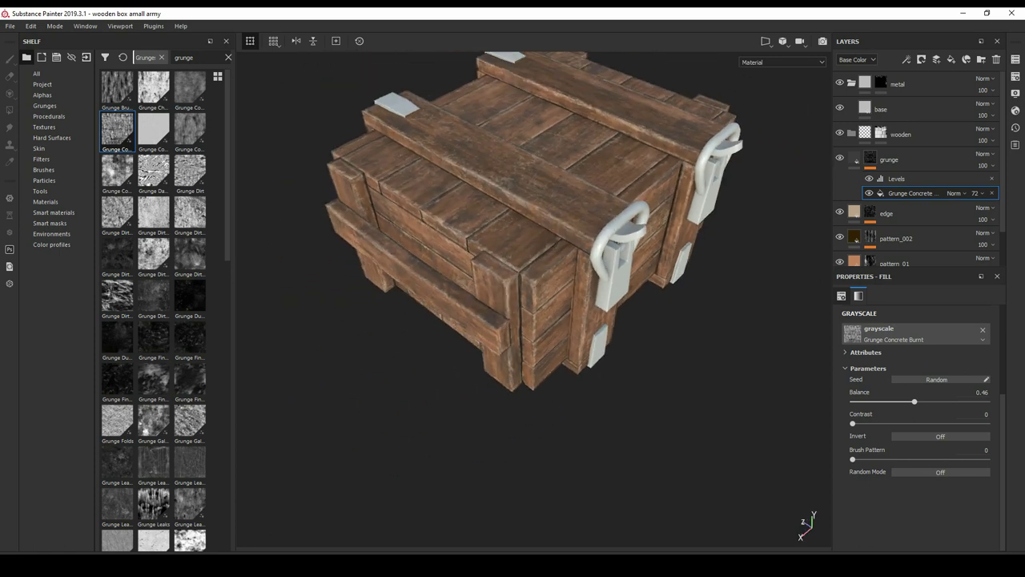
alt+drag(488, 248, 513, 336)
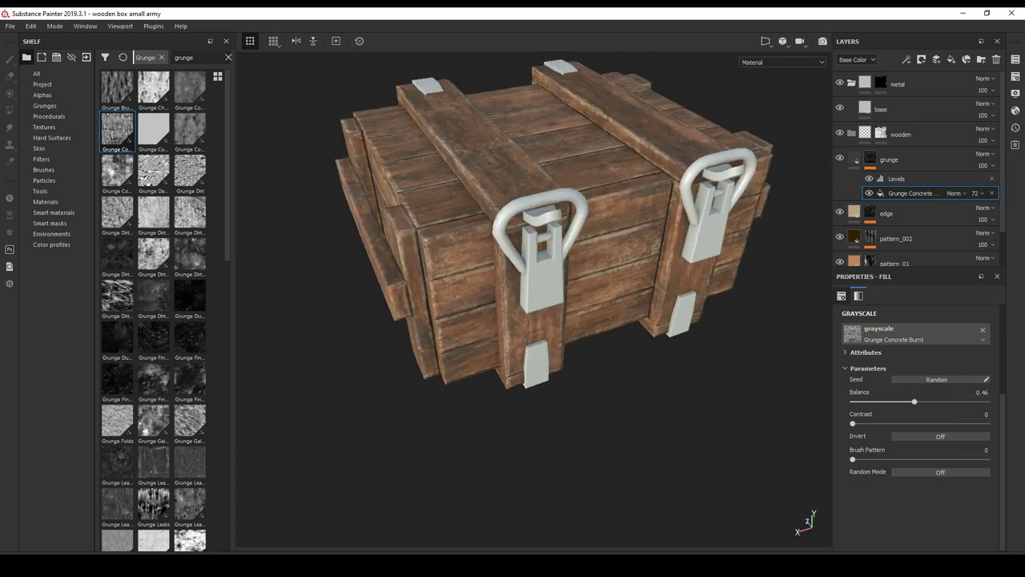
click(975, 193)
drag(1004, 212, 1003, 211)
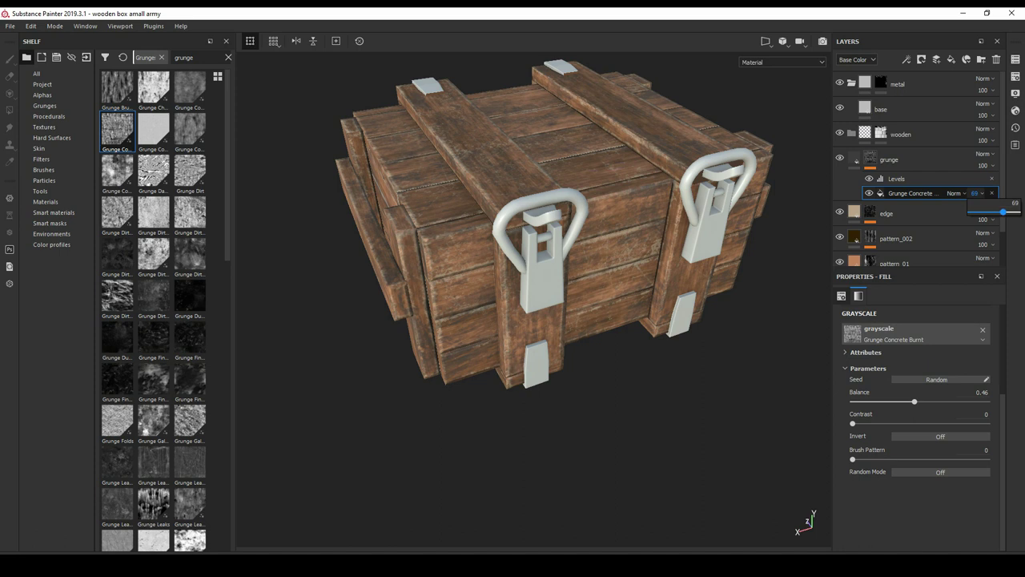
alt+drag(528, 240, 565, 200)
click(955, 193)
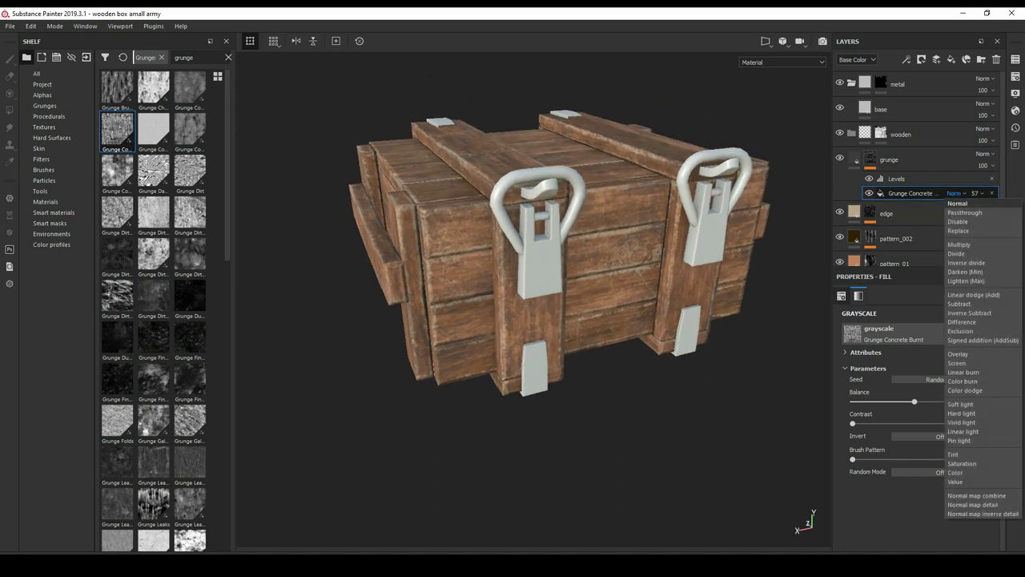
click(975, 193)
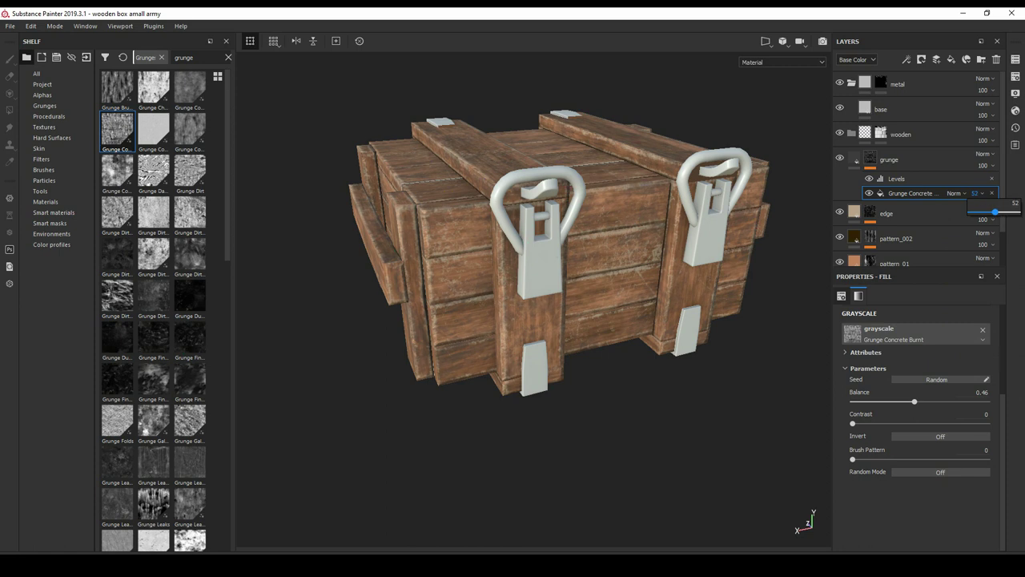
- Raise the grunge mask's Levels black point to 0.246, then select the pattern_002 mask
click(897, 178)
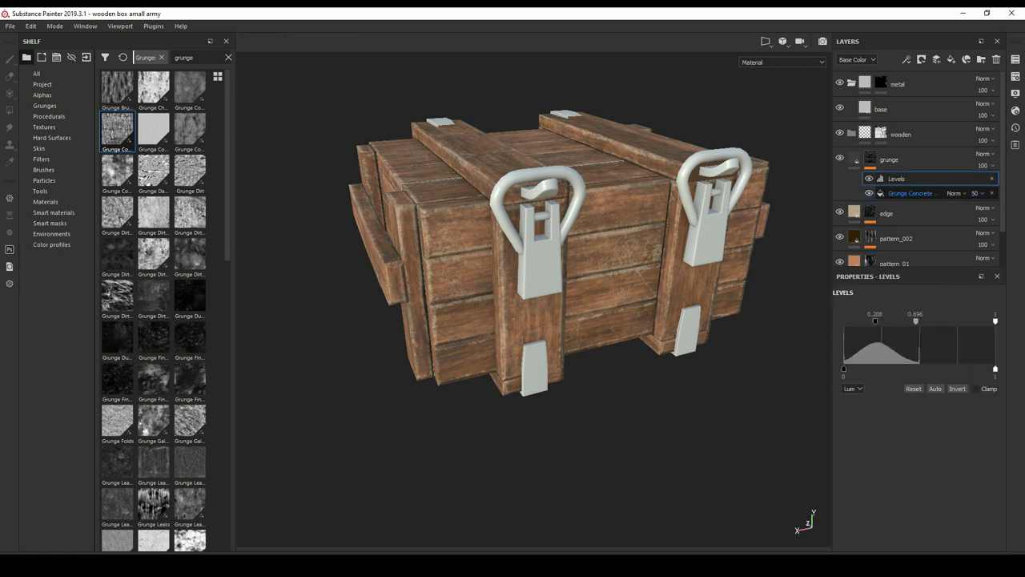
drag(875, 320, 881, 320)
alt+click(870, 213)
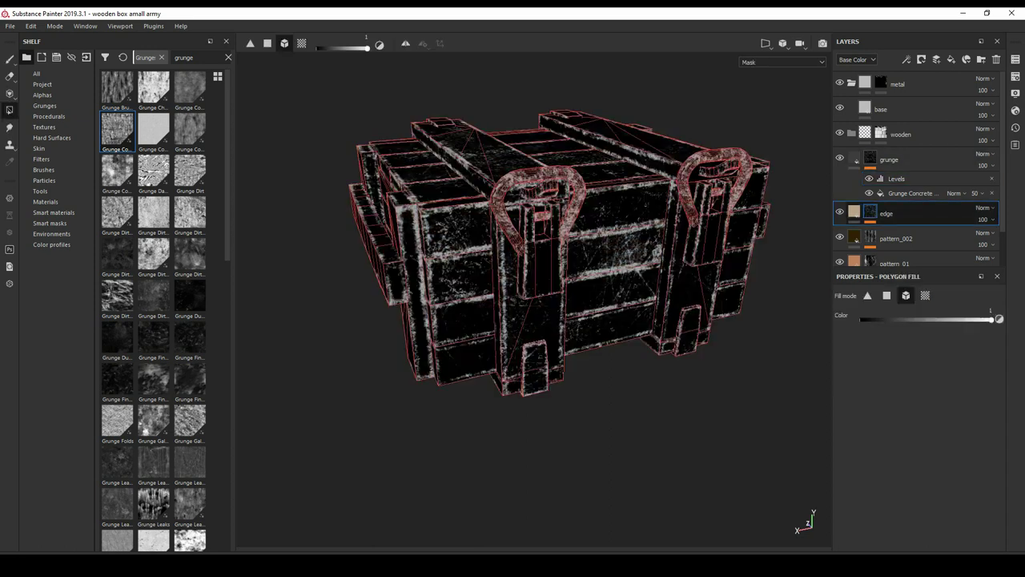
scroll(913, 200, down, 1)
alt+click(871, 220)
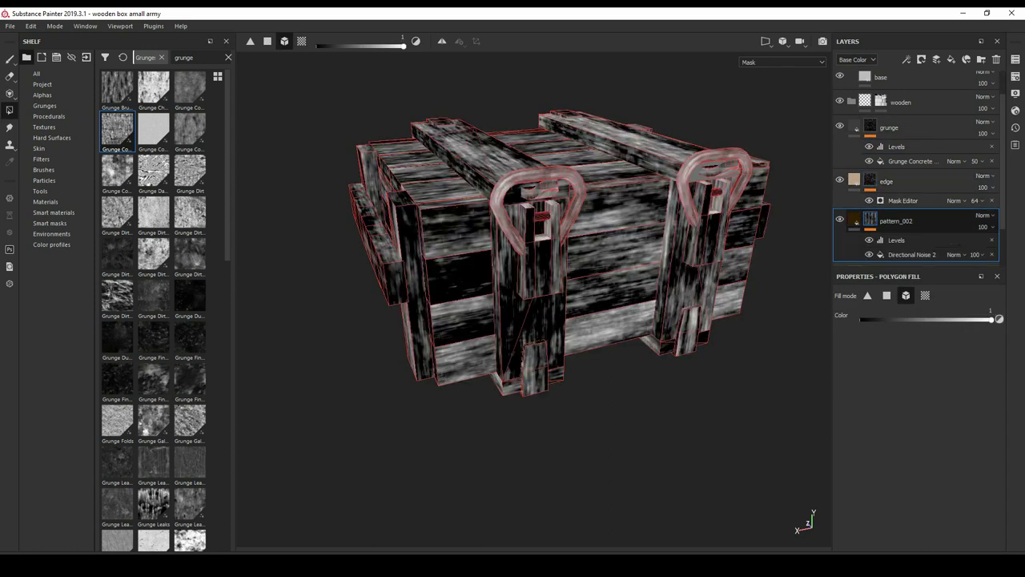
- Raise the pattern_002 mask's Levels midtone to 0.748
click(896, 239)
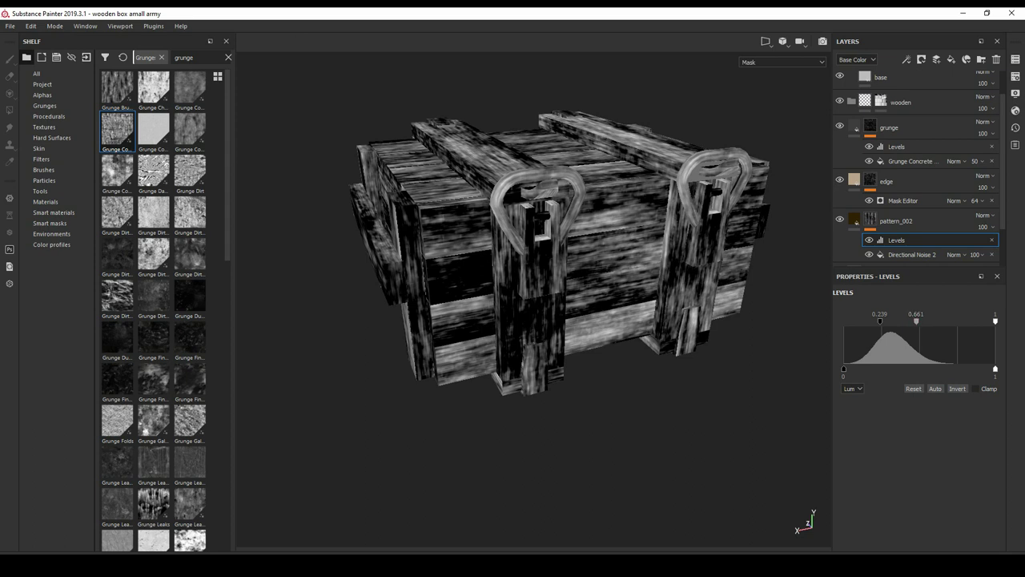
drag(916, 320, 884, 320)
scroll(921, 200, down, 2)
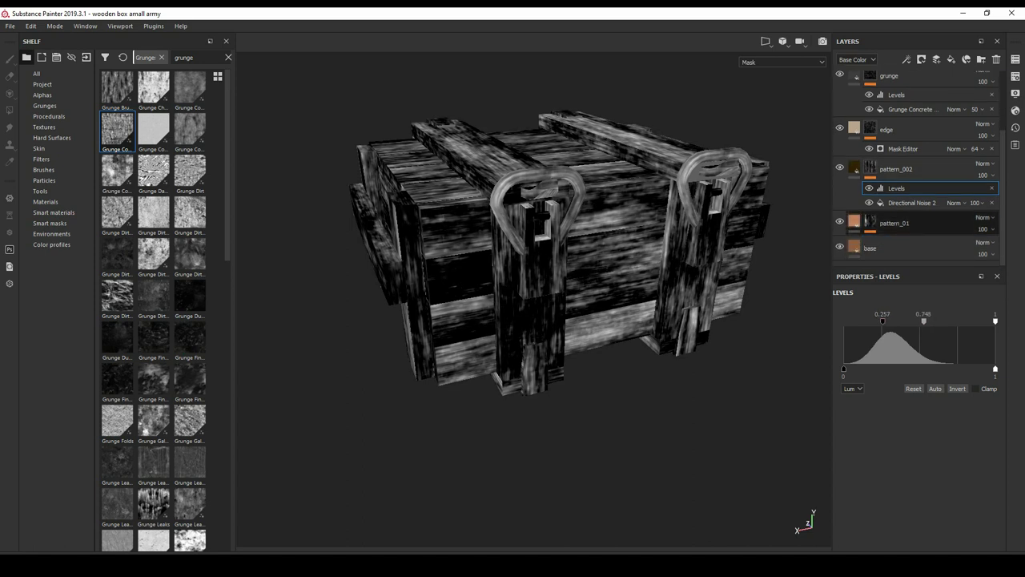
- Push the pattern_01 mask's Levels midtone to 0.648 to deepen the wood grain
click(870, 221)
click(896, 242)
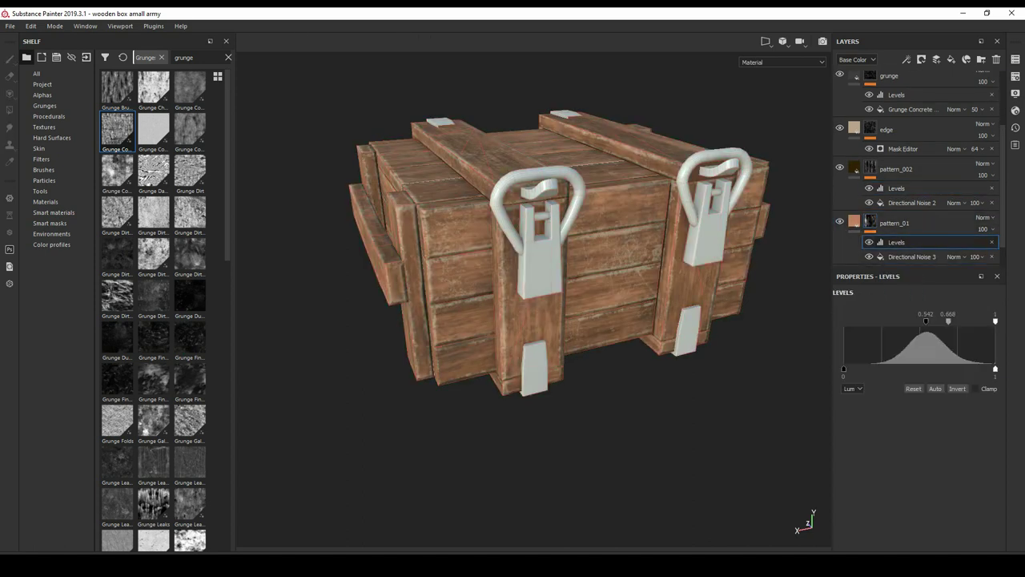
drag(927, 321, 941, 320)
alt+drag(809, 517, 805, 538)
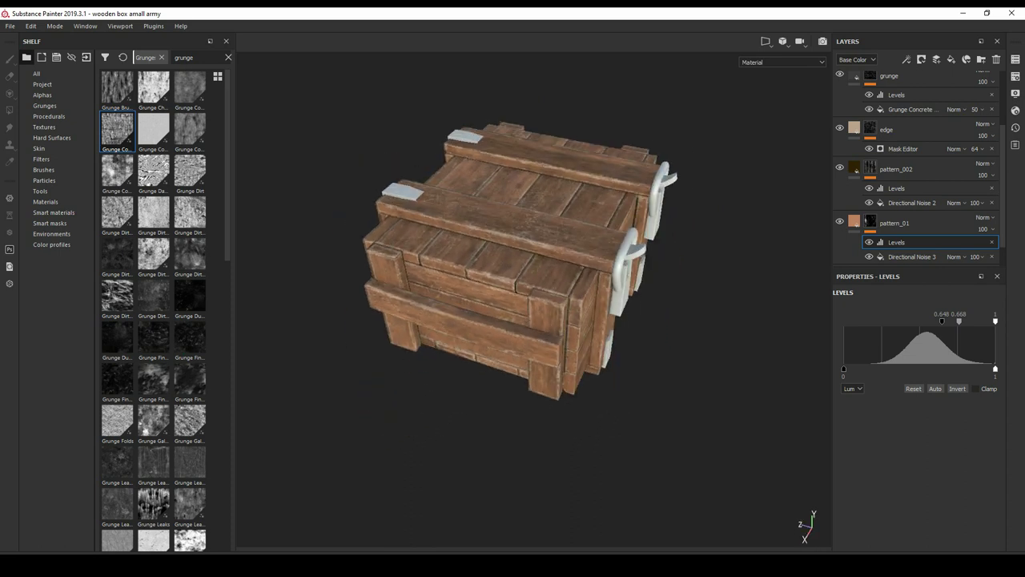
alt+drag(805, 538, 800, 535)
scroll(917, 168, up, 3)
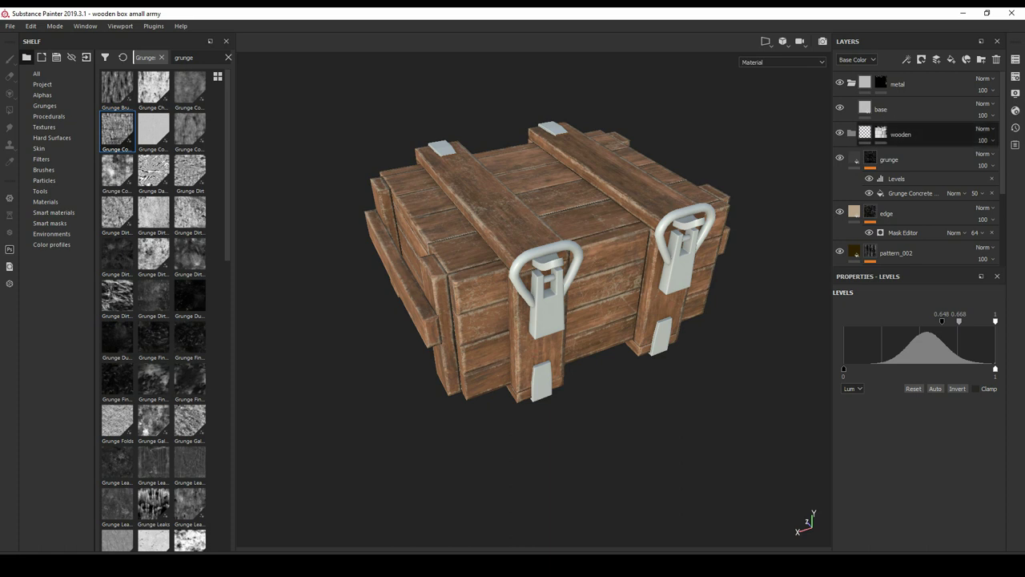
- Move the grunge through pattern_01 layers into the wooden folder and collapse it
click(921, 135)
click(870, 158)
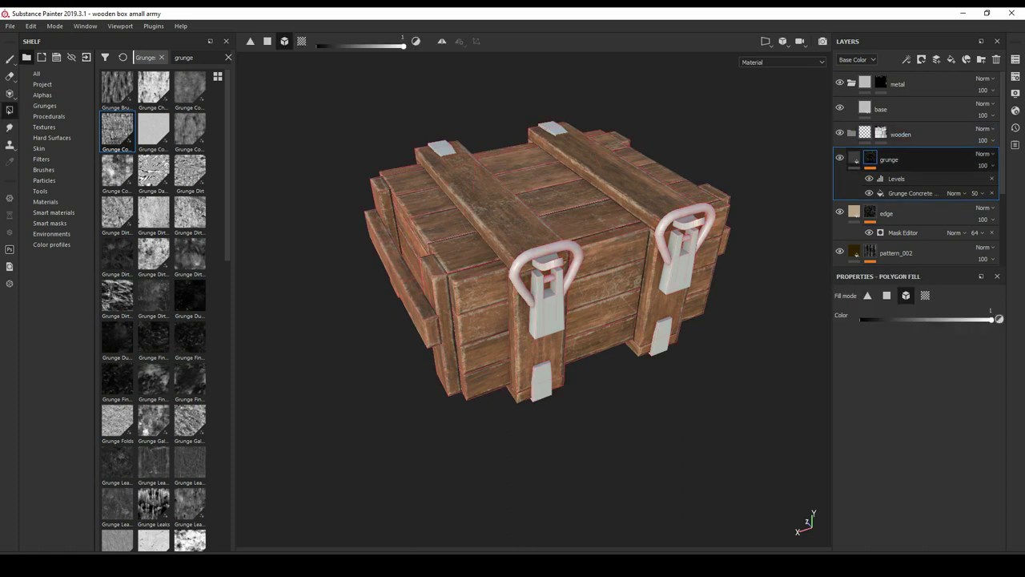
scroll(917, 168, down, 3)
shift+click(894, 194)
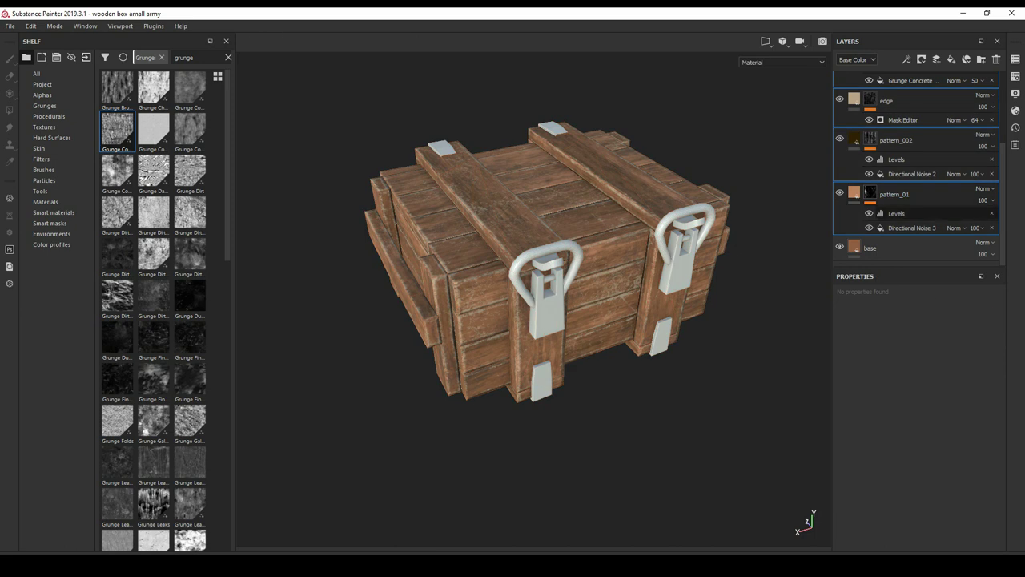
scroll(917, 208, up, 3)
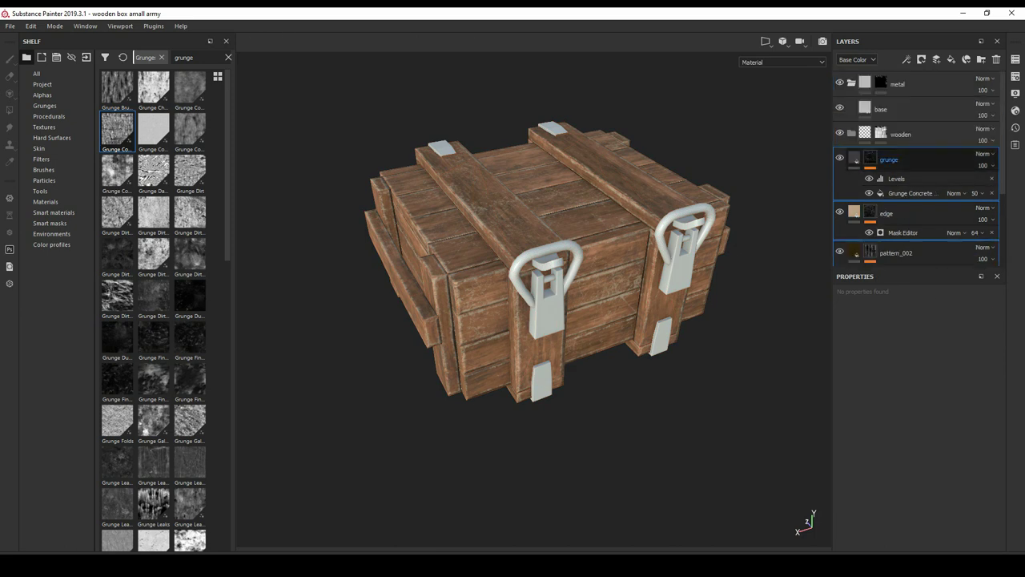
drag(870, 158, 896, 133)
click(851, 132)
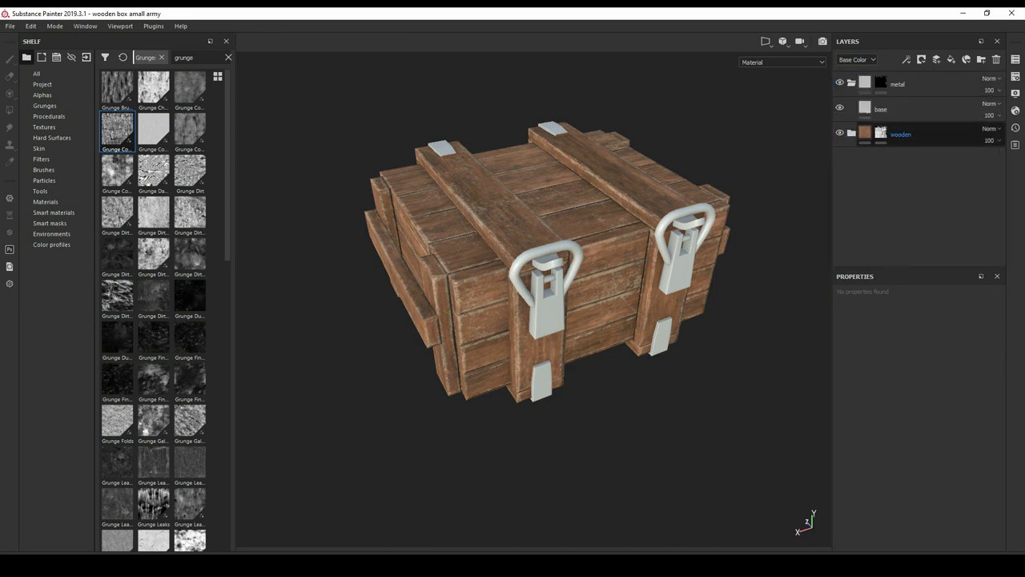
- Set the metal folder's base layer Metallic to 1 for steel-grey handles
click(913, 109)
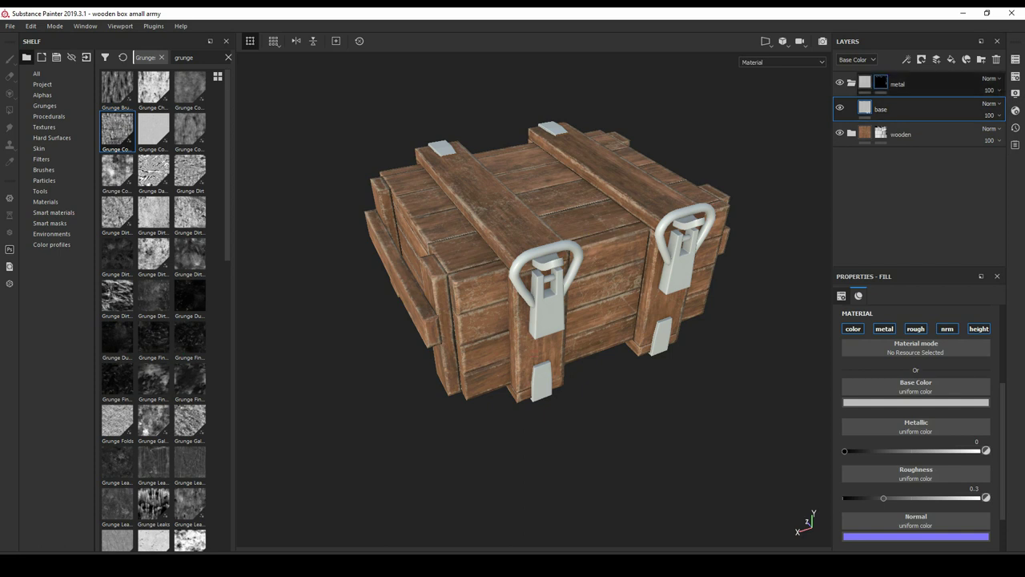
alt+click(881, 82)
alt+click(881, 83)
scroll(916, 424, down, 2)
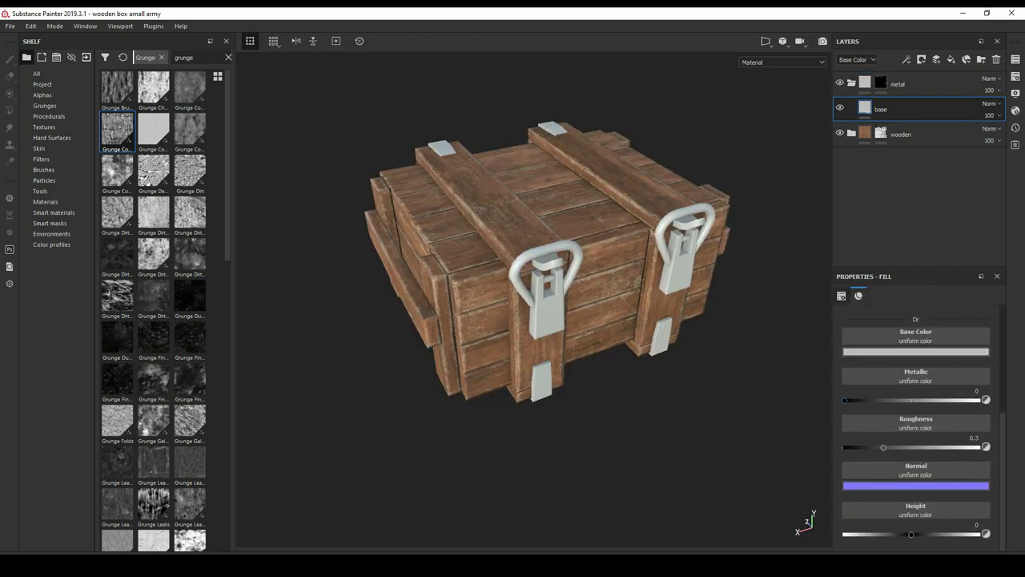
click(976, 399)
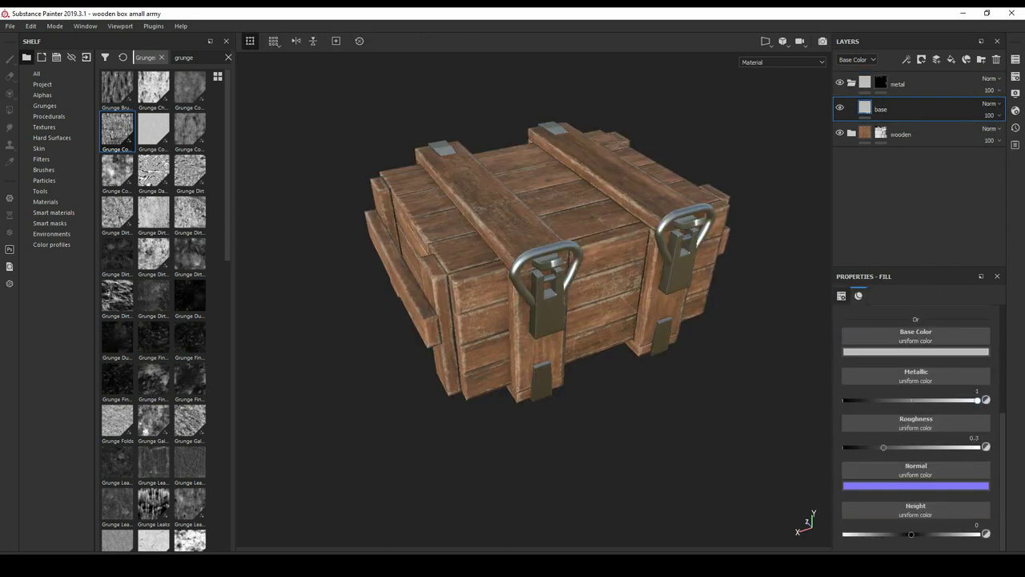
mouse_move(528, 320)
alt+mouse_down()
mouse_move(481, 288)
mouse_move(504, 256)
mouse_move(600, 304)
mouse_move(577, 337)
mouse_move(528, 364)
mouse_move(460, 357)
alt+mouse_up()
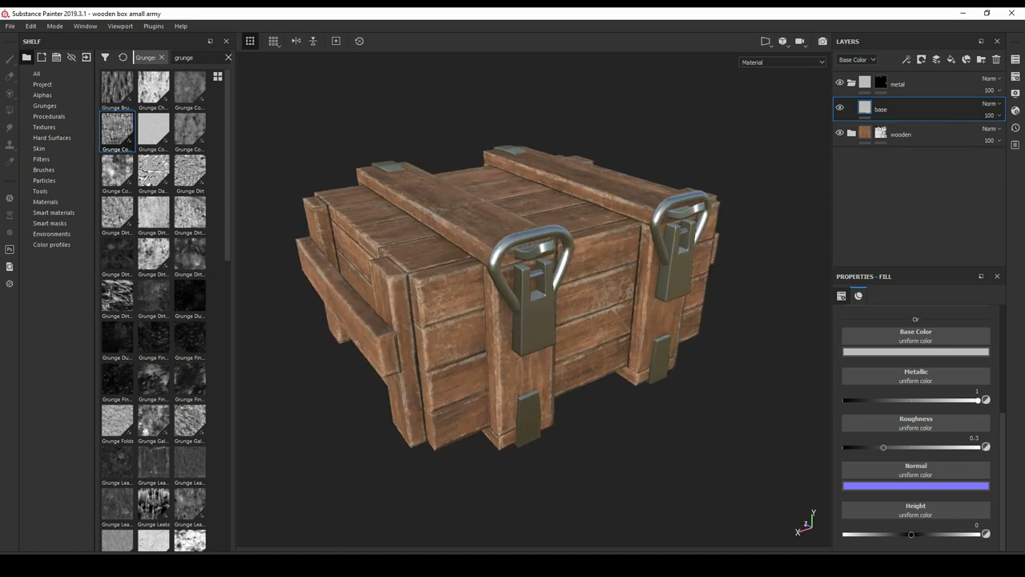
- Add a fill layer above base with a black mask and name it 'grunge'
click(950, 59)
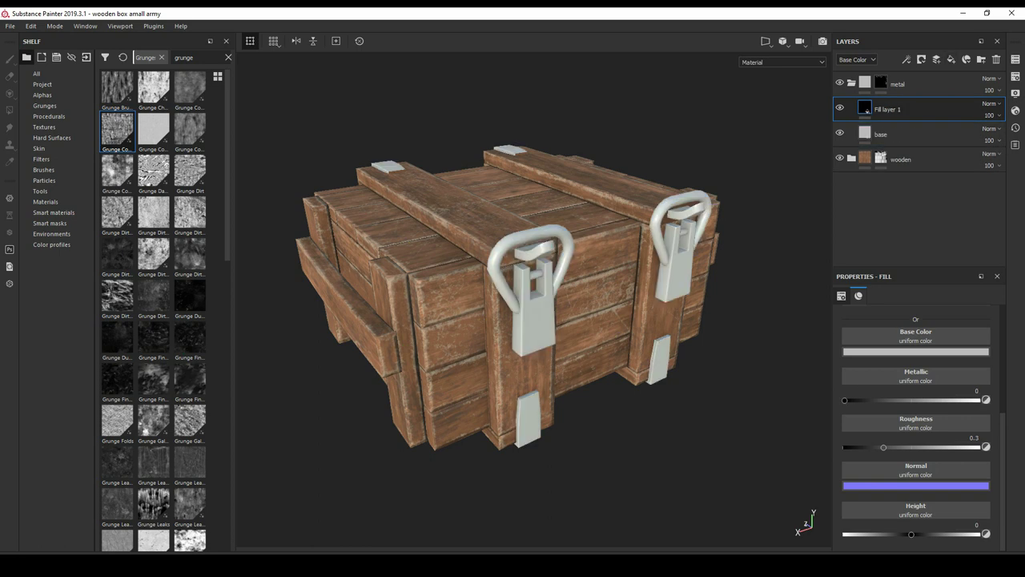
right_click(868, 111)
click(881, 114)
double_click(907, 110)
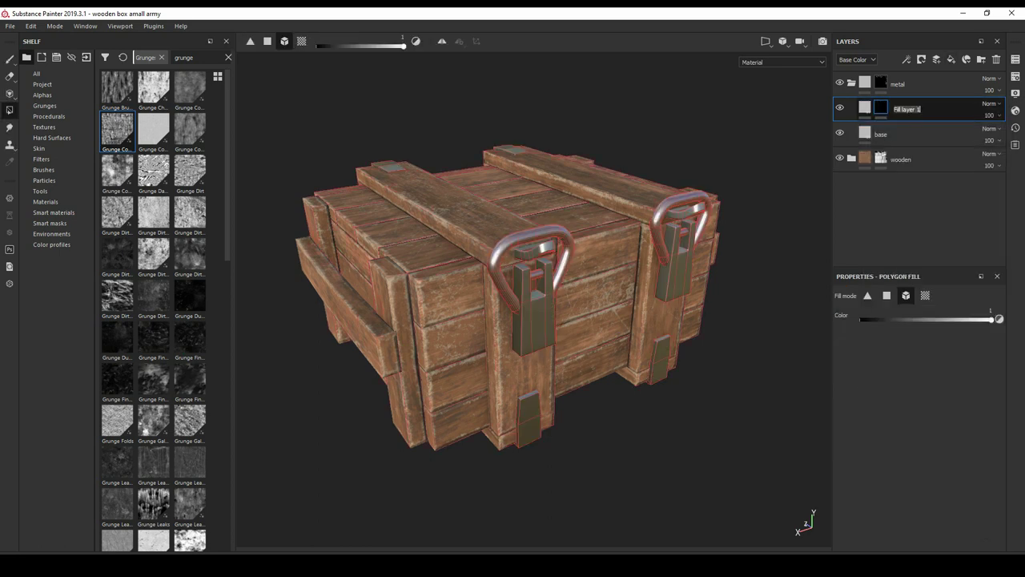
text(grunge)
key(Return)
- Darken the grey base colours of both the grunge and base layers
click(864, 106)
click(880, 350)
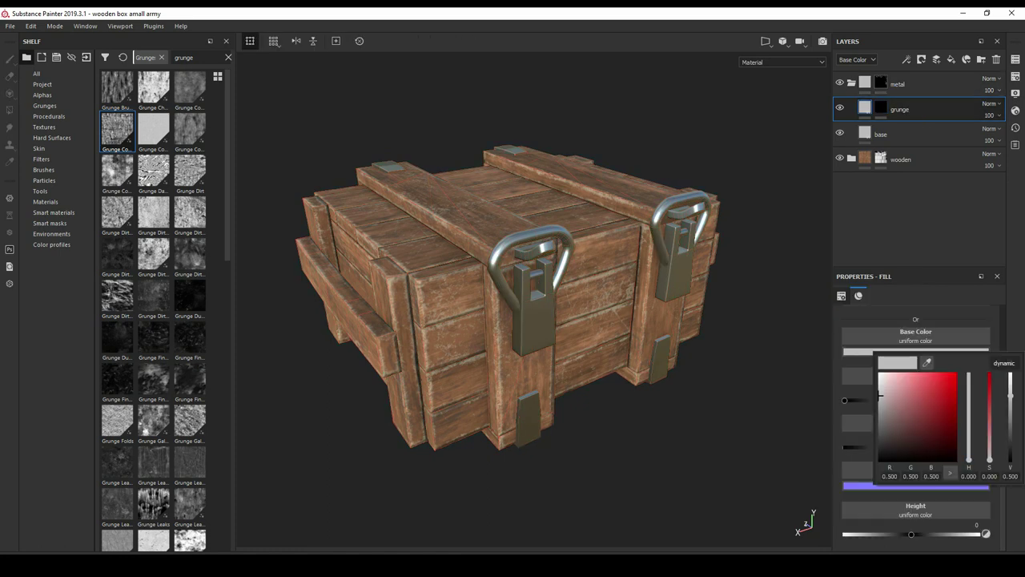
drag(1009, 395, 1010, 403)
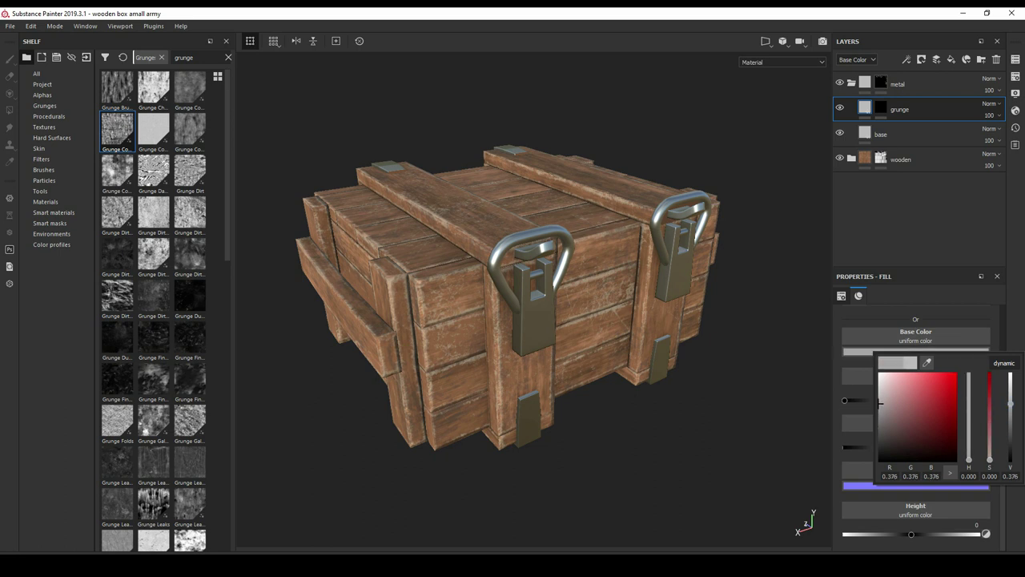
click(921, 134)
click(885, 351)
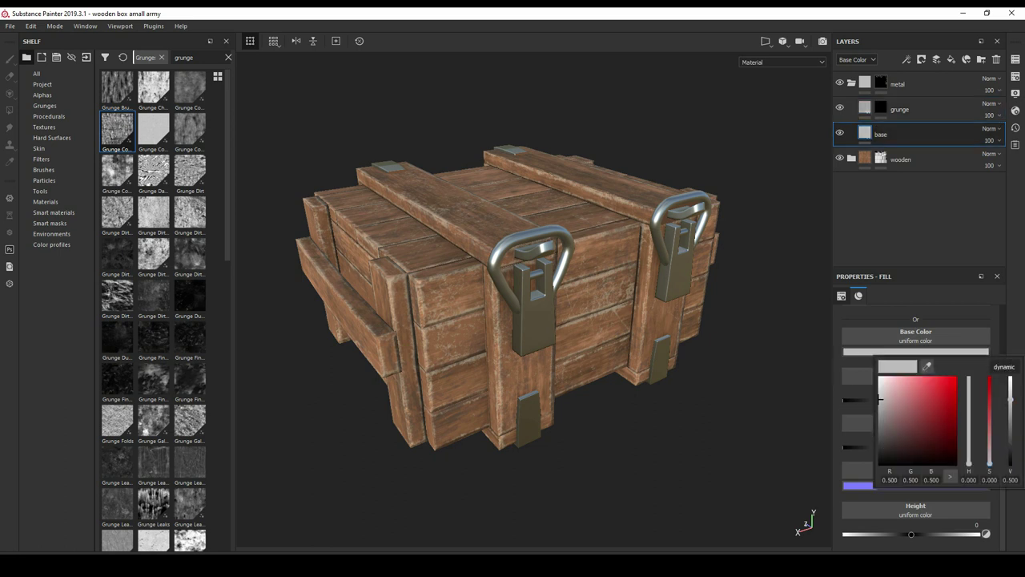
drag(880, 398, 879, 420)
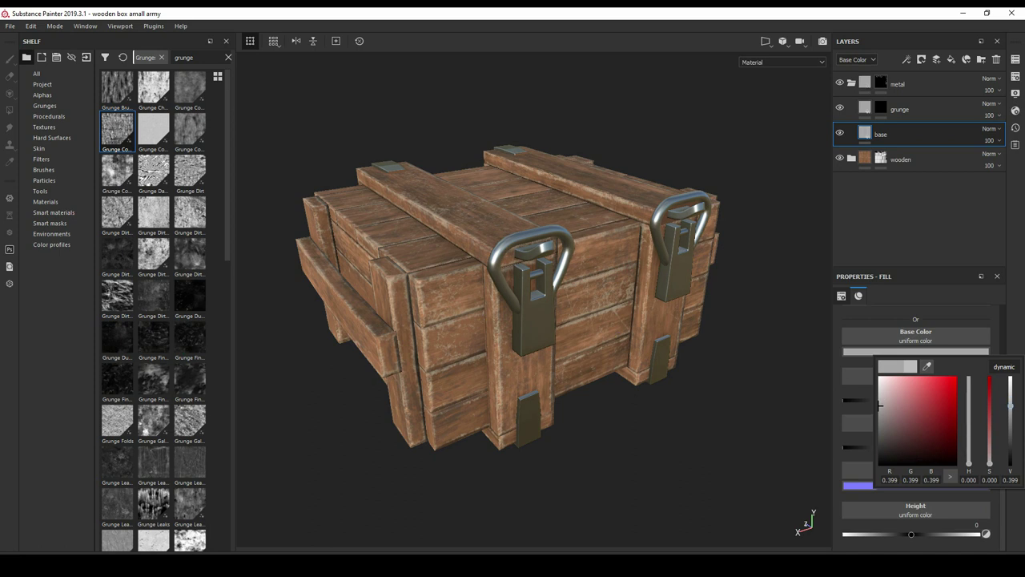
- Browse the grunge mask's effect list, close it unchanged, and reselect the fill
click(865, 106)
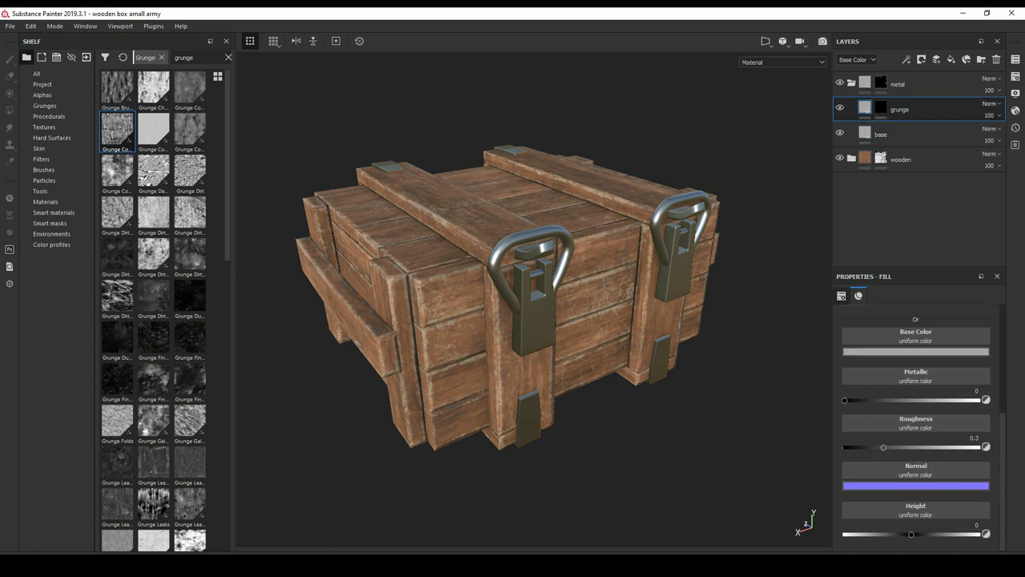
click(881, 106)
click(906, 59)
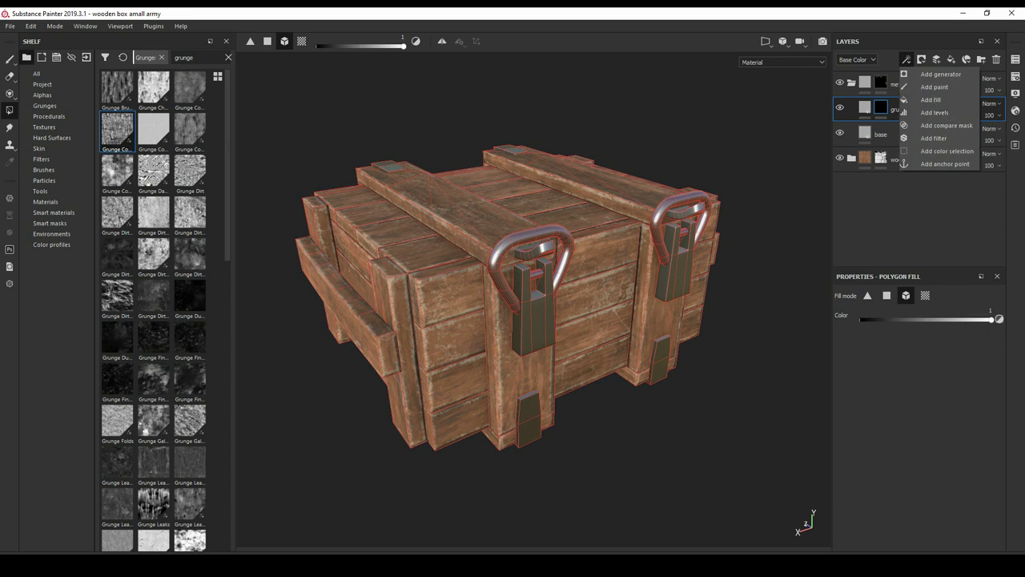
key(Escape)
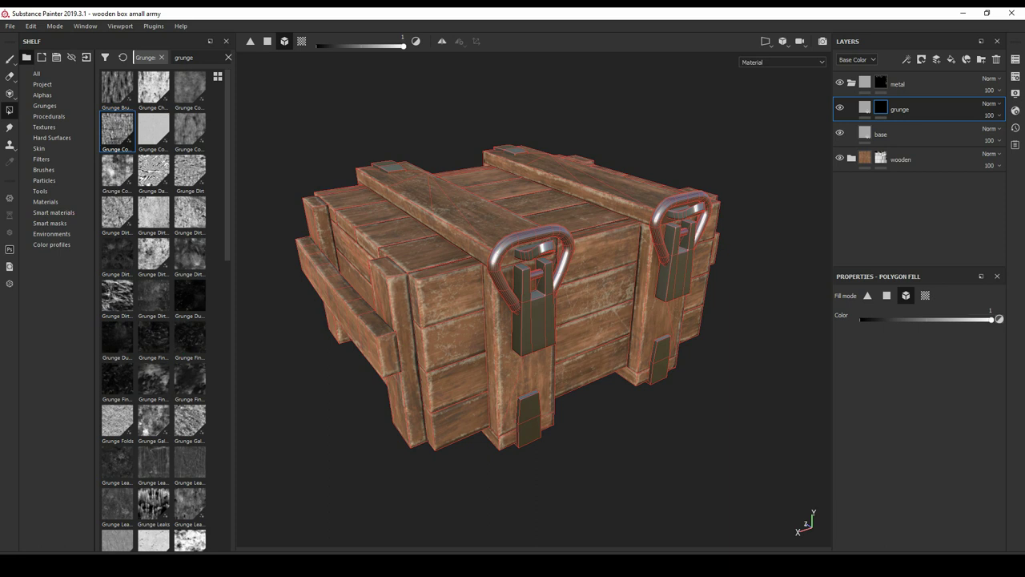
click(865, 107)
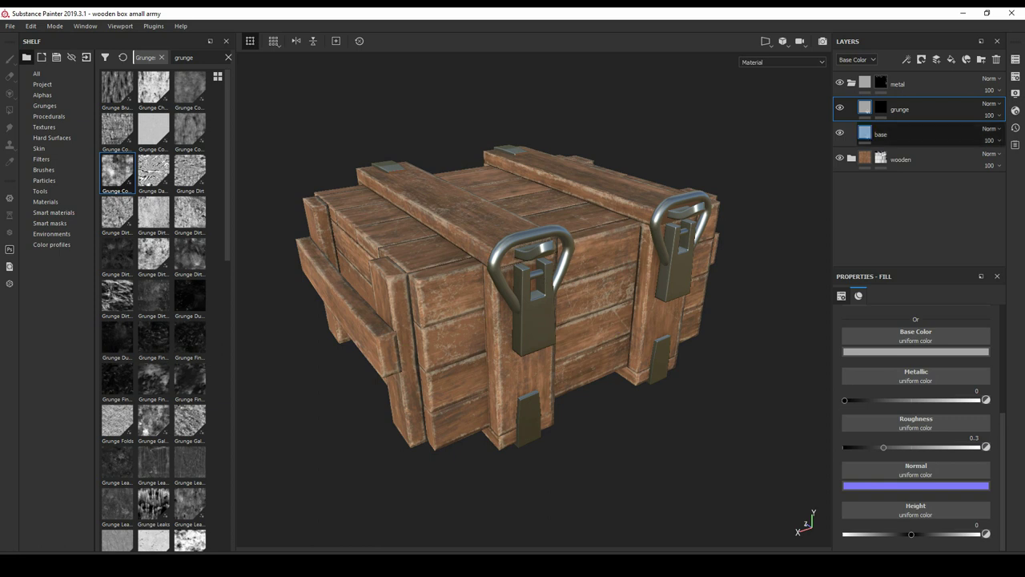
- Add a fill effect to the grunge mask using Grunge Concrete Old
click(880, 107)
key(4)
click(906, 59)
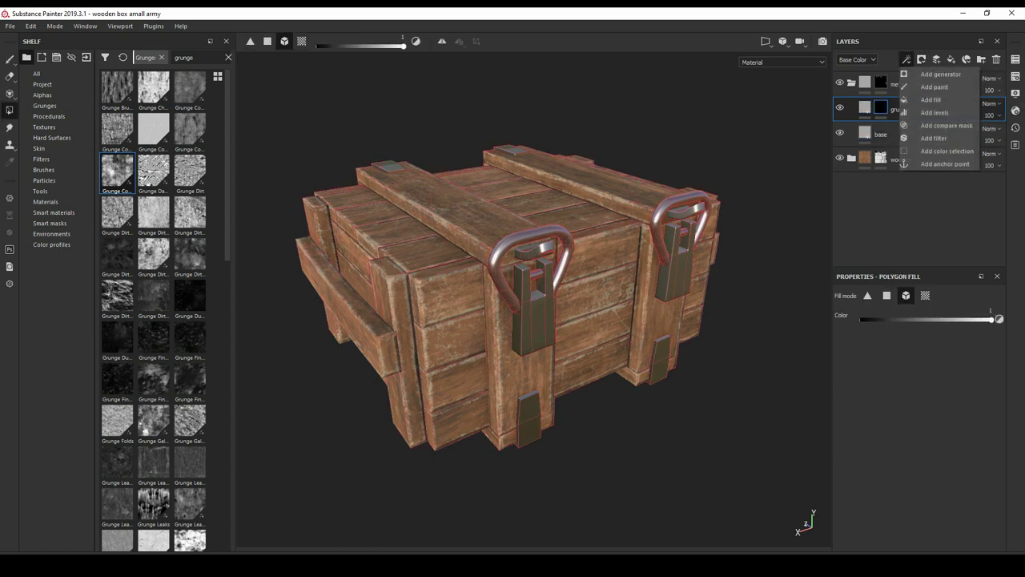
click(929, 99)
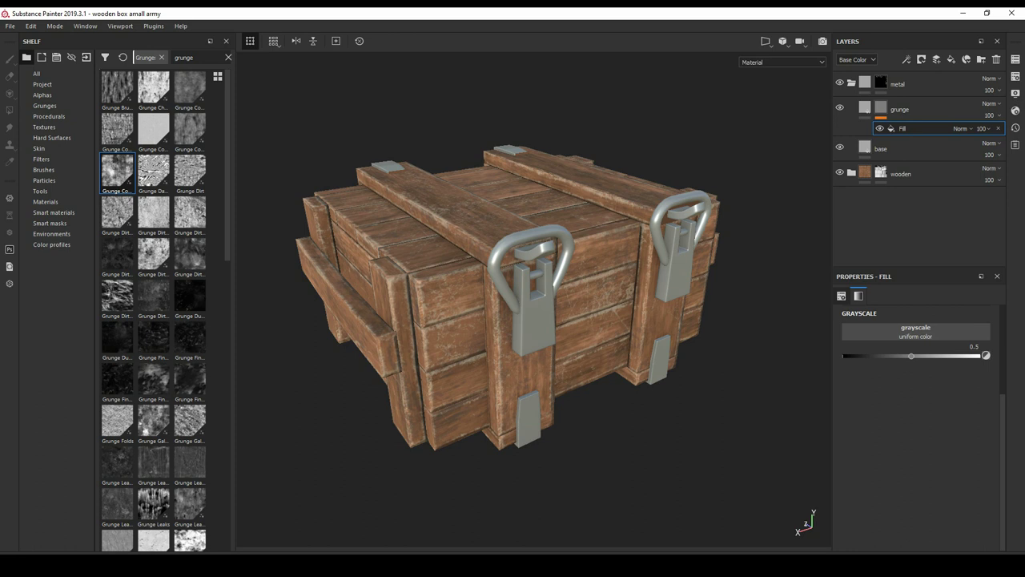
click(897, 108)
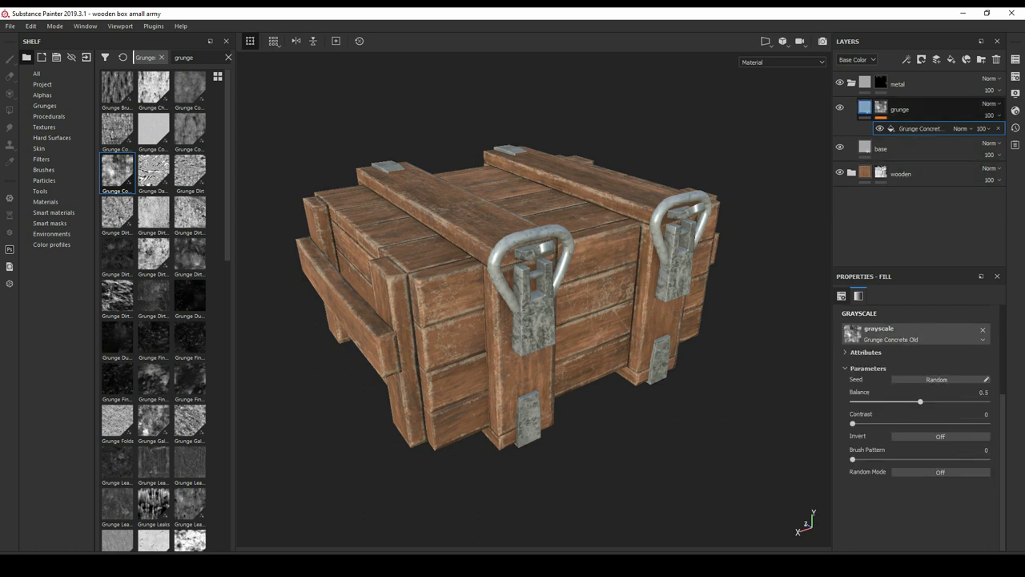
scroll(915, 425, down, 1)
scroll(915, 424, up, 3)
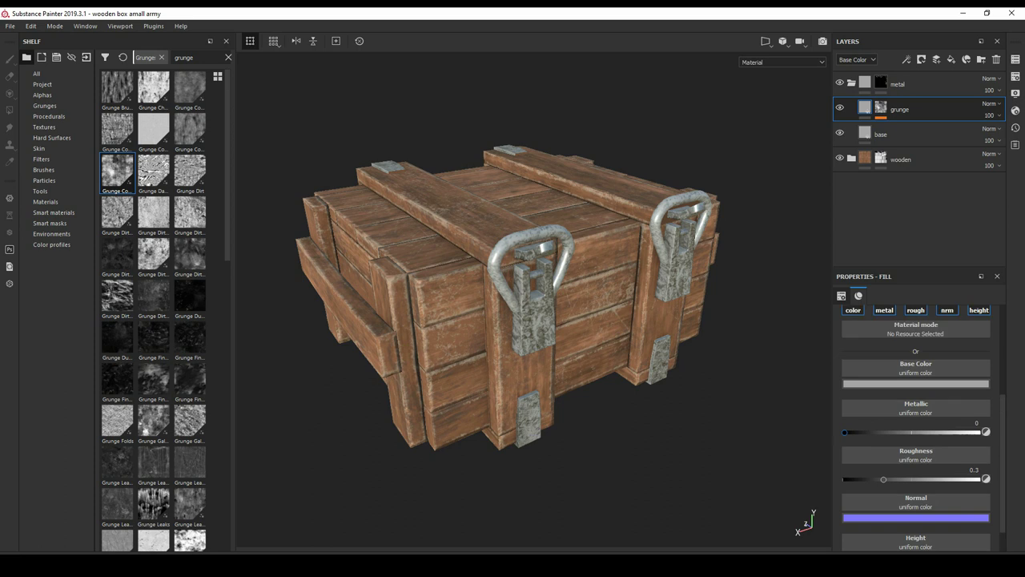
- Disable the grunge layer's metal channel and set its roughness to about 0.7
click(915, 374)
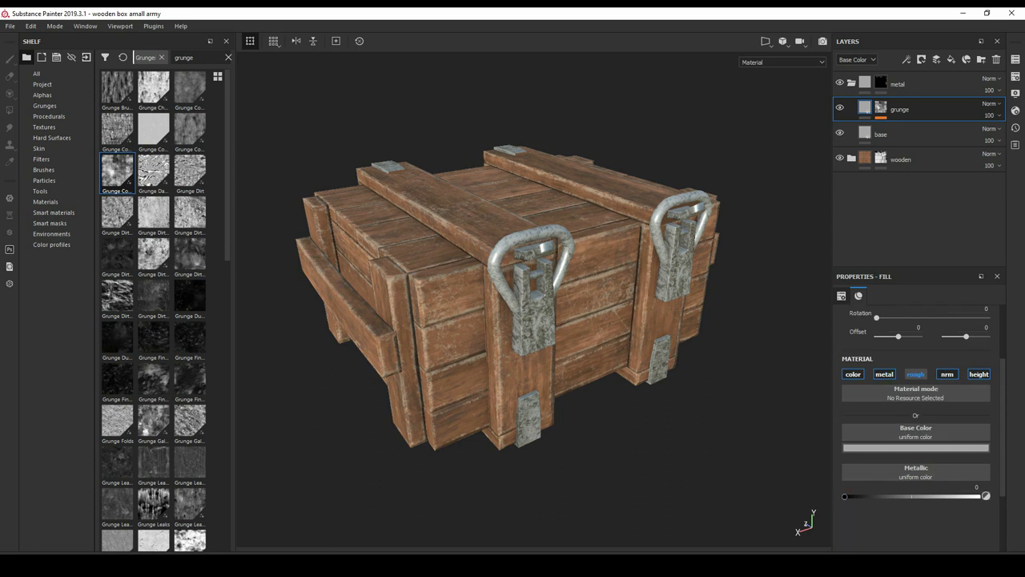
click(884, 374)
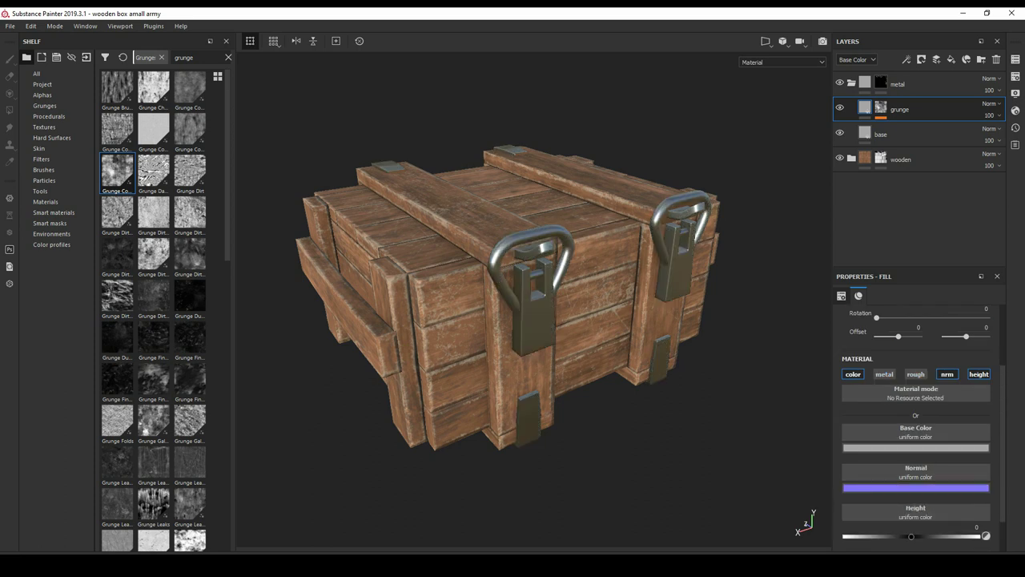
scroll(915, 424, down, 1)
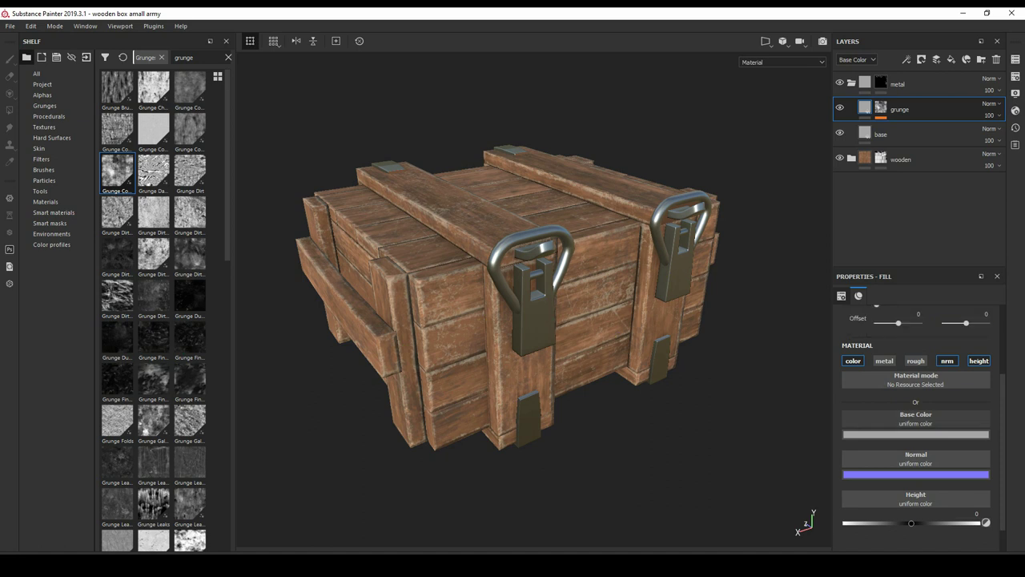
click(916, 360)
drag(883, 482, 939, 483)
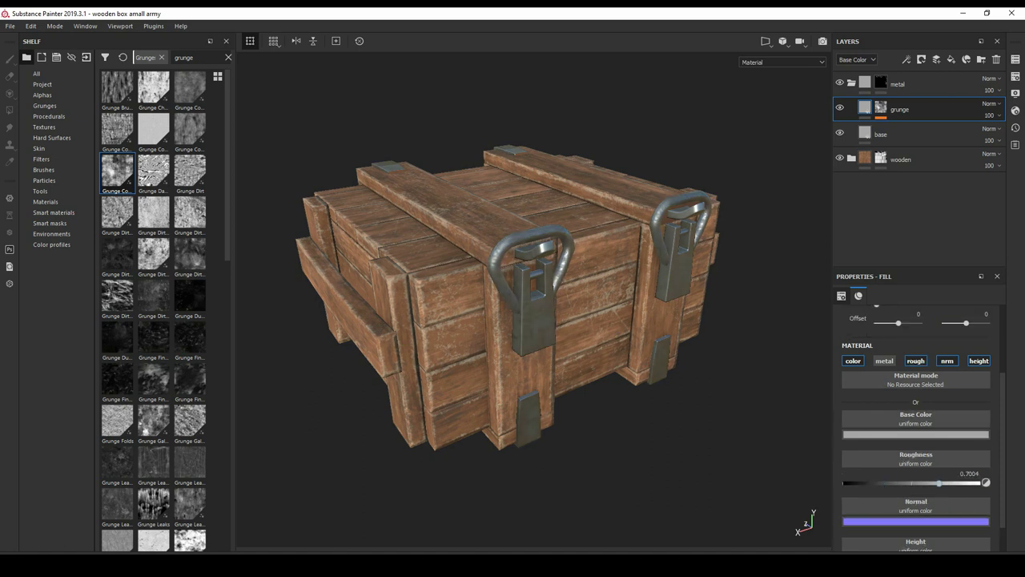
alt+drag(512, 304, 705, 293)
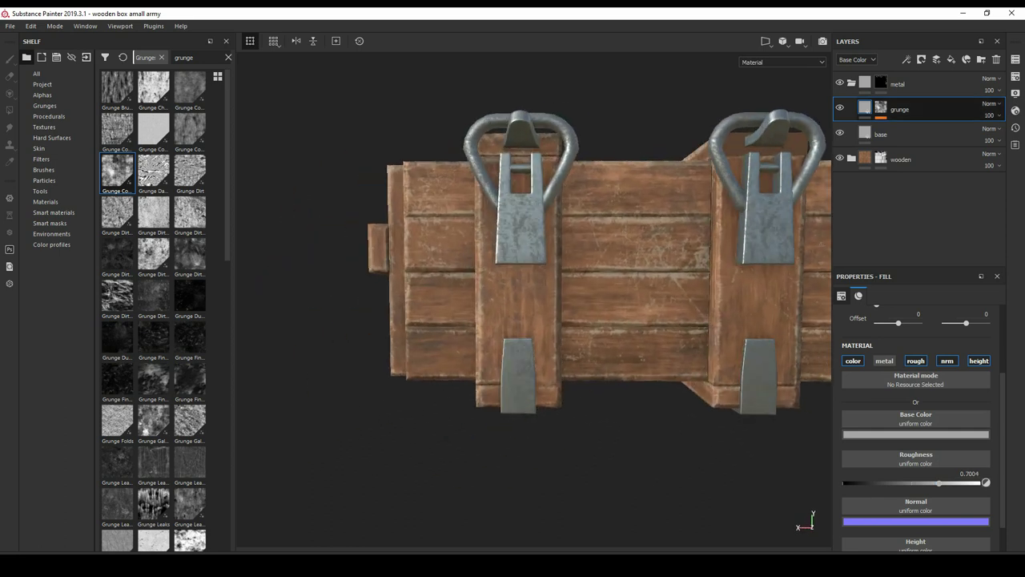
- Set the Grunge Concrete Old mask effect's opacity to 78
drag(117, 172, 881, 107)
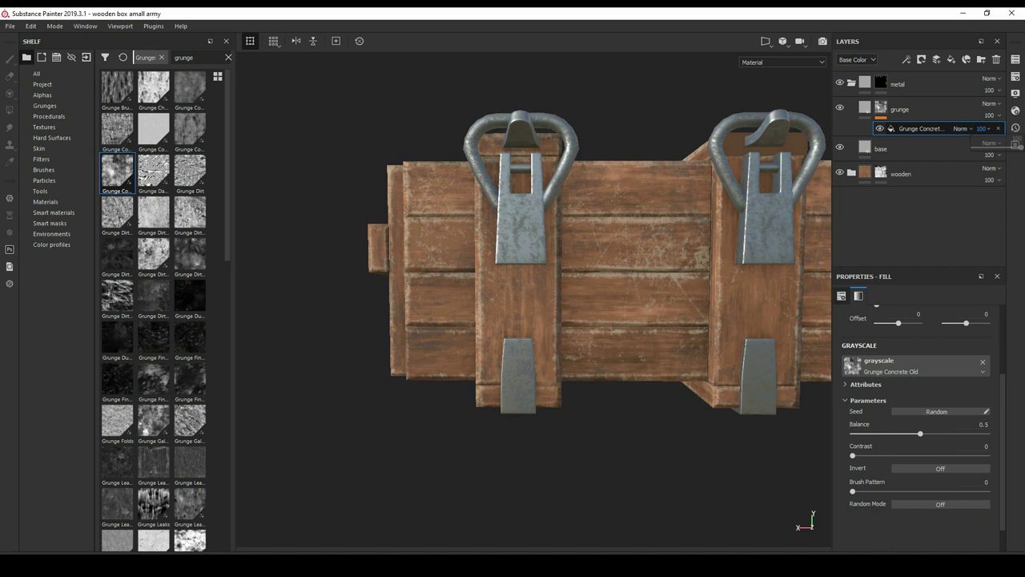
drag(1020, 147, 1010, 147)
mouse_move(560, 280)
alt+mouse_down()
mouse_move(480, 240)
mouse_move(512, 272)
alt+mouse_up()
scroll(529, 241, down, 3)
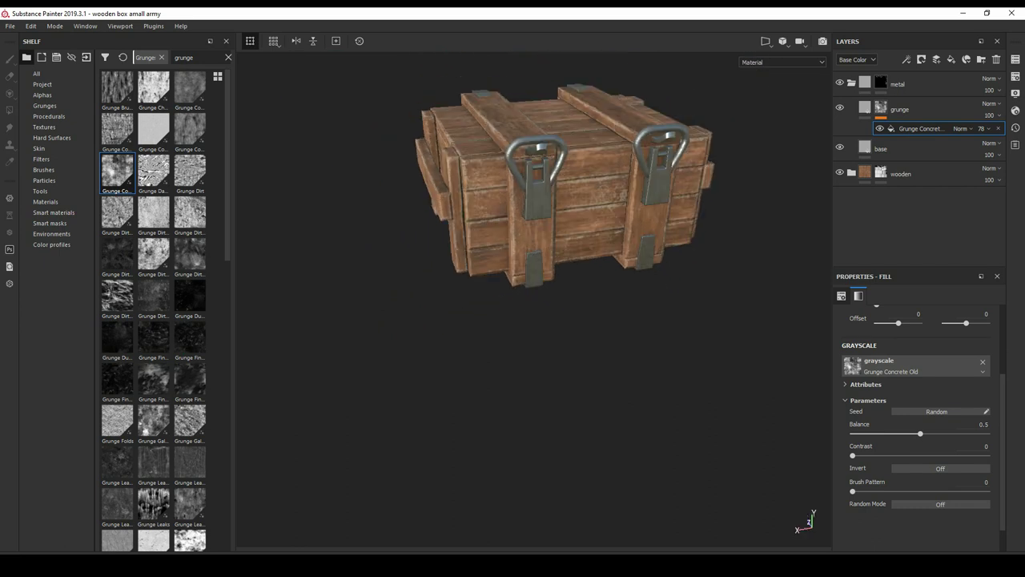
alt+drag(560, 240, 521, 304)
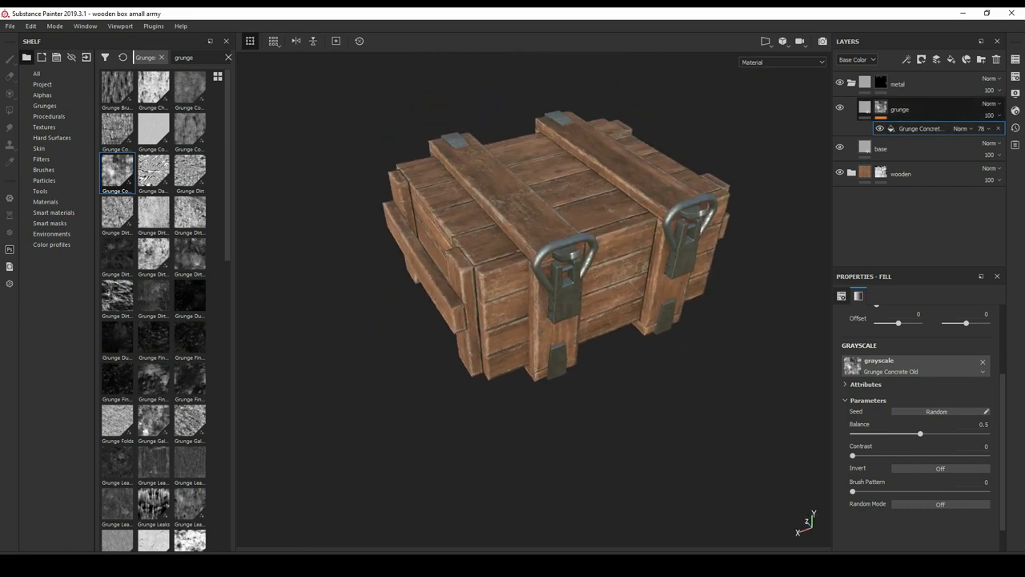
- Raise the base layer roughness to about 0.41 and lighten its grey to 0.449
click(881, 148)
scroll(915, 424, down, 1)
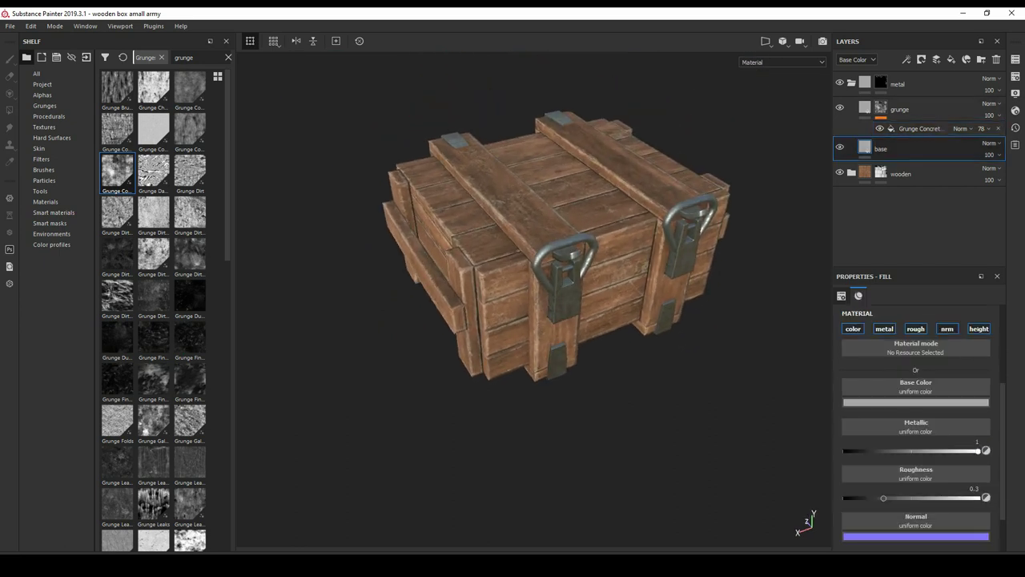
drag(883, 498, 898, 497)
alt+drag(560, 400, 513, 360)
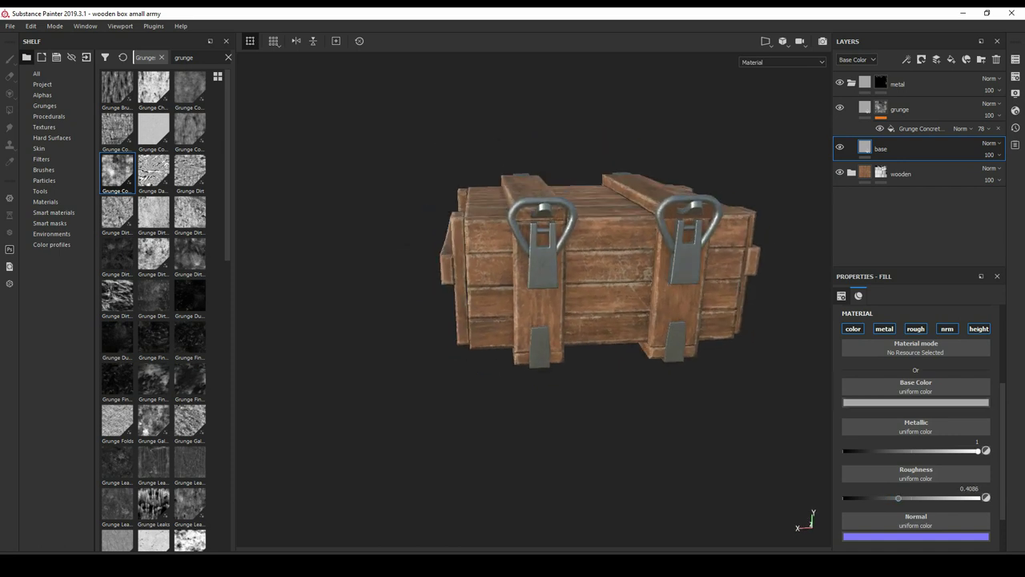
click(916, 402)
drag(1010, 453, 1010, 450)
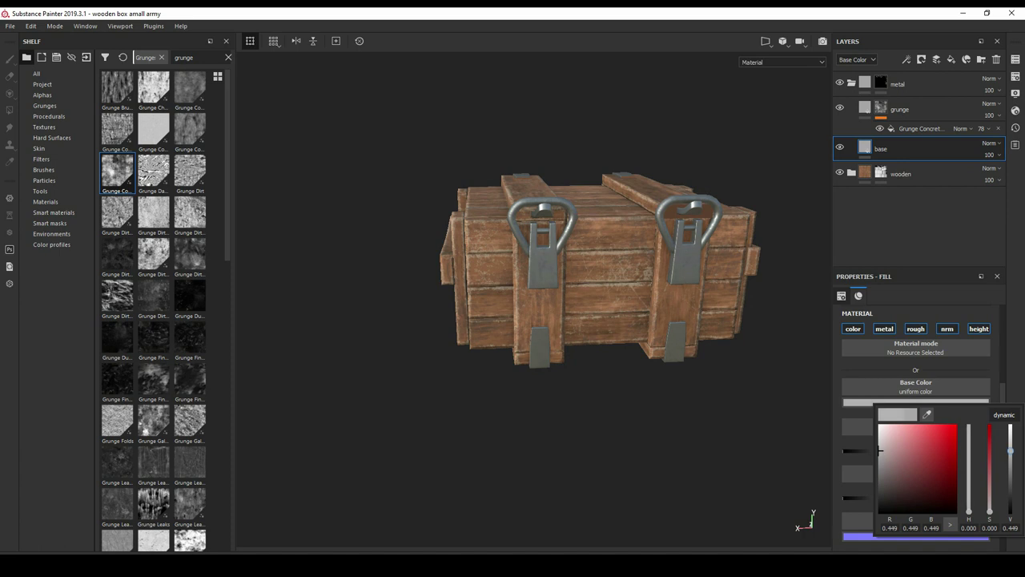
alt+drag(561, 360, 449, 320)
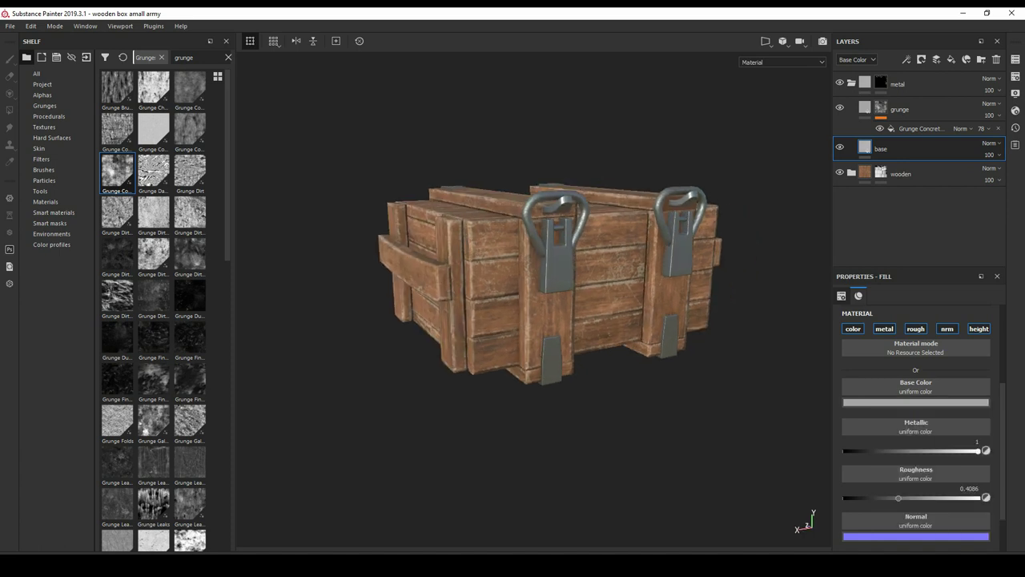
alt+drag(528, 360, 440, 353)
click(951, 59)
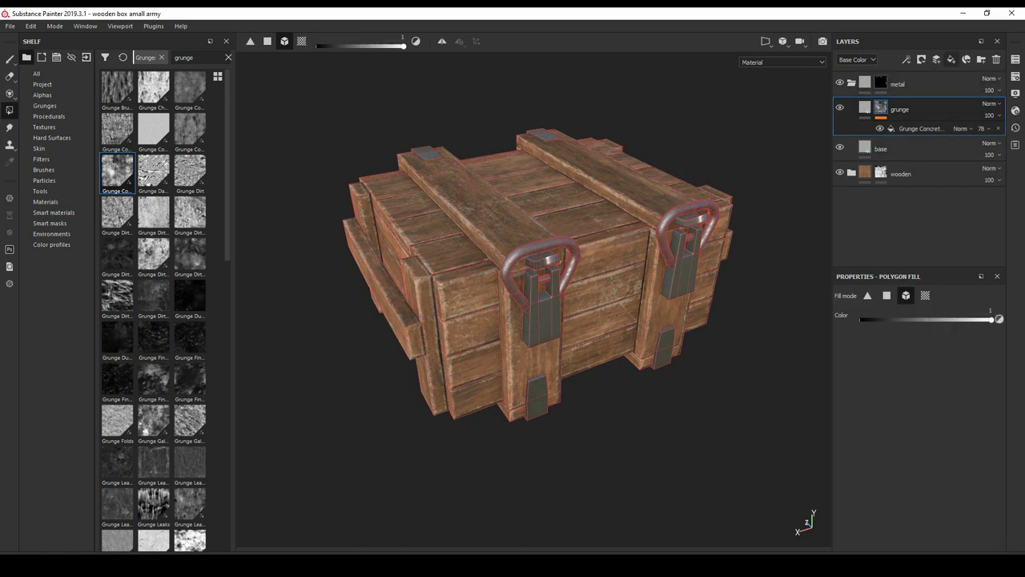
- Give the new fill layer a black mask and name it 'edge'
right_click(866, 111)
click(913, 136)
double_click(907, 109)
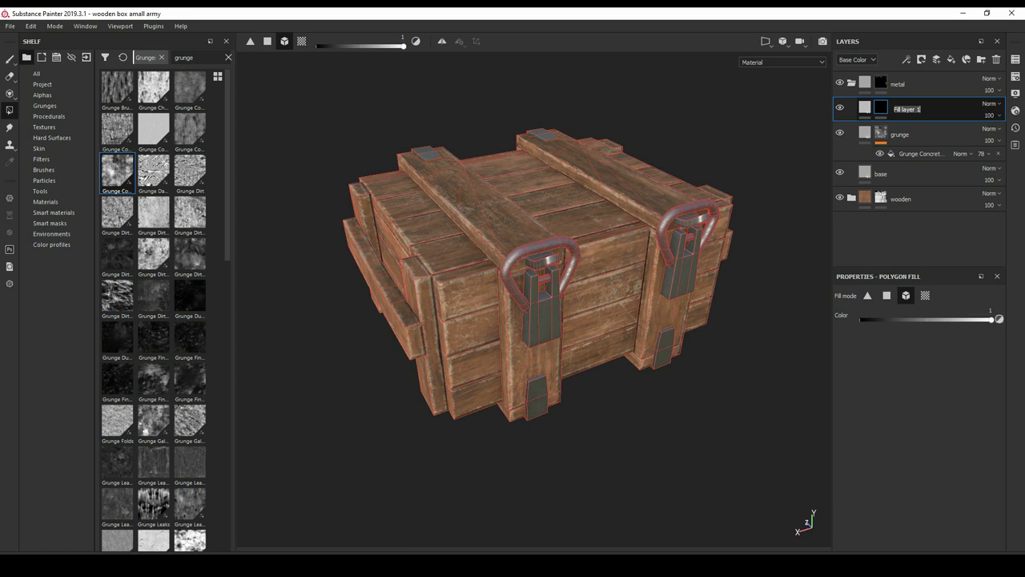
text(edgw)
key(BackSpace)
text(e)
key(Return)
- Select the edge layer's black mask and browse the Smart masks library in the Shelf
click(899, 135)
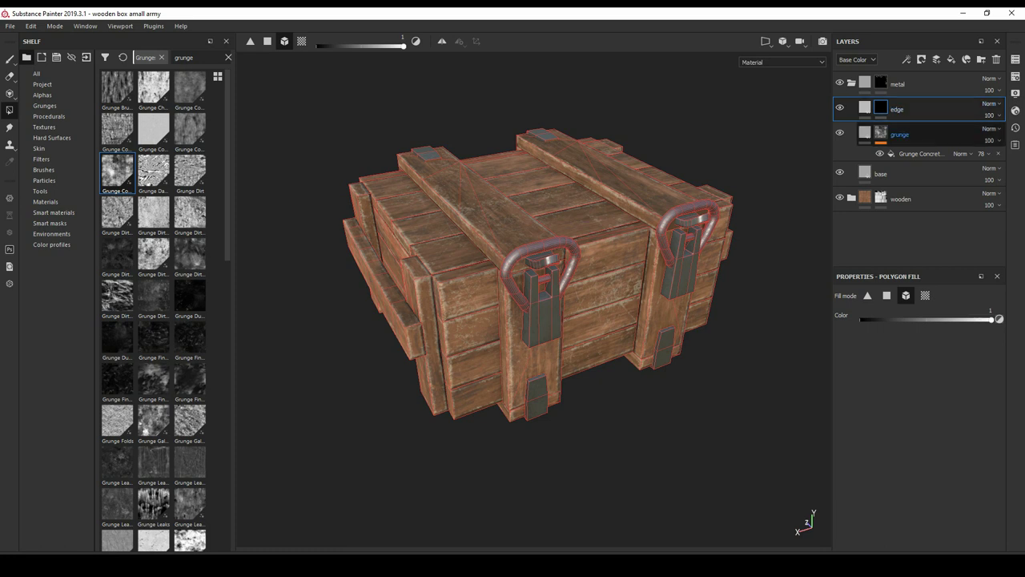
click(865, 107)
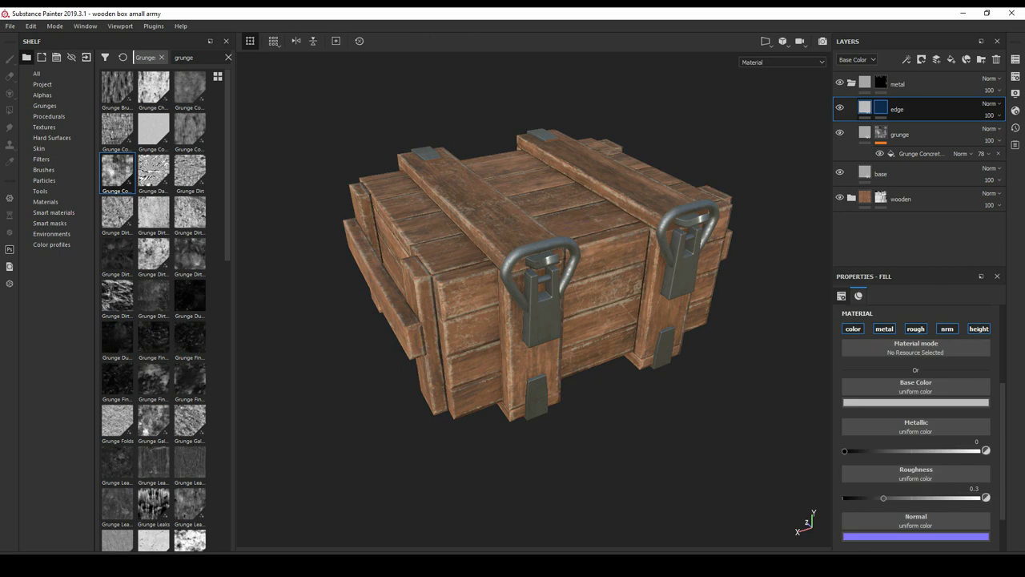
click(881, 108)
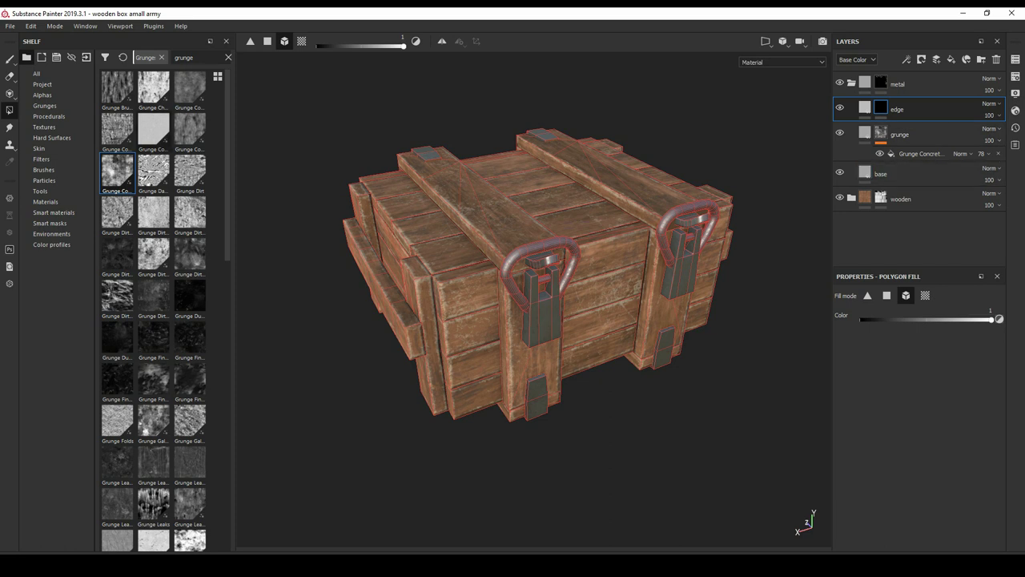
scroll(152, 309, down, 3)
scroll(152, 309, down, 3)
scroll(152, 309, down, 3)
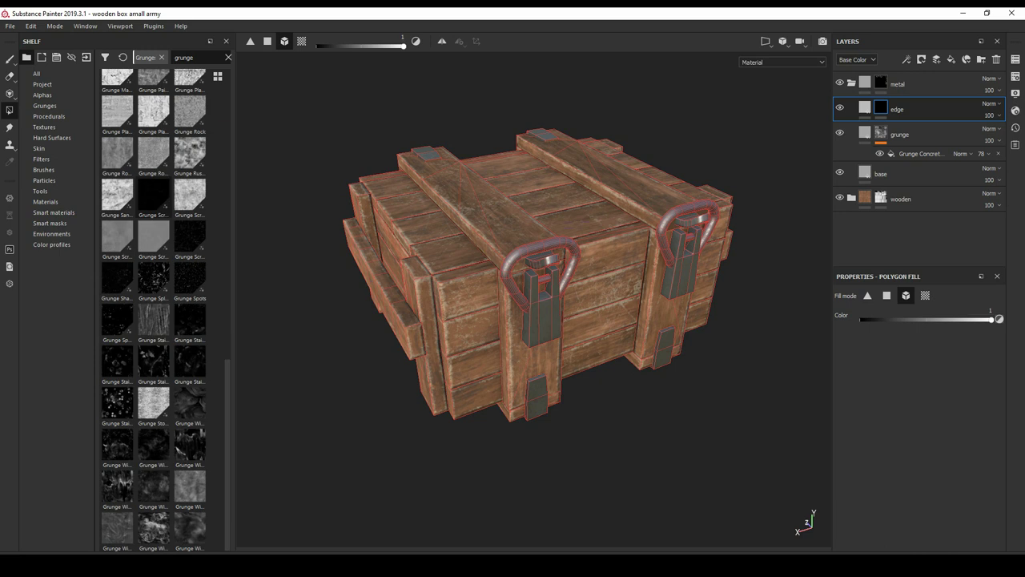
scroll(152, 309, up, 10)
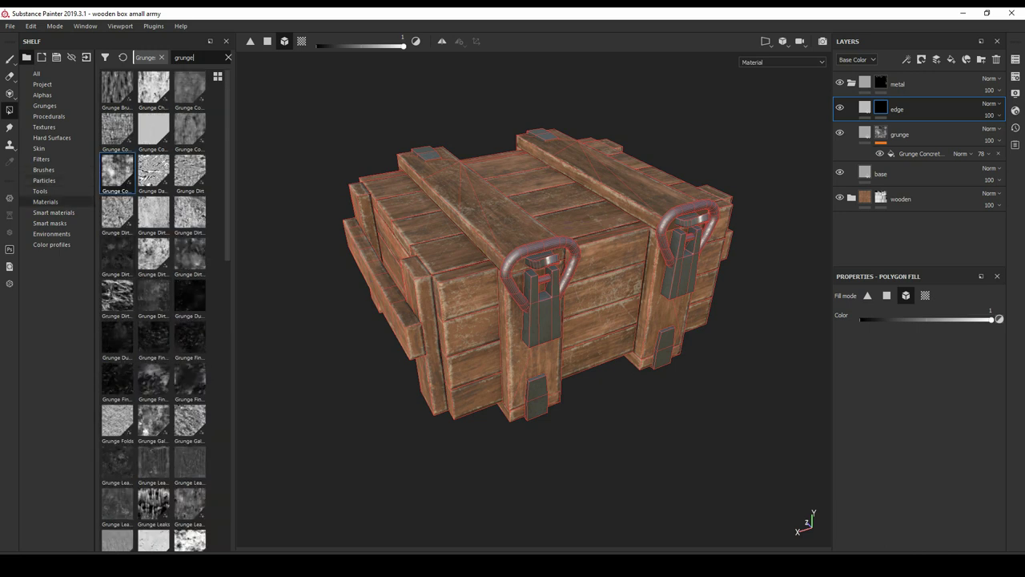
click(50, 223)
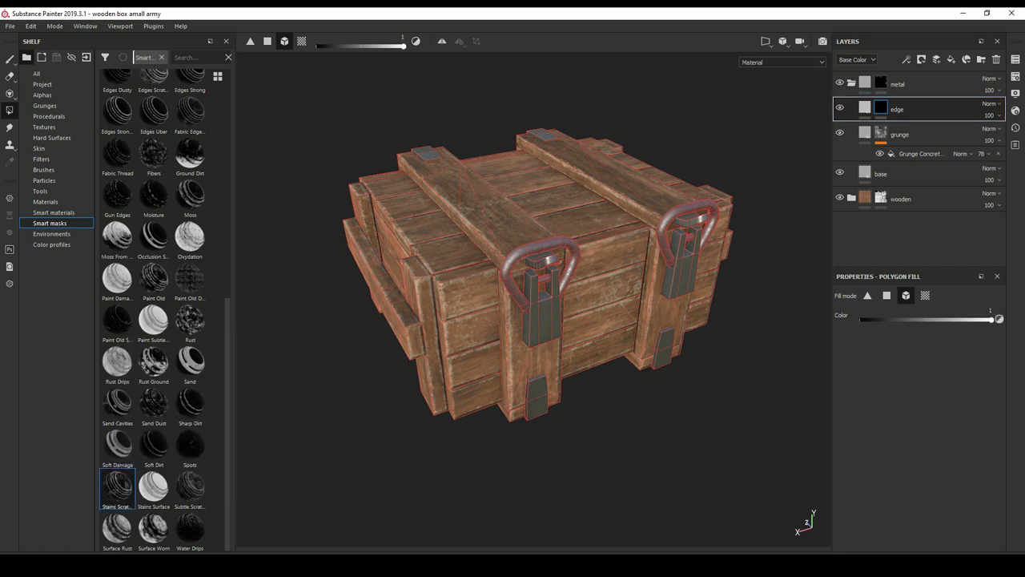
- Set the edge layer's Metallic to 1 and add a Mask Editor generator to its mask
click(865, 106)
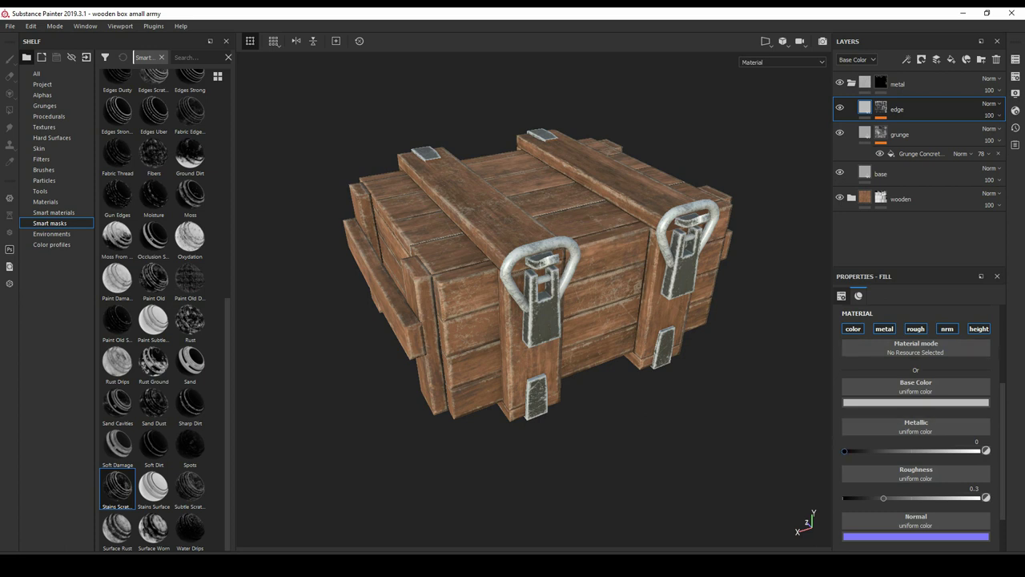
click(978, 451)
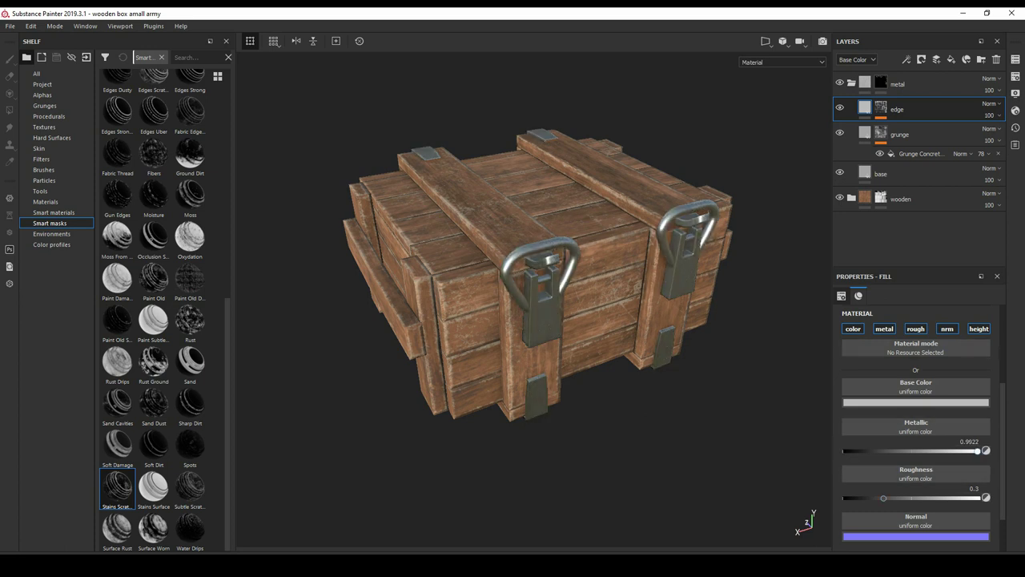
mouse_move(528, 280)
alt+mouse_down()
mouse_move(576, 276)
mouse_move(616, 257)
alt+mouse_up()
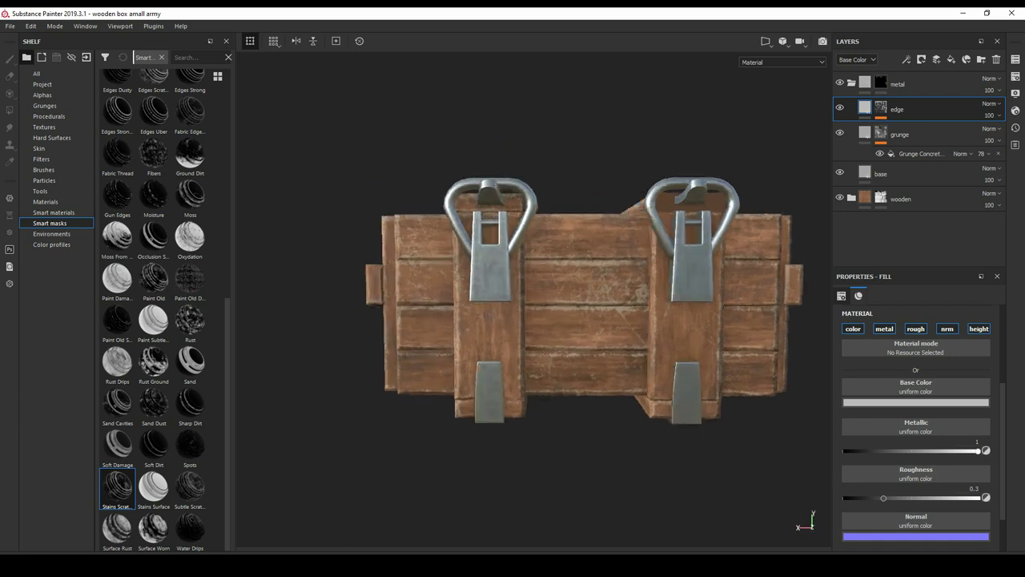
scroll(560, 304, up, 2)
alt+drag(529, 304, 560, 297)
scroll(560, 296, up, 2)
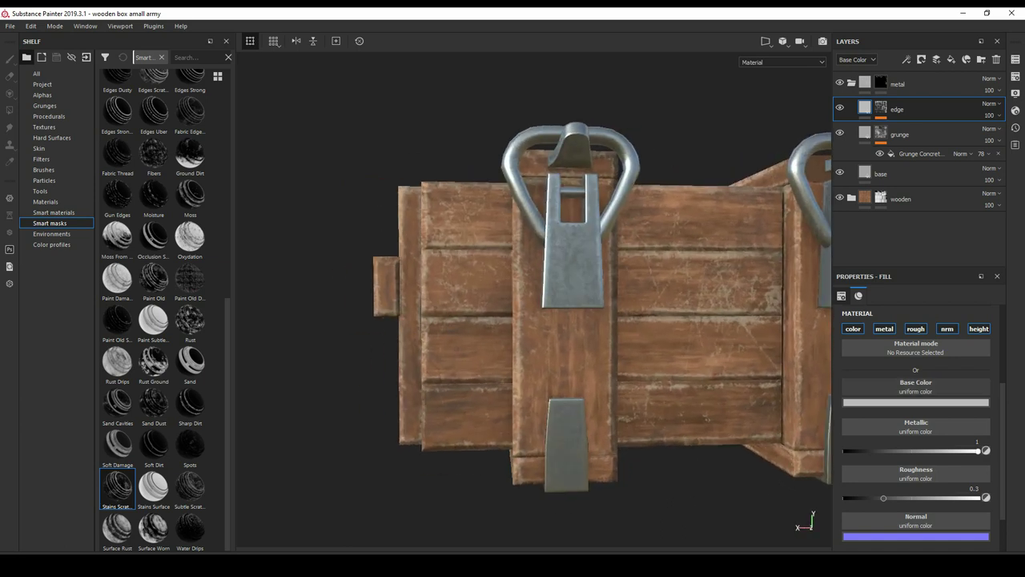
key(4)
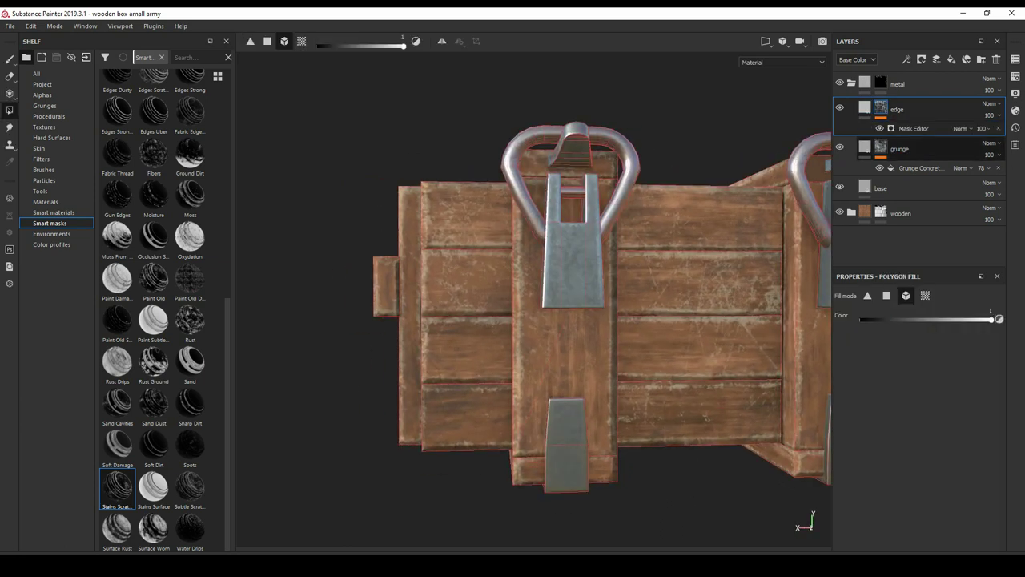
- Lower the edge Mask Editor's global balance to 0.41 and curvature to 0.85
click(913, 128)
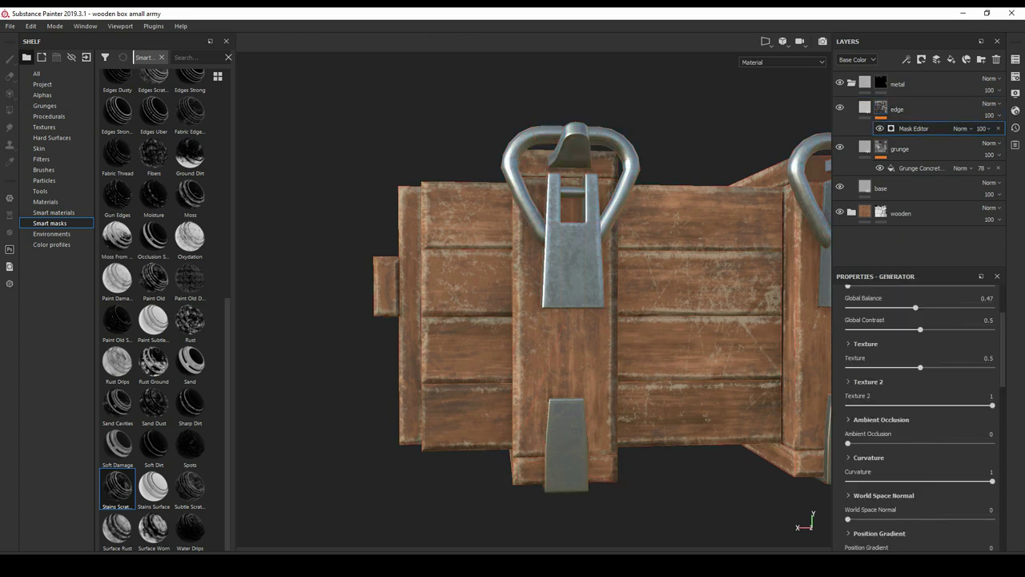
drag(915, 371, 907, 372)
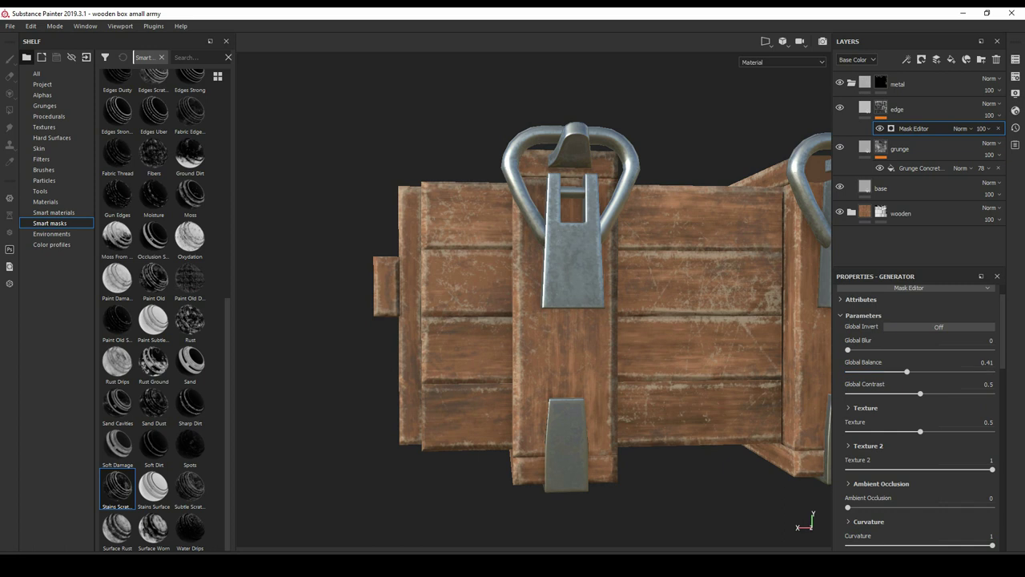
scroll(906, 371, down, 5)
drag(992, 353, 972, 352)
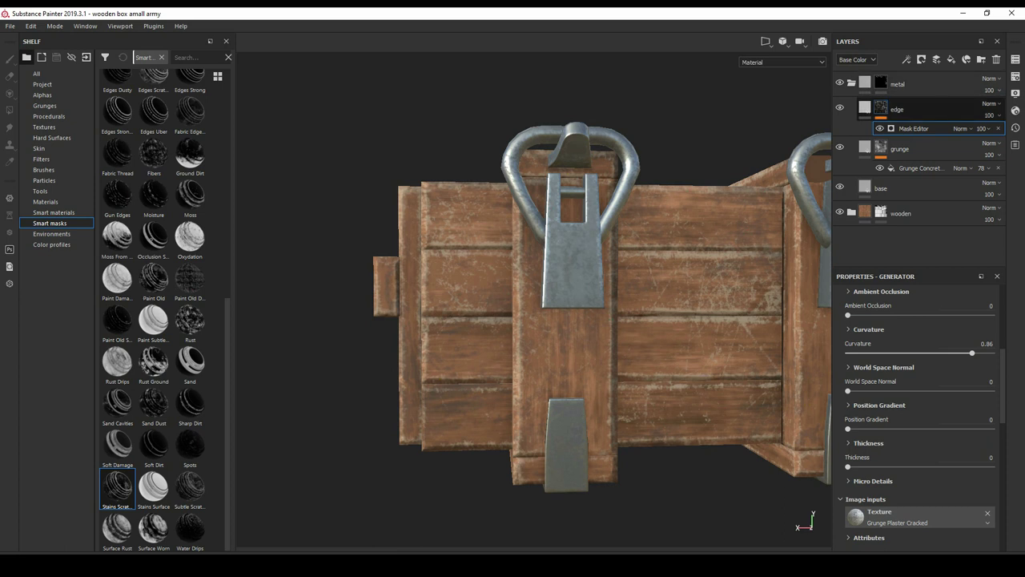
- Settle the edge mask curvature at 0.88 and return to the edge layer's fill view
click(881, 107)
click(913, 128)
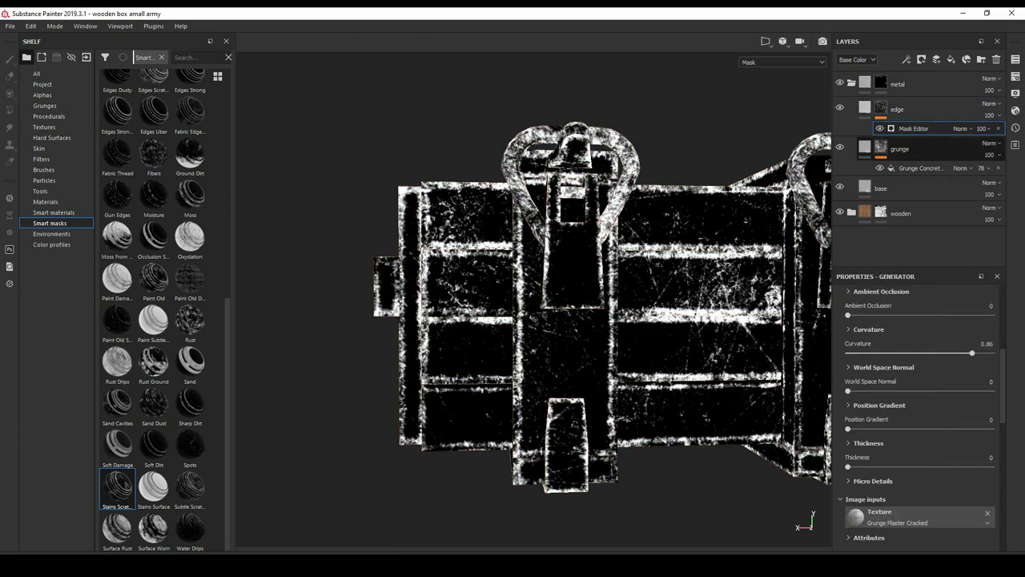
drag(972, 352, 987, 352)
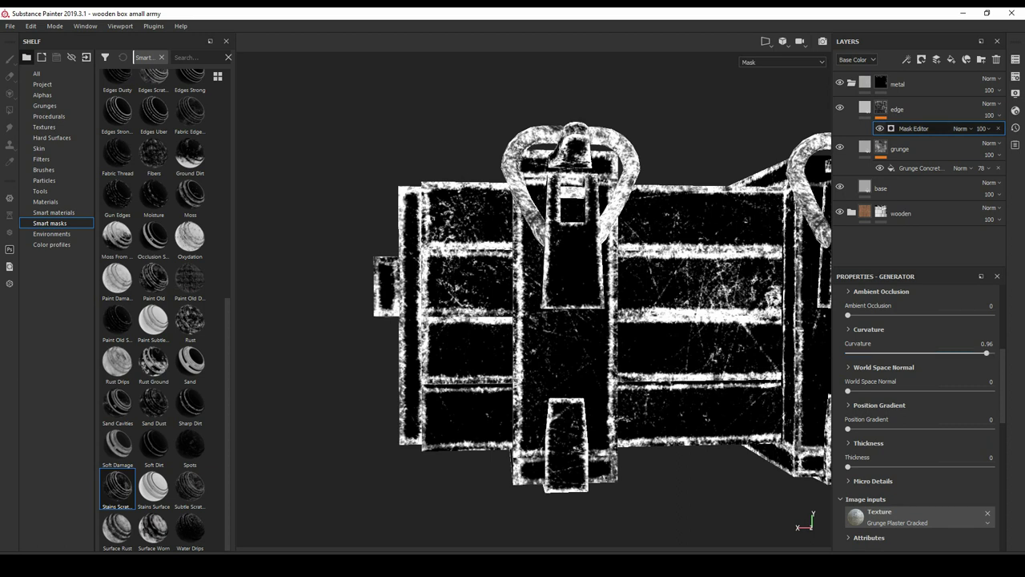
drag(985, 353, 974, 352)
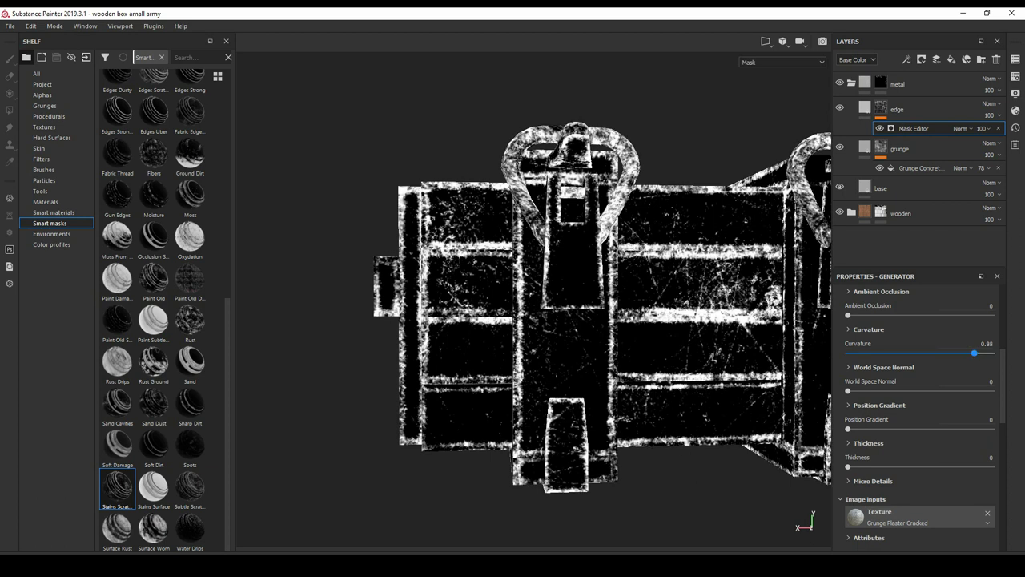
key(4)
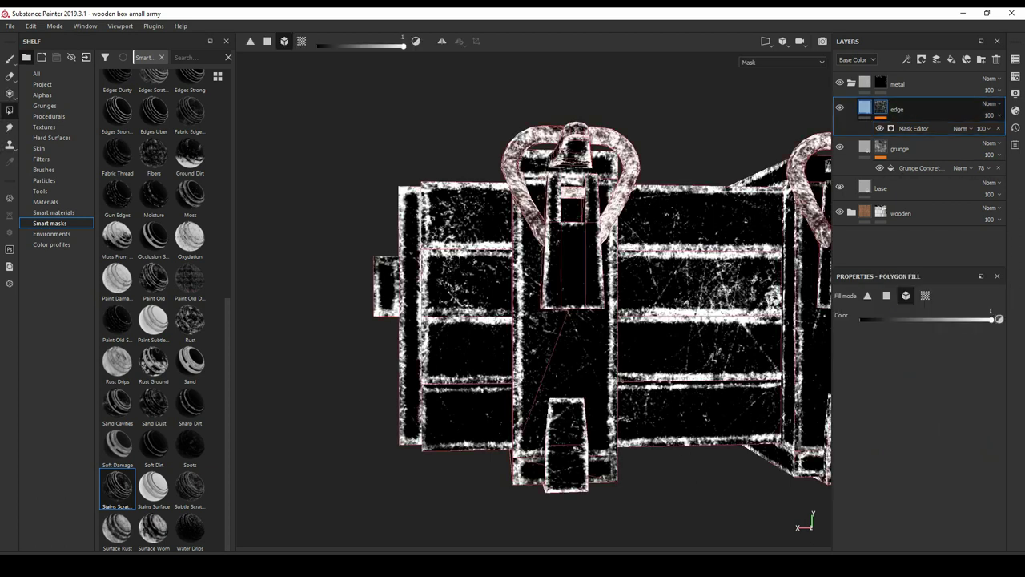
click(881, 107)
alt+drag(560, 304, 497, 289)
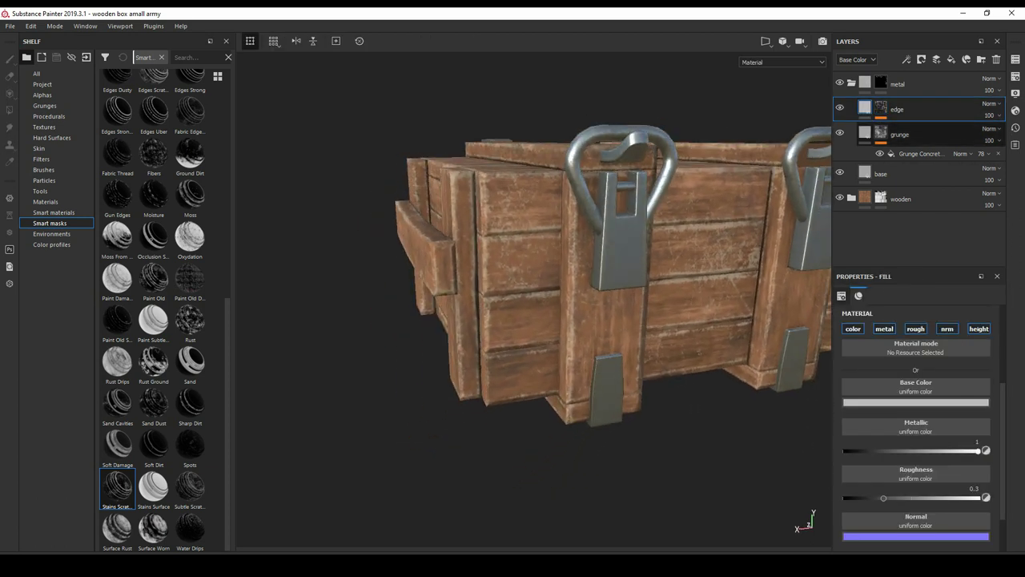
- Darken the edge layer's grey base colour, then open the add-effect list on its Mask Editor
click(881, 402)
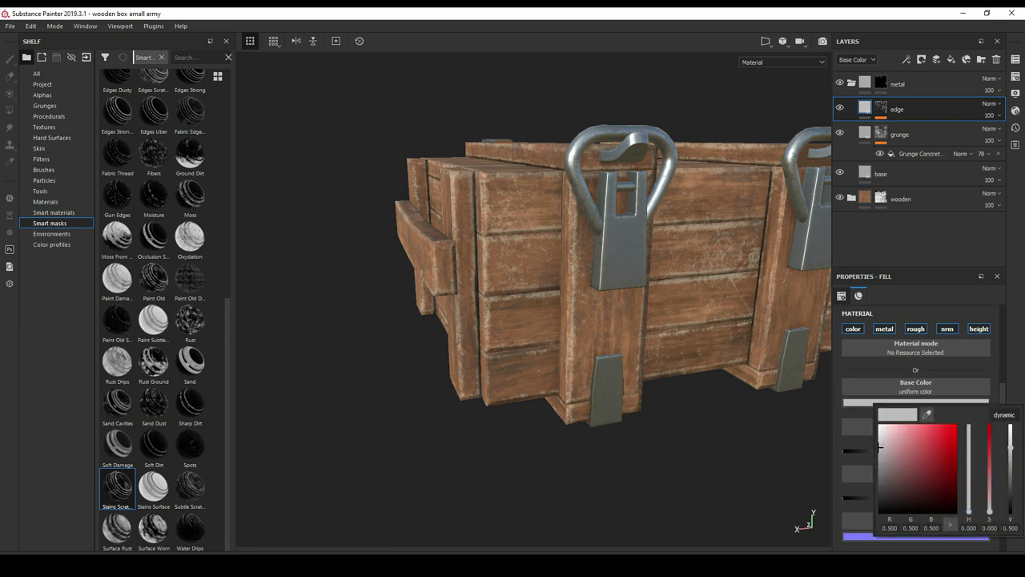
drag(880, 448, 880, 446)
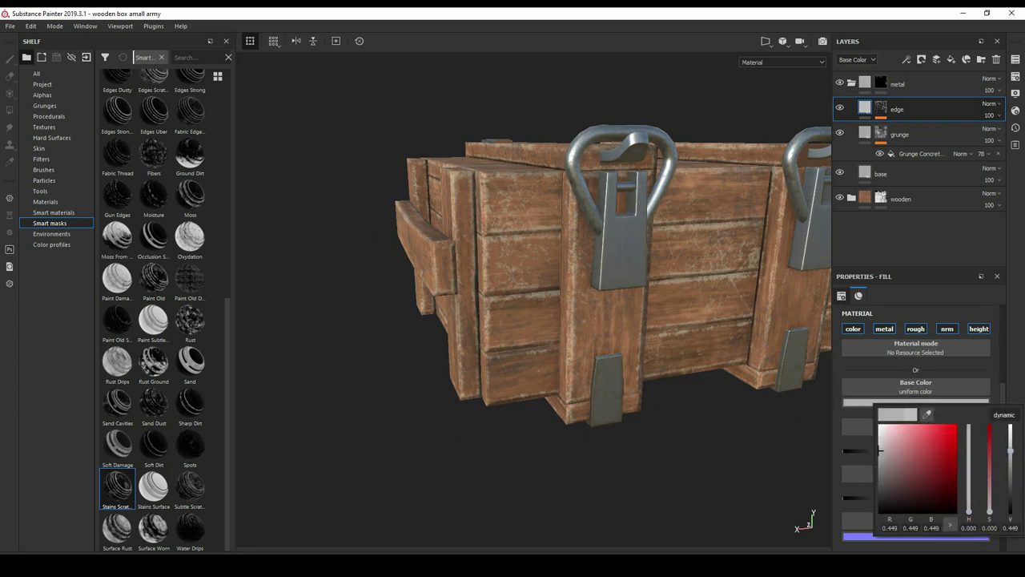
mouse_move(561, 321)
alt+mouse_down()
mouse_move(608, 304)
mouse_move(512, 376)
alt+mouse_up()
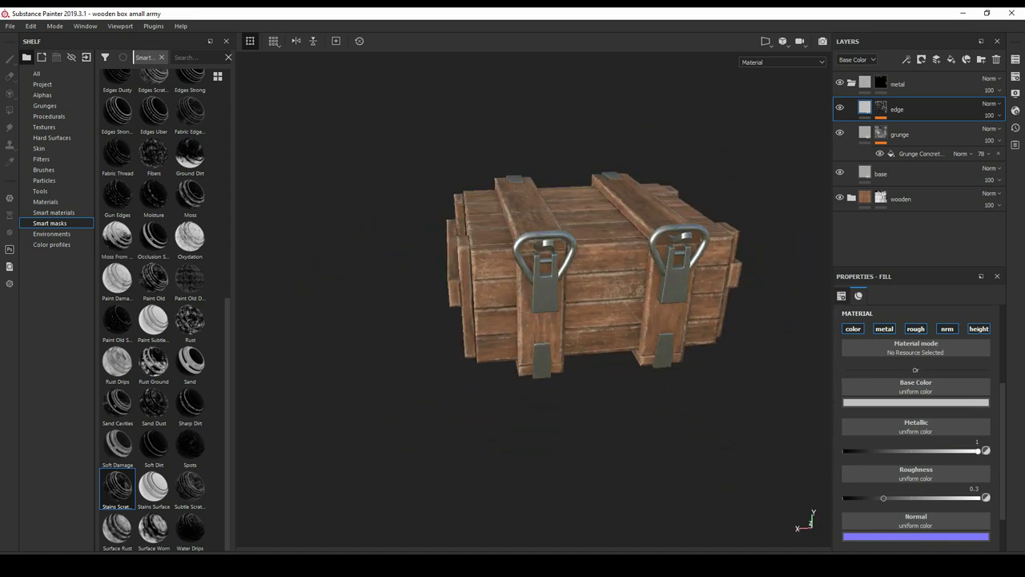
alt+drag(560, 321, 609, 312)
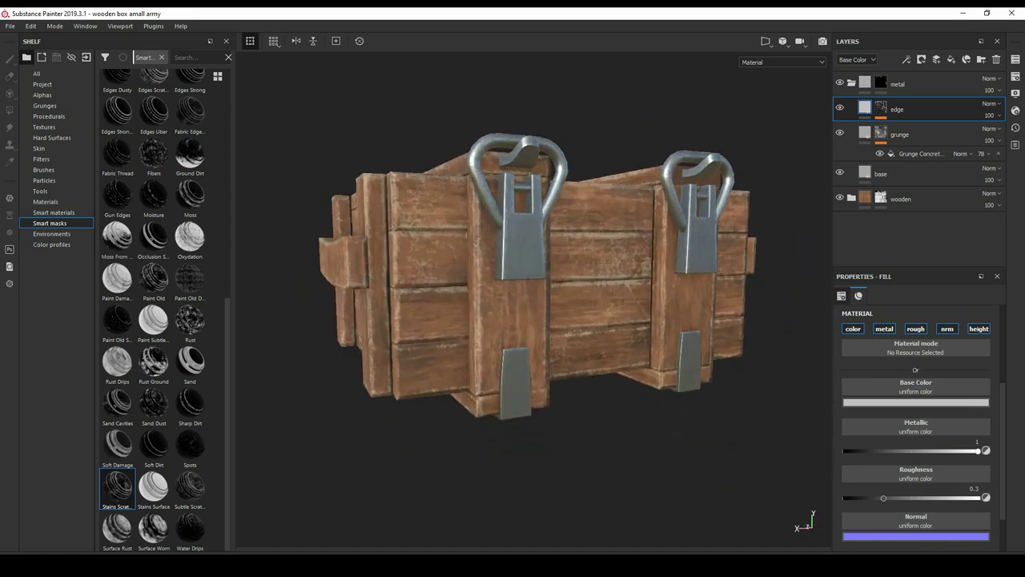
key(4)
click(891, 128)
click(905, 59)
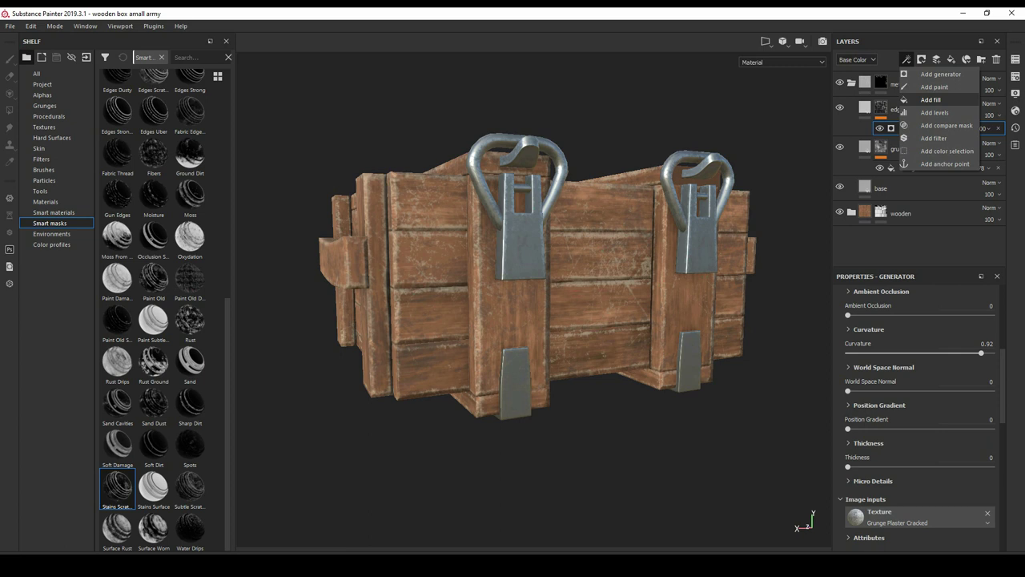
- Add Levels to the edge mask (black 0.204, midtone 0.501) and preview the crate path-traced
click(930, 100)
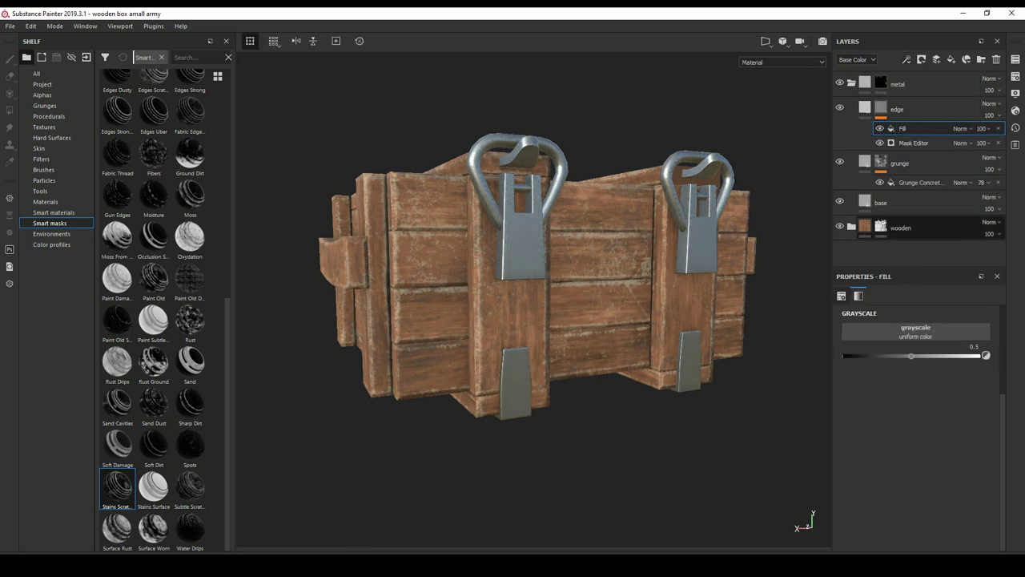
click(913, 129)
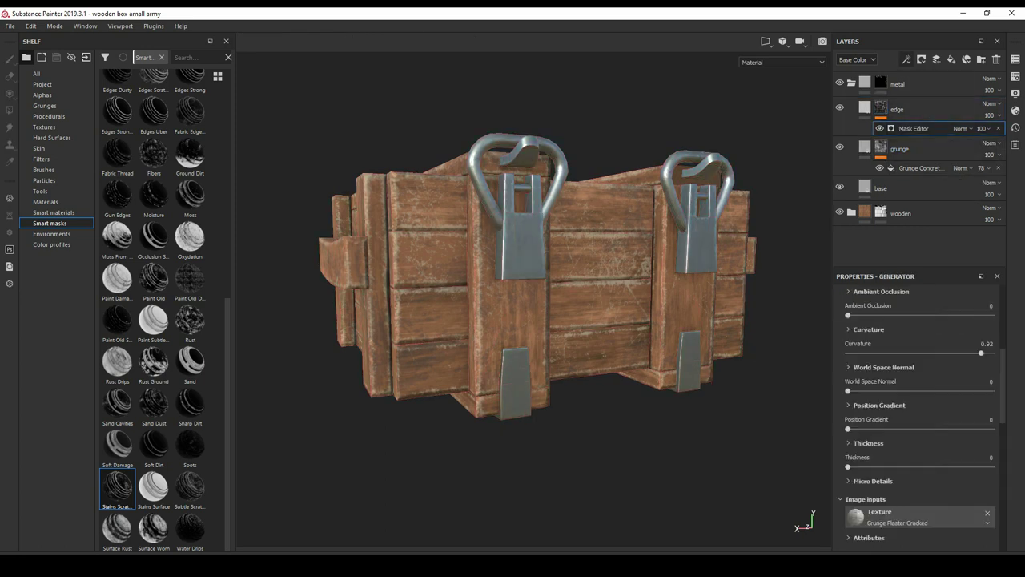
click(905, 60)
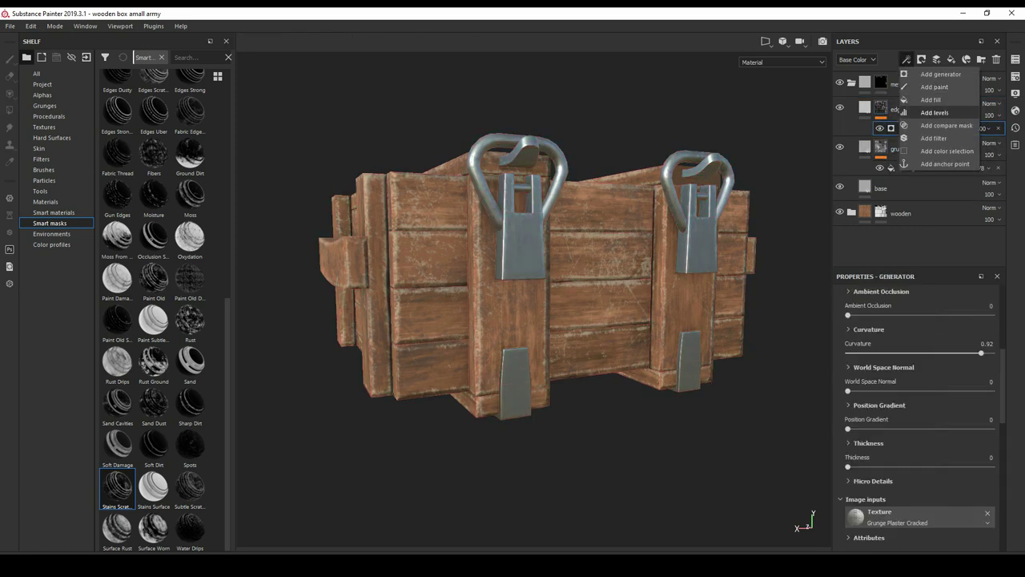
click(934, 113)
mouse_move(843, 320)
mouse_down()
mouse_move(885, 320)
mouse_move(862, 321)
mouse_up()
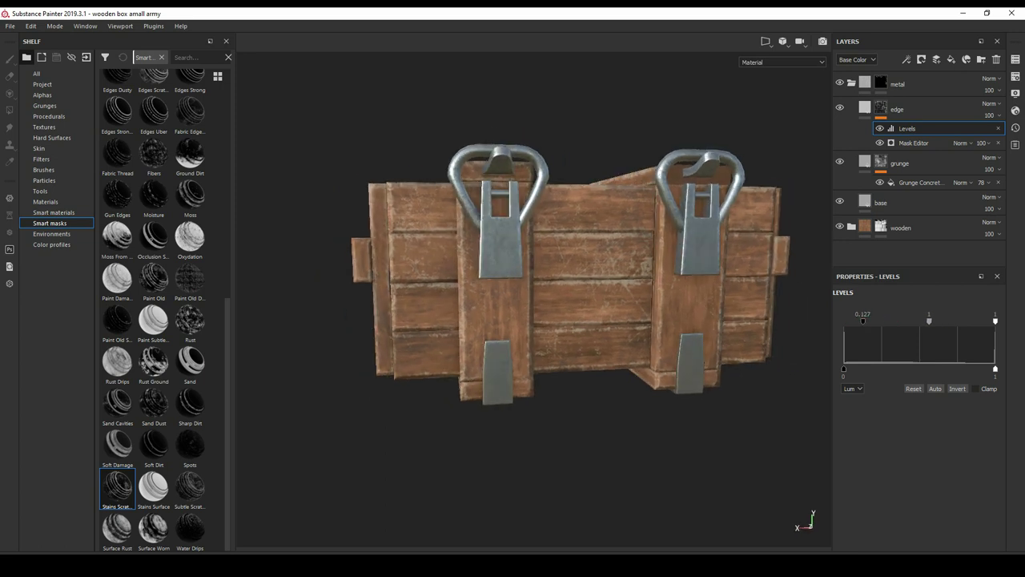
drag(929, 321, 874, 320)
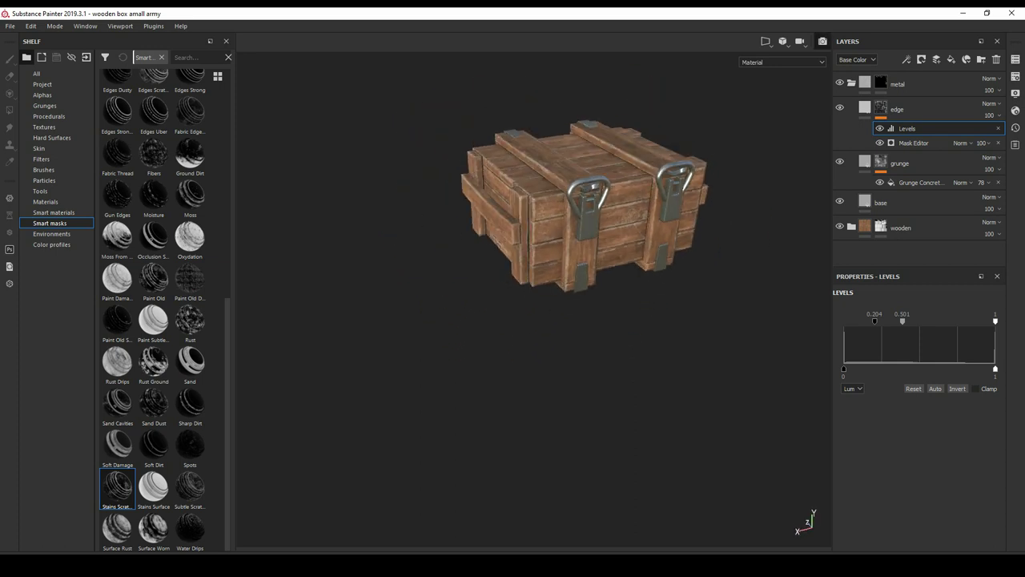
key(F10)
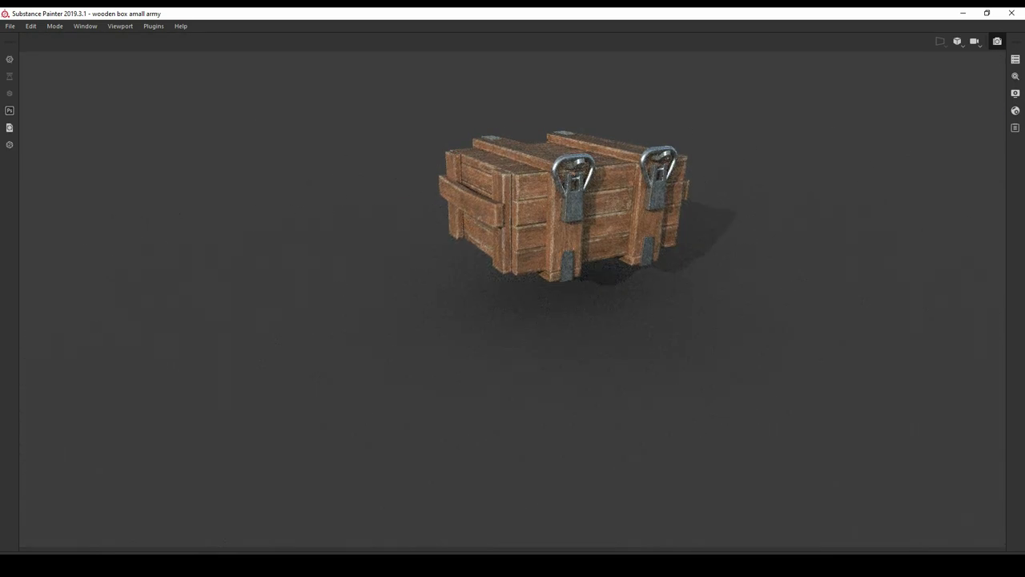
- Leave the Iray render preview, preview the path-traced crate once more, then return to the paint view
key(F1)
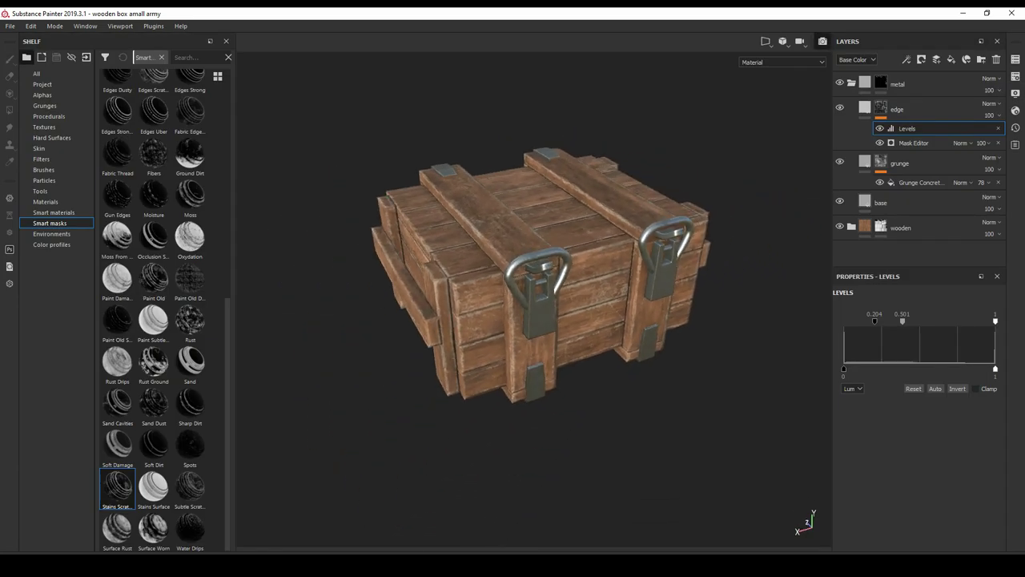
key(F10)
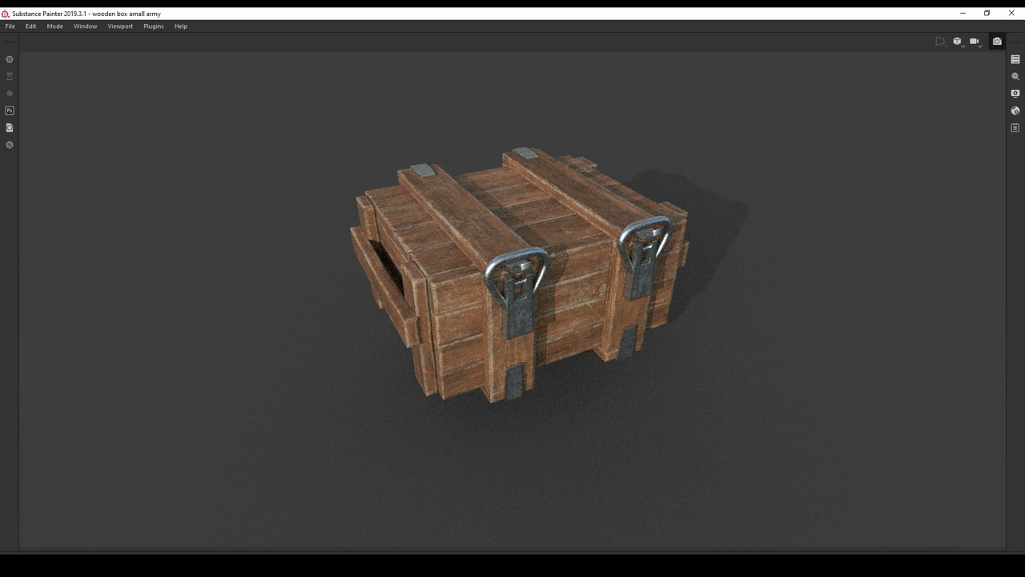
key(F1)
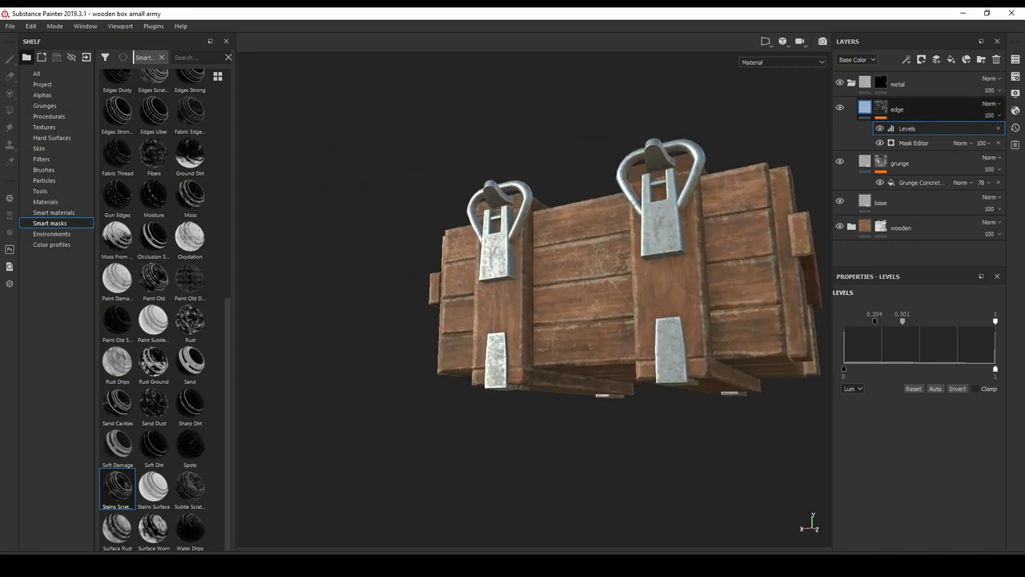
- Add a black-masked fill layer named 'red grunge' above the edge layer
click(897, 109)
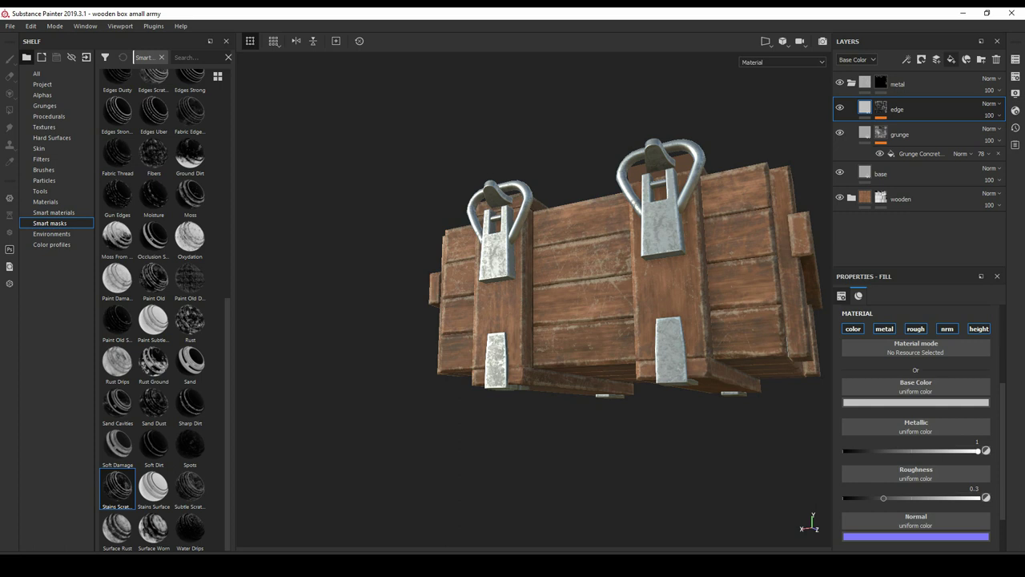
click(951, 59)
right_click(864, 104)
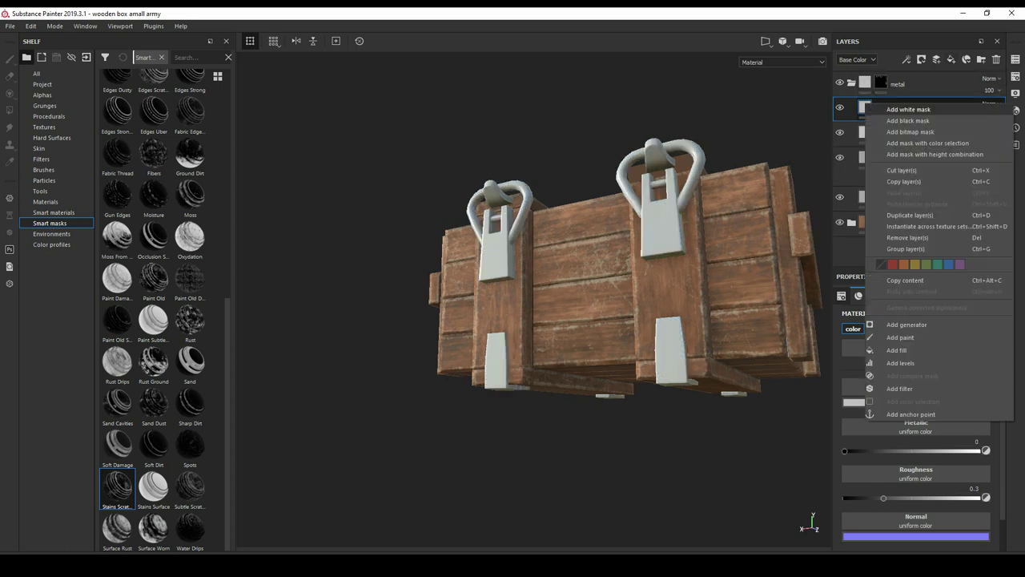
click(907, 120)
double_click(905, 109)
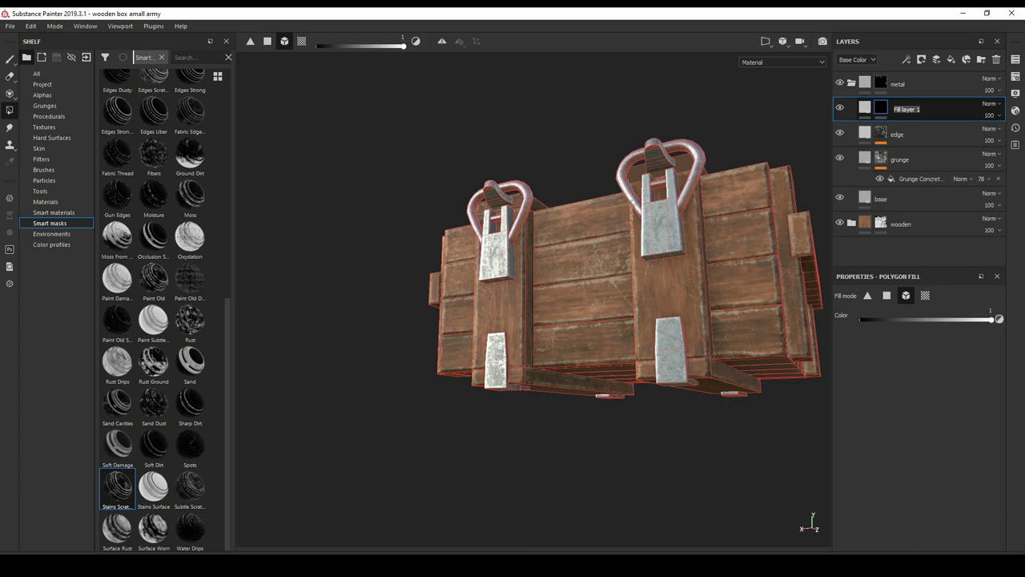
text(red)
text( grunge)
key(Return)
- Set the red grunge layer's base colour to dark red and show Grunges textures in the shelf
click(865, 108)
click(915, 402)
drag(879, 448, 946, 472)
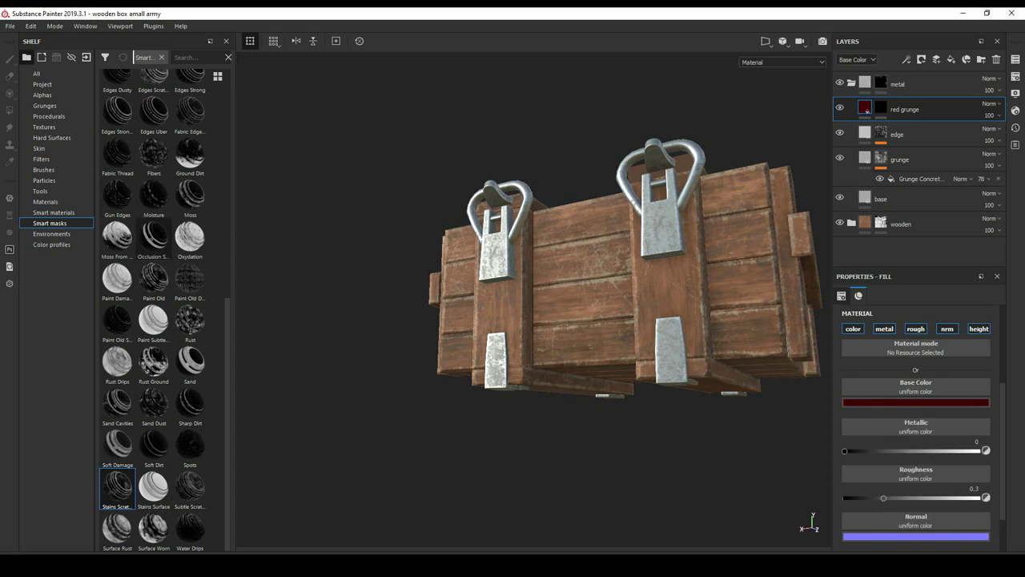
click(43, 95)
click(45, 105)
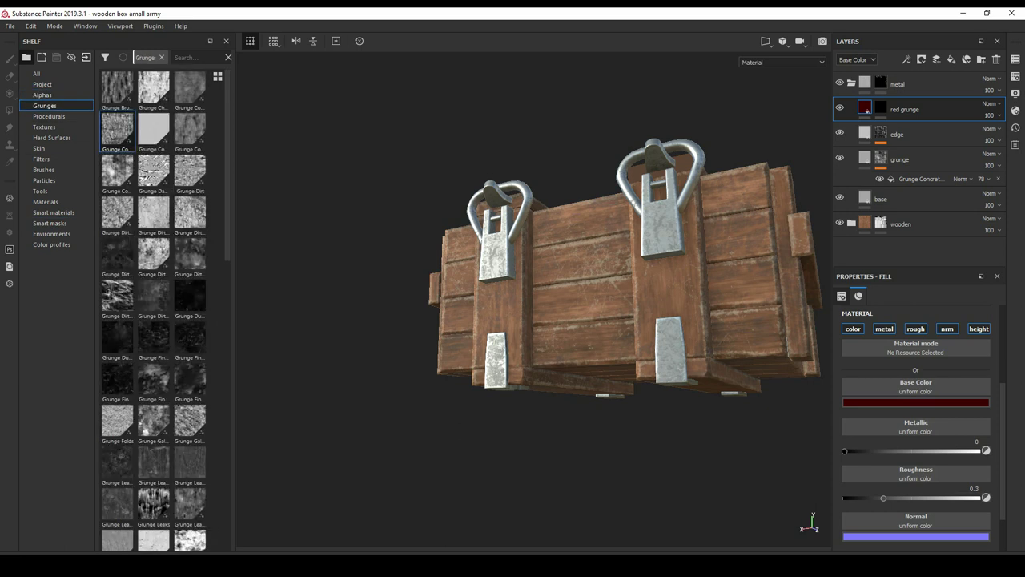
- Add a fill effect to the red grunge mask using the Grunge Concrete Burnt texture
click(880, 108)
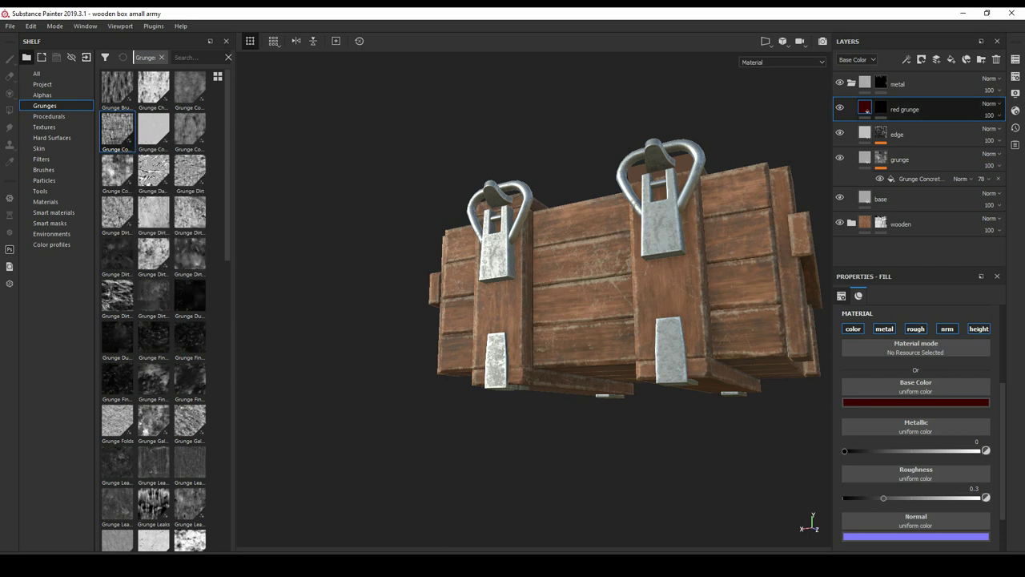
key(4)
click(906, 59)
click(929, 99)
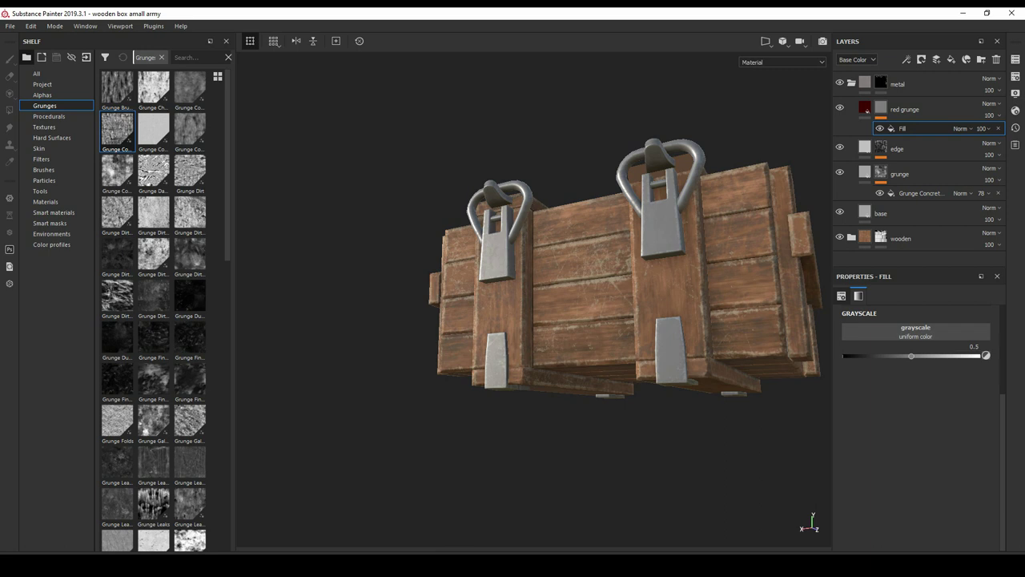
drag(117, 128, 916, 330)
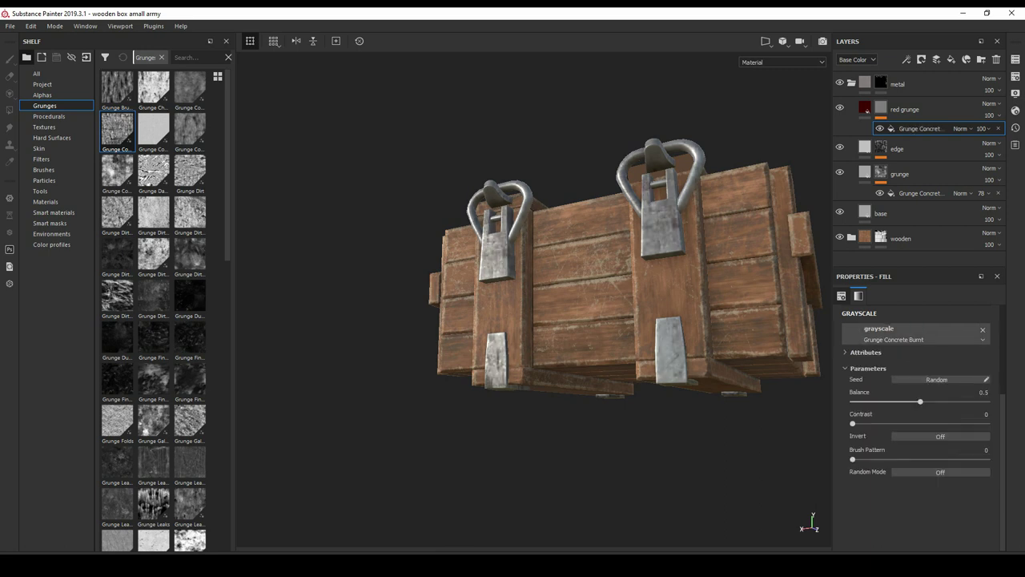
click(866, 110)
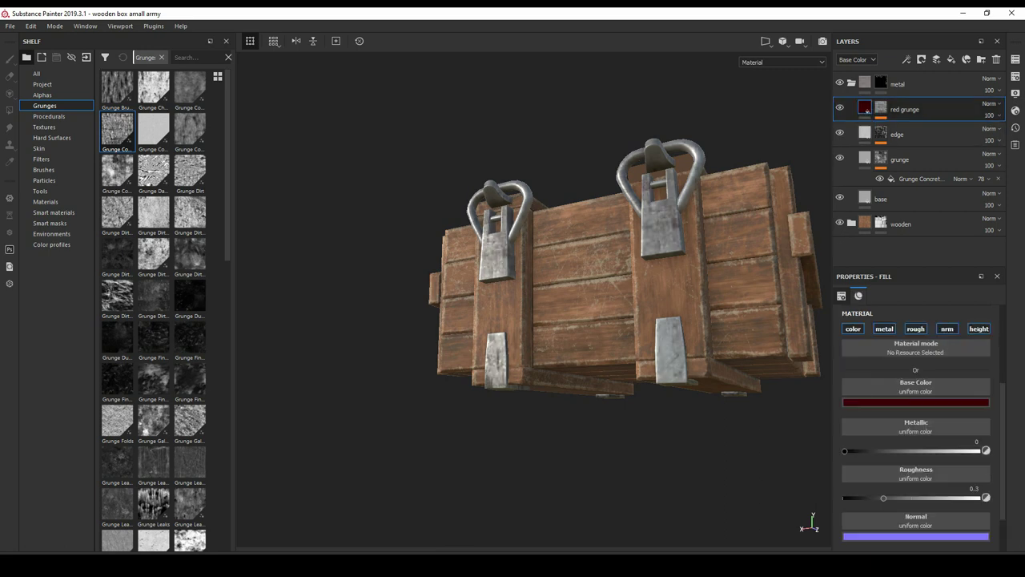
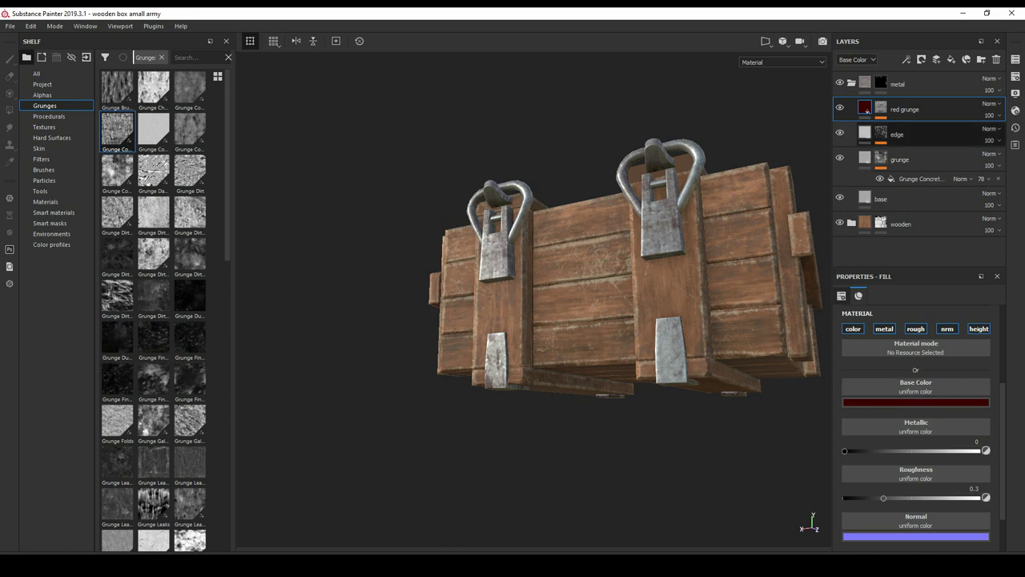
- Raise the red grunge roughness to about 0.54 and cut its Grunge Concrete mask opacity to 65
click(880, 109)
click(865, 108)
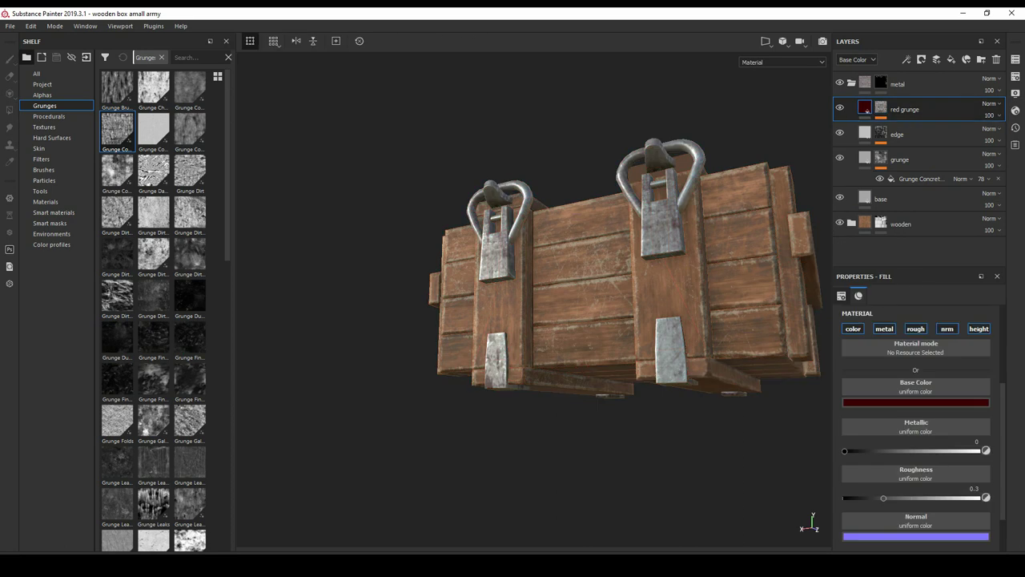
drag(884, 498, 917, 498)
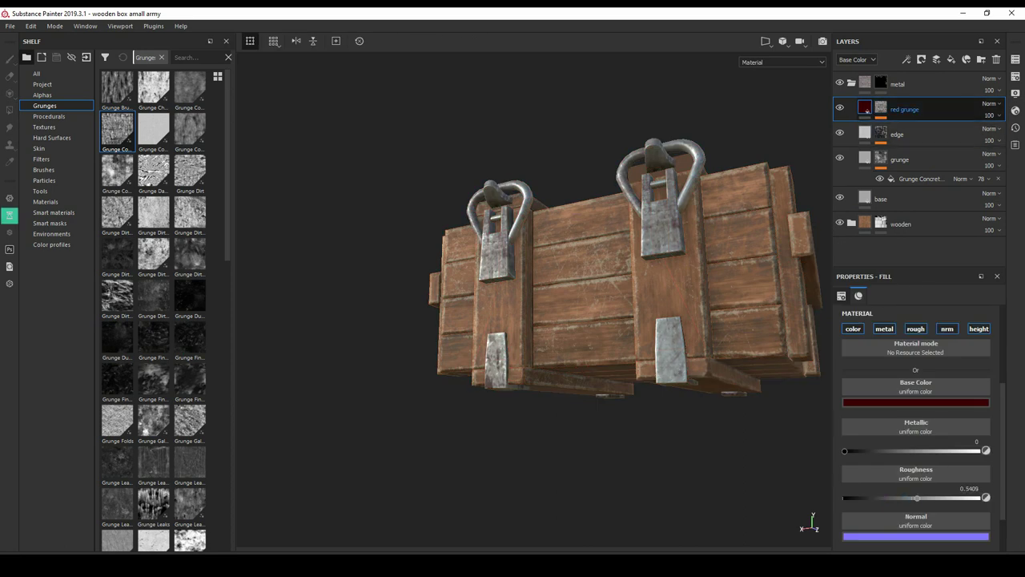
click(881, 108)
click(981, 128)
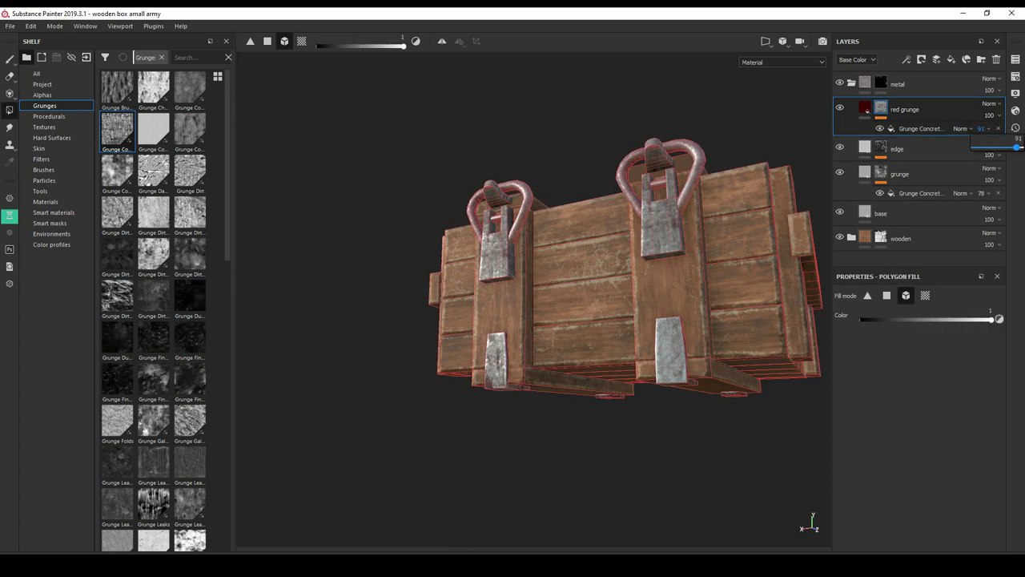
drag(1015, 147, 1003, 147)
alt+drag(609, 448, 568, 449)
- Push the red grunge roughness to 1 and drop the Grunge Concrete mask opacity to 56
click(864, 108)
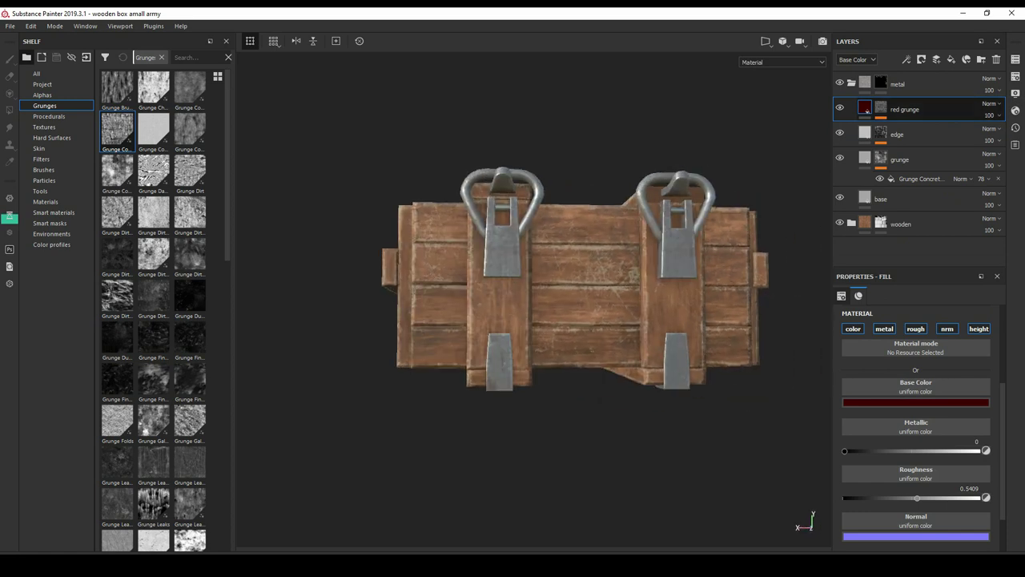
scroll(915, 425, down, 2)
drag(915, 447, 978, 446)
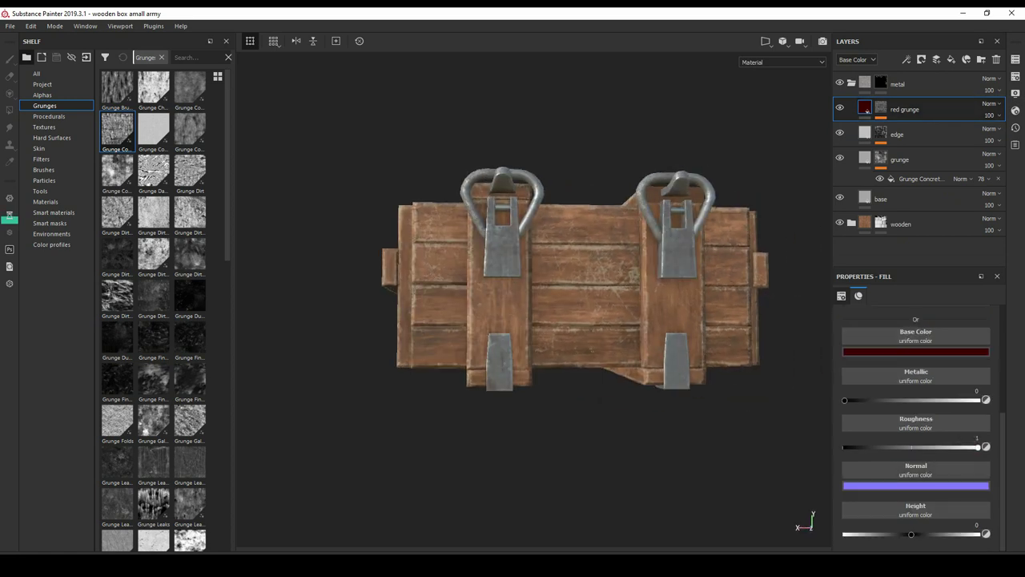
alt+drag(561, 448, 496, 432)
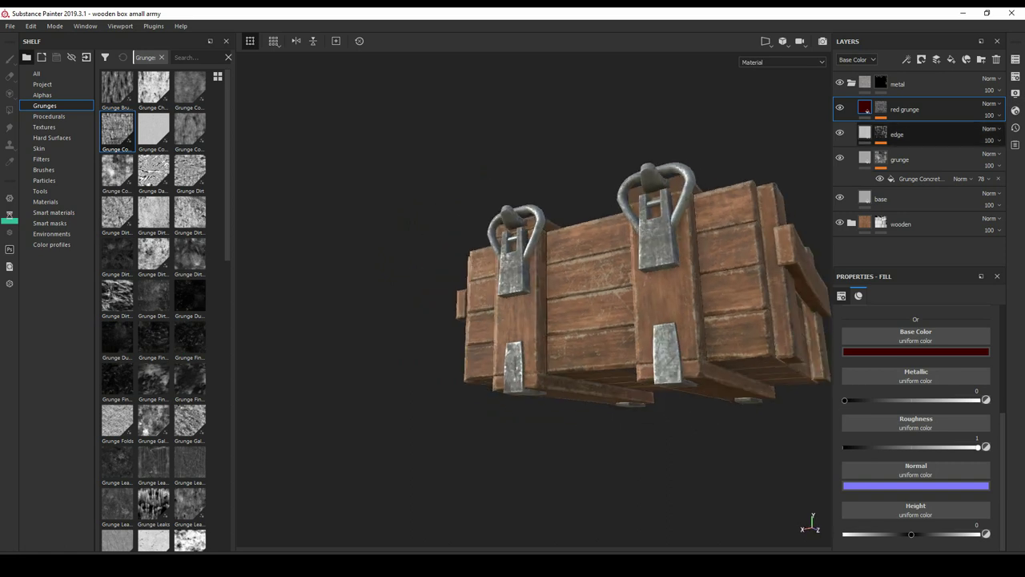
drag(920, 178, 904, 112)
drag(980, 128, 970, 128)
alt+drag(561, 321, 497, 320)
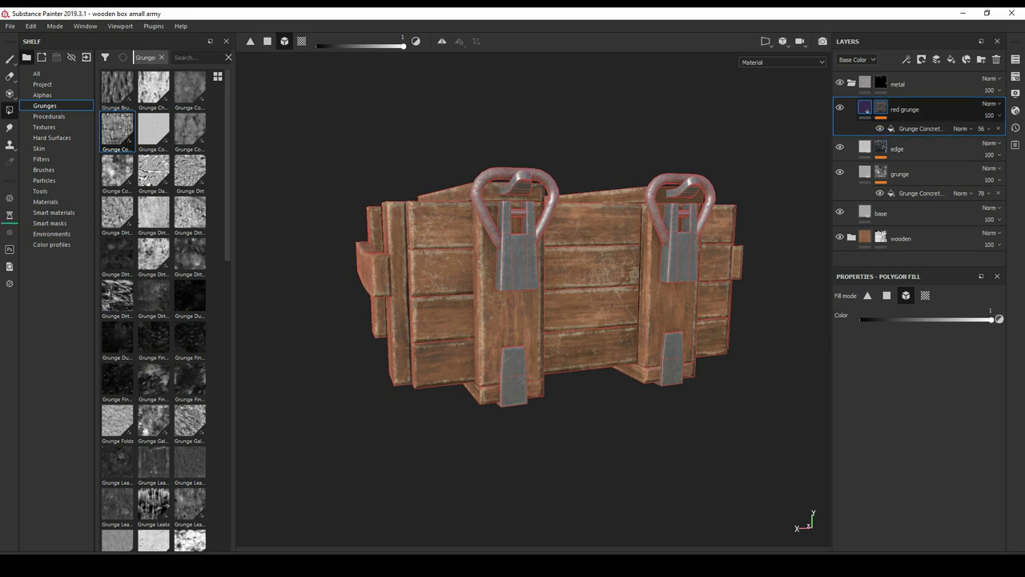
- Add a Levels effect to the red grunge layer's mask
click(866, 109)
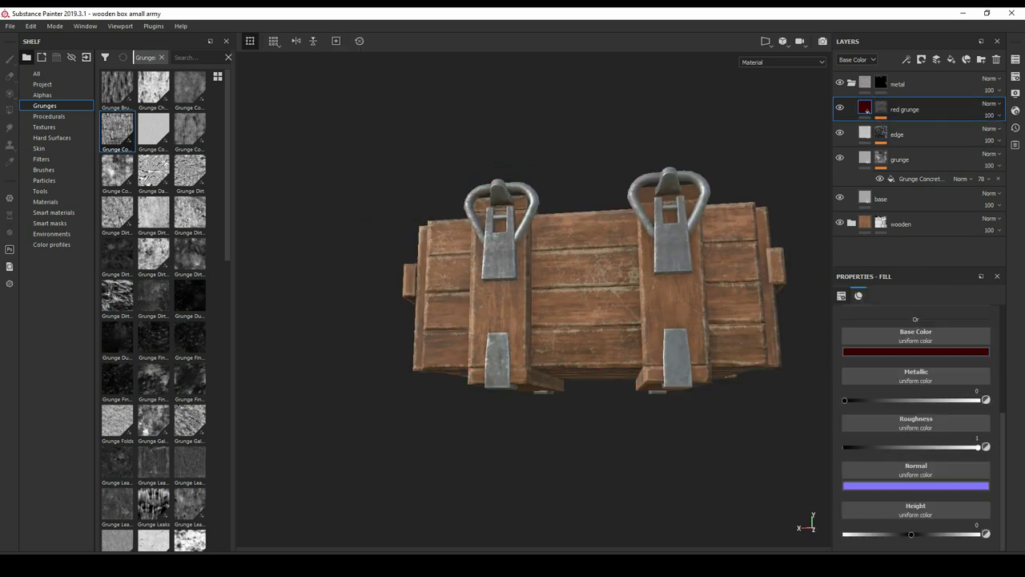
alt+drag(529, 320, 576, 320)
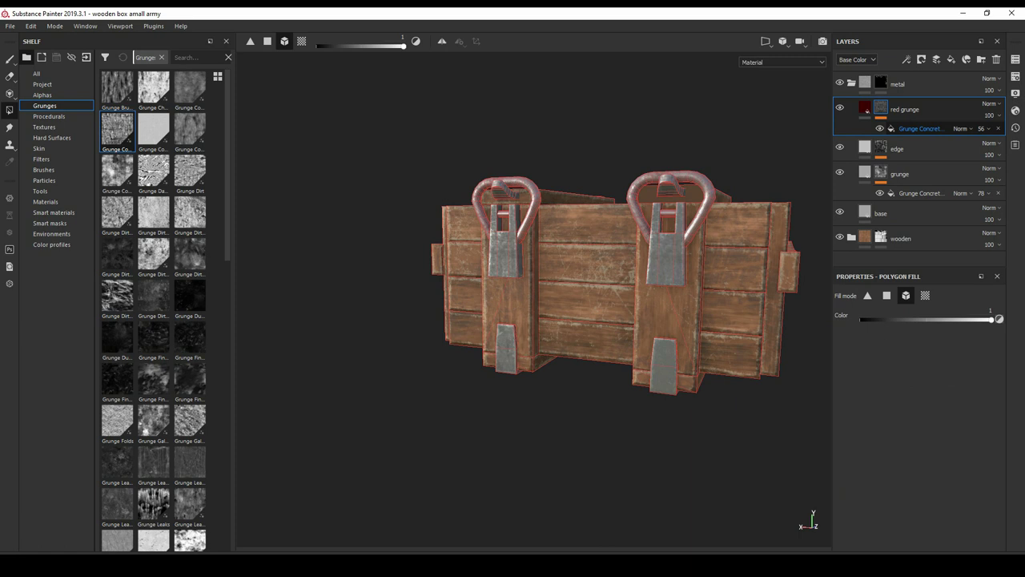
click(921, 128)
click(905, 60)
click(933, 112)
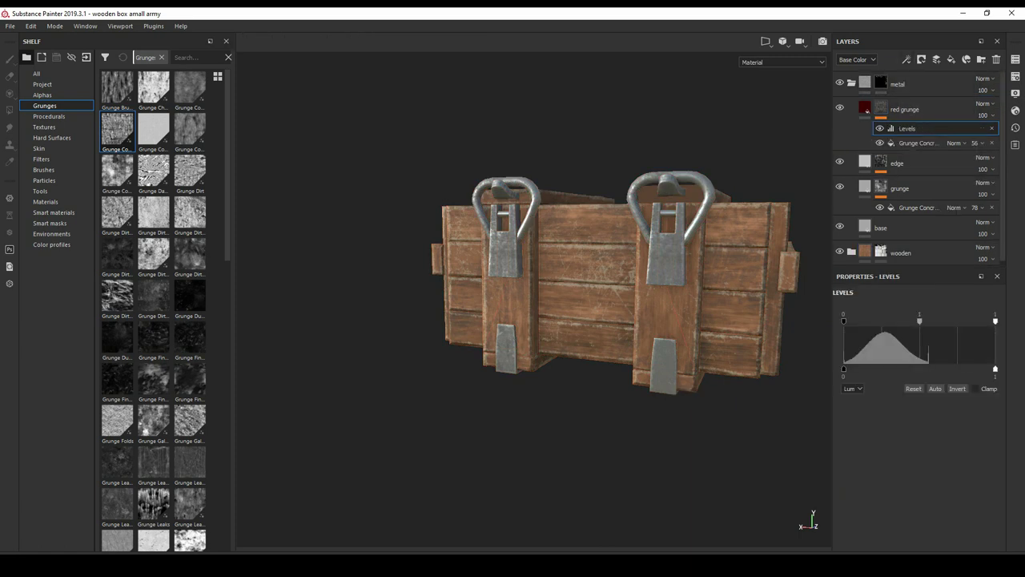
- Drag the red grunge mask's Levels input points to about 0.285 and 0.714, then check from below
mouse_move(843, 321)
mouse_down()
mouse_move(922, 320)
mouse_move(886, 320)
mouse_up()
mouse_move(528, 321)
alt+mouse_down()
mouse_move(496, 272)
mouse_move(512, 345)
mouse_move(484, 400)
mouse_move(553, 368)
mouse_move(592, 320)
mouse_move(601, 336)
alt+mouse_up()
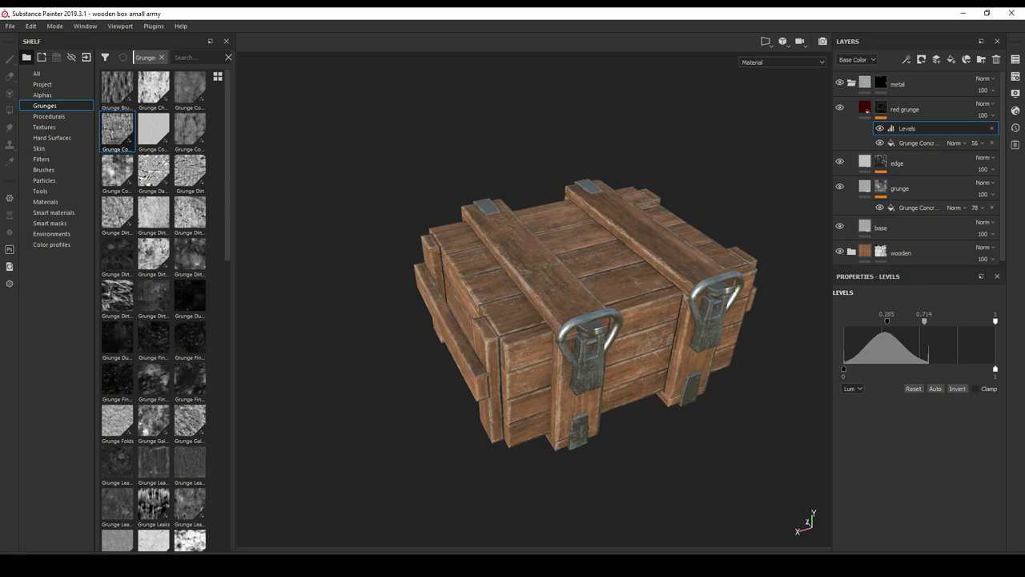
click(866, 109)
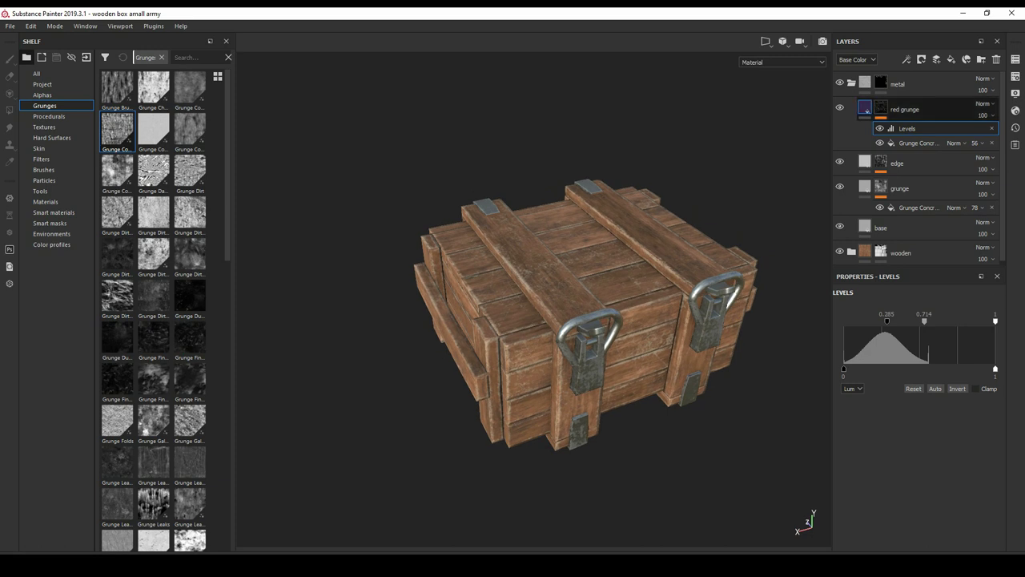
- Switch to the wood part's layer stack and select the grunge layer's mask
key(ctrl+z)
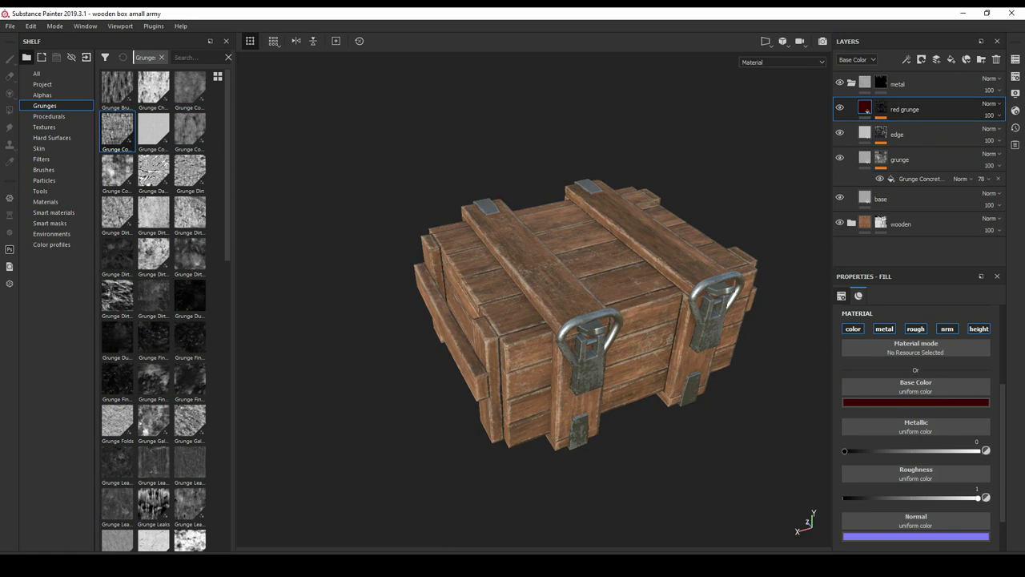
key(ctrl+z)
key(ctrl+z)
key(ctrl+z)
key(ctrl+z)
key(4)
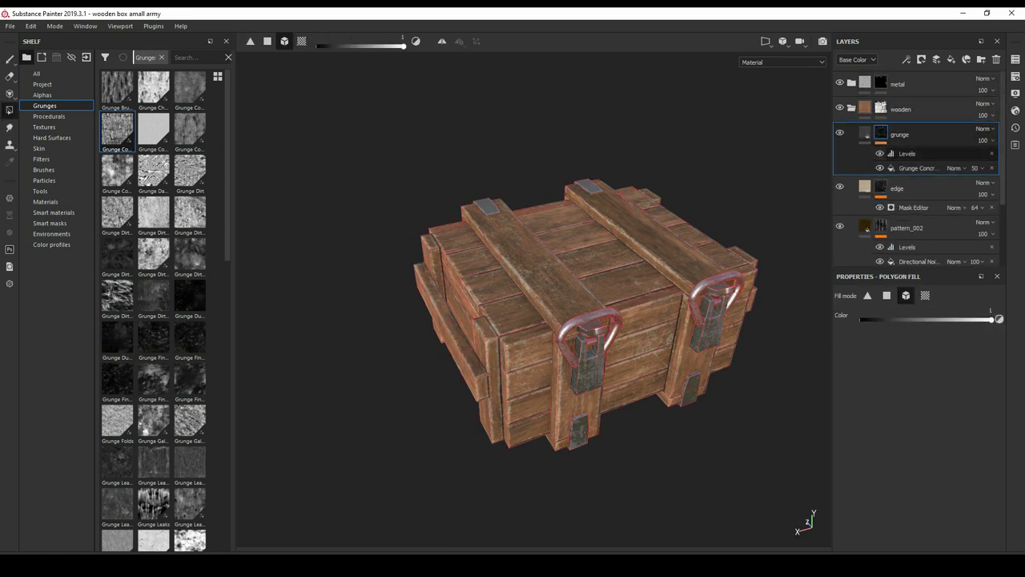
key(ctrl+z)
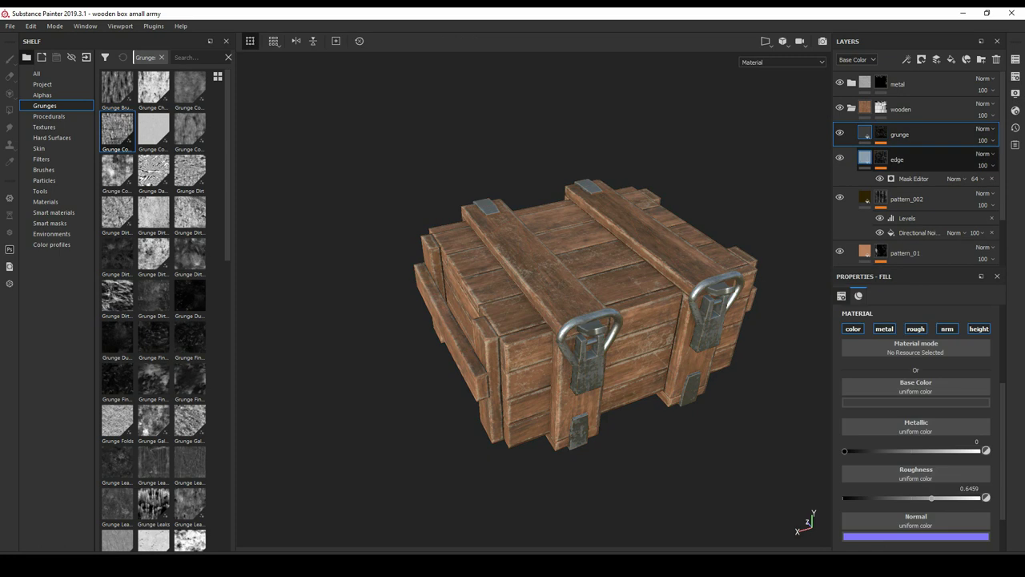
key(ctrl+z)
key(ctrl+z)
key(ctrl+z)
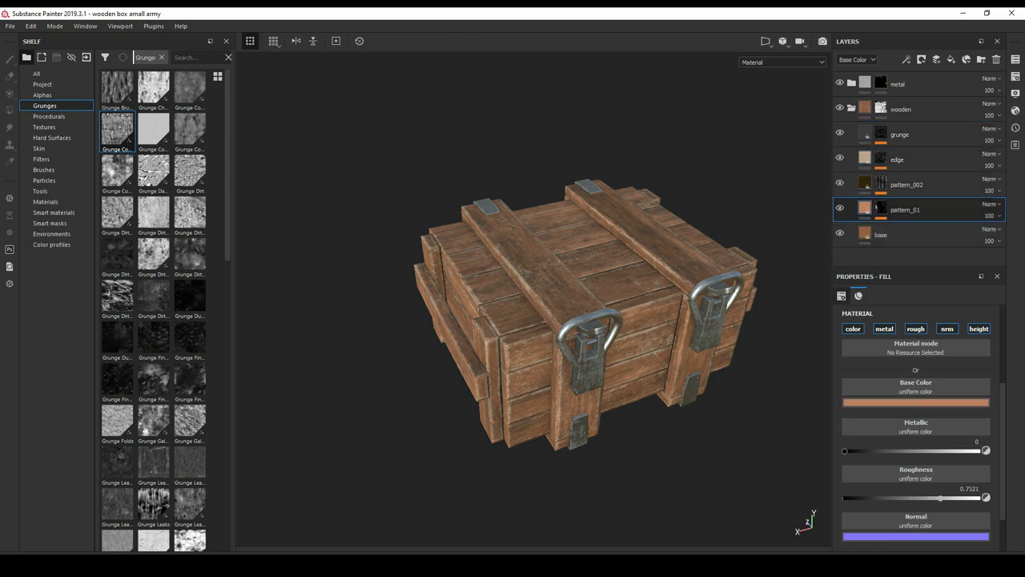
click(905, 135)
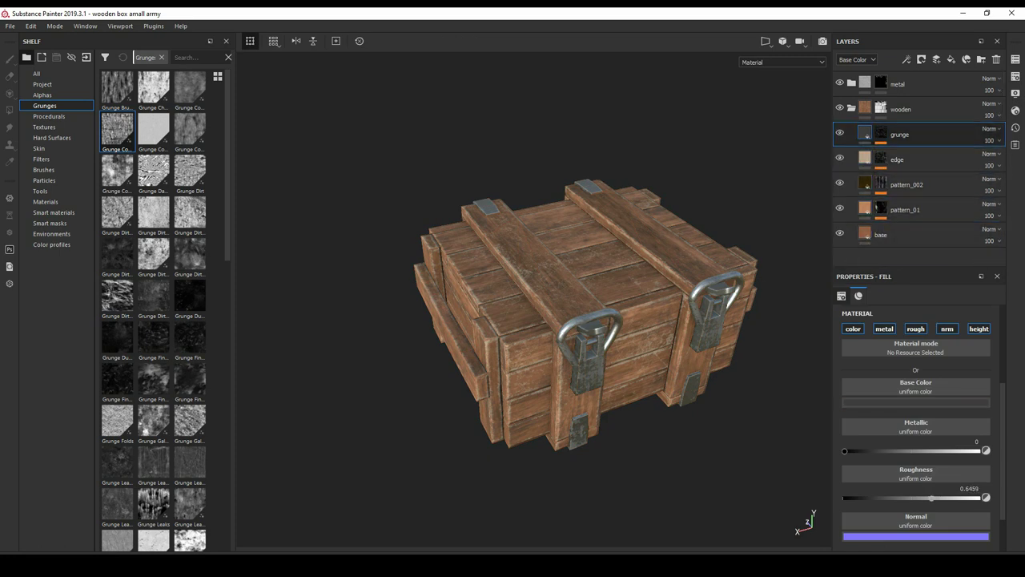
click(881, 133)
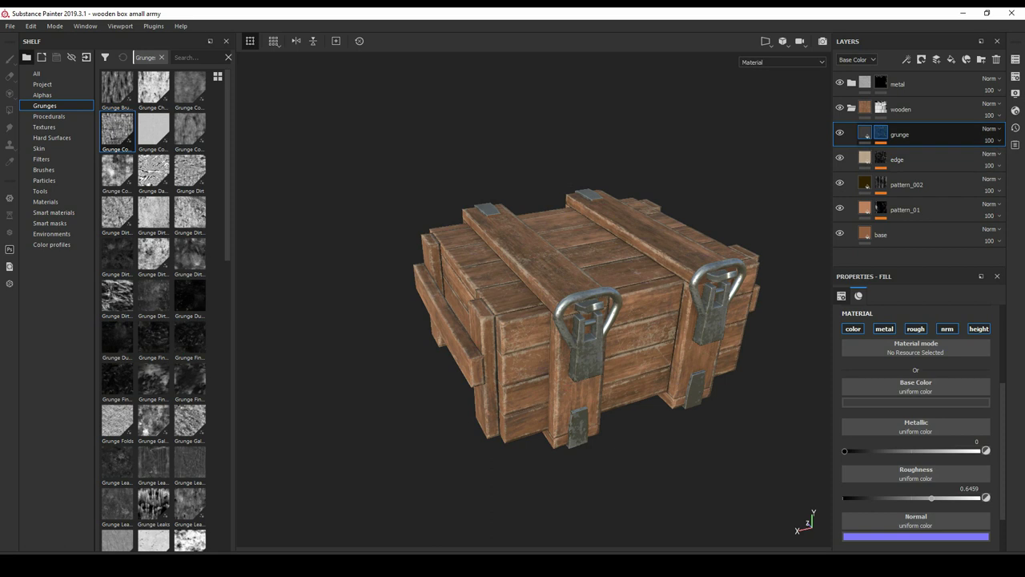
key(ctrl+z)
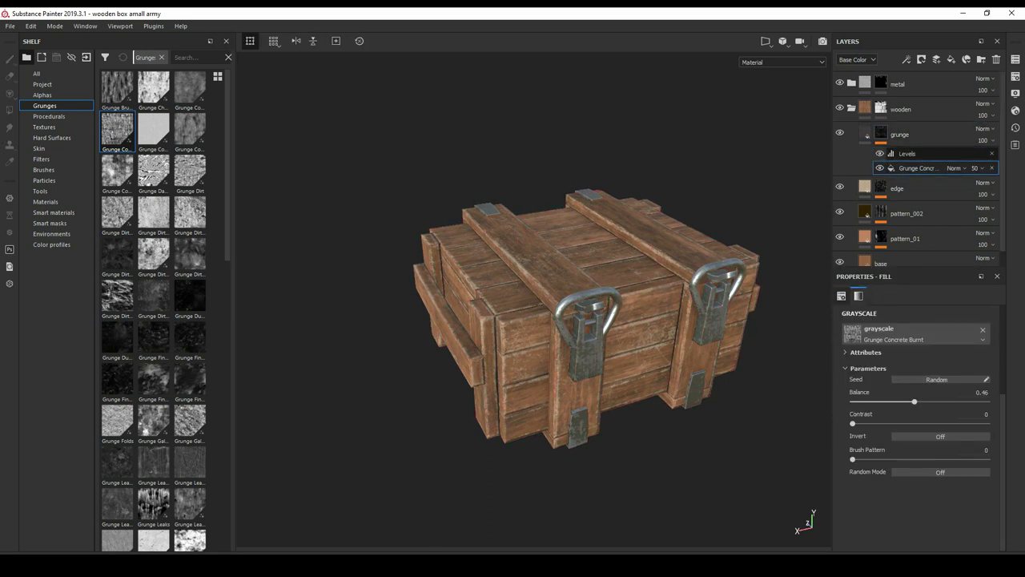
- Try raising the Grunge Concrete opacity, then revert it to 50
click(974, 168)
drag(993, 186, 1004, 187)
mouse_move(609, 320)
alt+mouse_down()
mouse_move(553, 324)
mouse_move(616, 304)
mouse_move(560, 313)
alt+mouse_up()
key(ctrl+z)
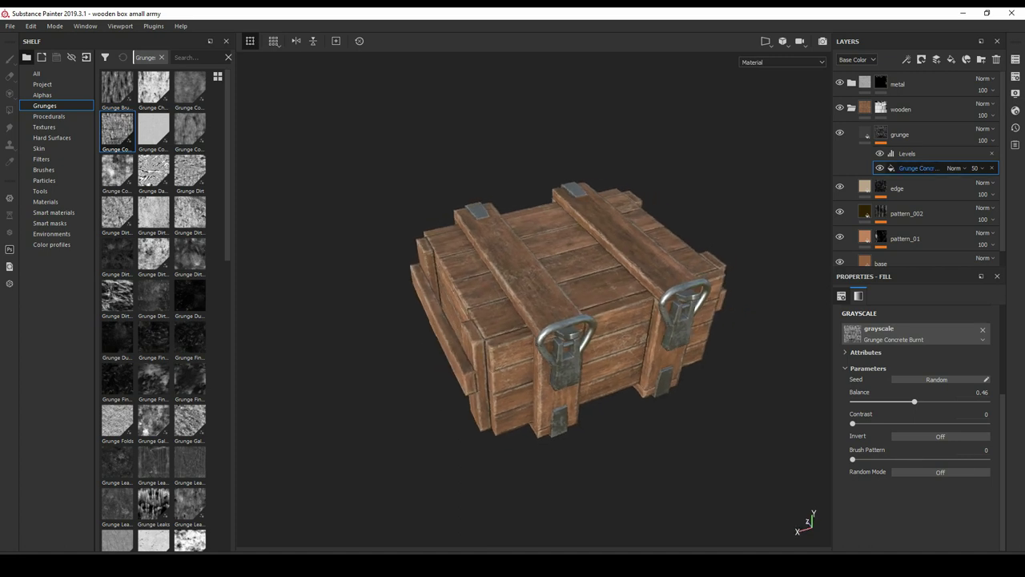
- Add a new fill layer with a black mask above the grunge layer
click(880, 134)
key(4)
click(951, 59)
right_click(867, 133)
click(896, 137)
double_click(904, 133)
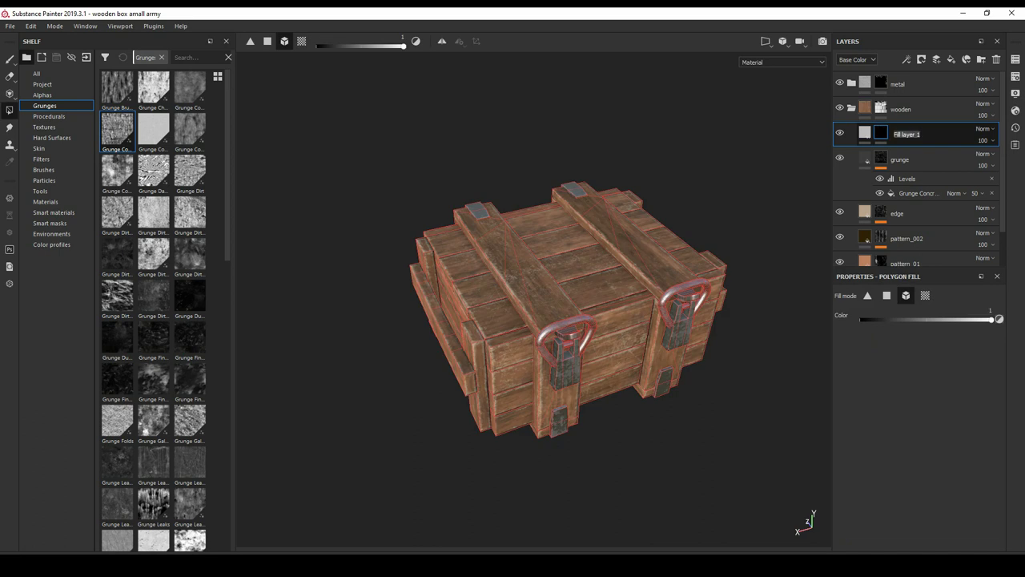
- Name the new layer 'dirt' and search all Shelf assets for 'dirt'
text(dirt)
key(Return)
click(36, 73)
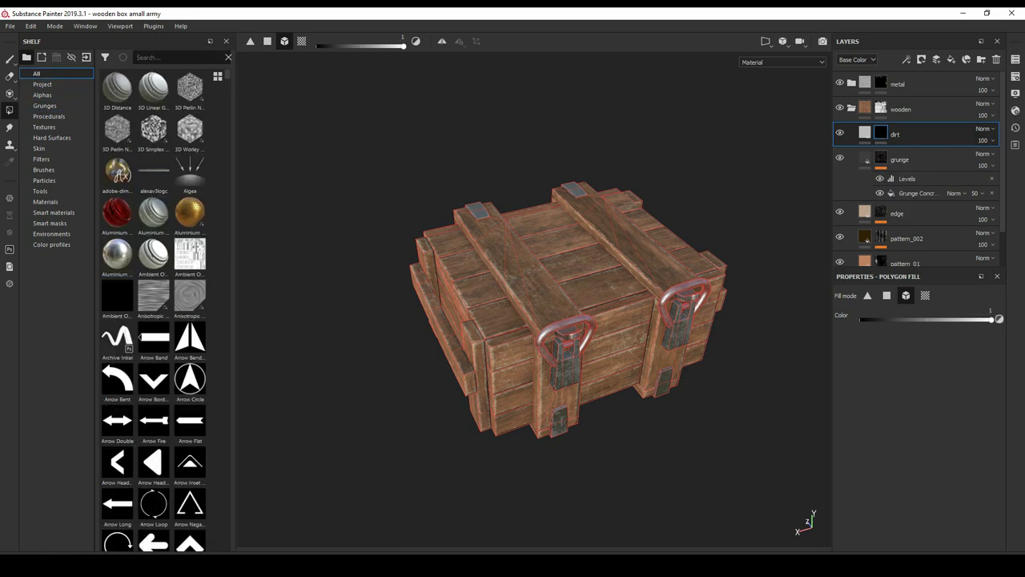
text(dirt)
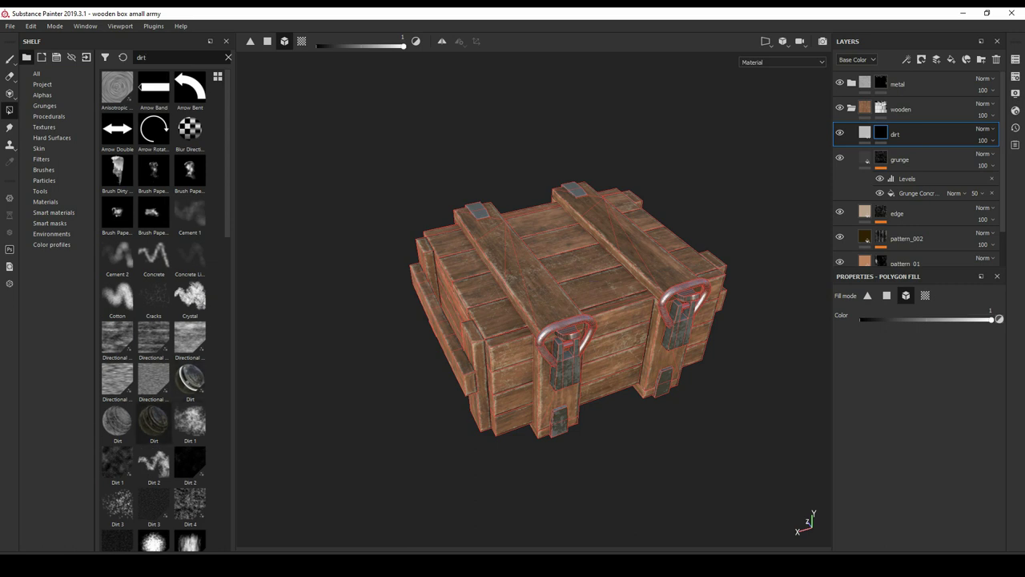
click(117, 421)
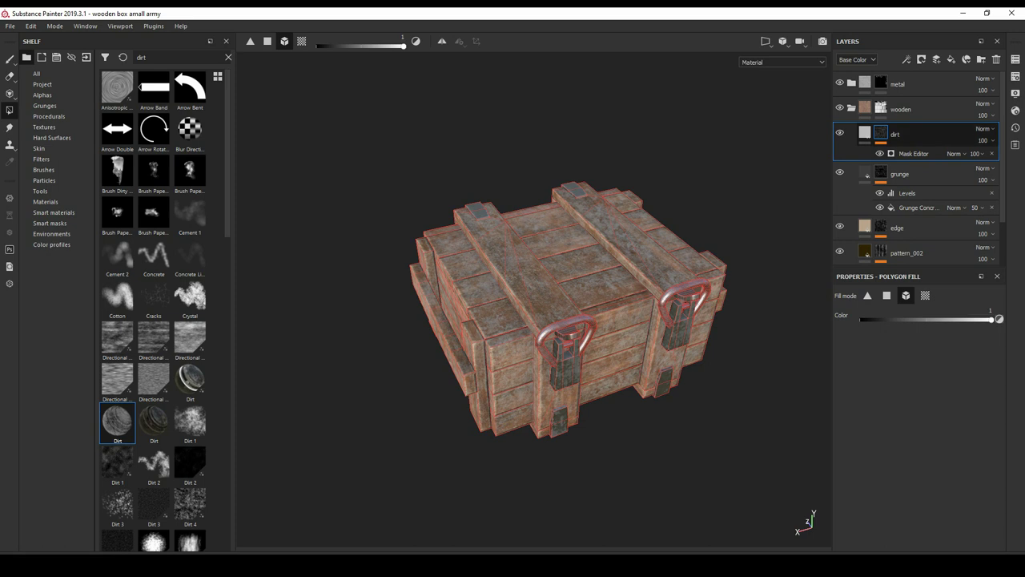
- Apply the Dust Dirty smart mask to the dirt layer
scroll(153, 304, down, 3)
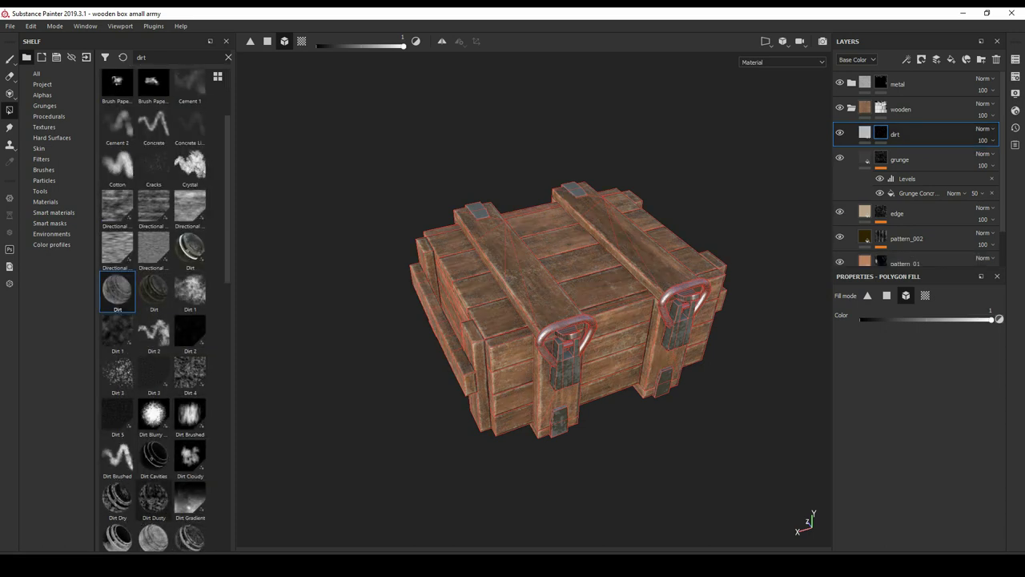
click(117, 496)
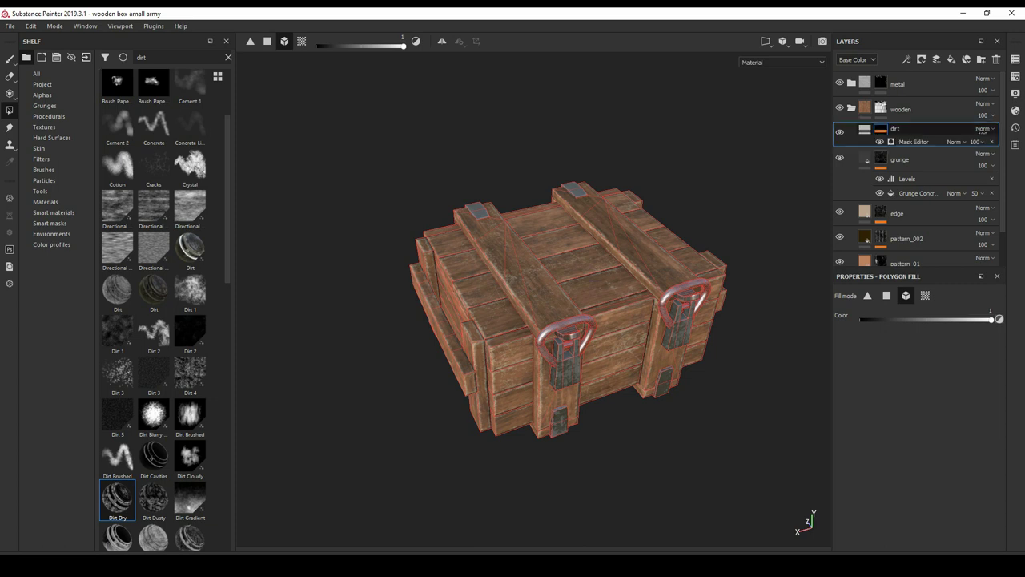
drag(117, 497, 881, 134)
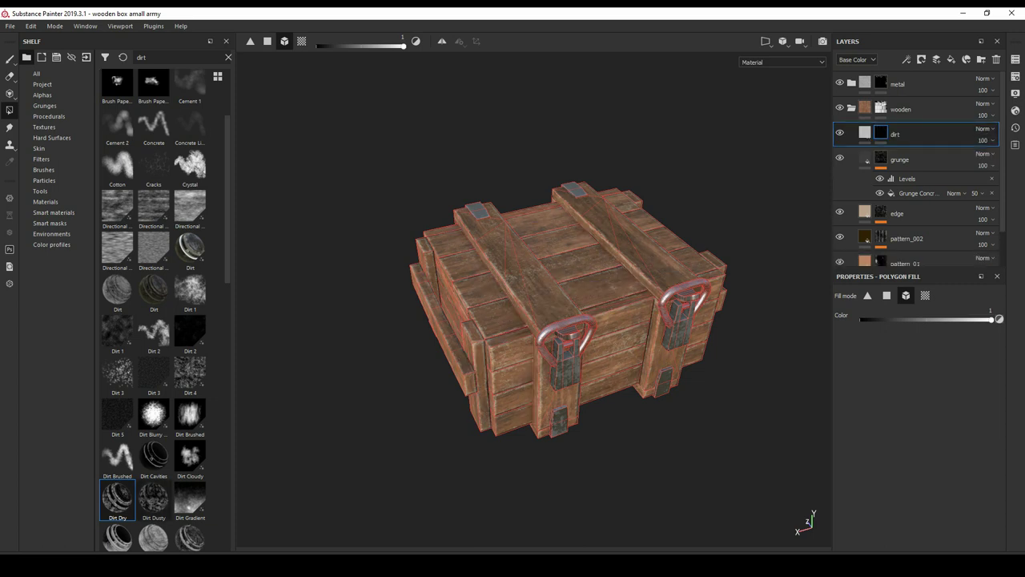
scroll(153, 320, down, 3)
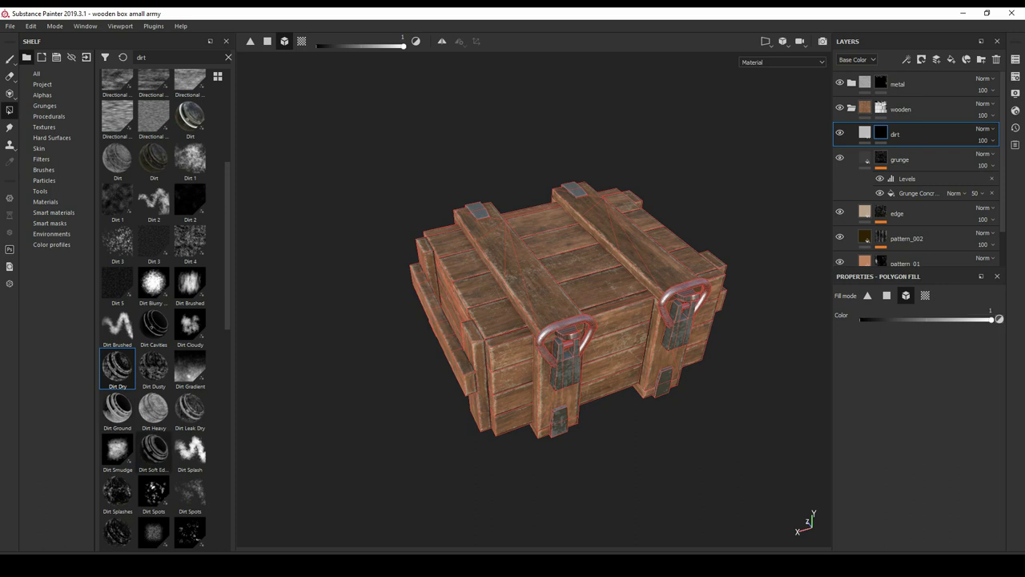
scroll(153, 361, down, 3)
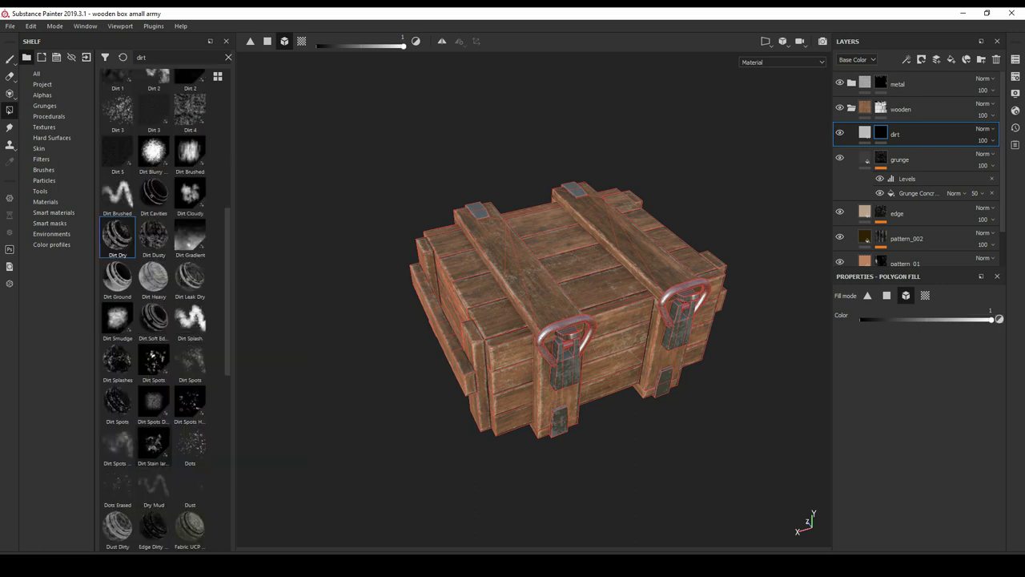
scroll(117, 396, down, 3)
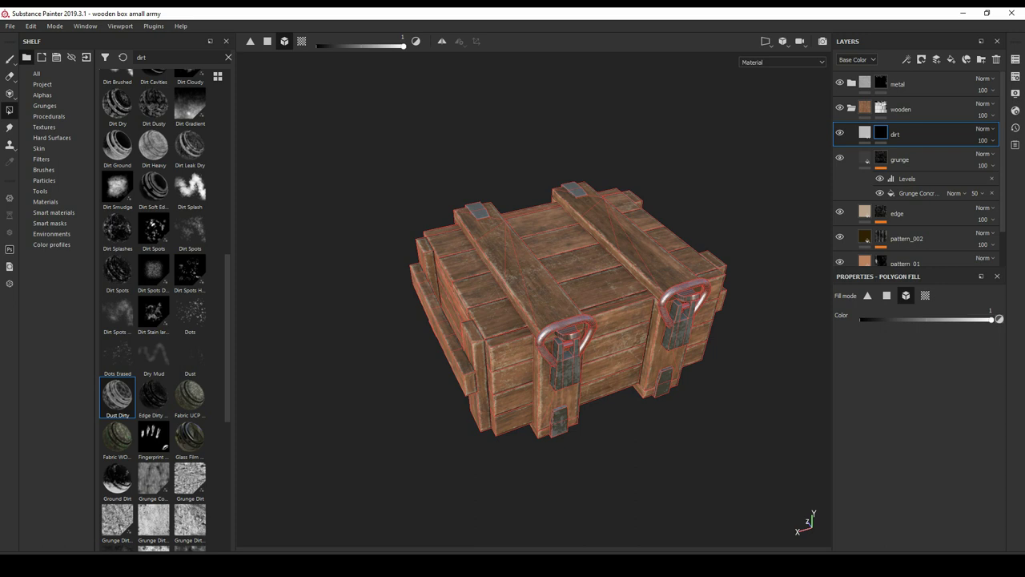
drag(117, 396, 880, 133)
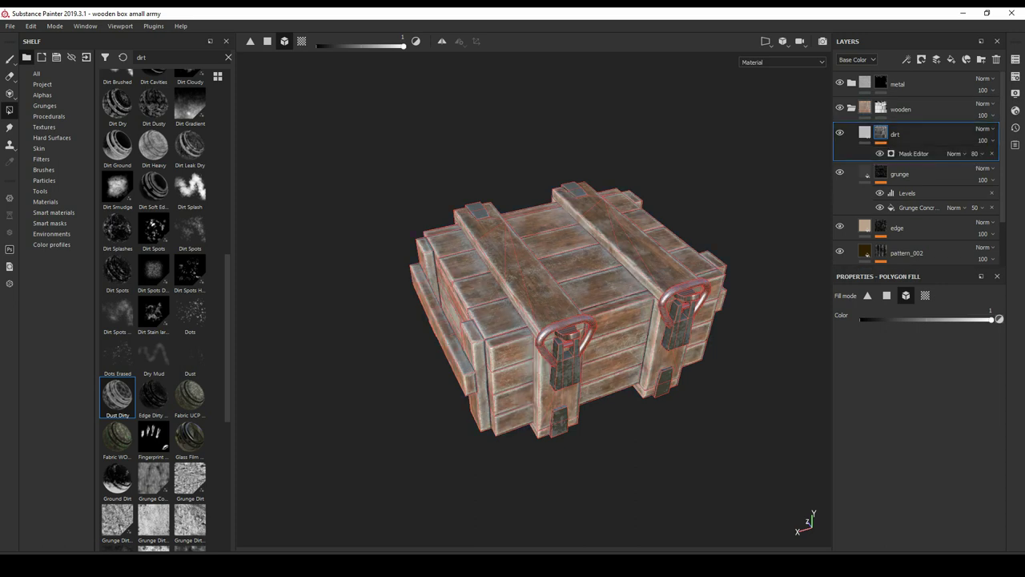
- Lower the Dust Dirty mask's Global Balance from 0.5 to 0.27
click(865, 133)
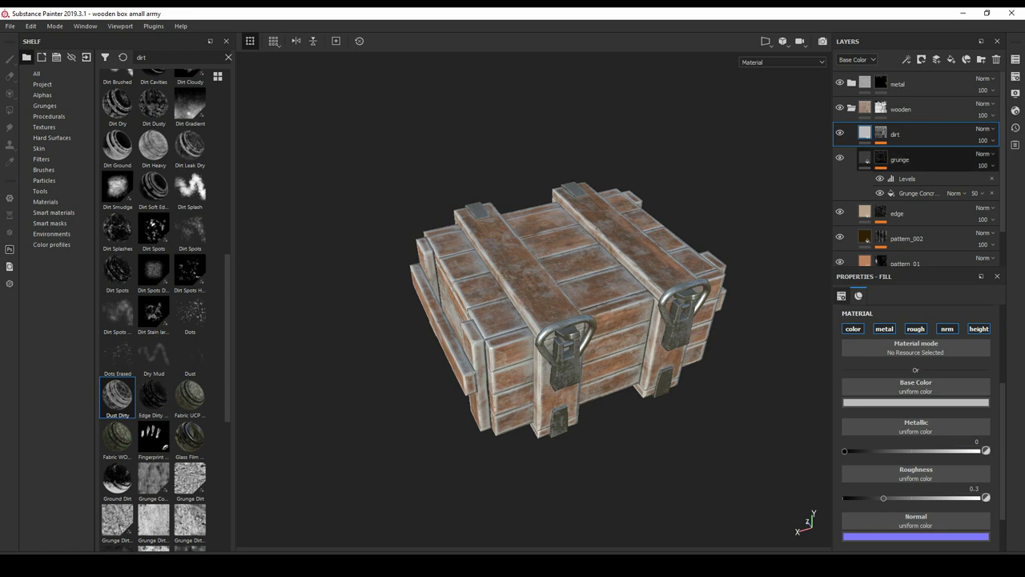
click(880, 134)
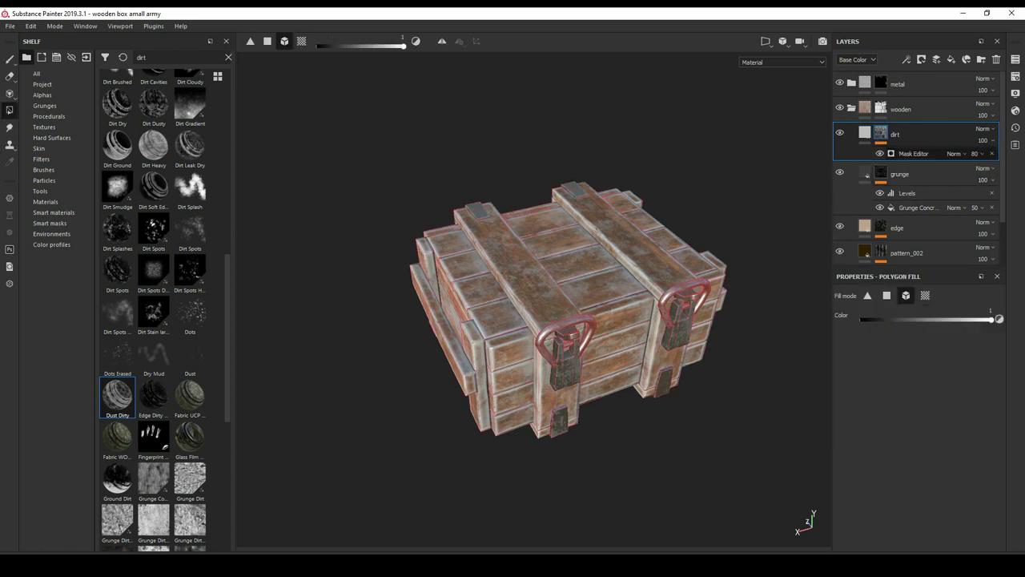
click(912, 153)
scroll(920, 416, down, 5)
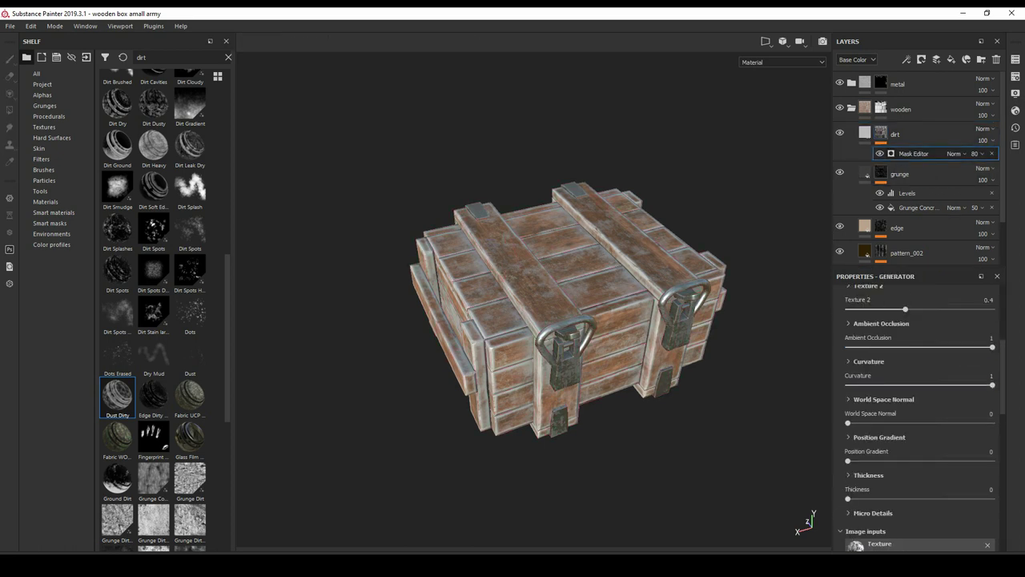
scroll(921, 416, up, 2)
scroll(921, 417, up, 2)
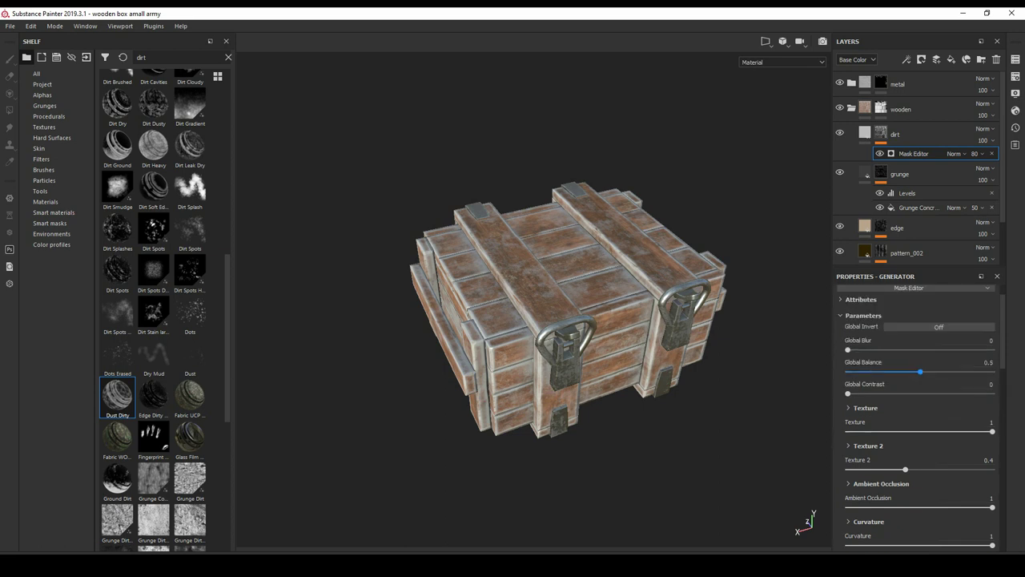
drag(920, 372, 902, 372)
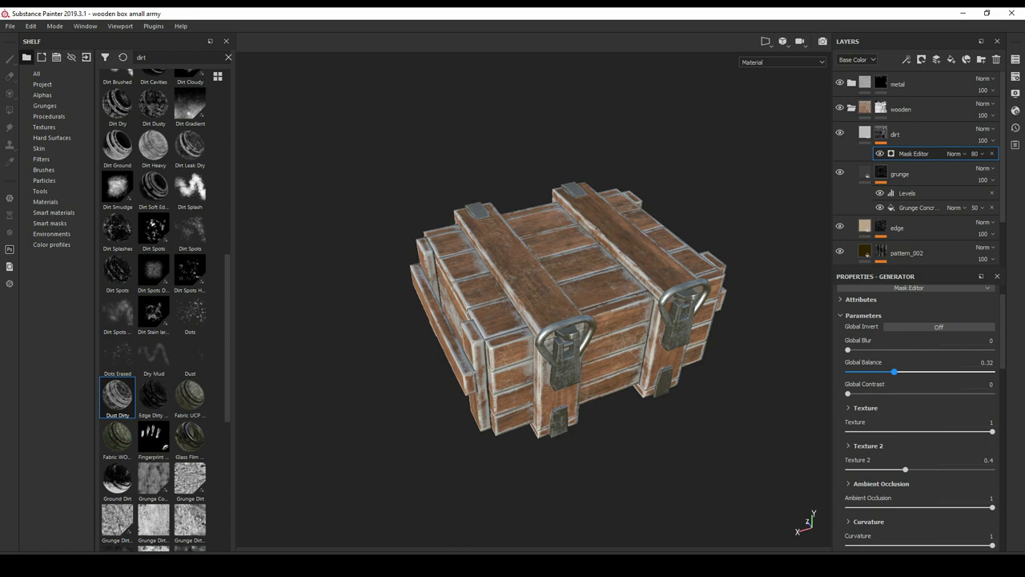
drag(892, 371, 880, 371)
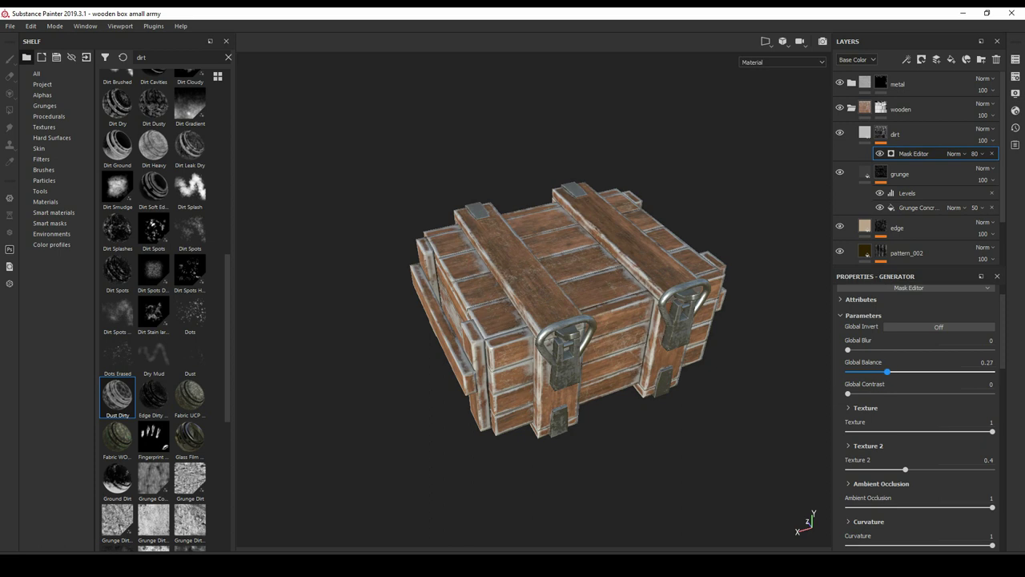
- Bring up the dirt fill's Base Color picker showing full hues
click(864, 133)
click(876, 403)
click(1004, 414)
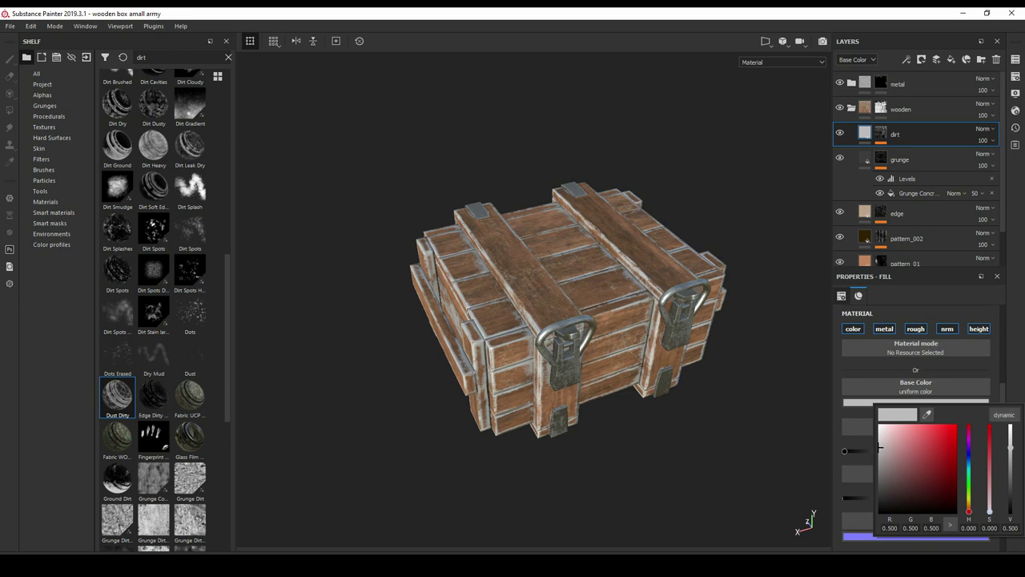
- Try a tan dirt colour, then darken it considerably
drag(968, 510, 968, 507)
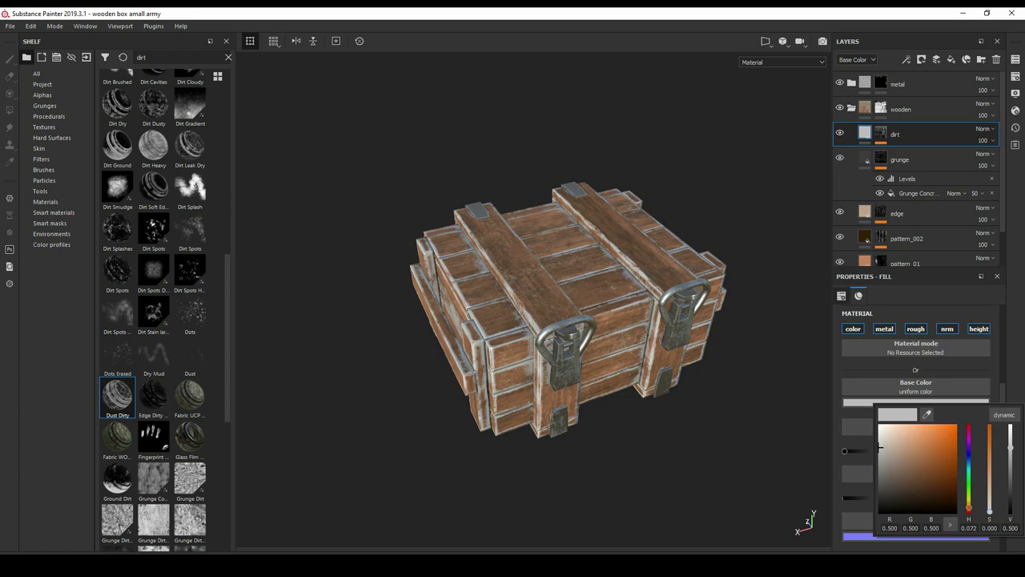
drag(879, 448, 911, 446)
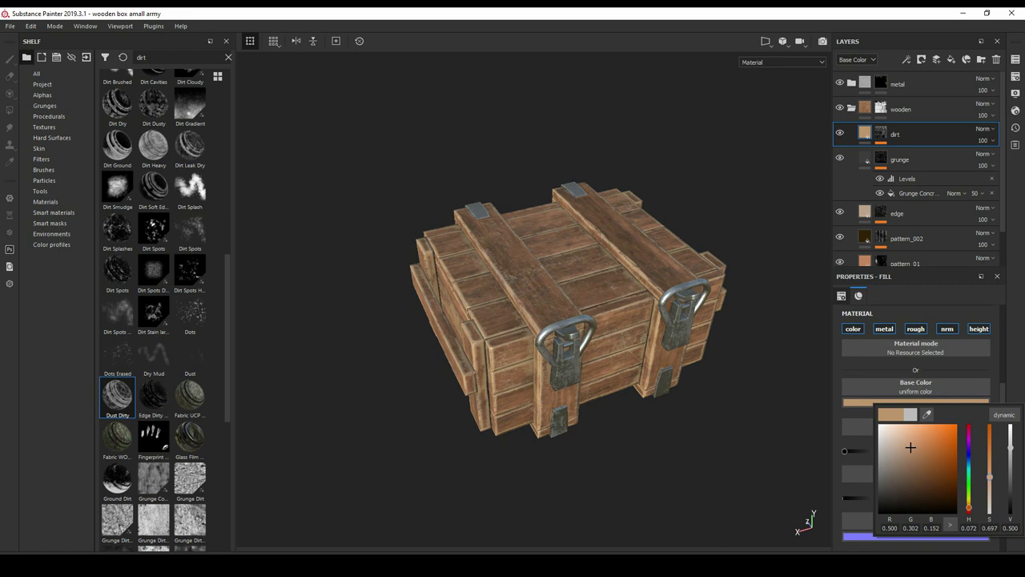
drag(910, 447, 911, 445)
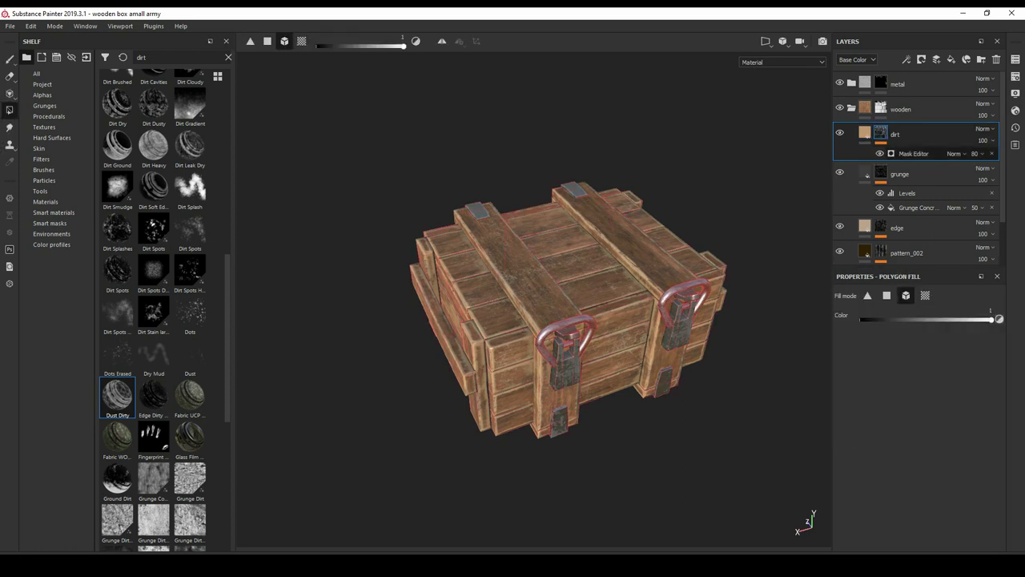
click(865, 133)
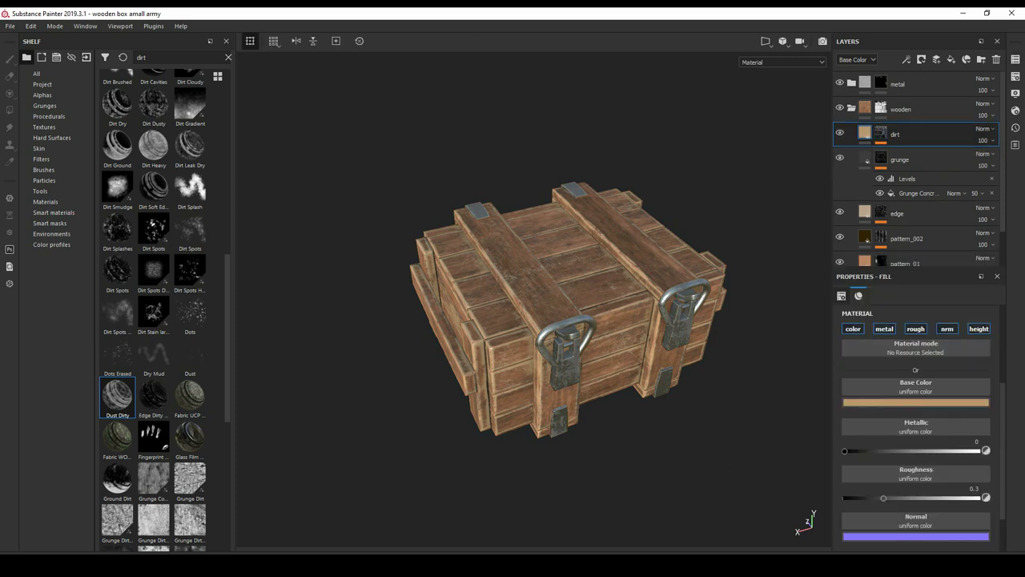
click(915, 403)
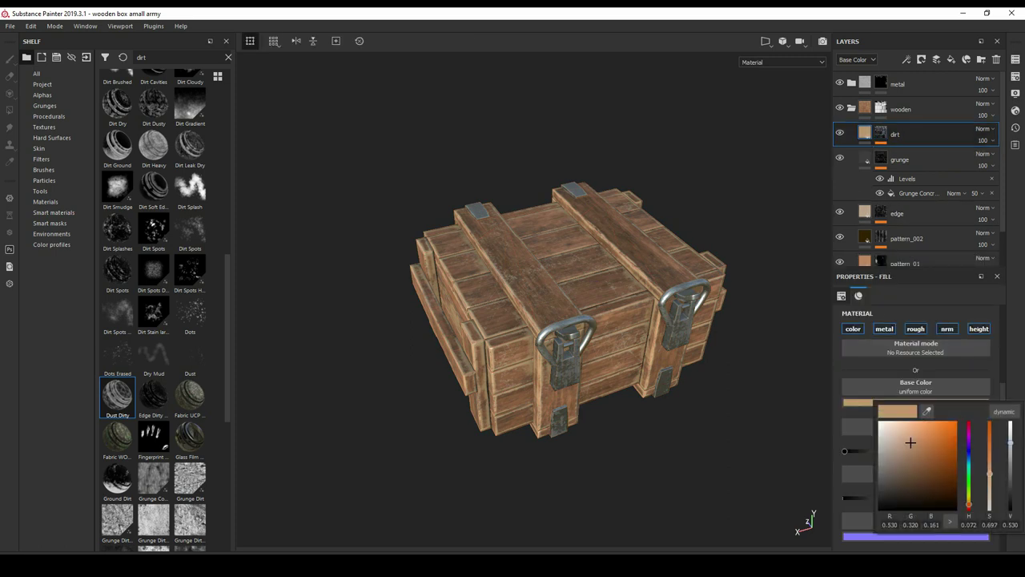
drag(910, 442, 910, 472)
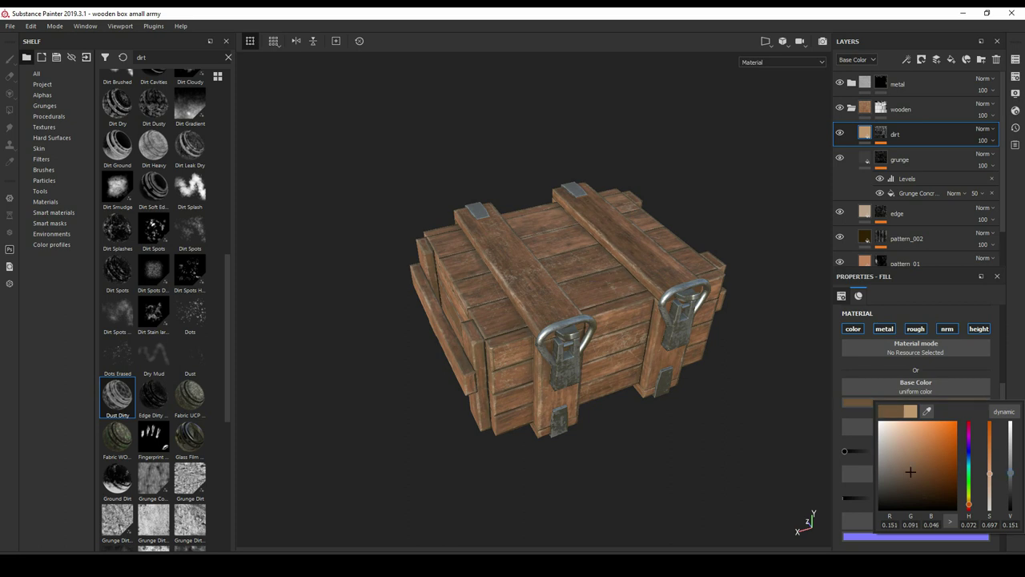
drag(910, 471, 910, 459)
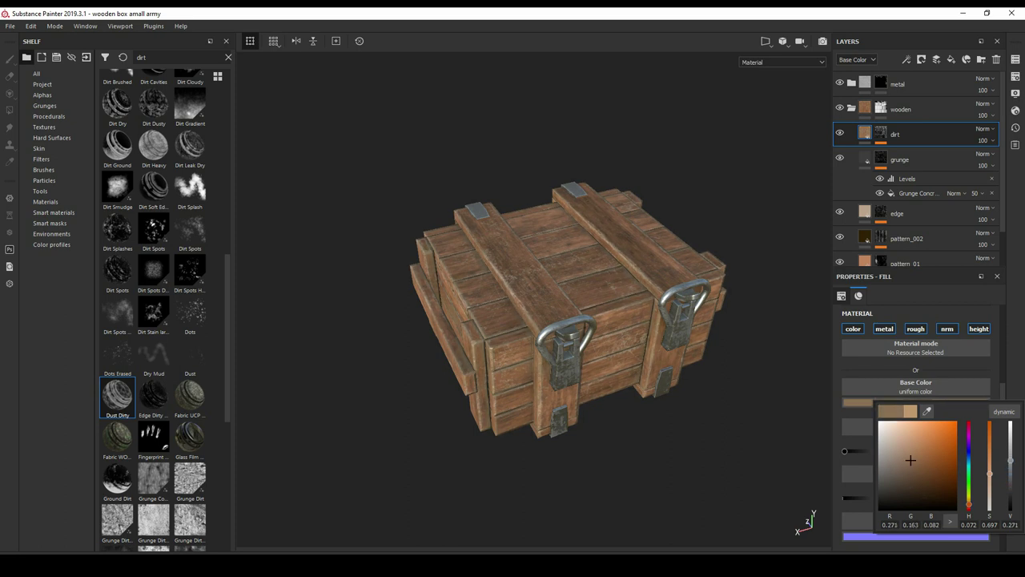
- Move the dirt hue through red to teal, muted to a dark grey-teal (~0.115/0.160/0.151)
drag(968, 504, 968, 508)
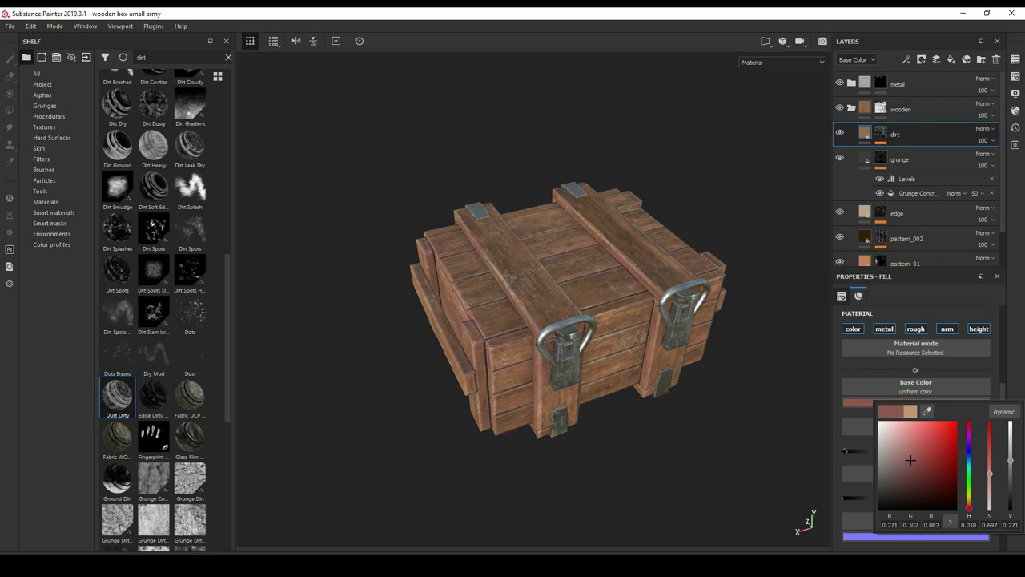
alt+drag(572, 301, 507, 230)
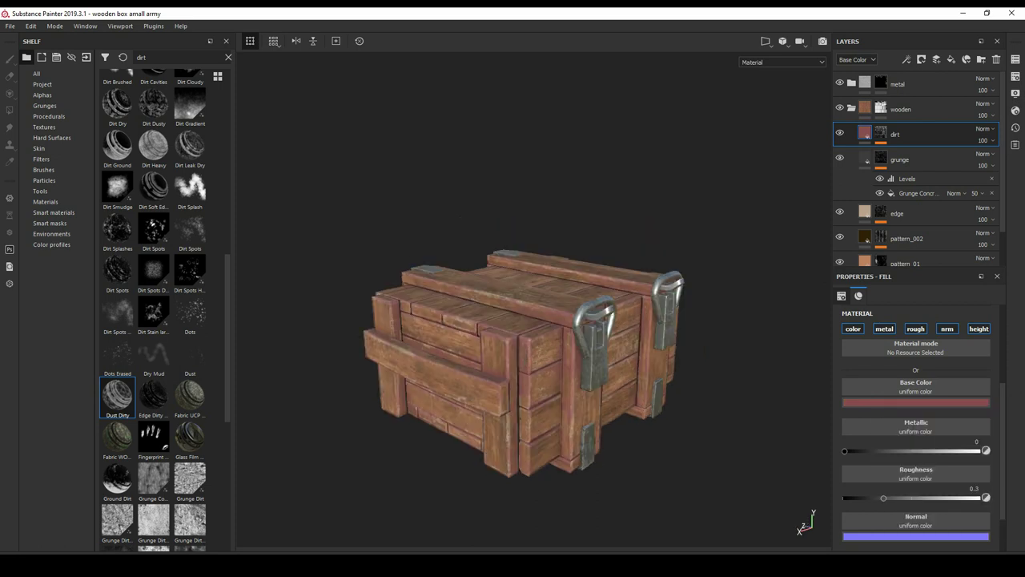
scroll(571, 321, up, 2)
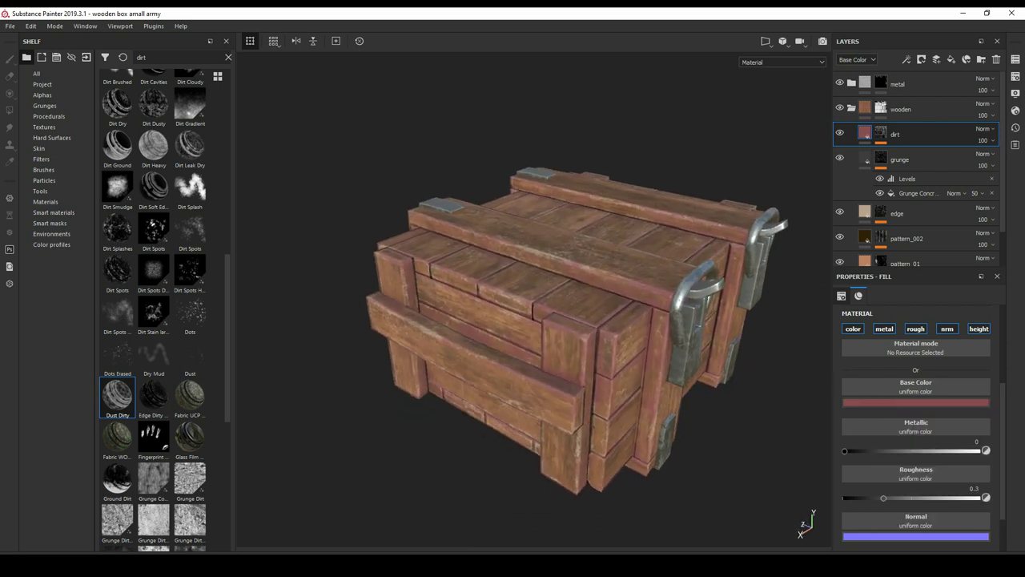
click(915, 402)
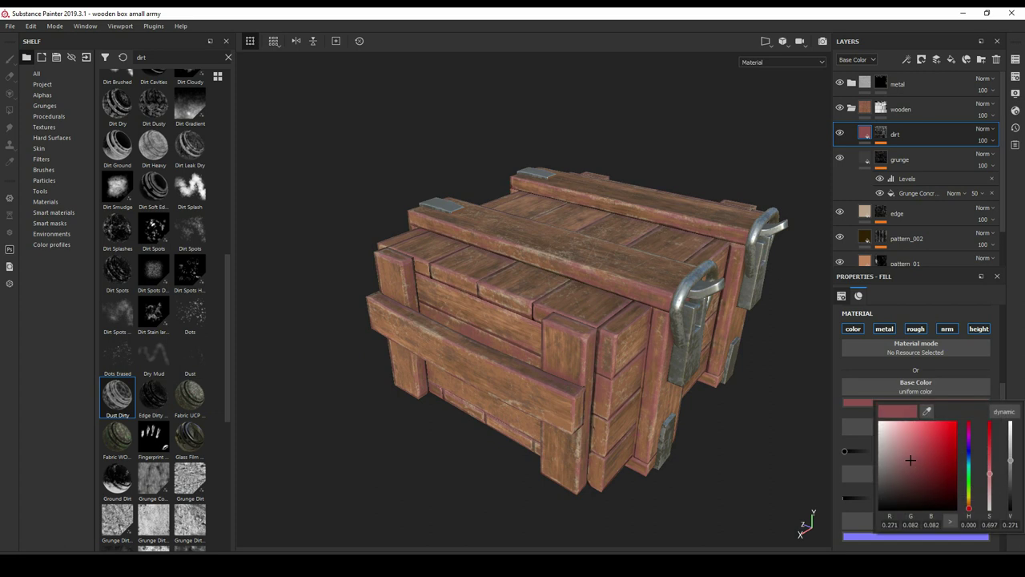
click(968, 469)
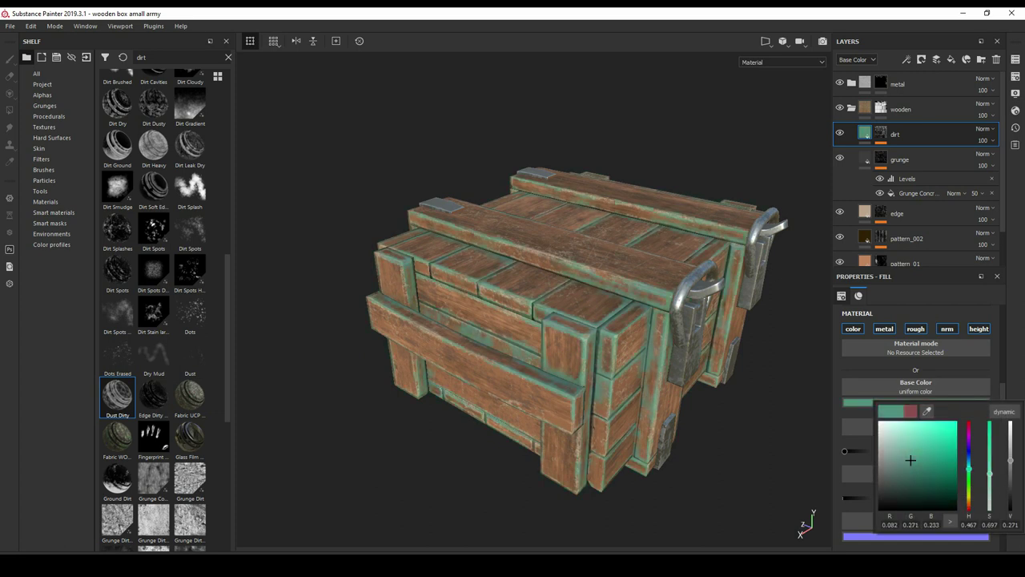
drag(911, 459, 888, 471)
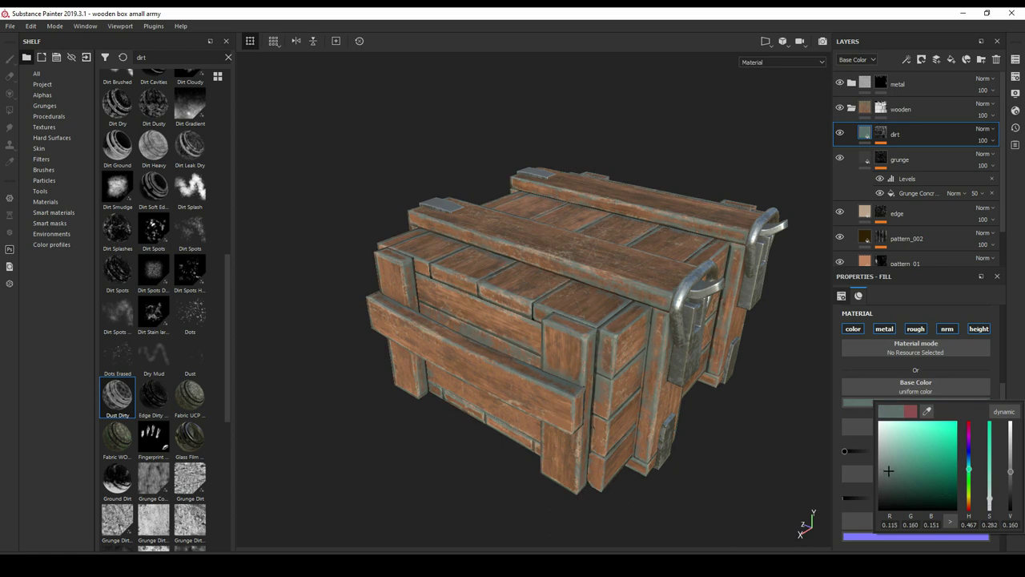
- Set the dirt mask generator opacity to 43 and turn Global Invert on
click(954, 153)
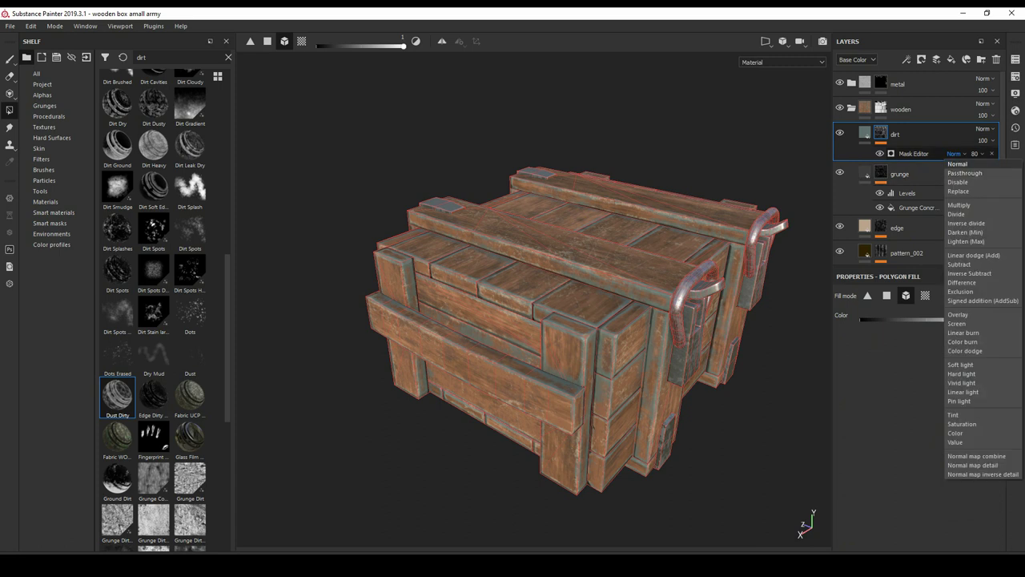
click(975, 153)
drag(1008, 172, 990, 172)
click(865, 133)
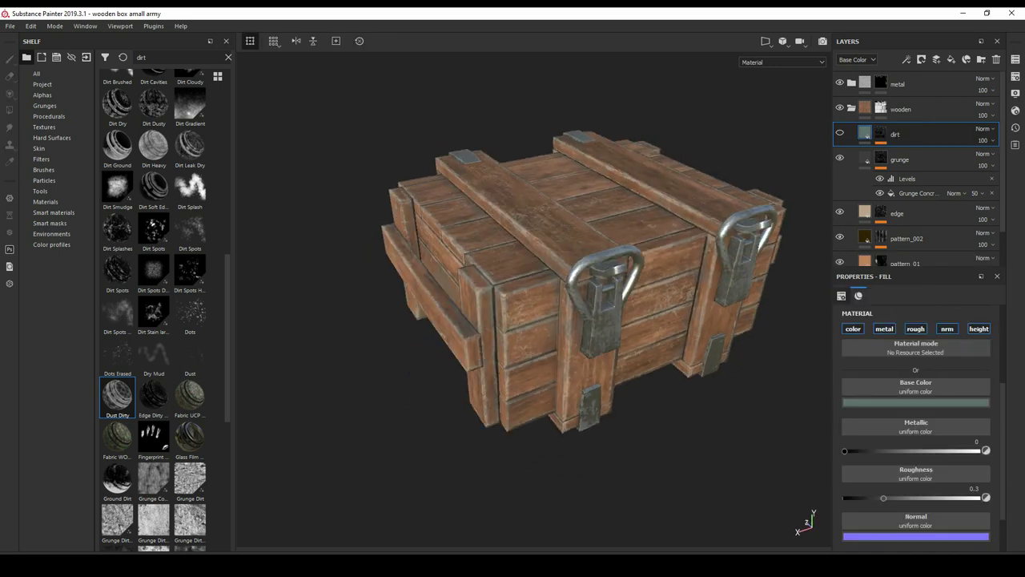
click(880, 133)
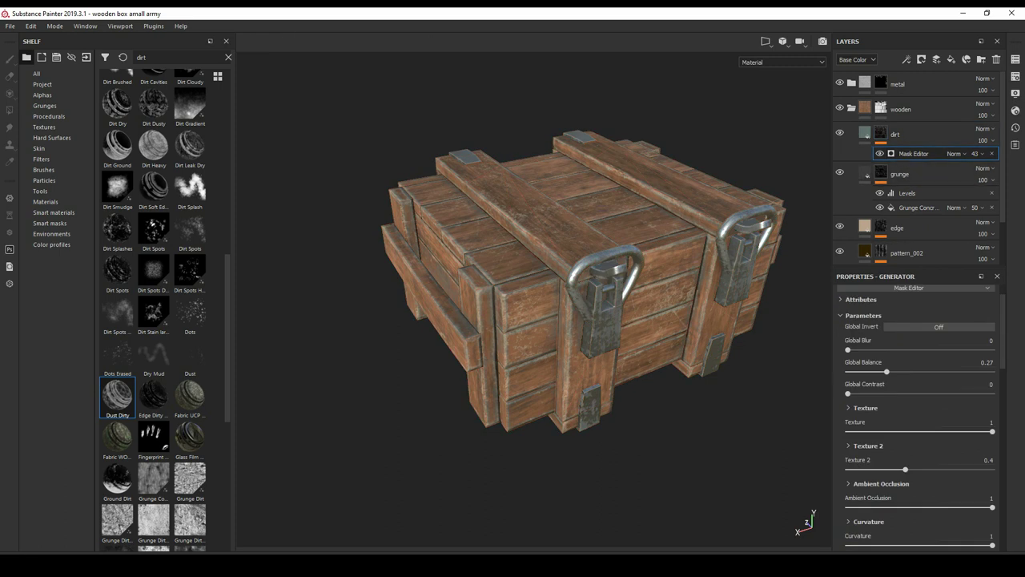
click(939, 358)
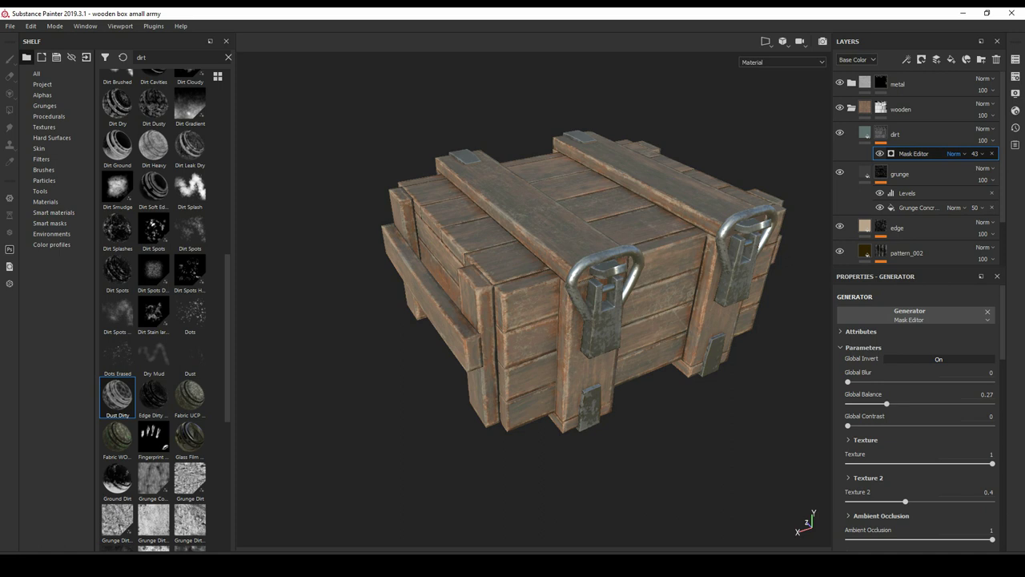
click(906, 59)
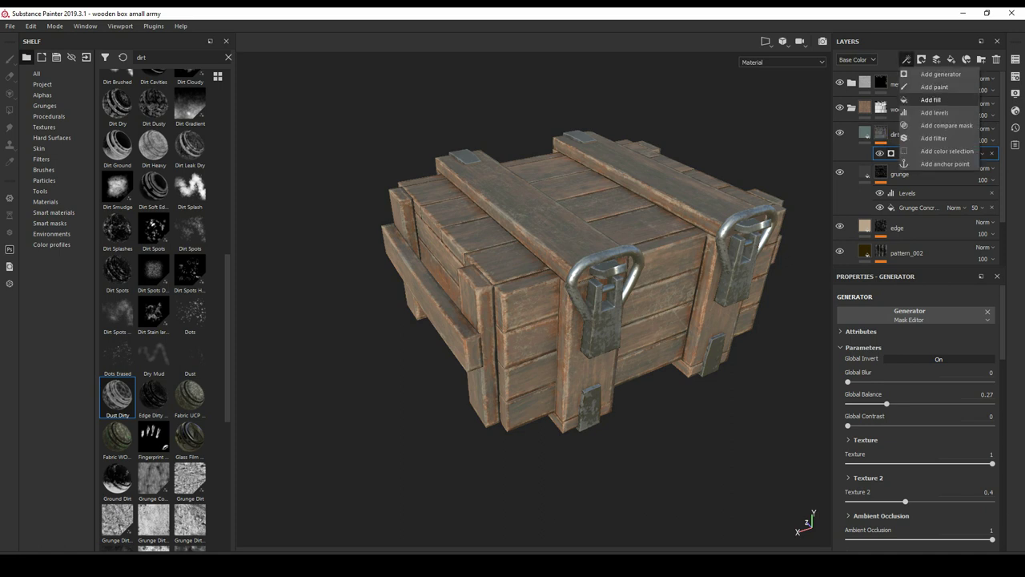
click(933, 112)
drag(865, 320, 888, 320)
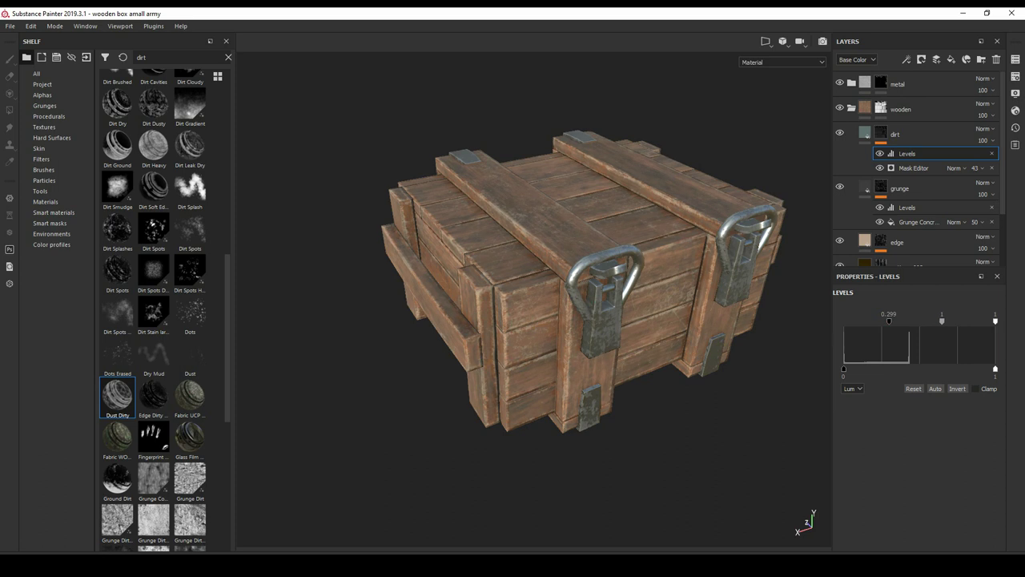
drag(942, 320, 899, 320)
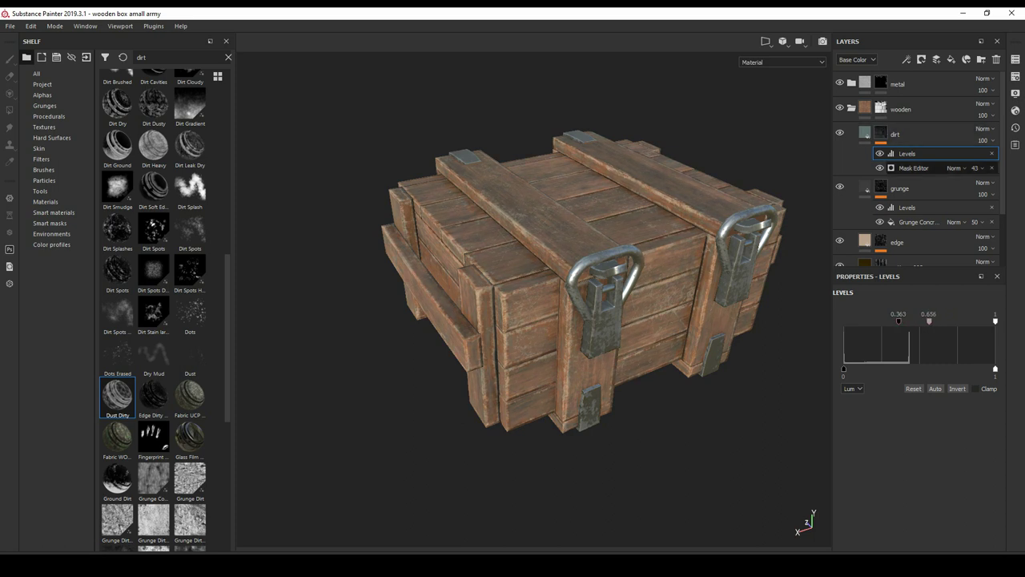
click(913, 168)
mouse_move(974, 169)
mouse_down()
mouse_move(1015, 187)
mouse_move(990, 186)
mouse_up()
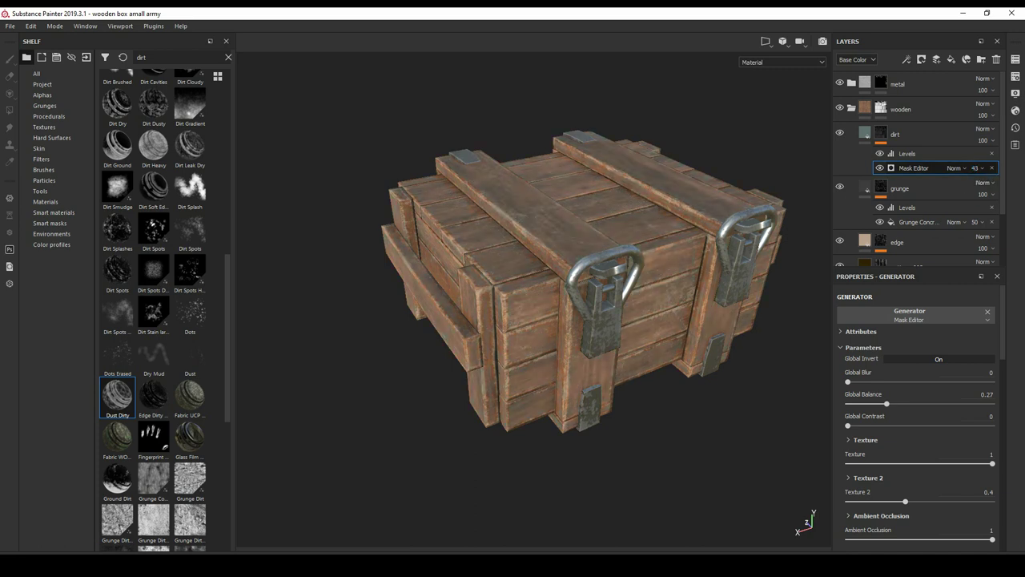
- Undo the Levels effect and settle the dirt mask's Curvature at 0.69
key(ctrl+z)
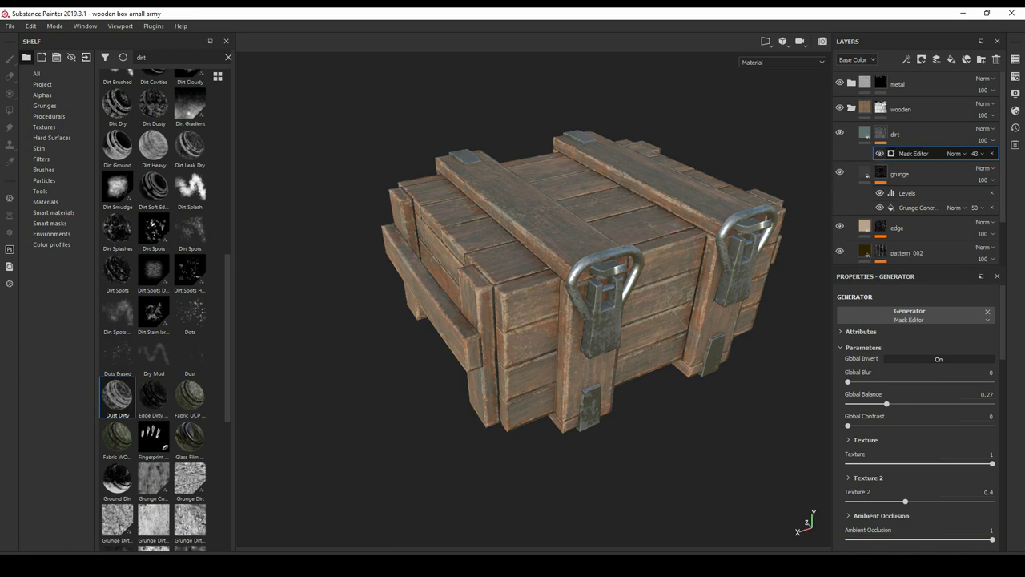
key(ctrl+z)
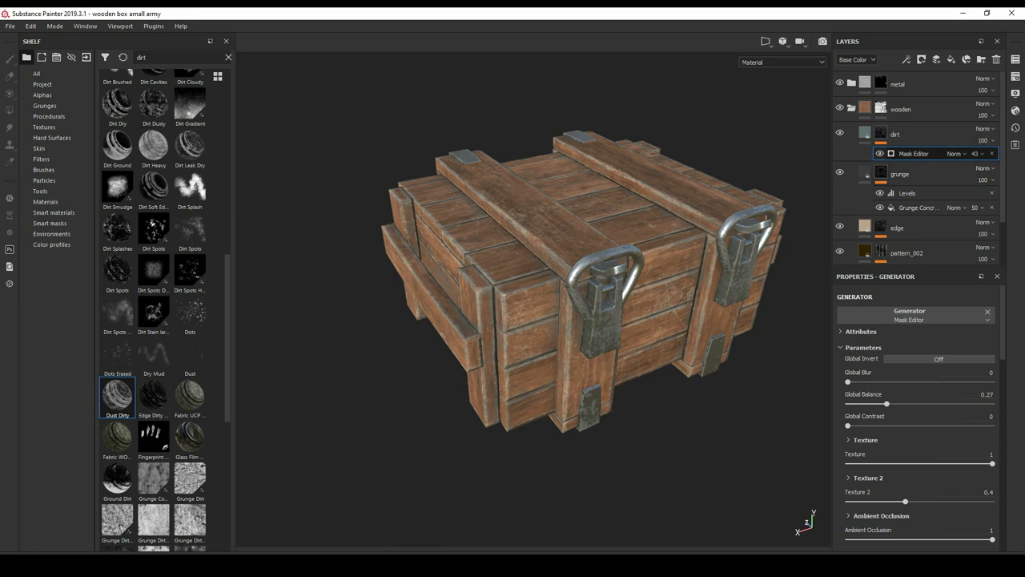
scroll(937, 361, down, 1)
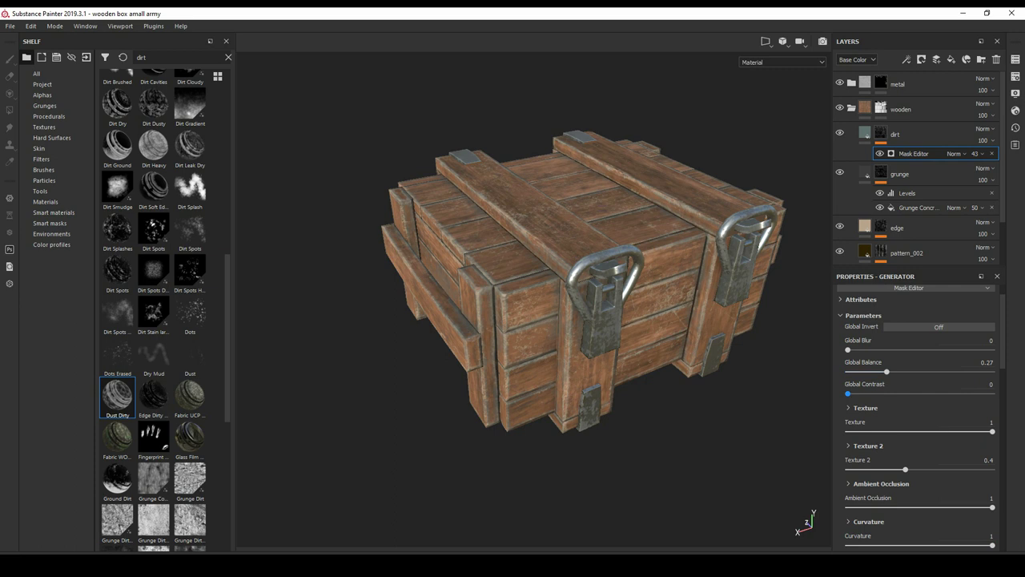
scroll(921, 417, down, 1)
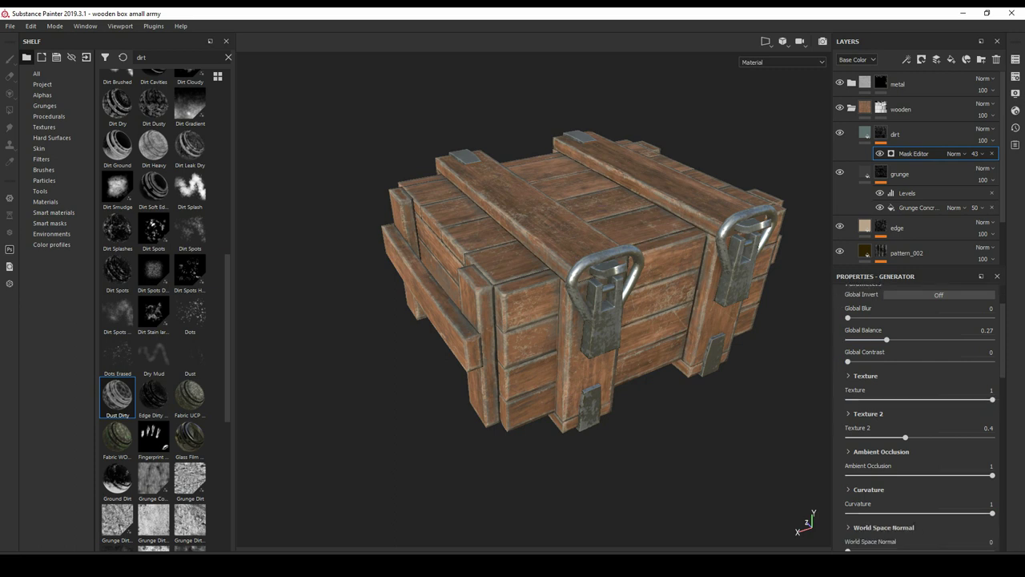
scroll(921, 416, down, 1)
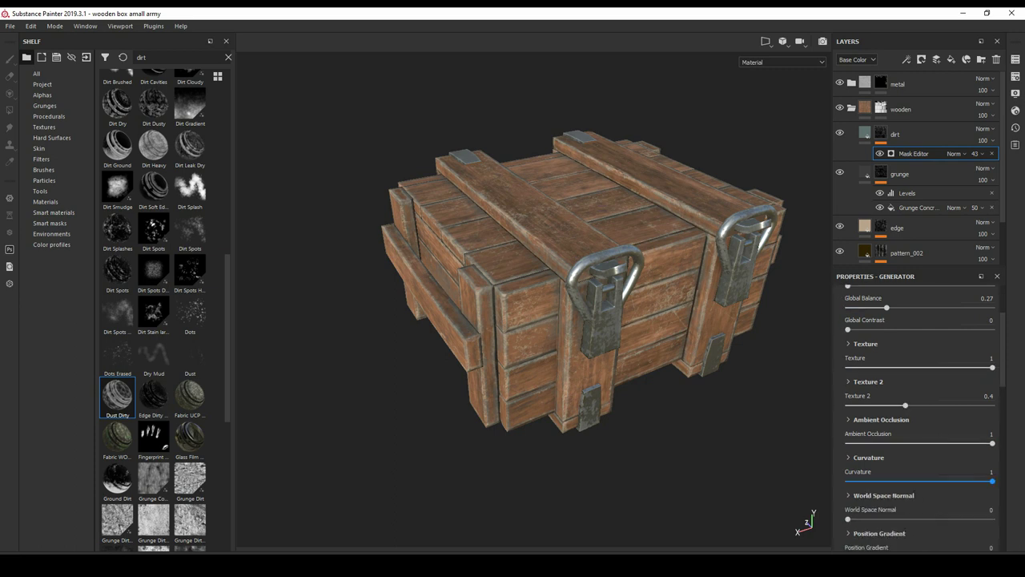
drag(992, 480, 919, 481)
mouse_move(920, 481)
mouse_down()
mouse_move(906, 480)
mouse_move(923, 480)
mouse_up()
mouse_move(922, 481)
mouse_down()
mouse_move(958, 480)
mouse_move(947, 481)
mouse_up()
mouse_move(560, 320)
alt+mouse_down()
mouse_move(496, 321)
mouse_move(593, 320)
mouse_move(609, 272)
mouse_move(609, 336)
alt+mouse_up()
alt+drag(529, 304, 504, 320)
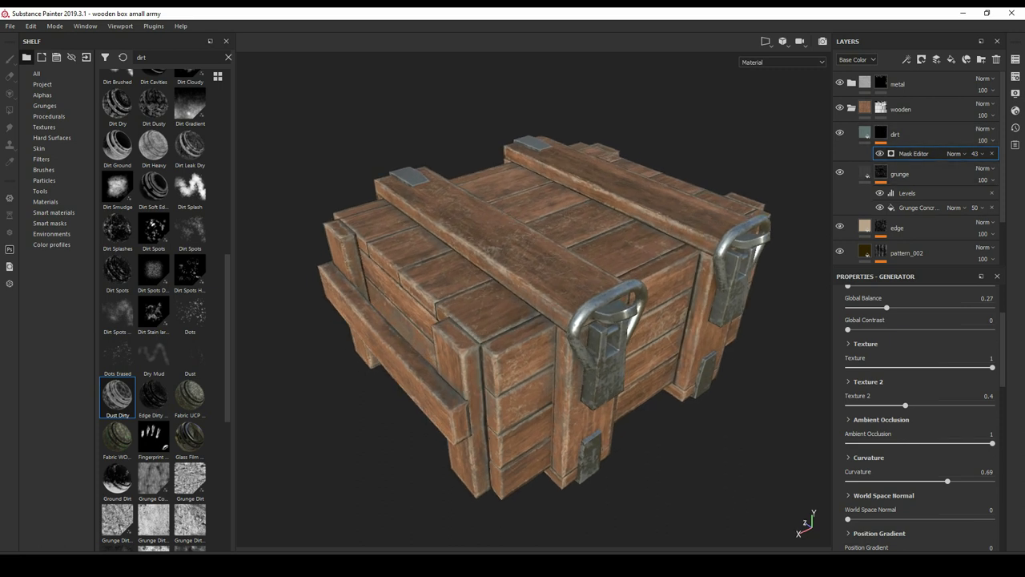
- Lower the dirt mask editor's opacity to 28 and inspect the crate
click(975, 153)
text(28)
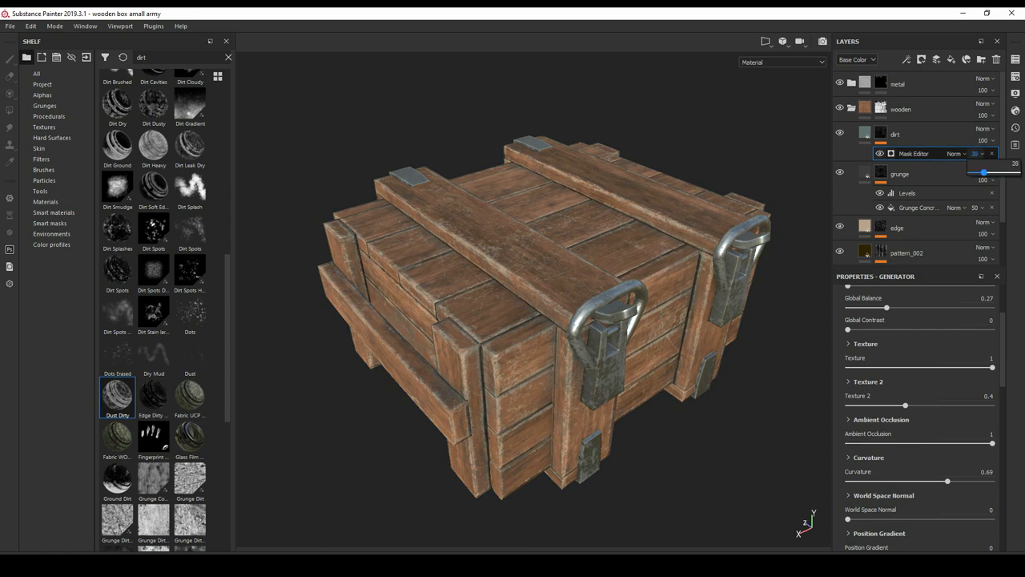
alt+drag(561, 320, 496, 257)
alt+drag(520, 320, 601, 313)
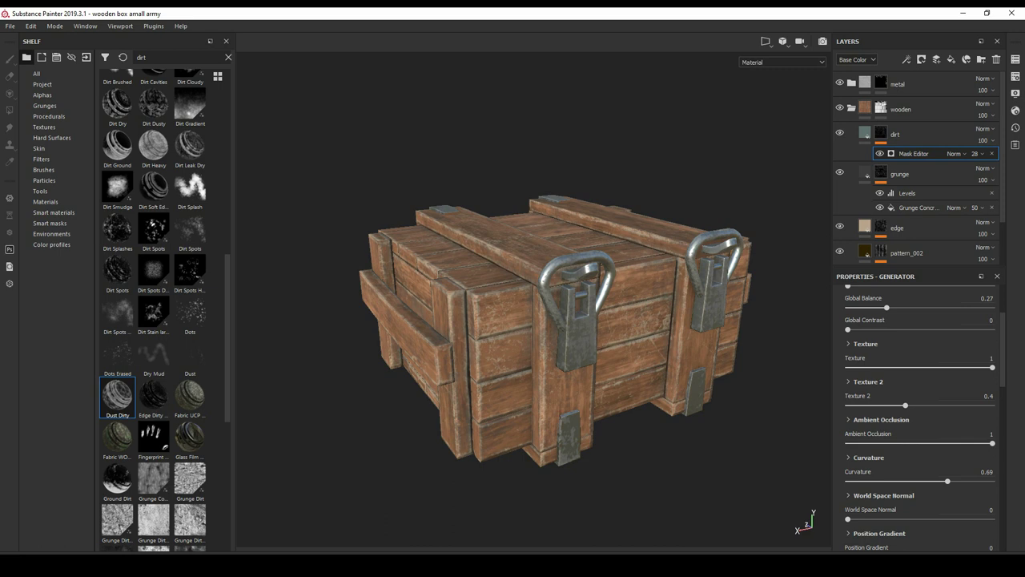
mouse_move(560, 320)
alt+mouse_down()
mouse_move(400, 324)
mouse_move(480, 320)
alt+mouse_up()
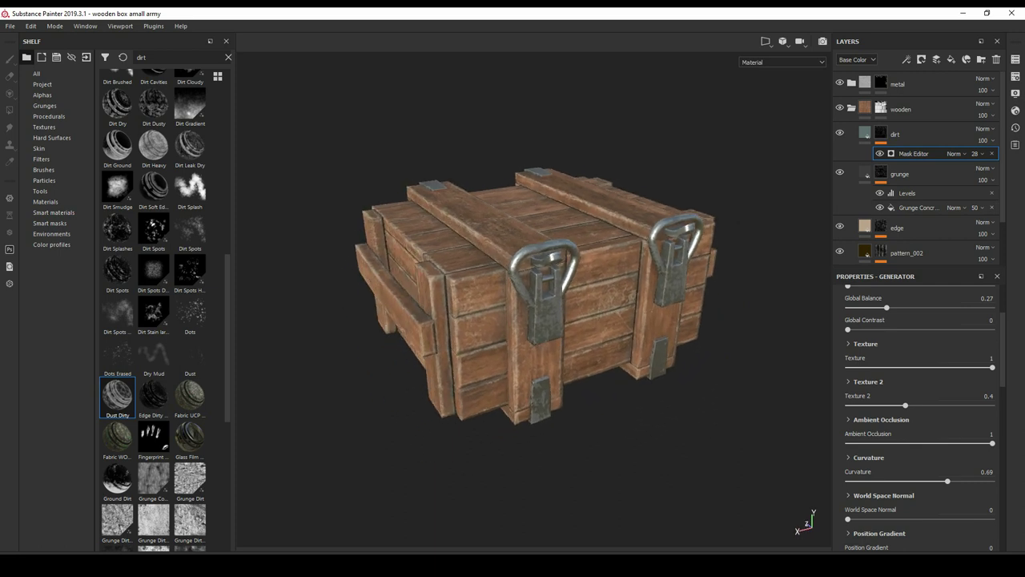
- Set the dirt fill layer's Height to about -0.2062 so the dust sits recessed
click(865, 133)
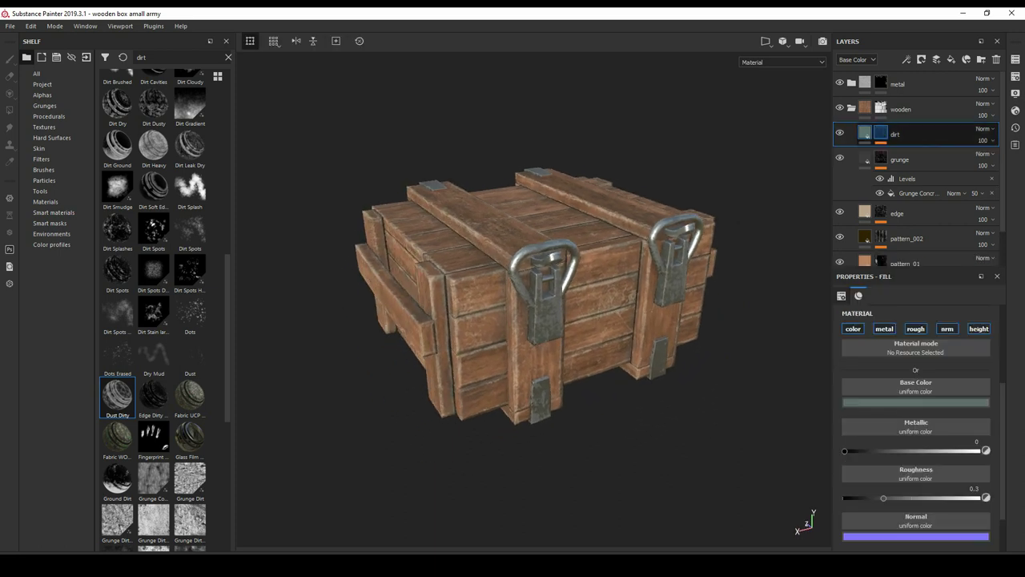
click(881, 133)
click(864, 133)
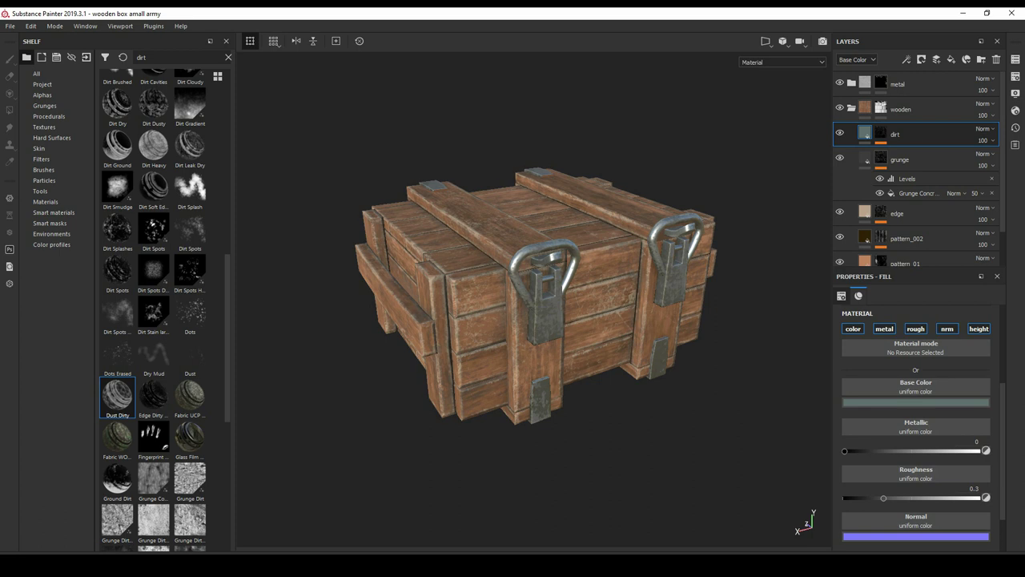
scroll(915, 427, down, 2)
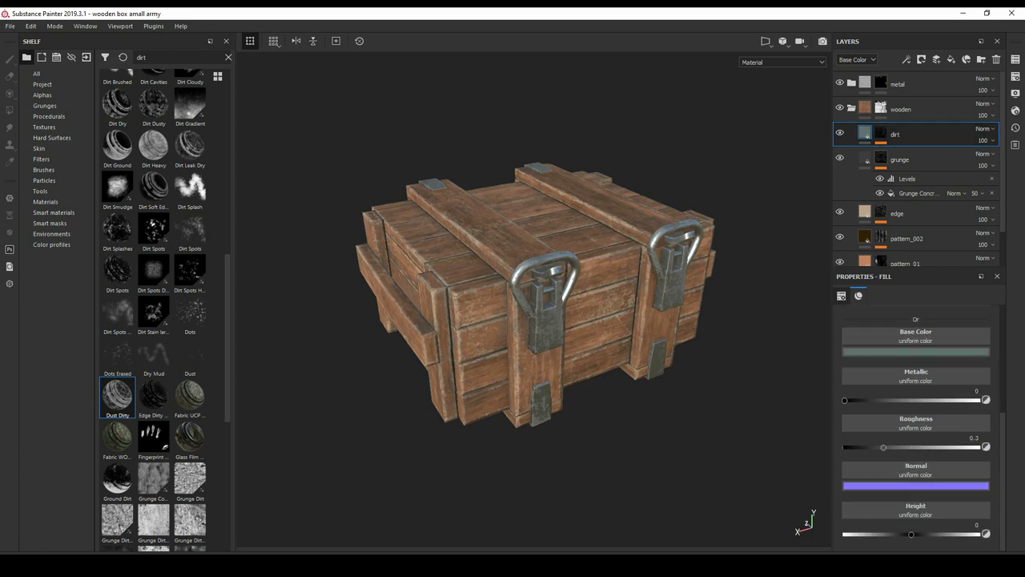
scroll(916, 428, up, 2)
scroll(915, 428, down, 2)
scroll(497, 192, up, 3)
alt+drag(496, 192, 463, 254)
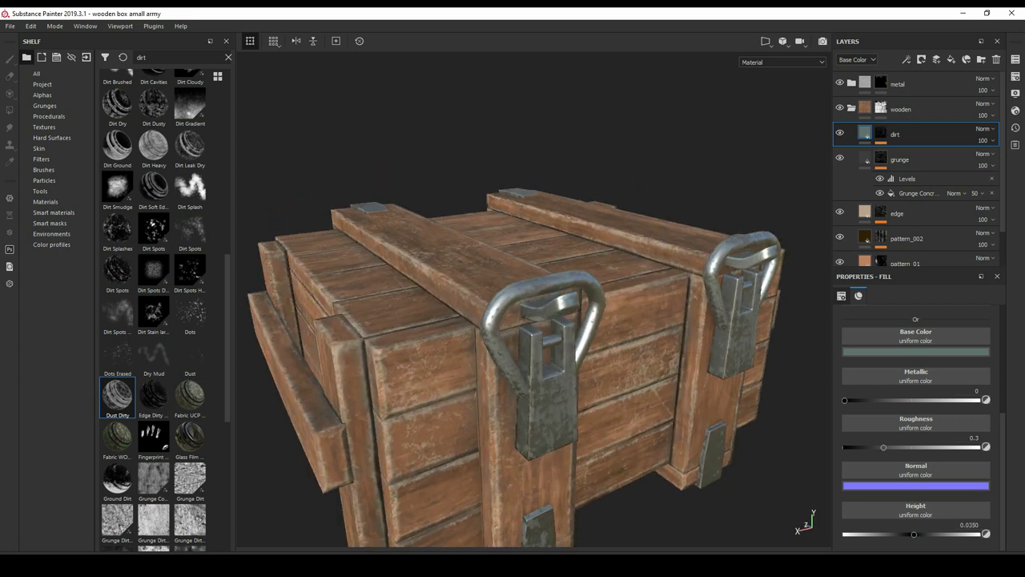
scroll(601, 424, up, 3)
scroll(581, 368, up, 2)
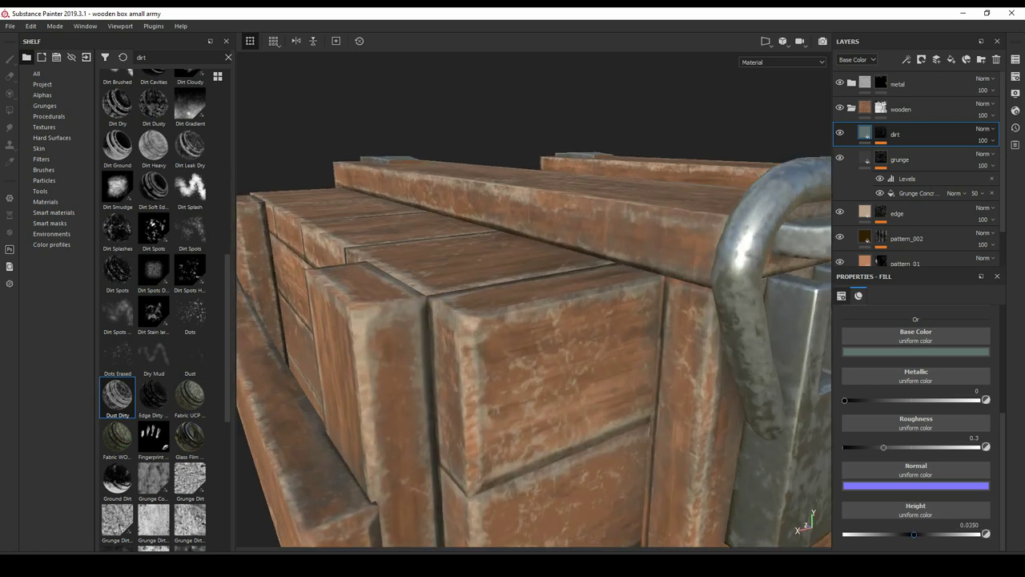
drag(923, 534, 892, 534)
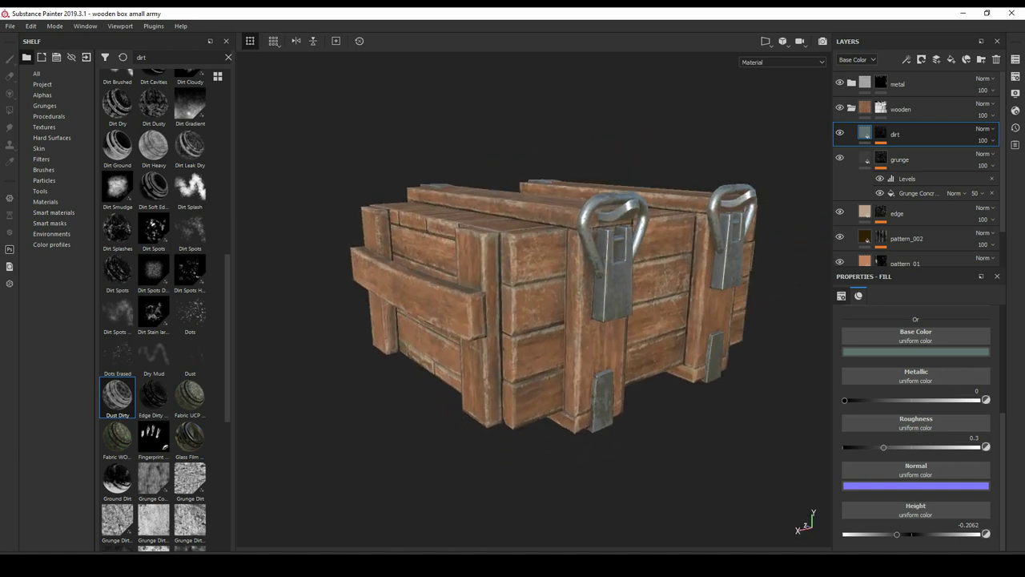
- Darken the base layer's wood colour
click(904, 257)
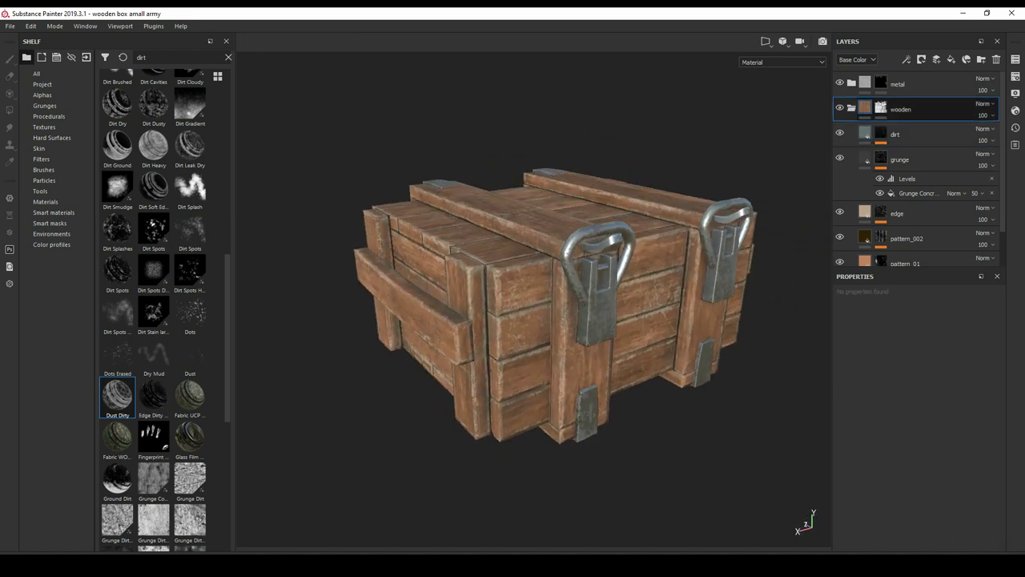
scroll(913, 168, down, 1)
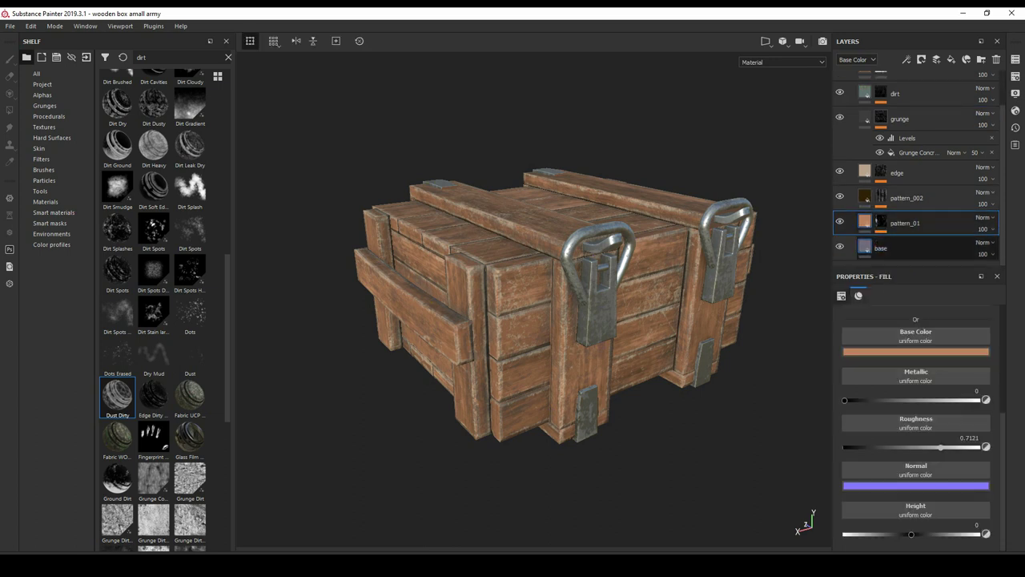
click(880, 248)
click(915, 351)
drag(920, 413, 920, 420)
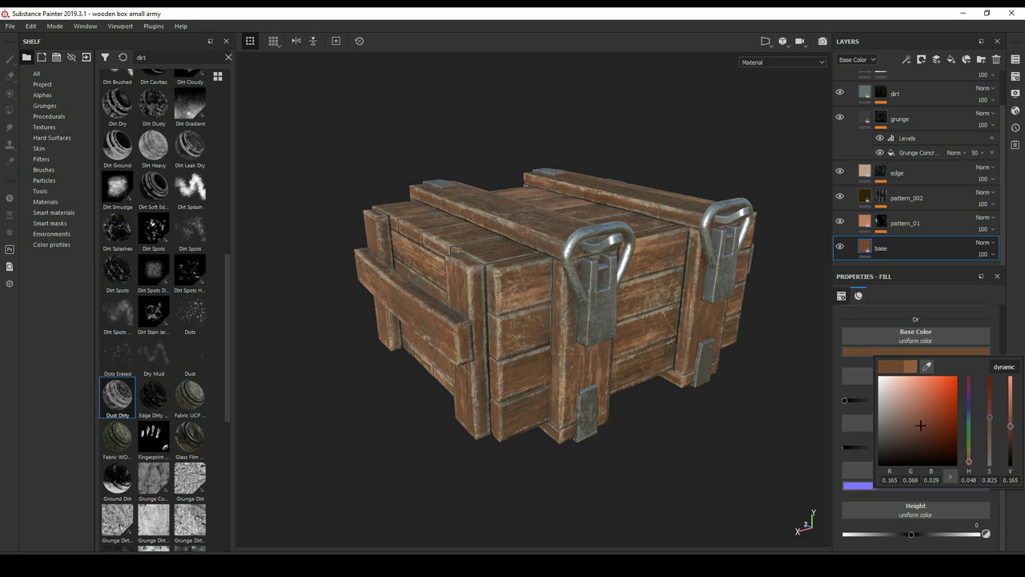
mouse_move(560, 320)
alt+mouse_down()
mouse_move(657, 337)
mouse_move(560, 264)
mouse_move(577, 288)
alt+mouse_up()
- Brighten pattern_01's base colour slightly and check pattern_002's colour
click(904, 223)
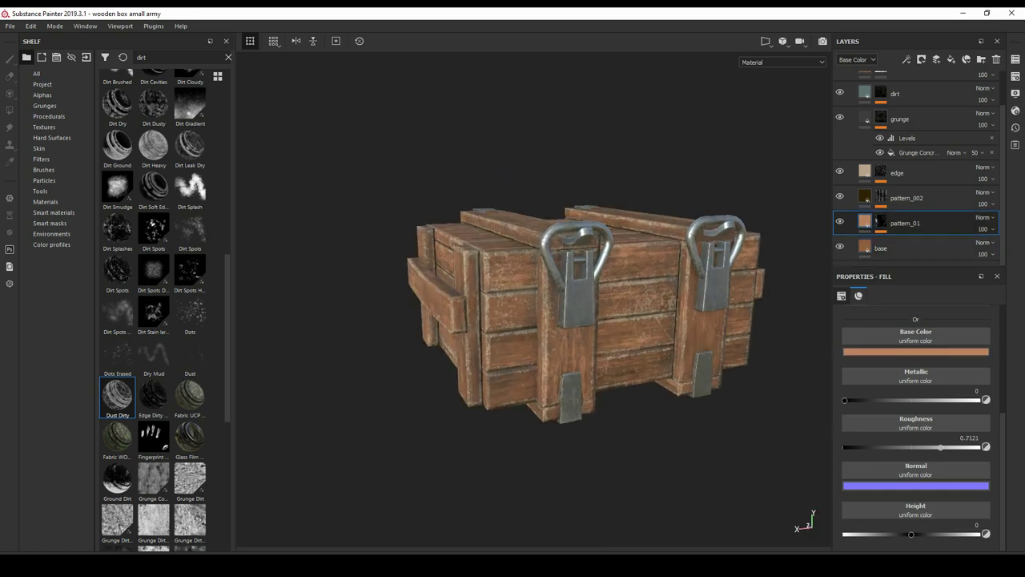
click(915, 351)
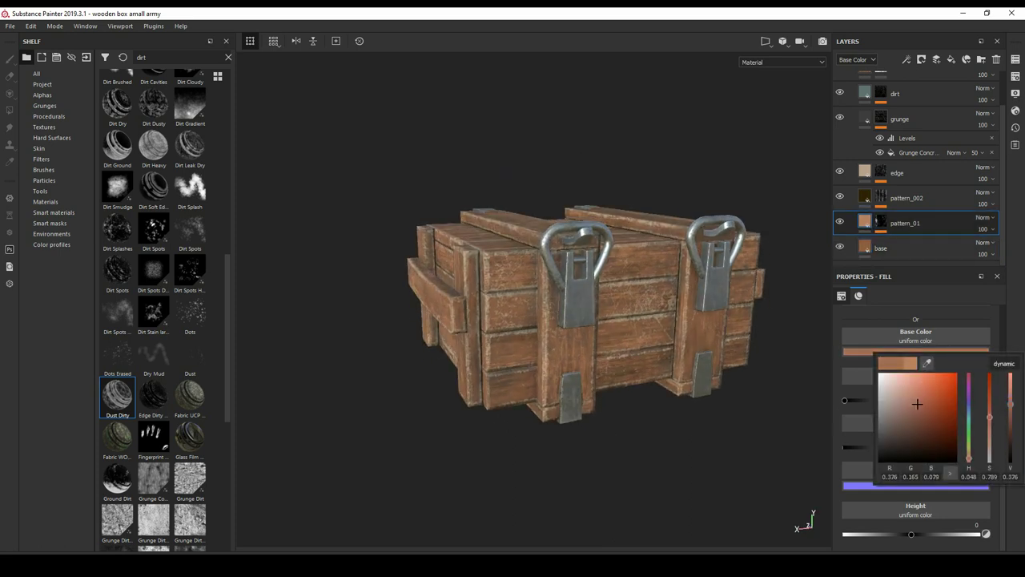
drag(916, 396, 916, 394)
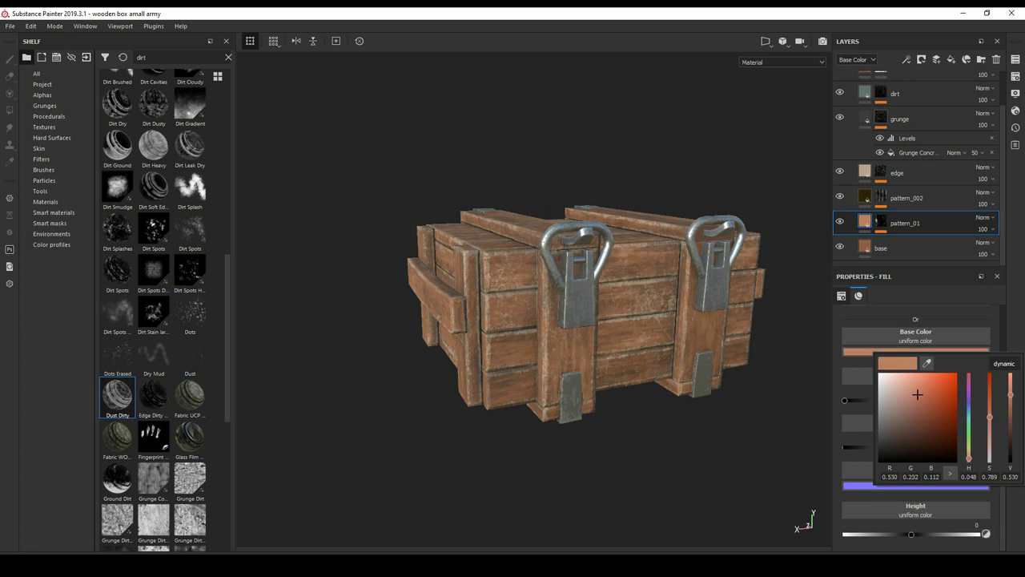
click(905, 198)
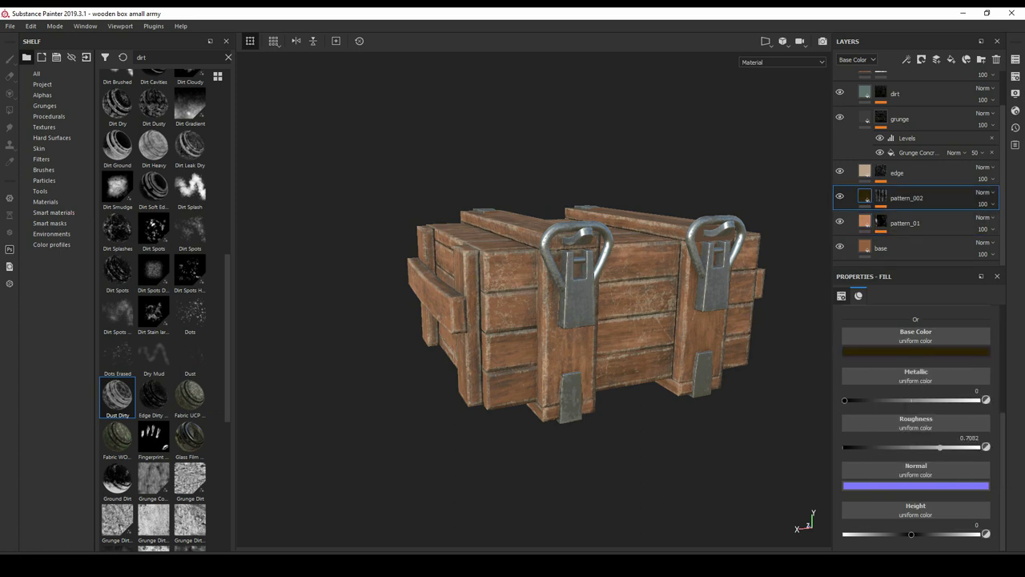
click(916, 351)
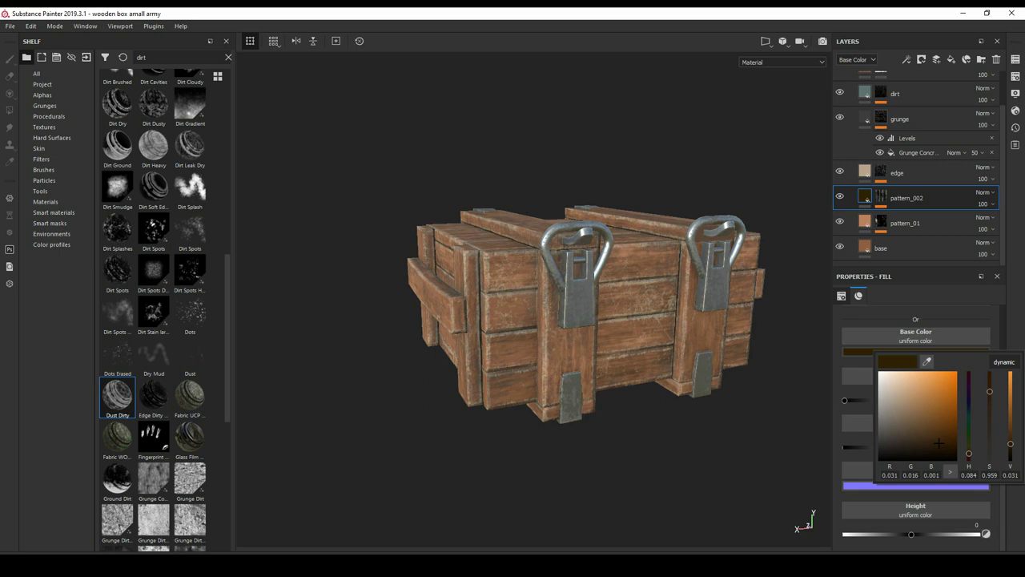
- Darken the edge layer's tan colour
click(897, 173)
click(916, 351)
drag(897, 393, 898, 396)
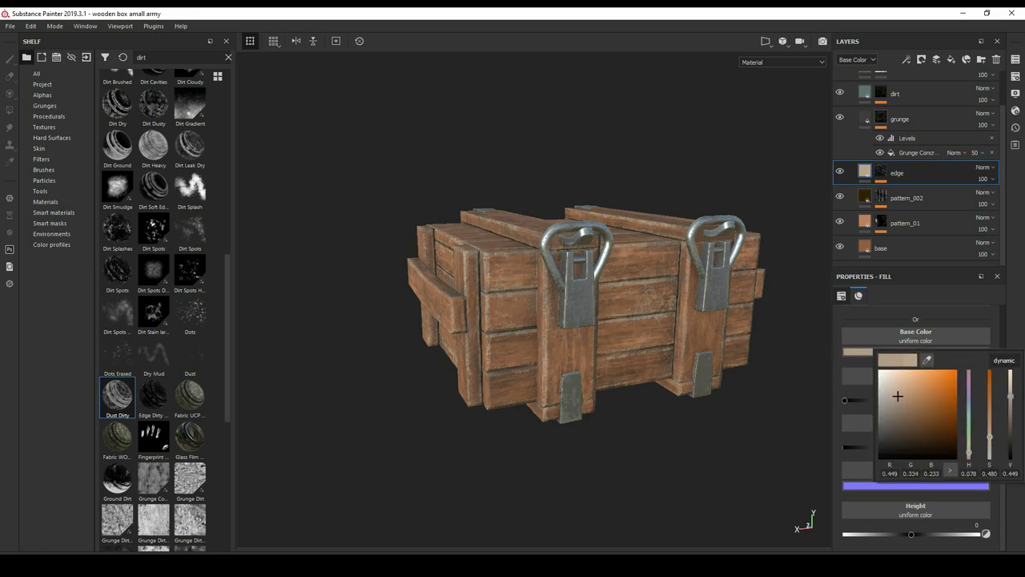
alt+drag(560, 320, 585, 288)
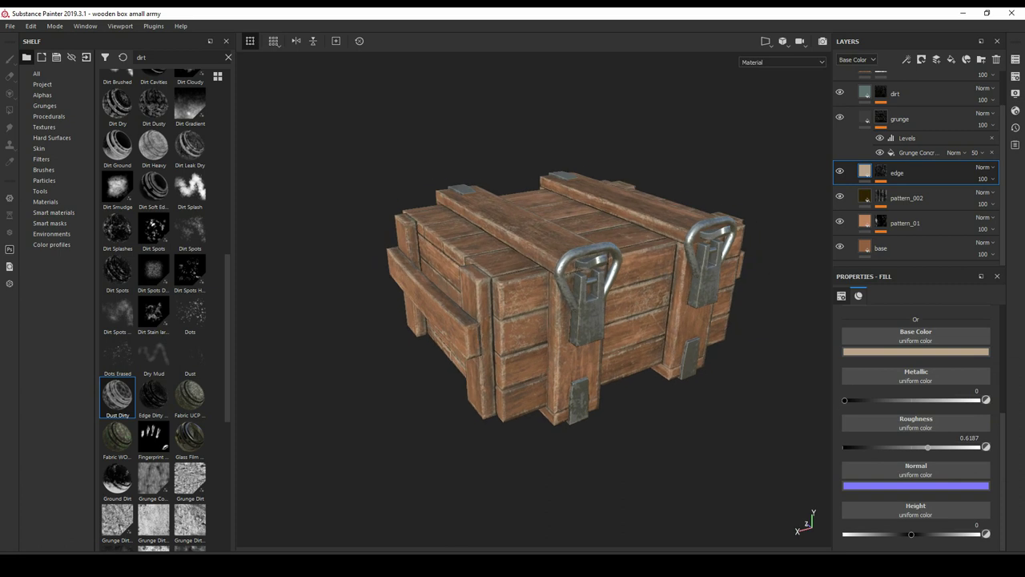
- Darken the base layer's colour further and review the crate
click(880, 247)
click(915, 351)
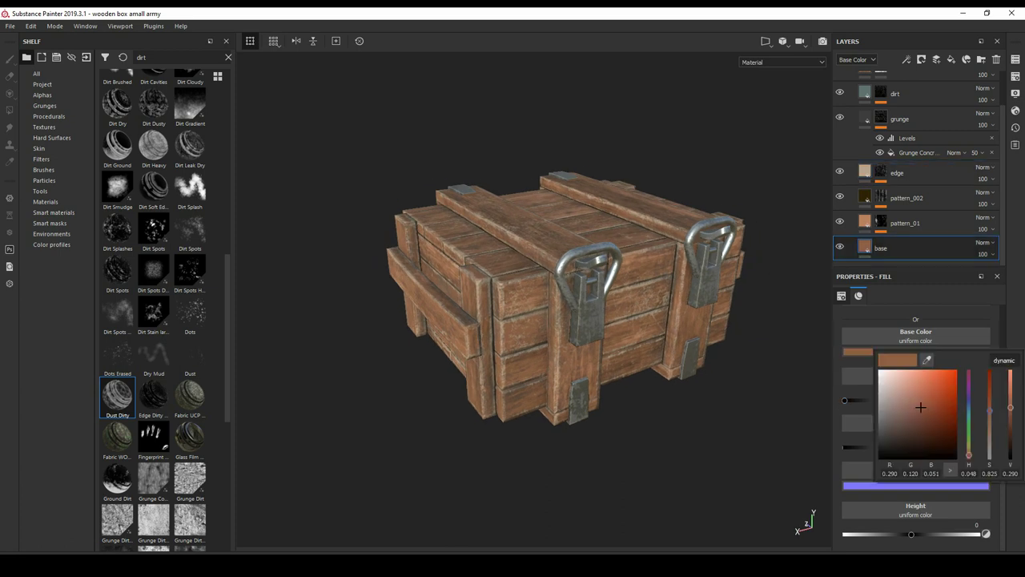
drag(920, 410, 920, 414)
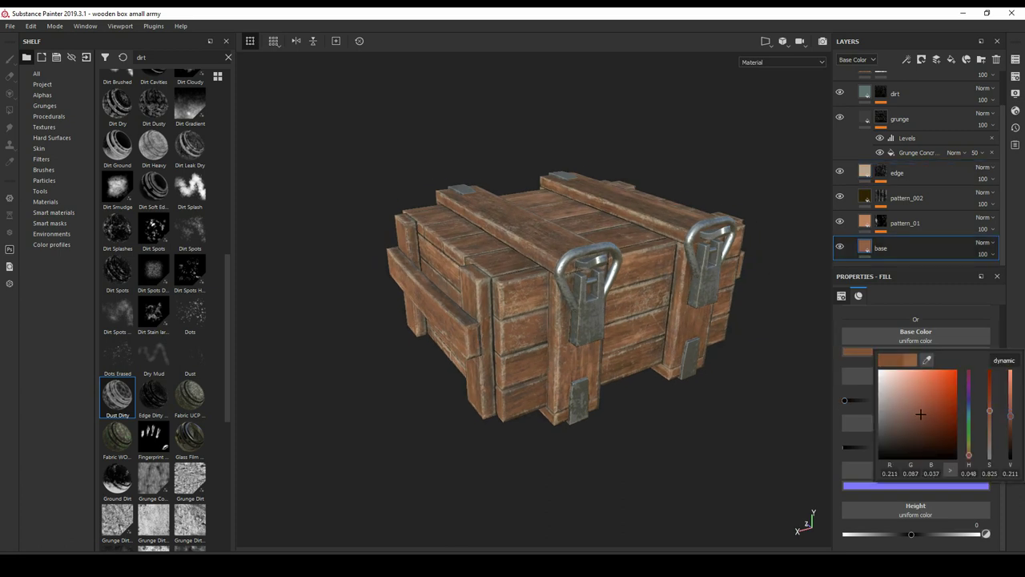
alt+drag(560, 320, 688, 306)
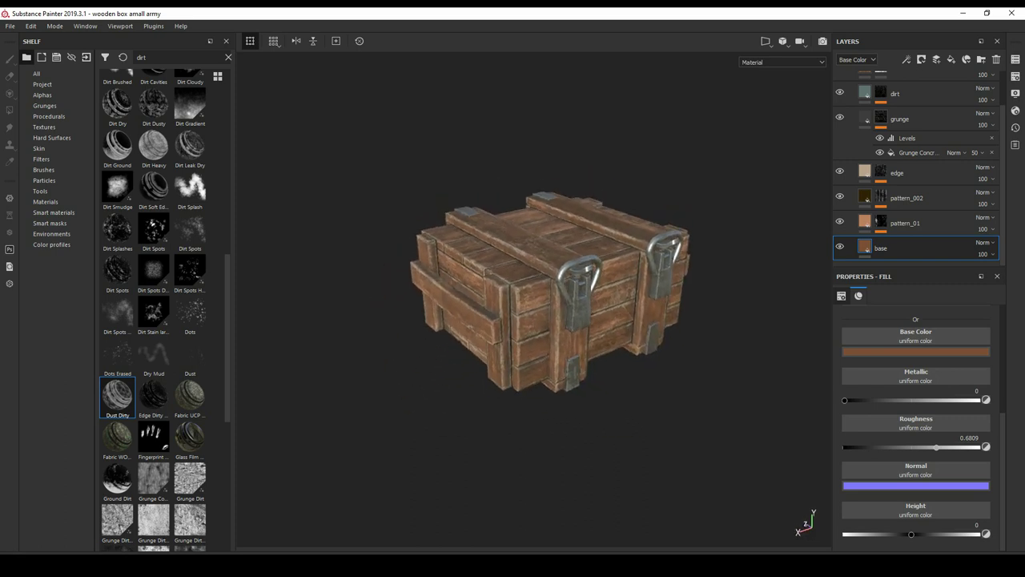
scroll(544, 301, up, 2)
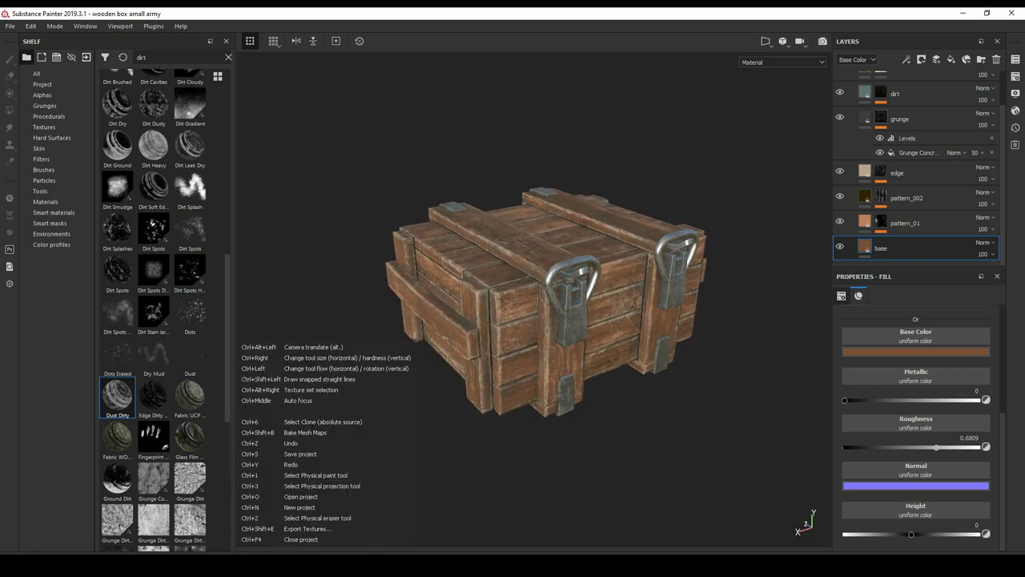
key(1)
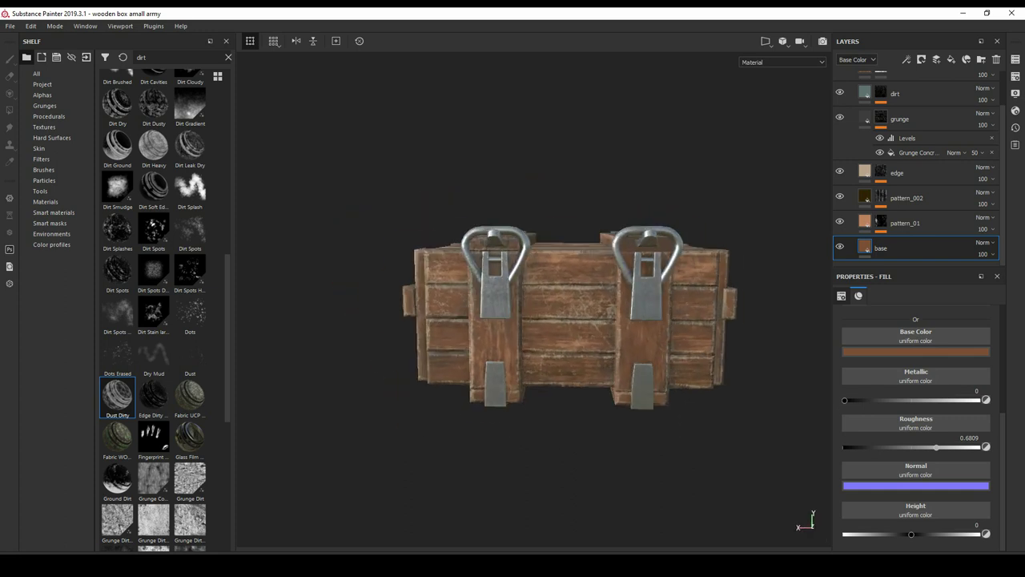
- Collapse the wooden folder and expand the metal folder's layers
scroll(917, 168, up, 1)
click(894, 134)
click(851, 109)
click(897, 84)
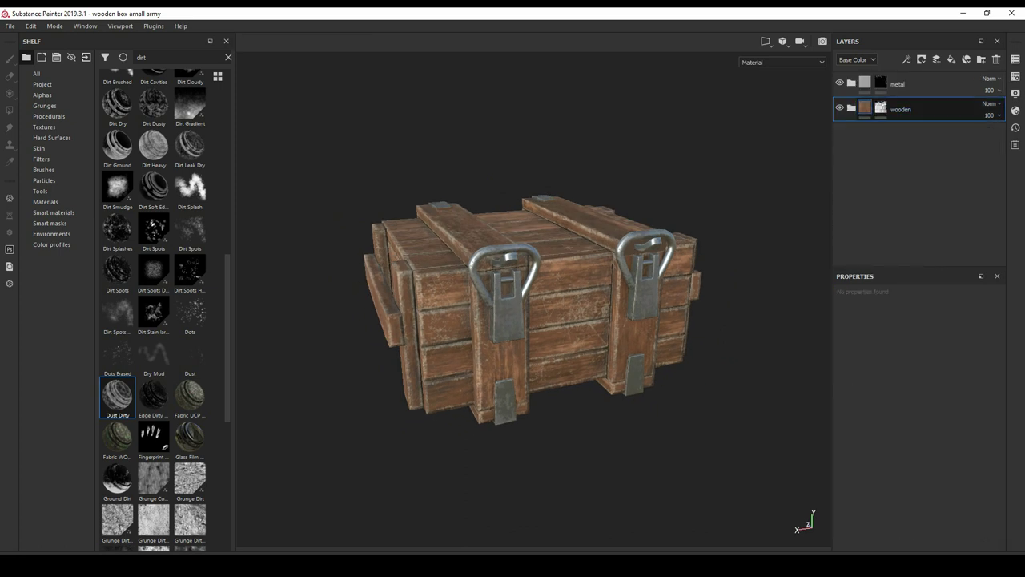
click(852, 83)
click(865, 108)
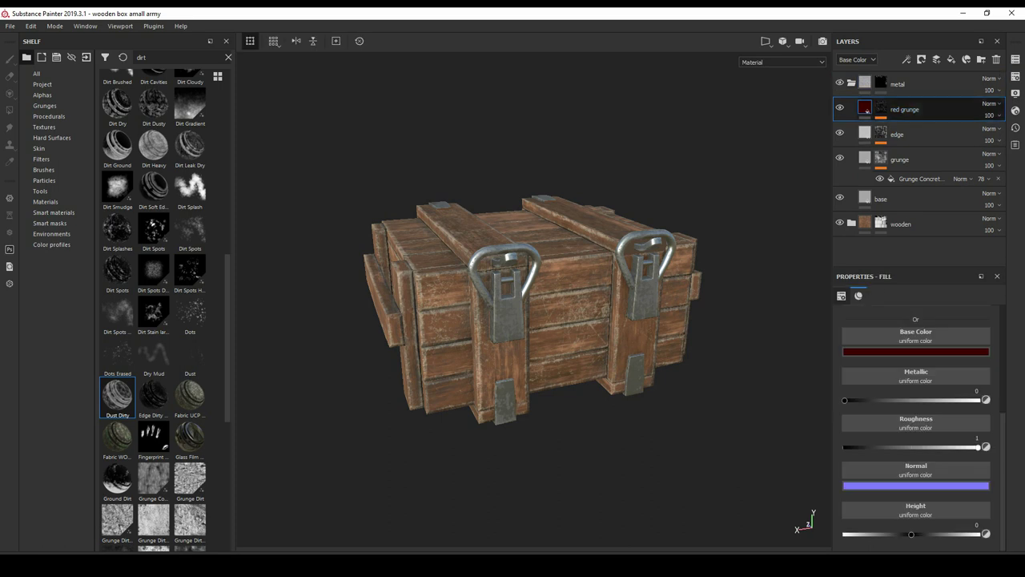
- Show the Mask Editor generator settings on the edge layer's mask, then return to its fill
alt+drag(528, 305, 609, 305)
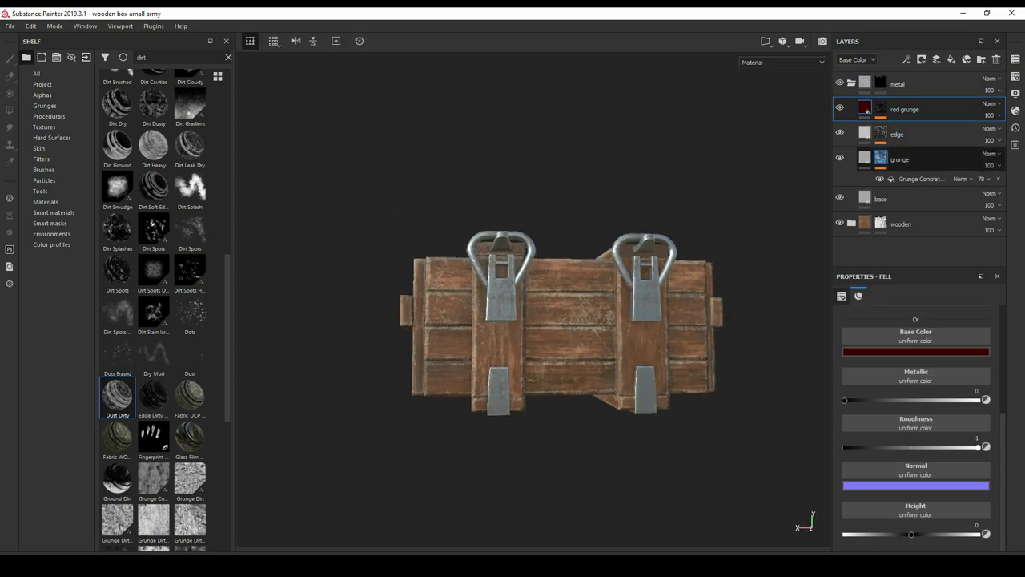
click(880, 134)
click(976, 167)
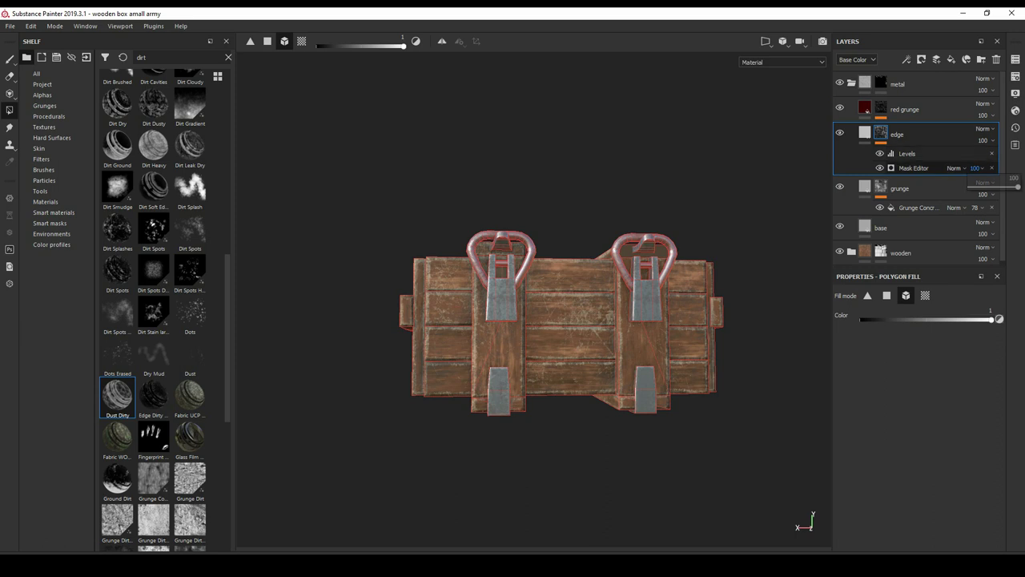
click(913, 167)
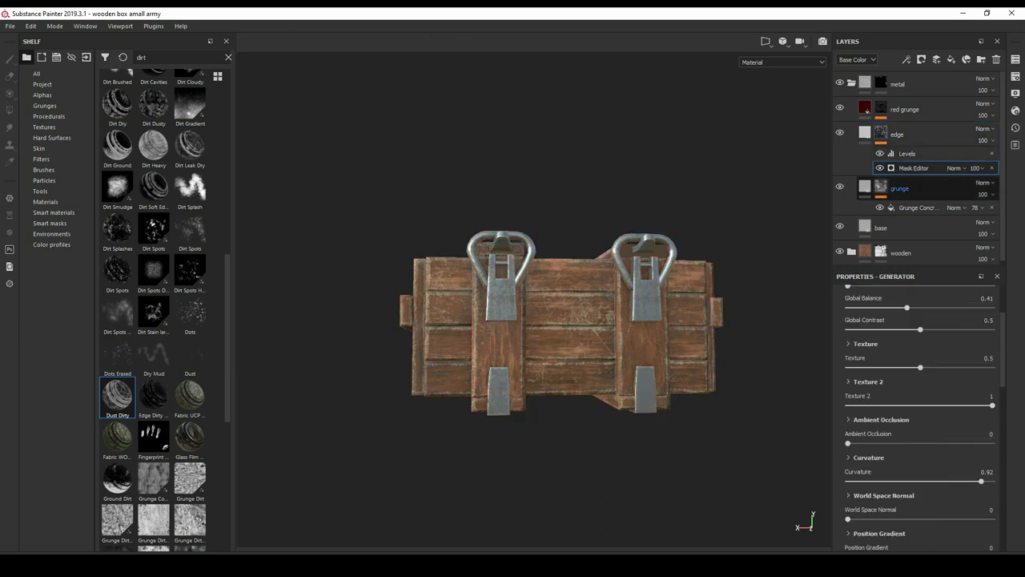
scroll(917, 401, up, 2)
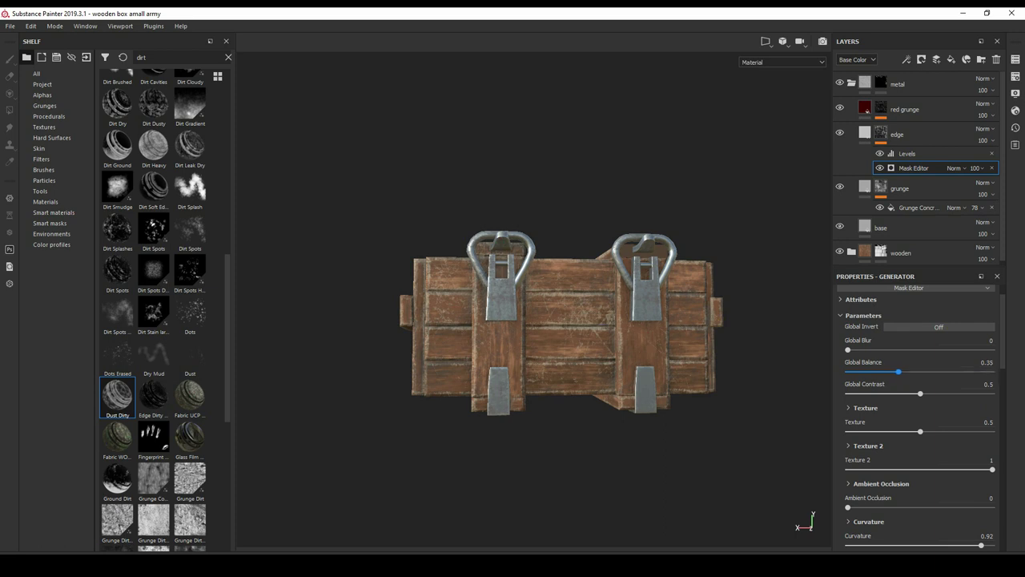
click(897, 134)
- Give the wooden dirt layer pale teal, roughness 0.3 and height -0.2062, checking in Iray
click(865, 109)
click(851, 109)
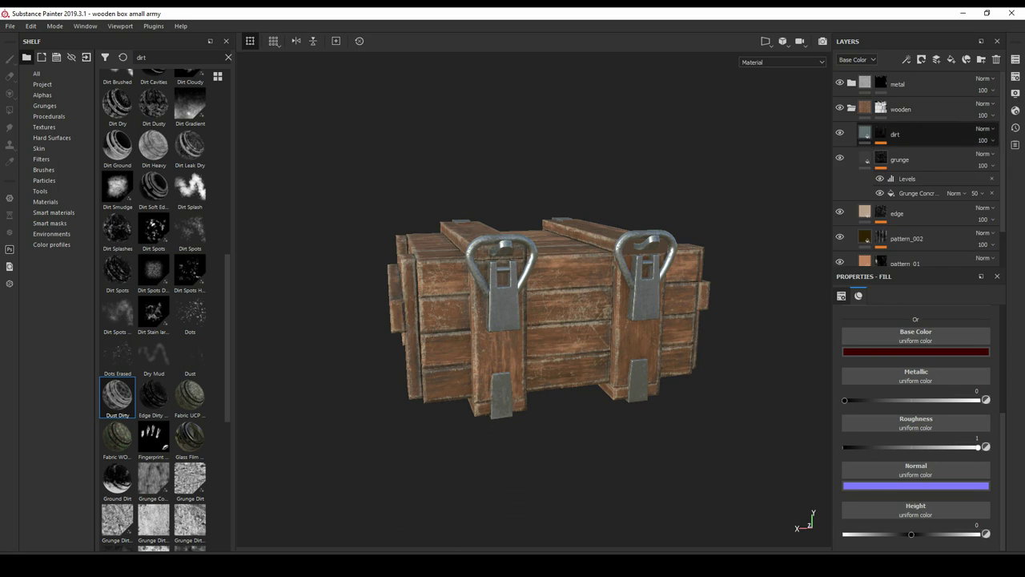
click(894, 134)
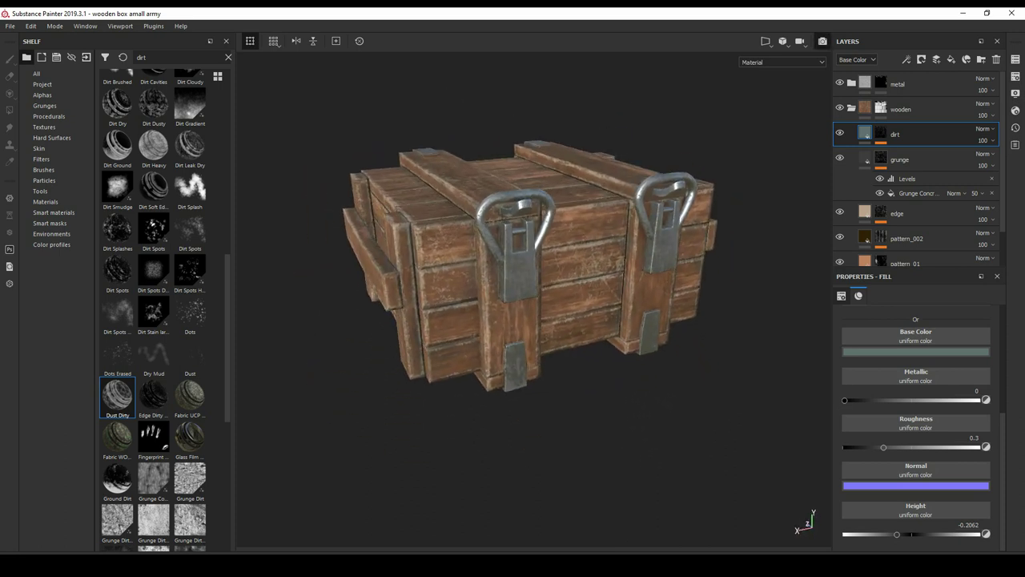
key(F10)
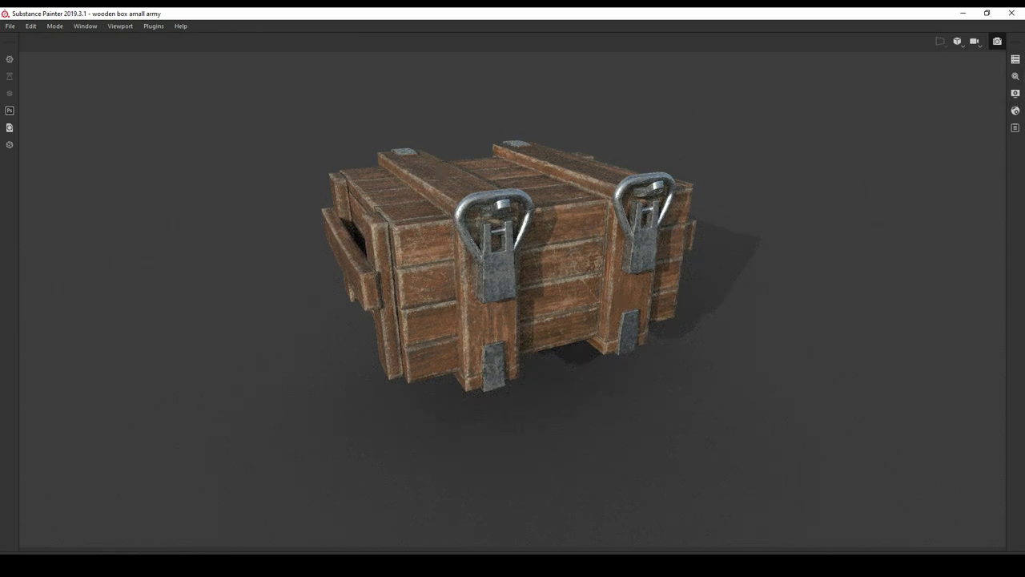
key(F10)
alt+shift+drag(529, 264, 561, 264)
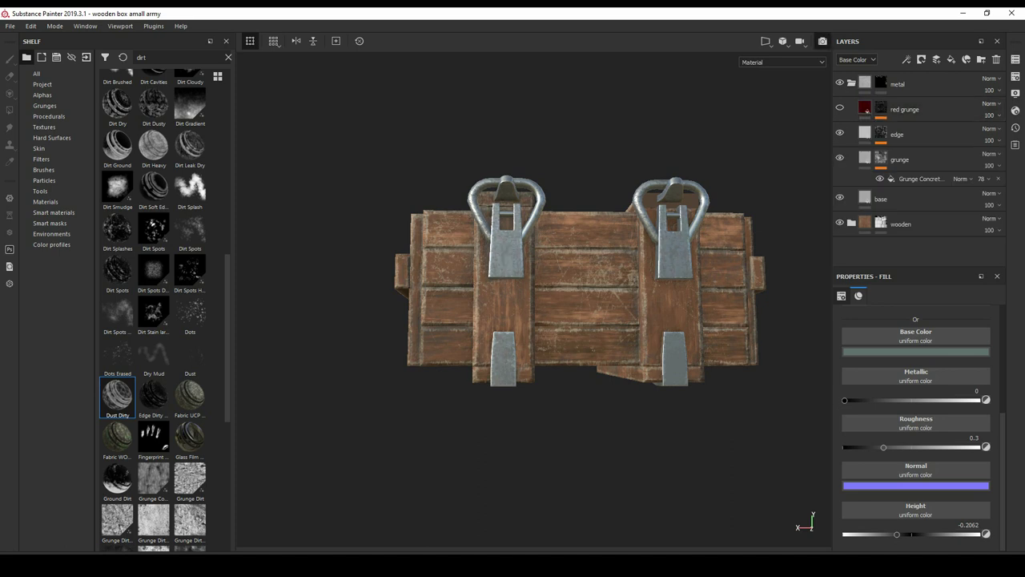
- Preview the crate in Iray and inspect the grunge layer's Grunge Concrete fill
key(F10)
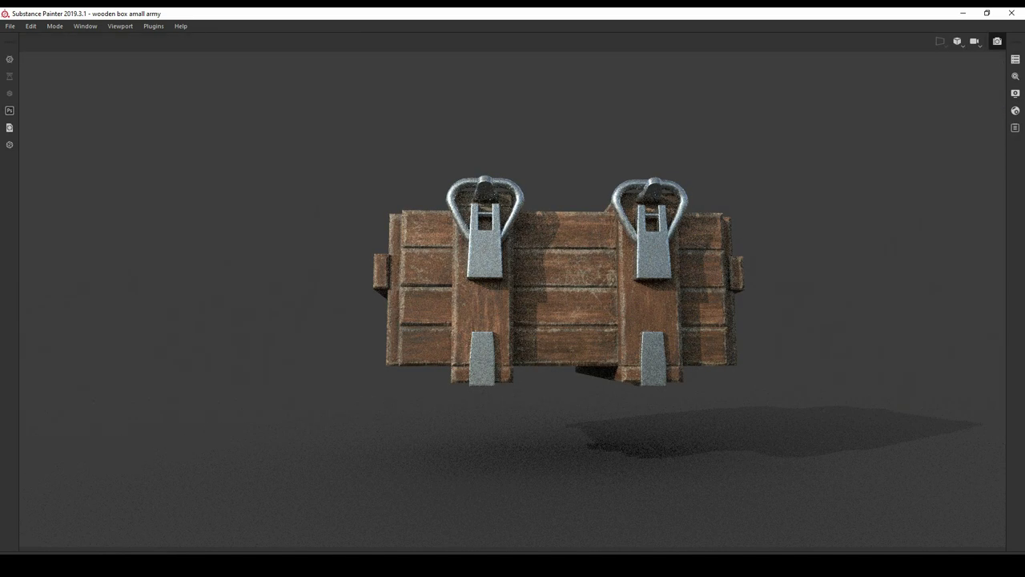
key(F10)
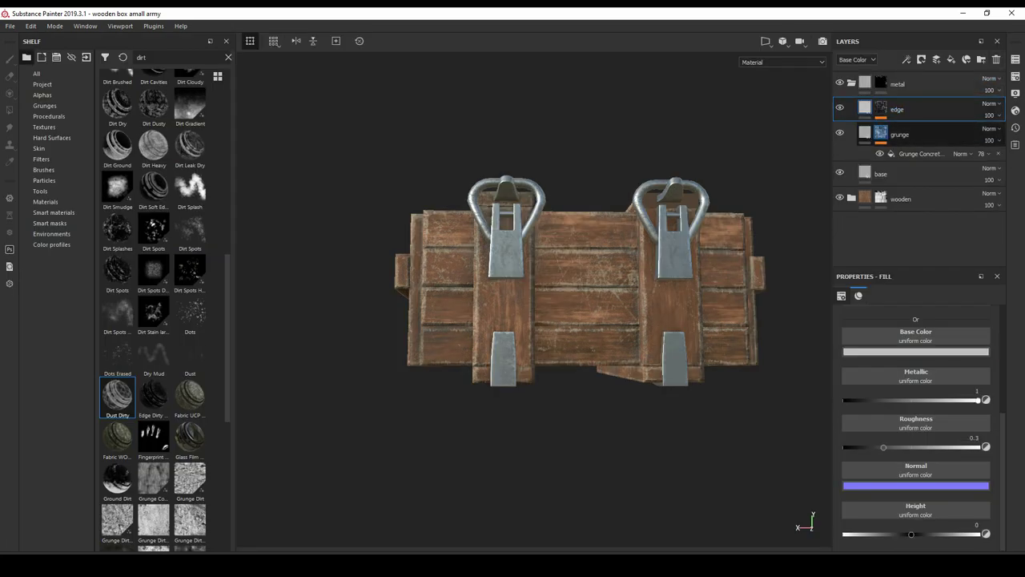
click(913, 153)
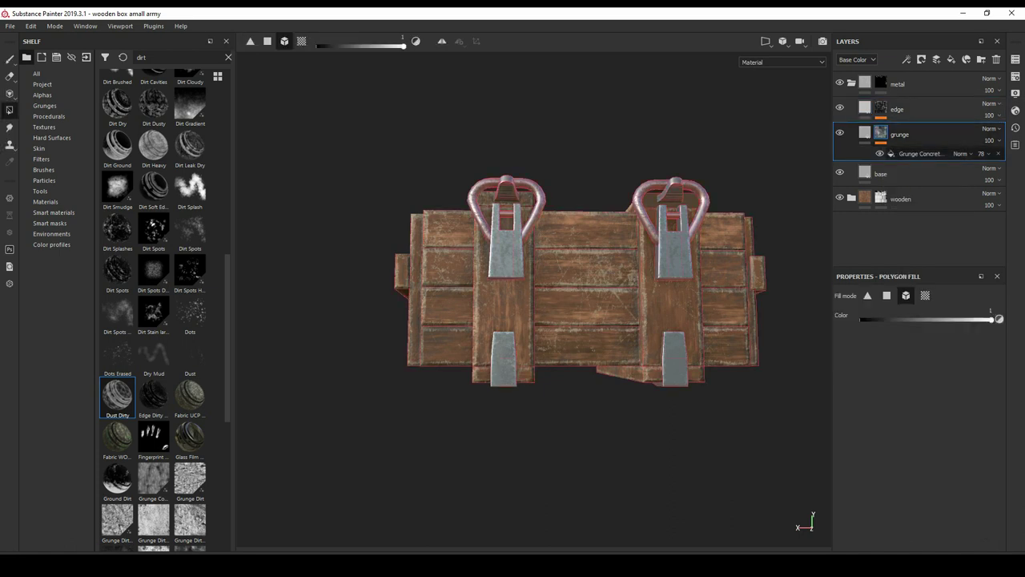
alt+drag(560, 320, 609, 320)
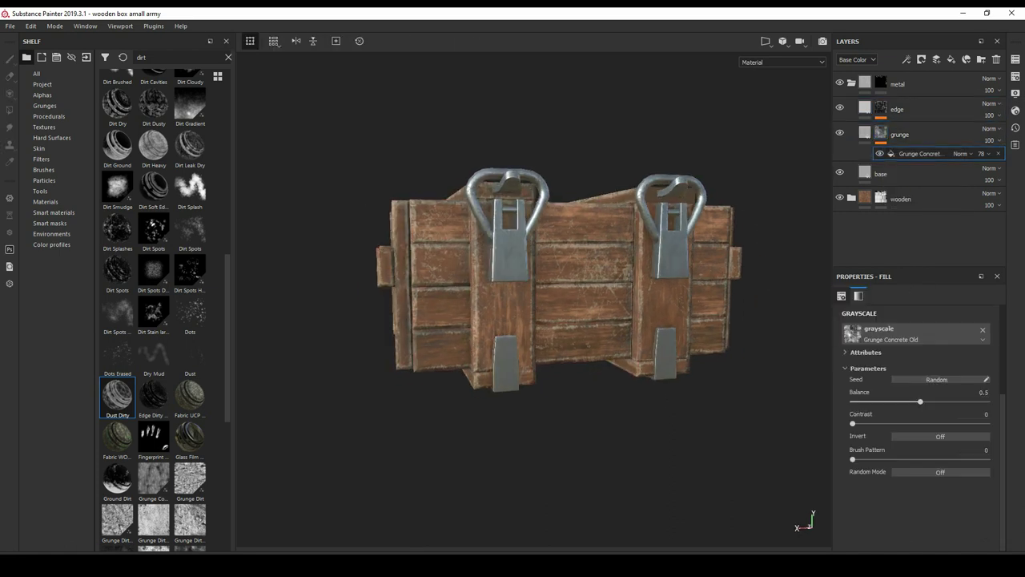
- Darken the metal base layer's grey colour slightly
click(921, 174)
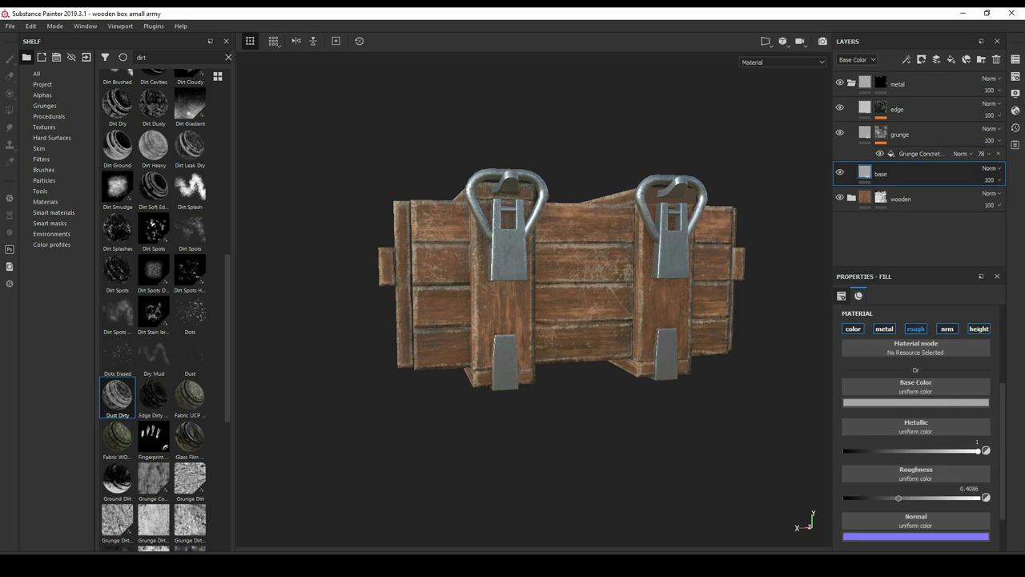
click(915, 402)
drag(879, 459, 880, 463)
mouse_move(561, 440)
alt+mouse_down()
mouse_move(465, 441)
mouse_move(448, 401)
mouse_move(376, 480)
alt+mouse_up()
- Weaken the edge layer's mask effect to 77 and review the crate
click(880, 109)
key(4)
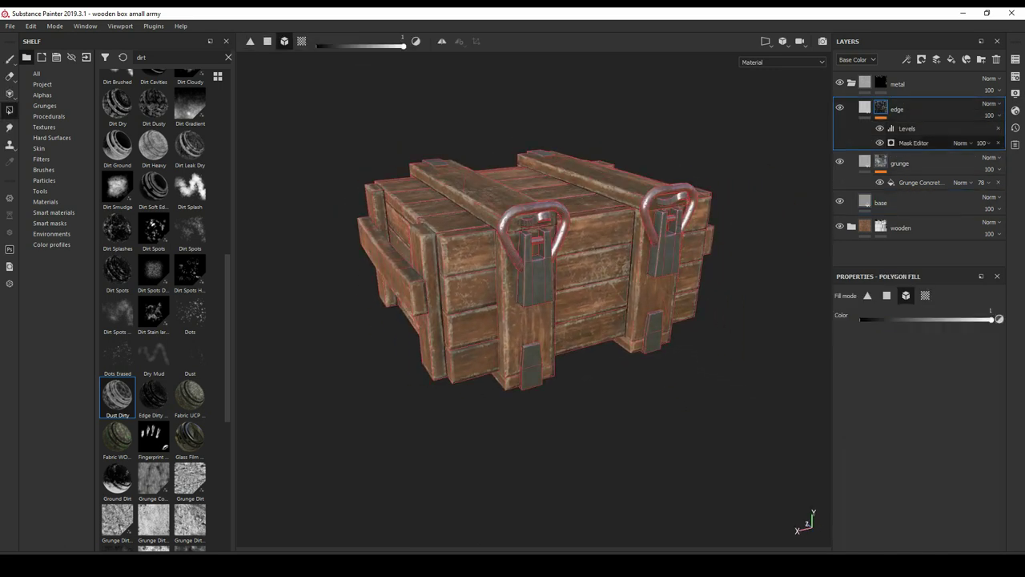
drag(1022, 161, 1009, 161)
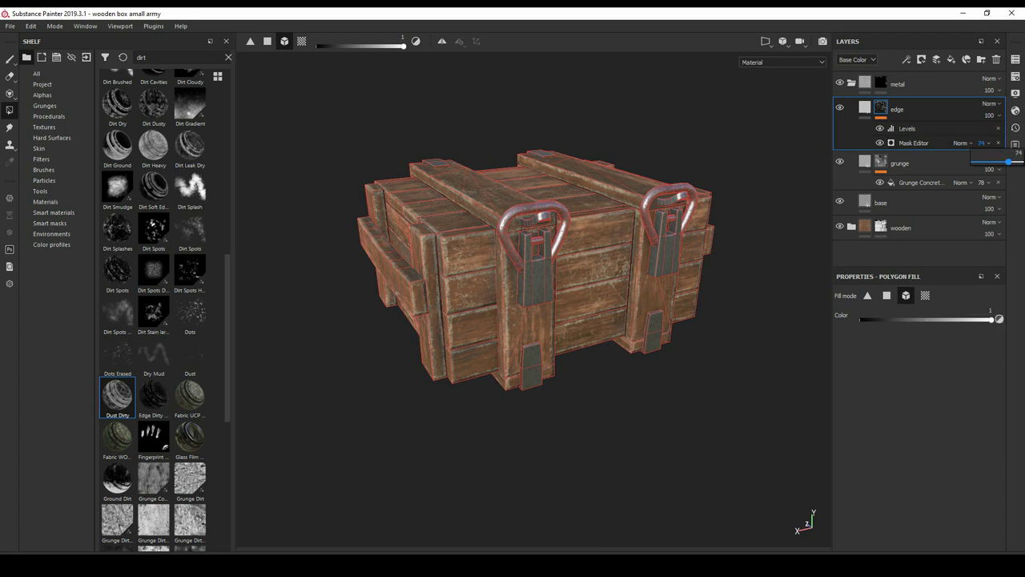
click(897, 109)
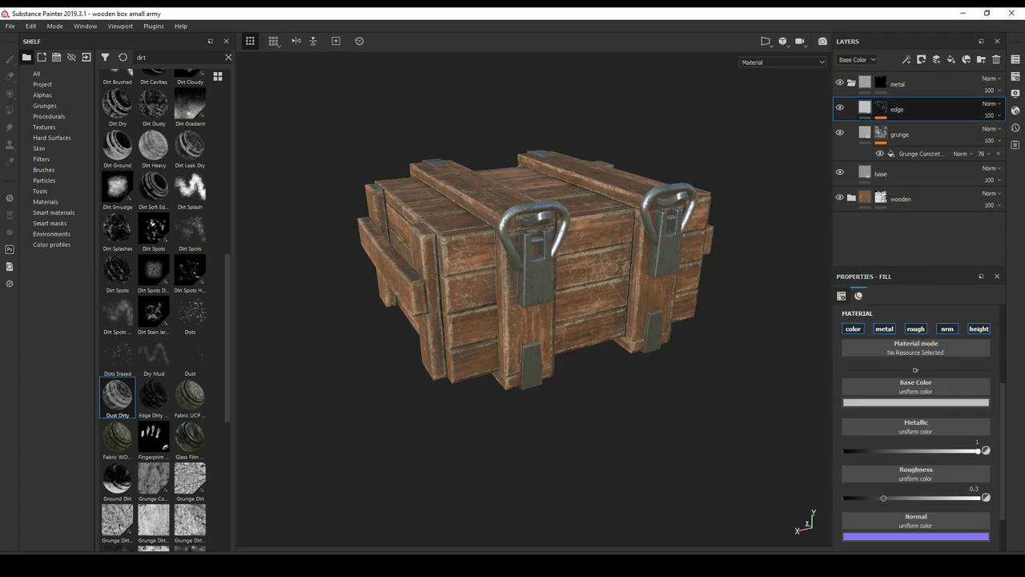
click(896, 83)
mouse_move(529, 272)
alt+mouse_down()
mouse_move(560, 264)
mouse_move(544, 304)
alt+mouse_up()
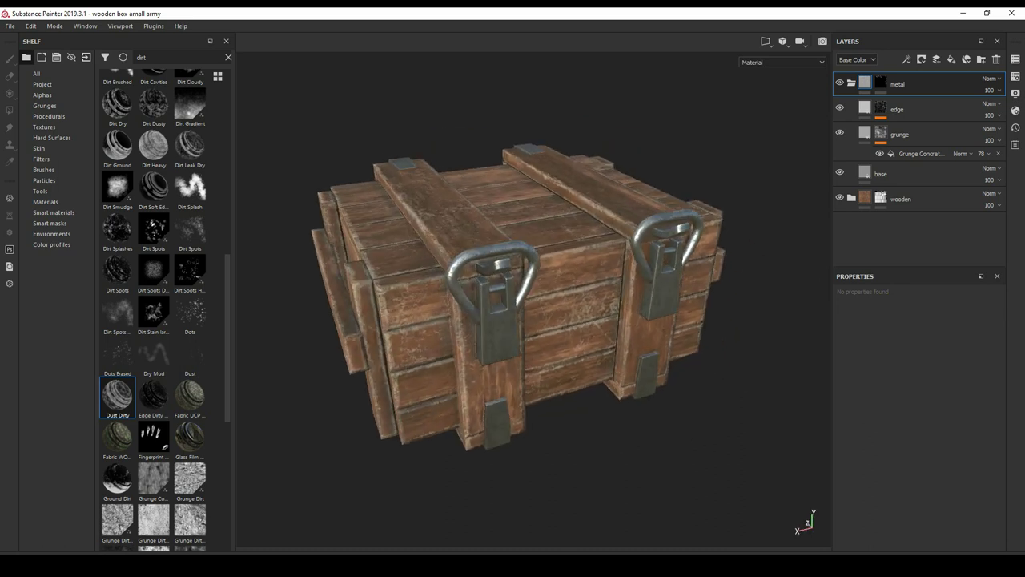
alt+drag(544, 304, 528, 321)
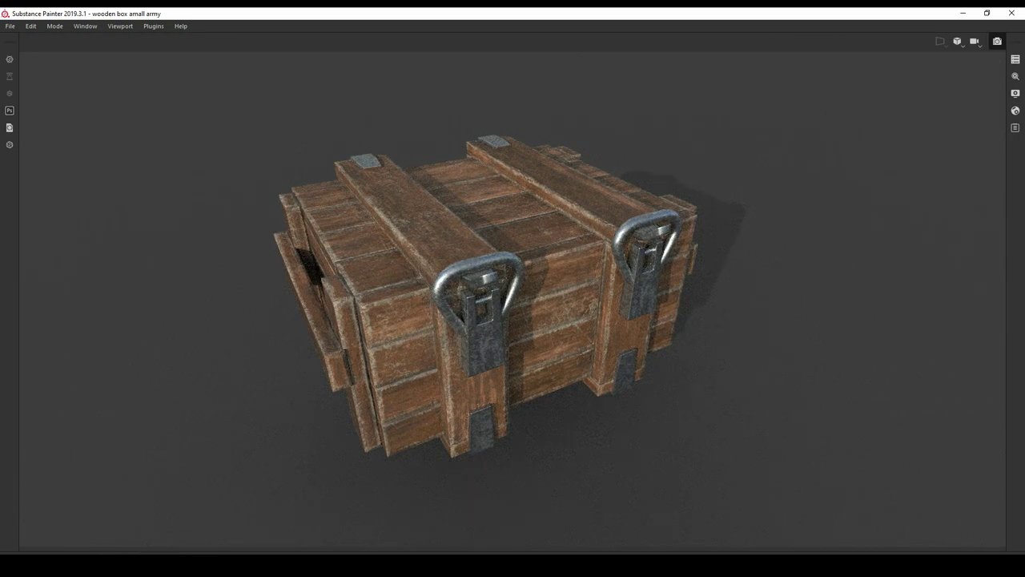
click(997, 41)
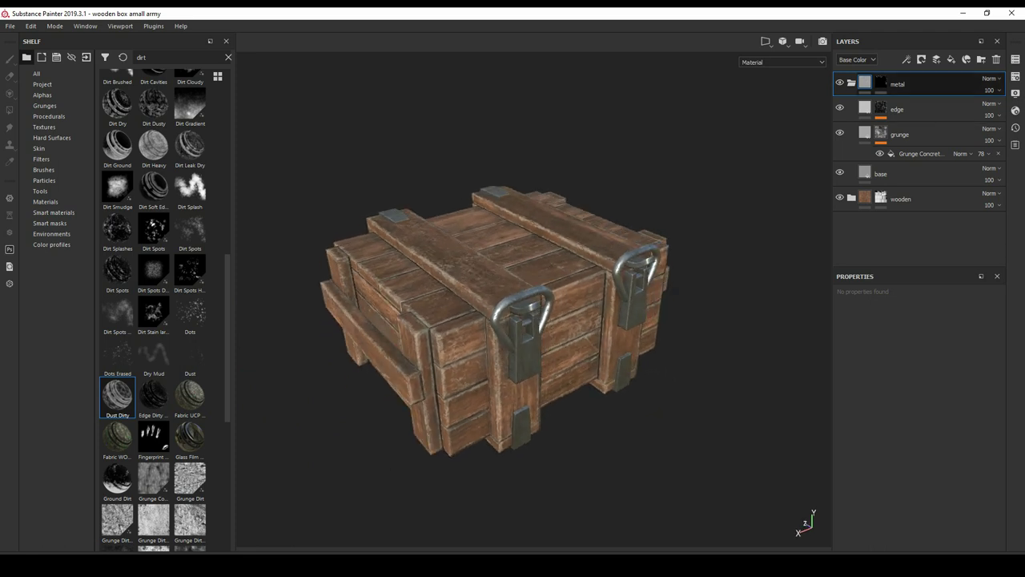
- Add a black-masked fill layer named dust above the wooden dirt layer
click(851, 83)
click(851, 109)
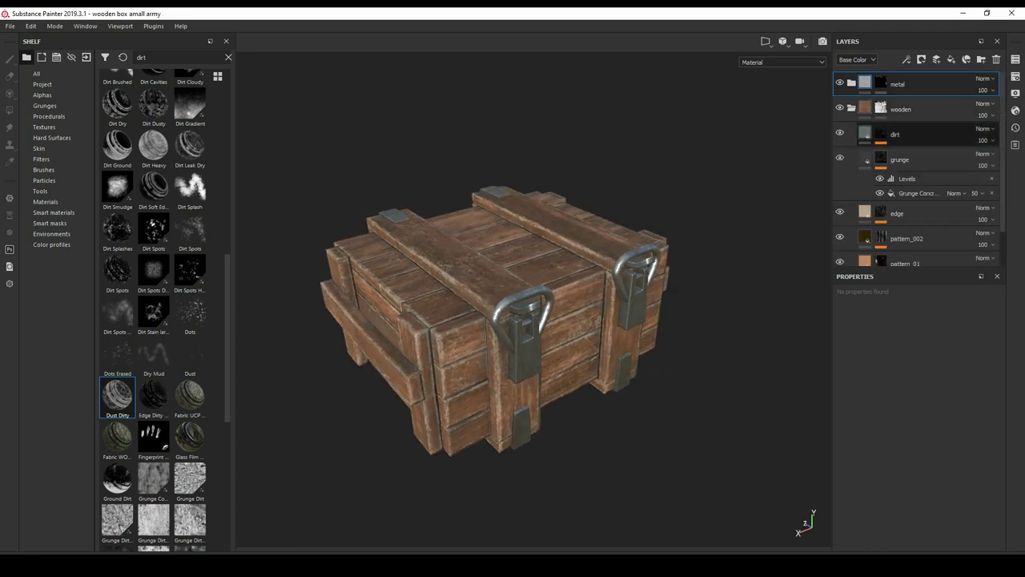
click(912, 135)
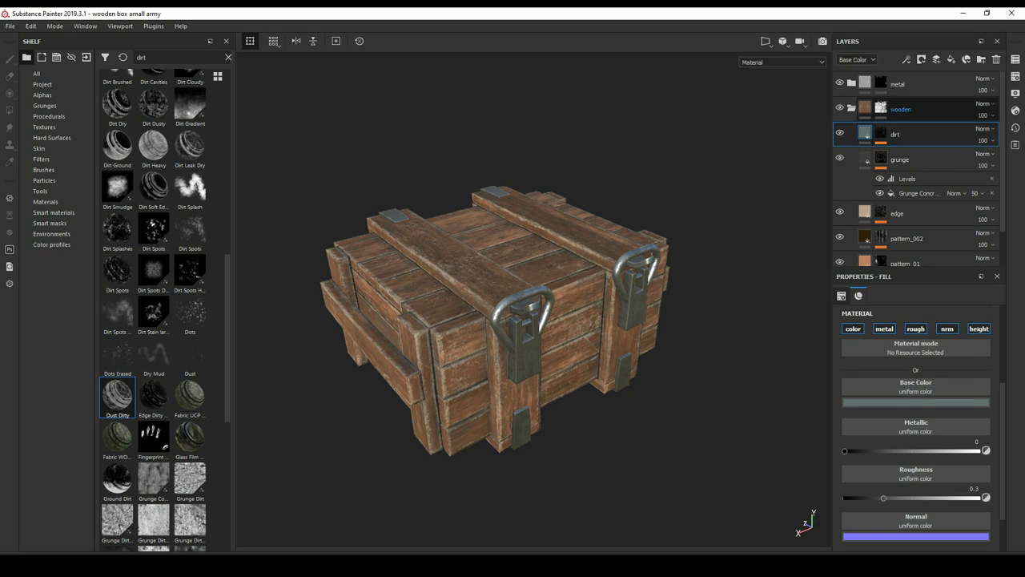
click(951, 61)
right_click(871, 133)
click(912, 181)
double_click(906, 135)
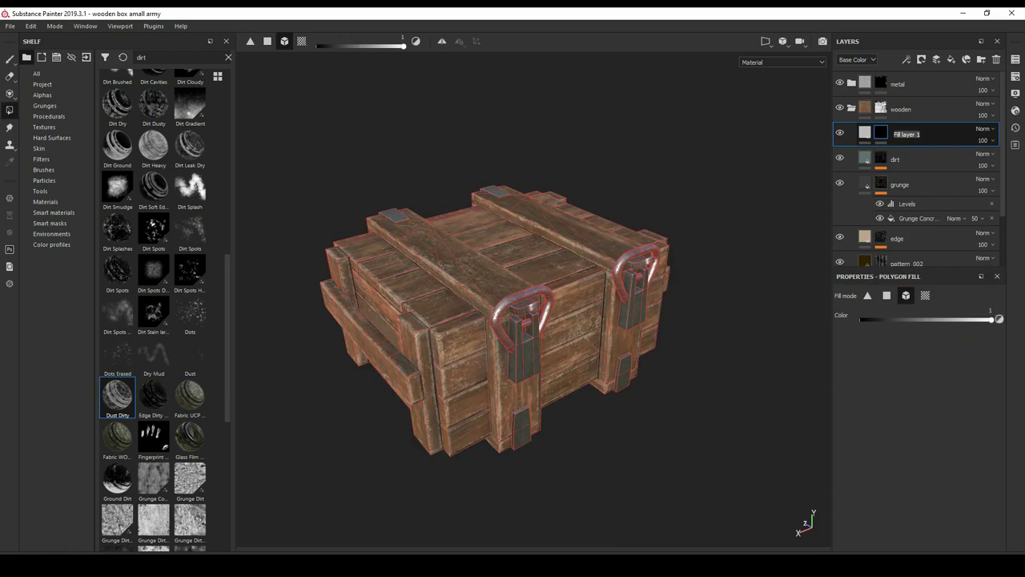
text(dust)
key(Return)
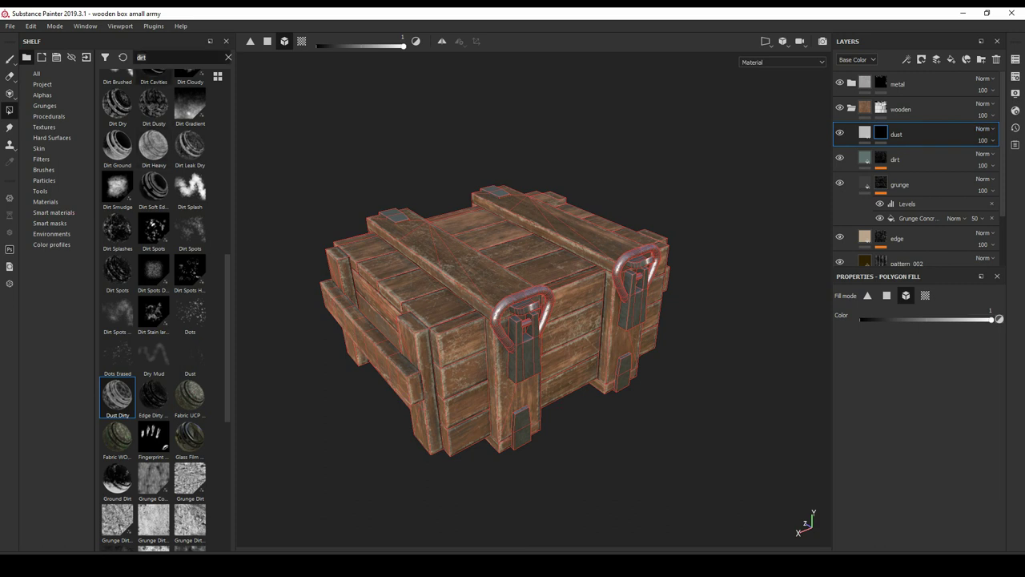
- Apply the Dust Occlusion generator, found by searching 'occ', to the dust layer's mask
text(occ)
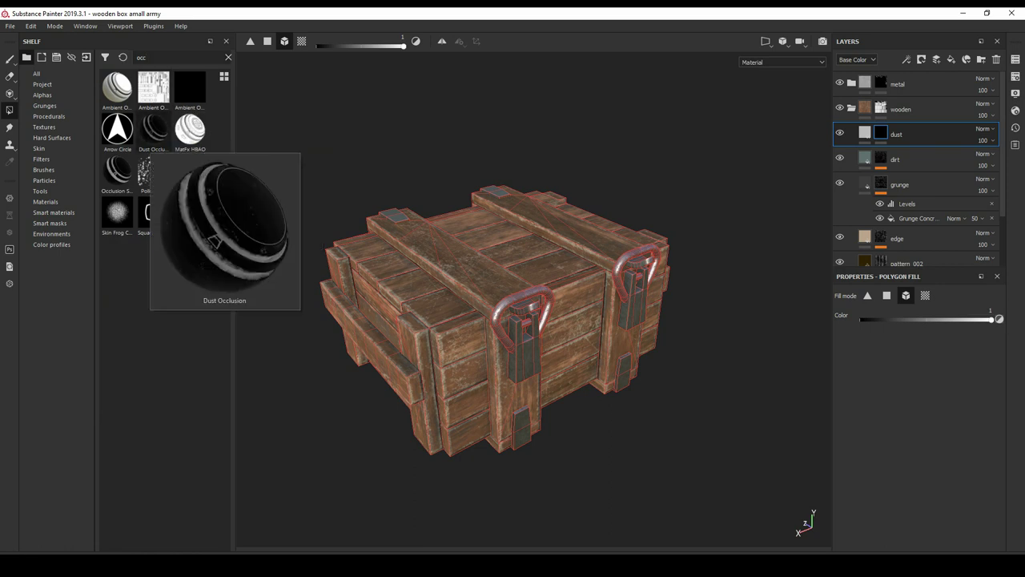
click(154, 130)
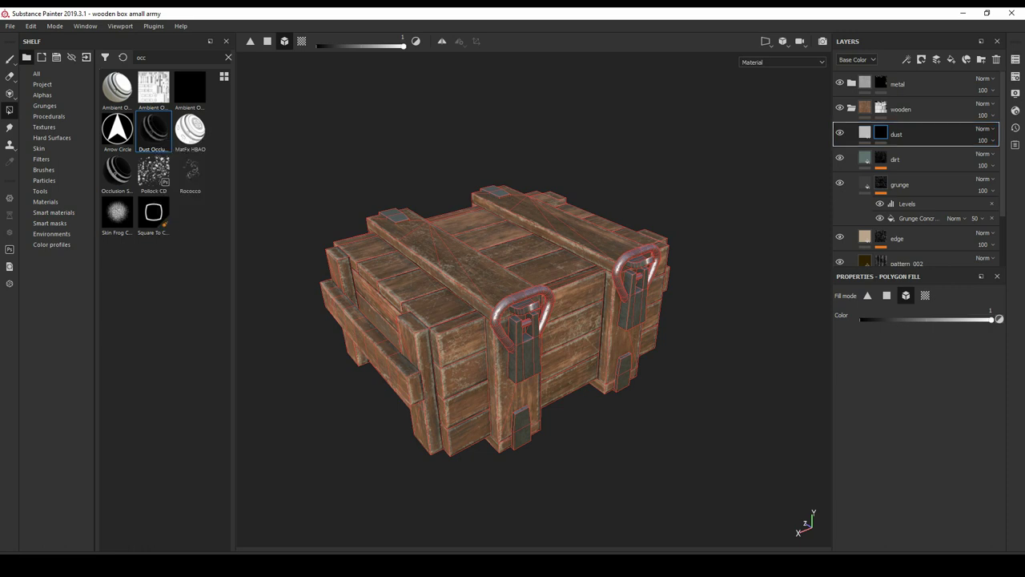
drag(154, 129, 881, 133)
- Lower the dust mask's Dirt generator level to 0.41
click(865, 134)
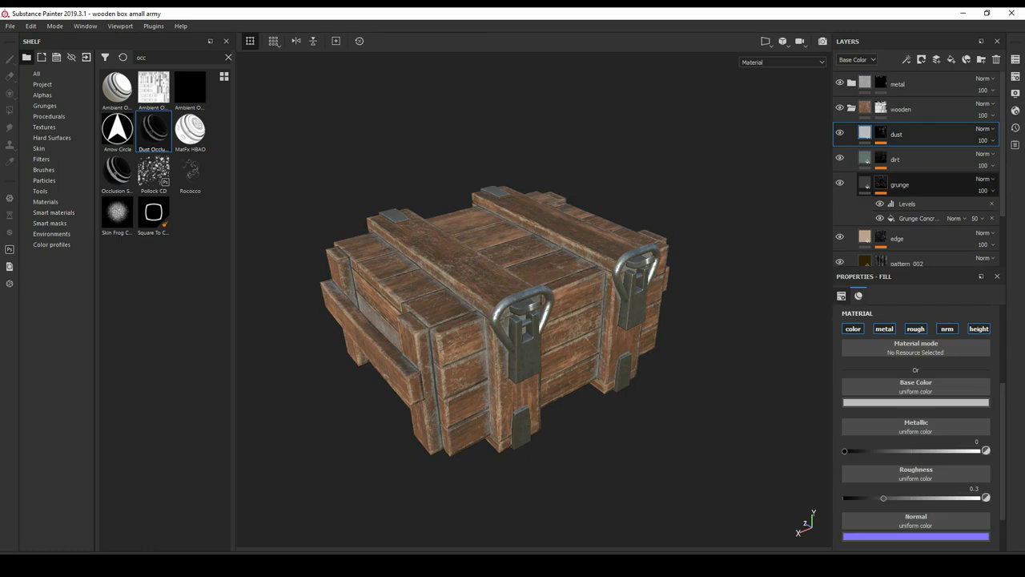
click(881, 133)
click(903, 153)
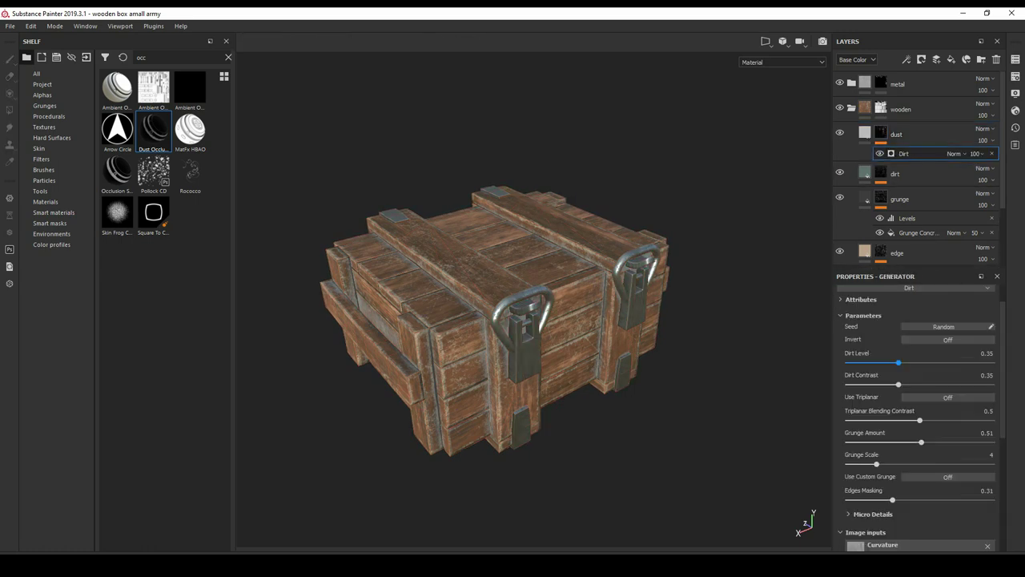
drag(908, 363, 906, 363)
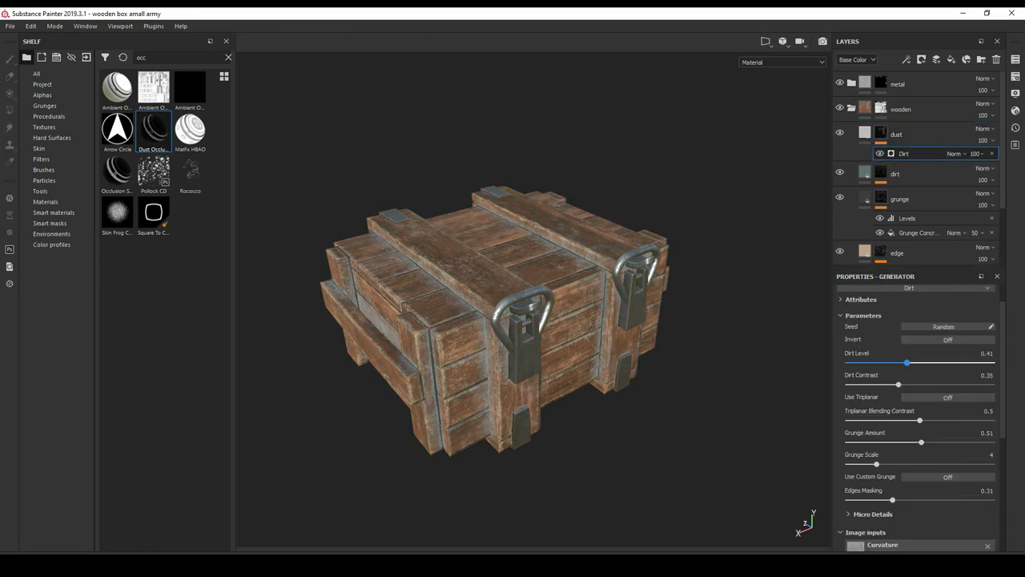
- Set the dust base colour to a warm tan, about 0.502/0.375/0.247
click(865, 133)
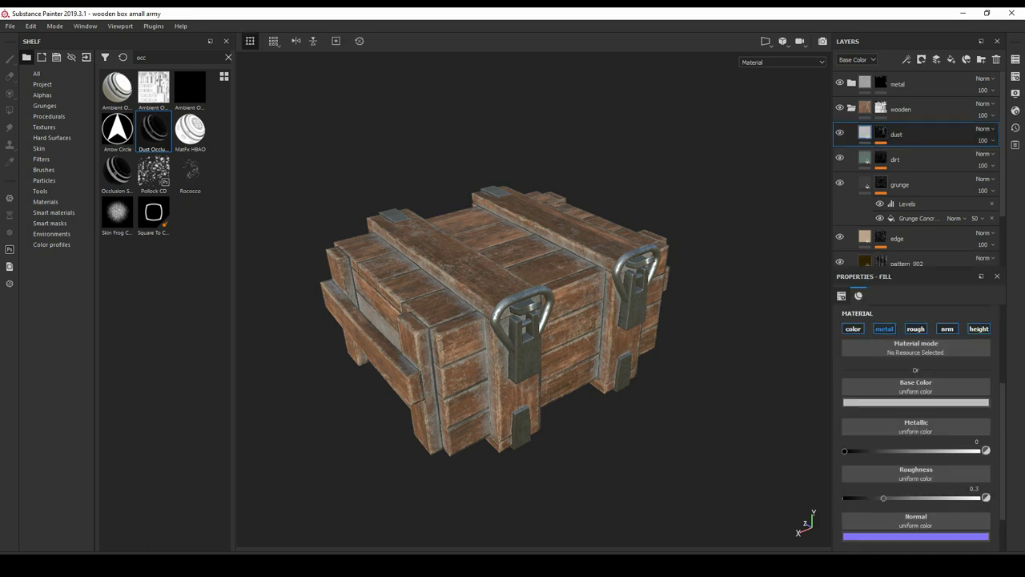
click(880, 402)
click(881, 402)
click(1003, 415)
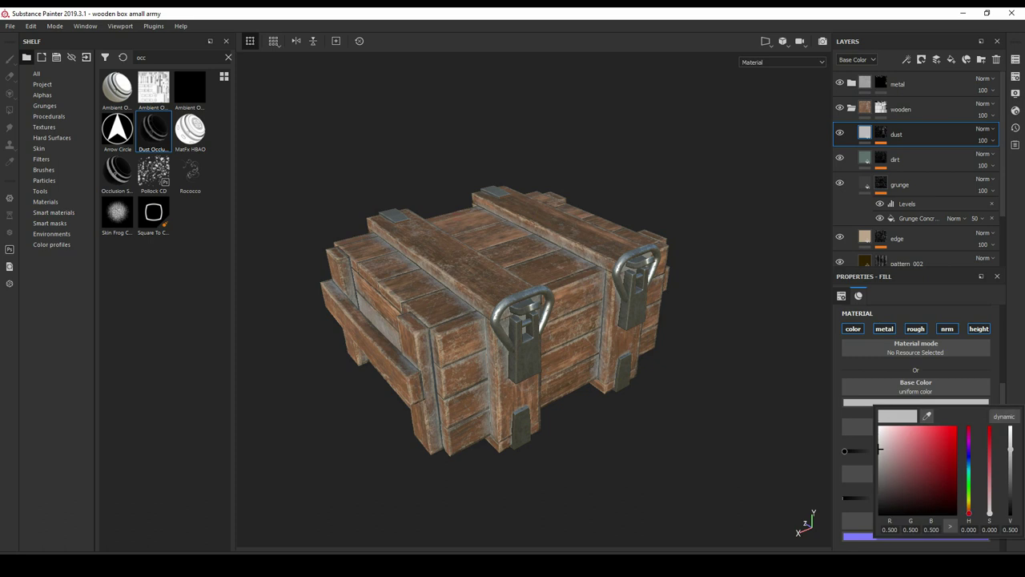
drag(969, 512, 969, 506)
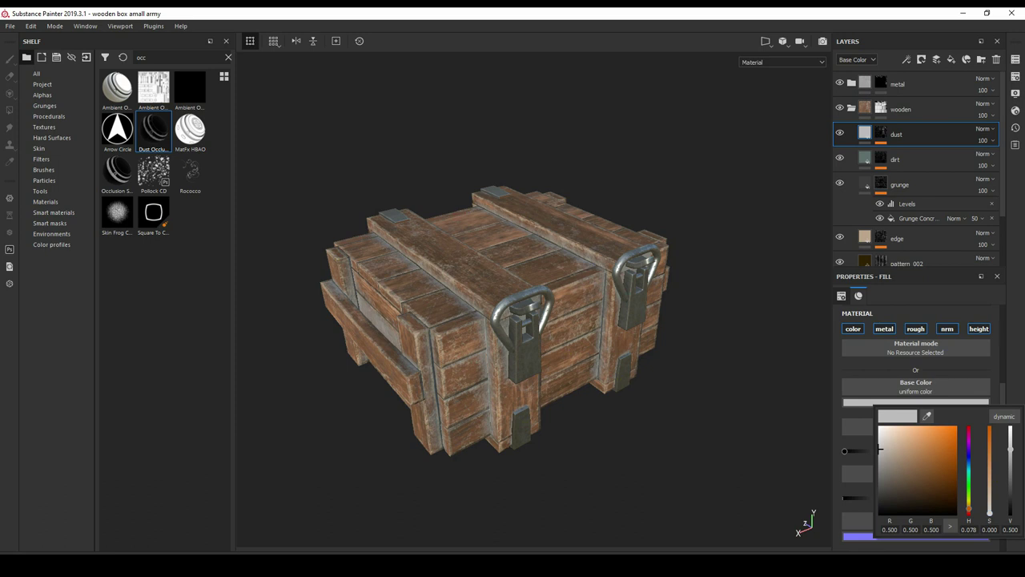
drag(969, 507, 968, 503)
drag(879, 449, 899, 449)
drag(969, 503, 968, 507)
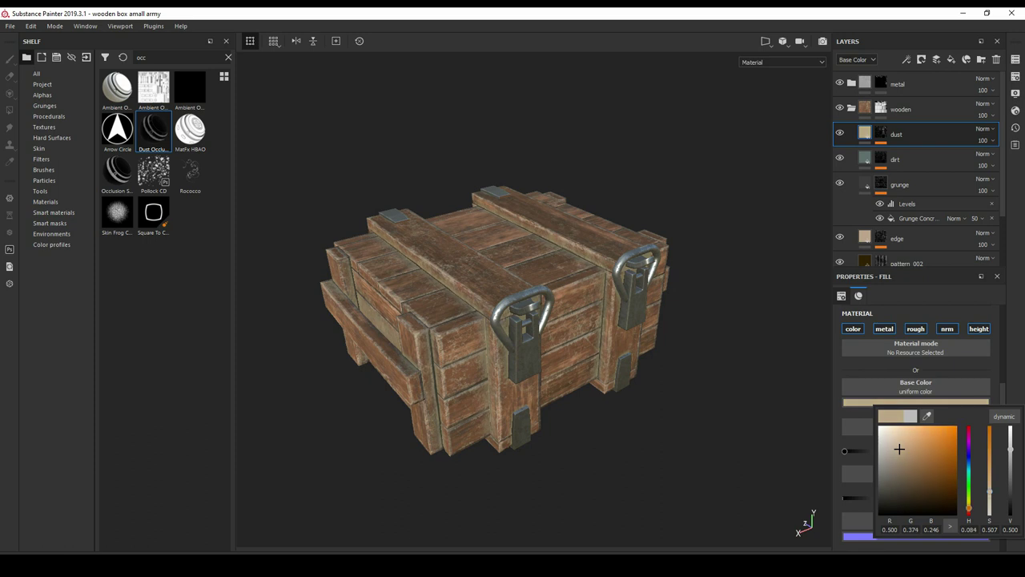
drag(1011, 450, 1010, 448)
alt+drag(560, 321, 565, 320)
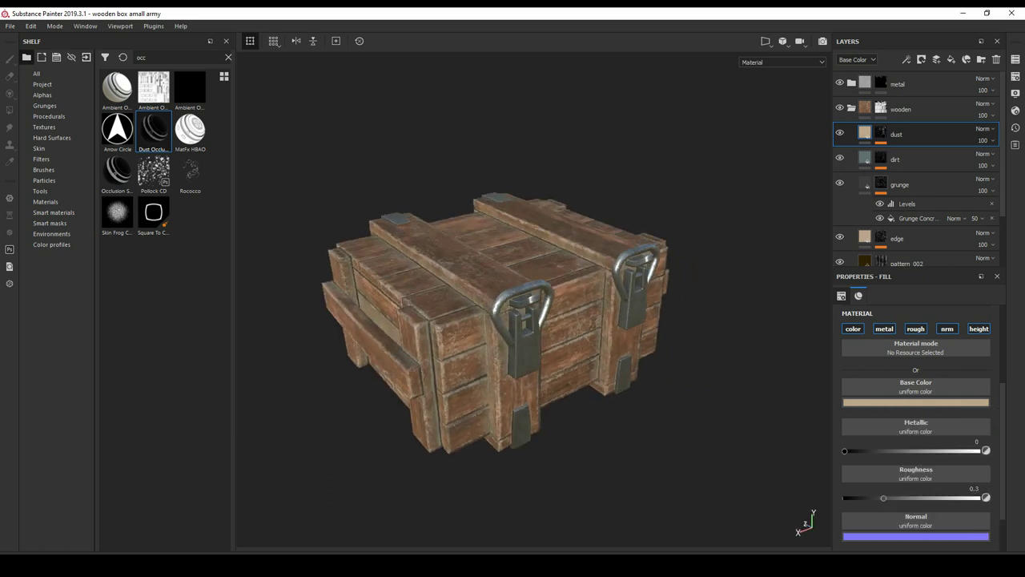
- Lower the dust layer's opacity to 42
scroll(503, 318, up, 2)
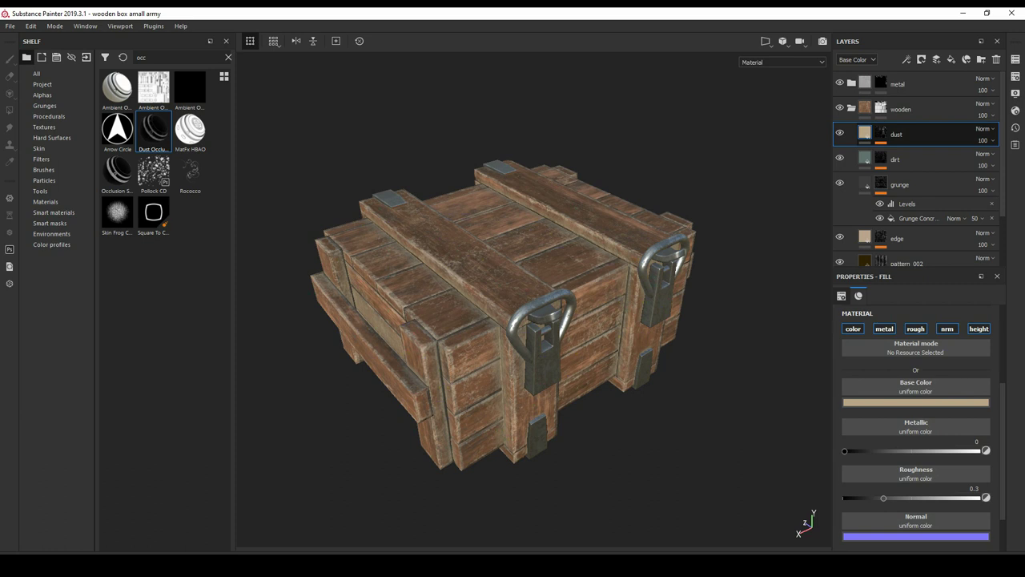
click(983, 140)
drag(1023, 159, 993, 160)
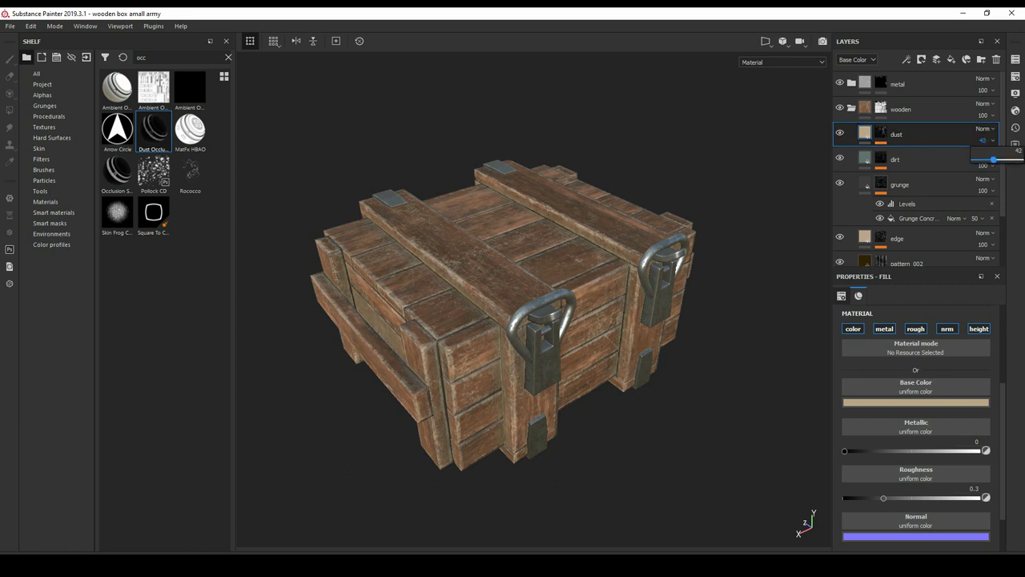
- Orbit around the crate and preview it in the Iray render
scroll(753, 513, up, 2)
scroll(753, 513, up, 1)
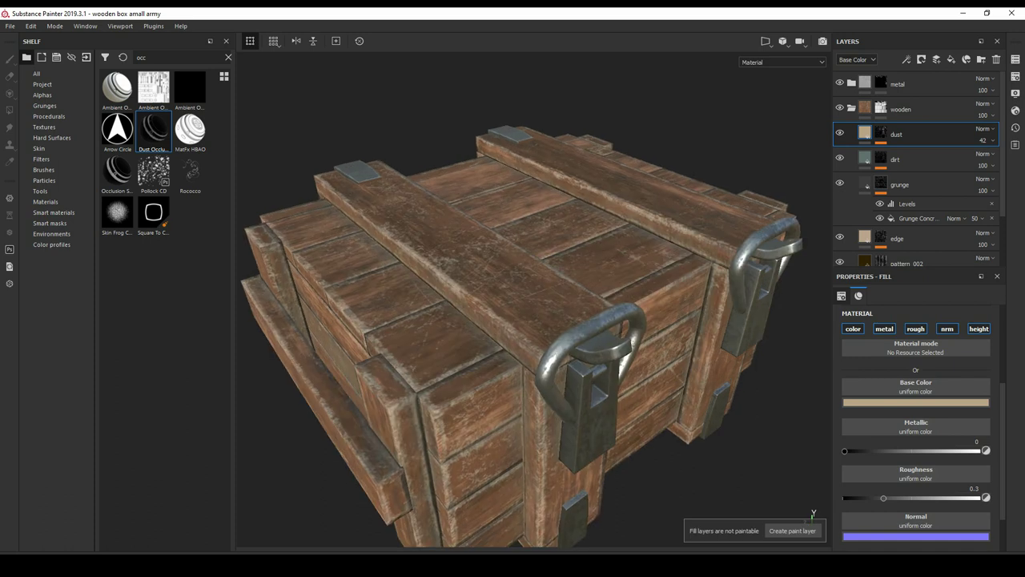
scroll(512, 320, down, 3)
alt+drag(512, 320, 432, 264)
alt+drag(512, 320, 469, 377)
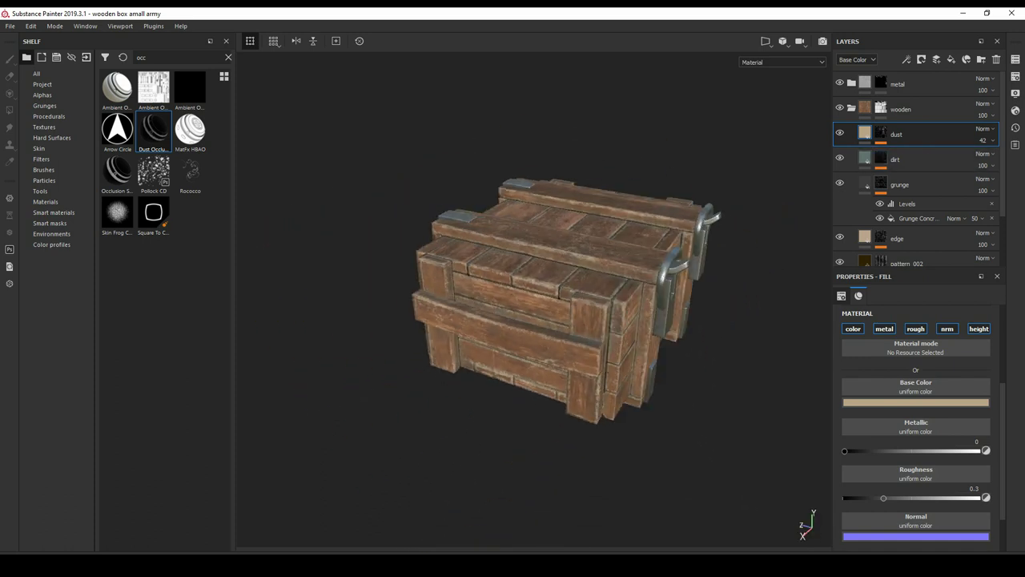
mouse_move(560, 320)
alt+mouse_down()
mouse_move(480, 308)
mouse_move(496, 319)
mouse_move(480, 317)
alt+mouse_up()
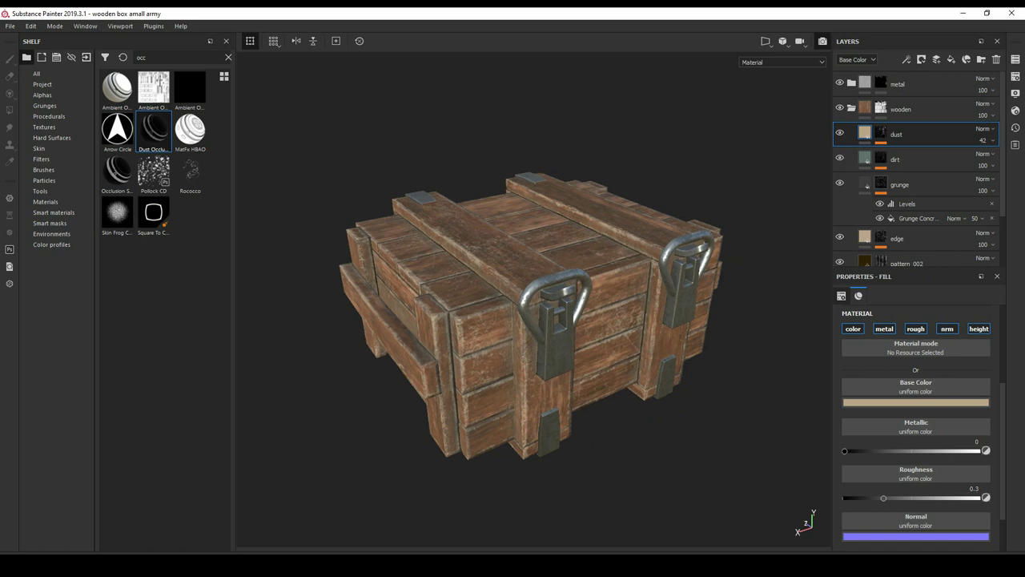
key(F10)
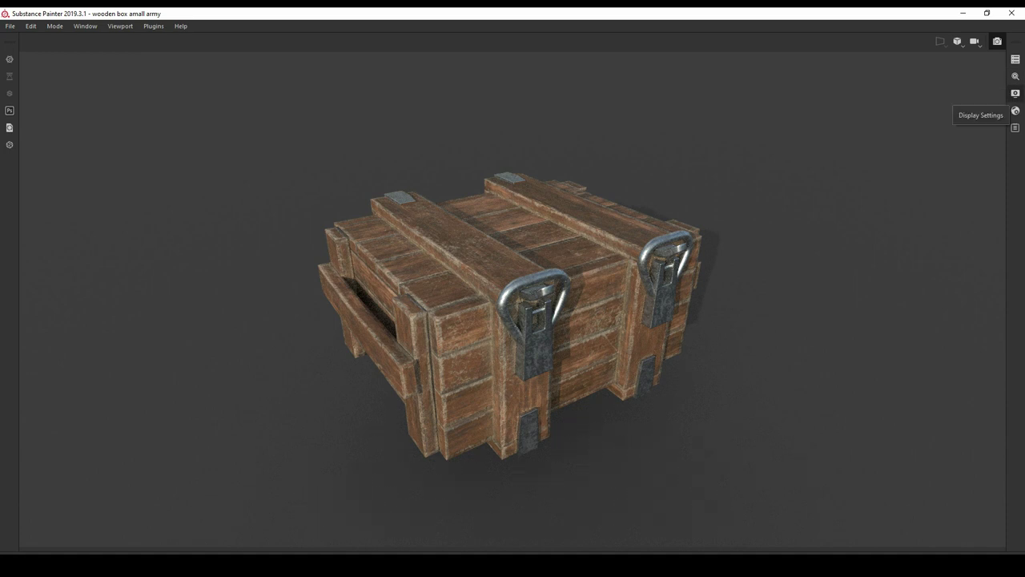
- Darken the ground reflectivity in Display Settings from 0.049 to 0.032
click(1015, 93)
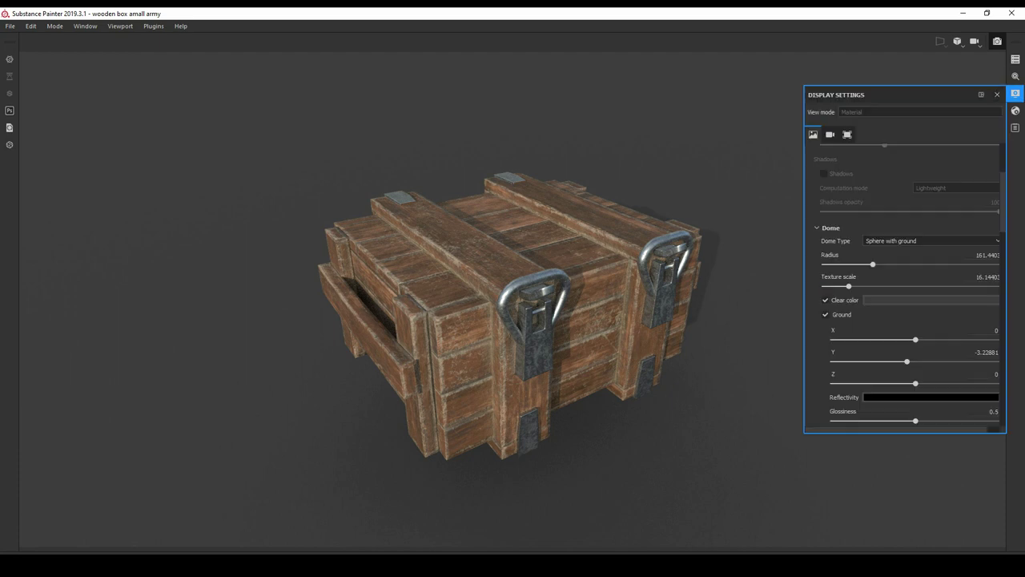
click(878, 396)
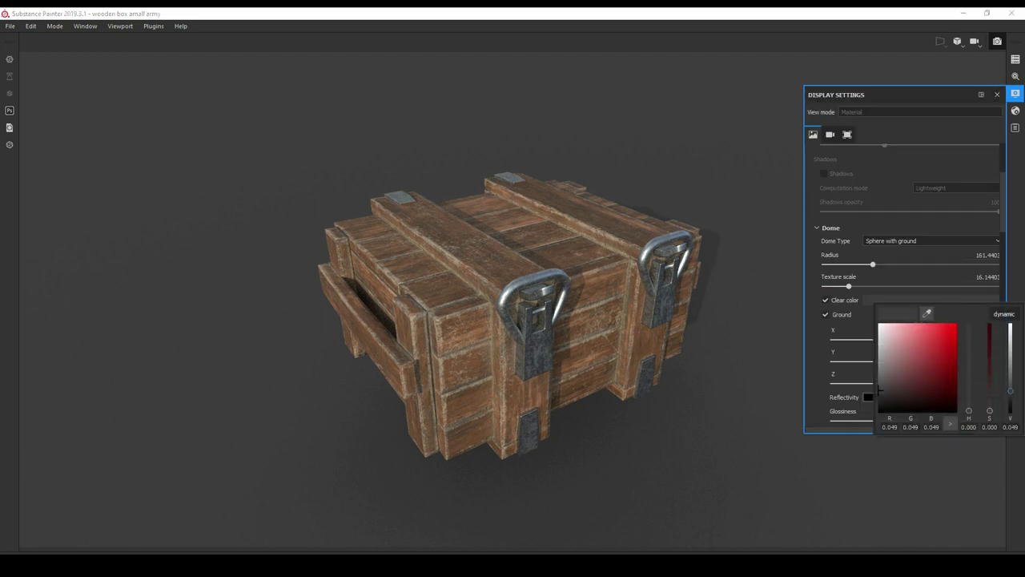
drag(1010, 391, 1009, 394)
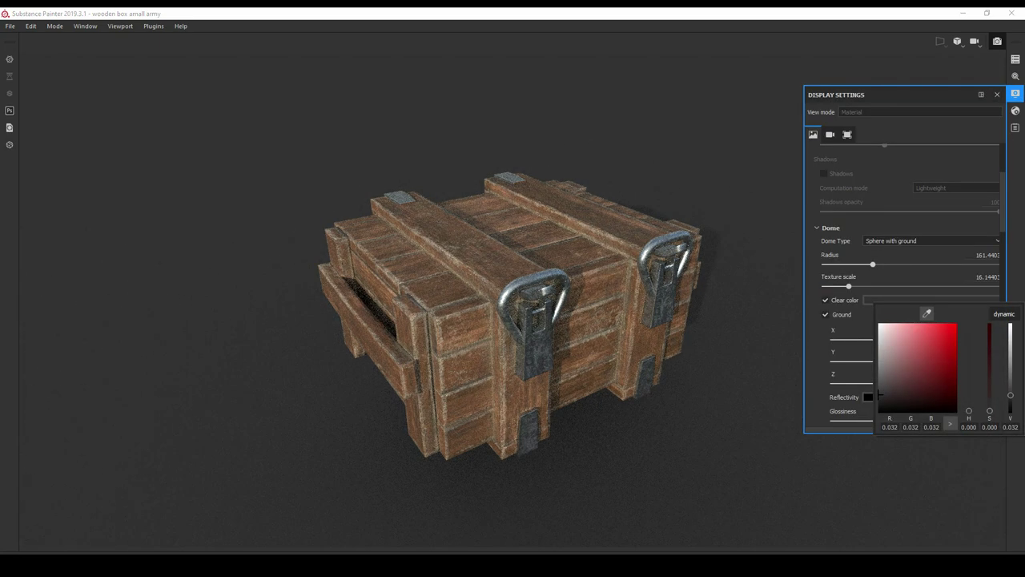
click(1015, 93)
key(Tab)
mouse_move(560, 321)
alt+mouse_down()
mouse_move(481, 304)
mouse_move(609, 344)
alt+mouse_up()
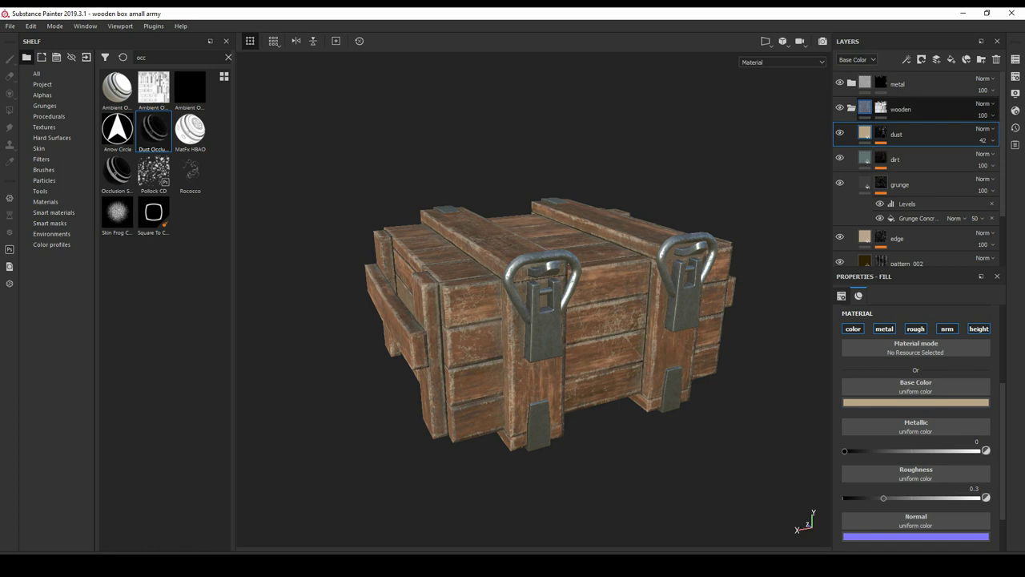
- Darken the metal folder's base layer colour to 0.252
click(851, 107)
click(851, 82)
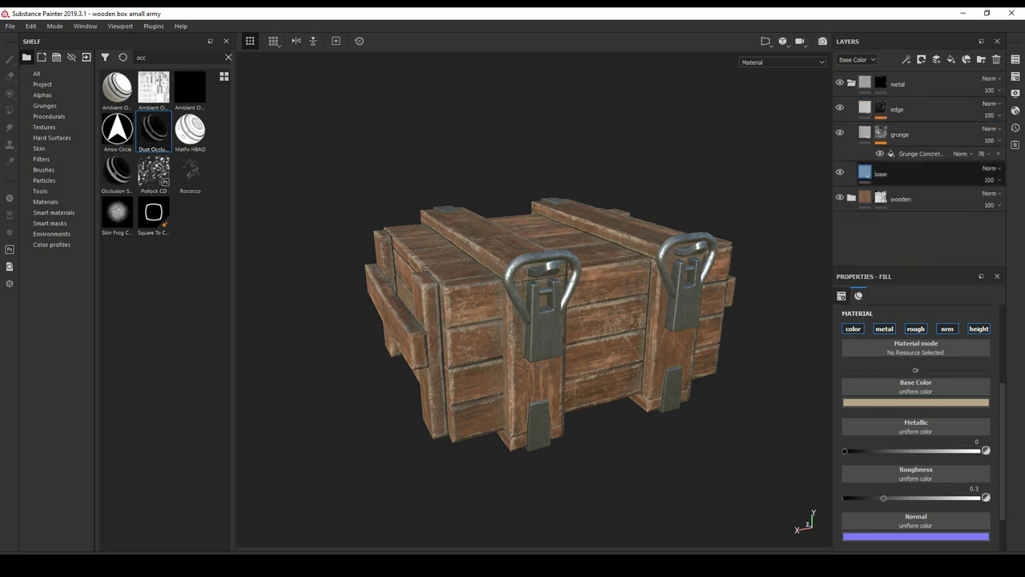
click(865, 173)
click(915, 402)
drag(880, 463, 880, 467)
alt+drag(561, 336, 641, 288)
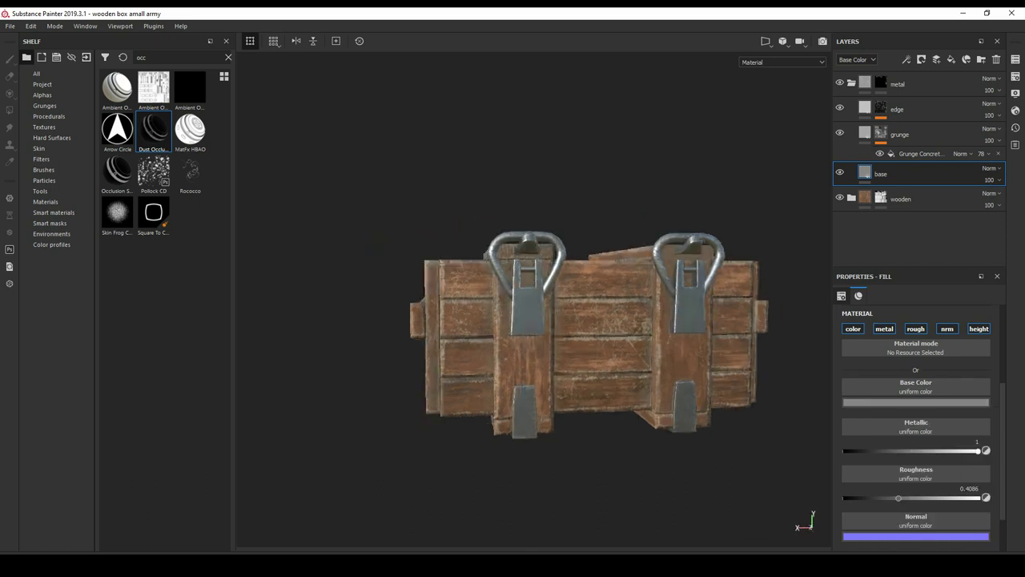
alt+drag(560, 336, 609, 312)
scroll(532, 337, up, 3)
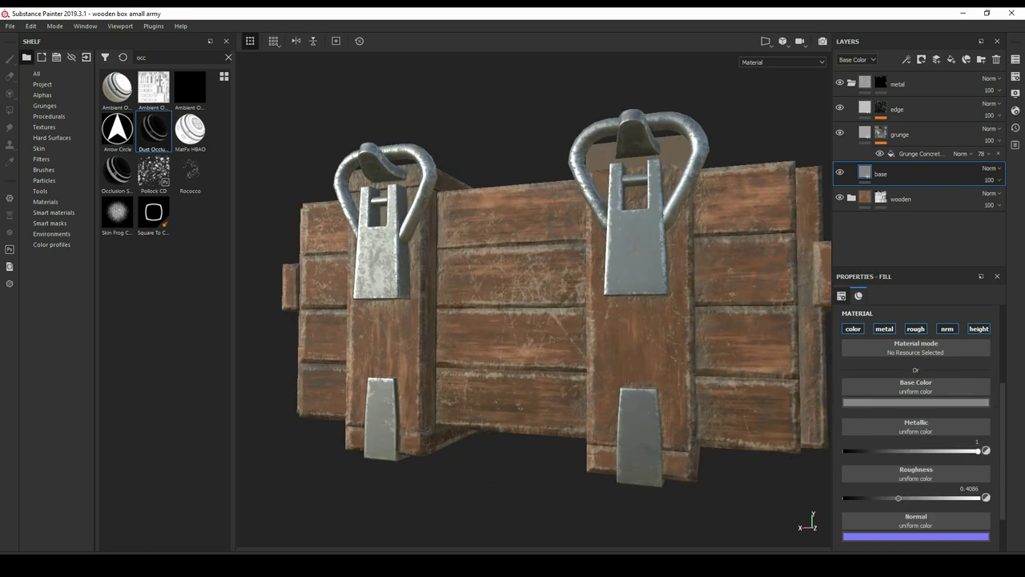
- Compare the metal with grunge hidden, then raise the Grunge Concrete balance to 0.83
click(919, 153)
key(4)
click(920, 152)
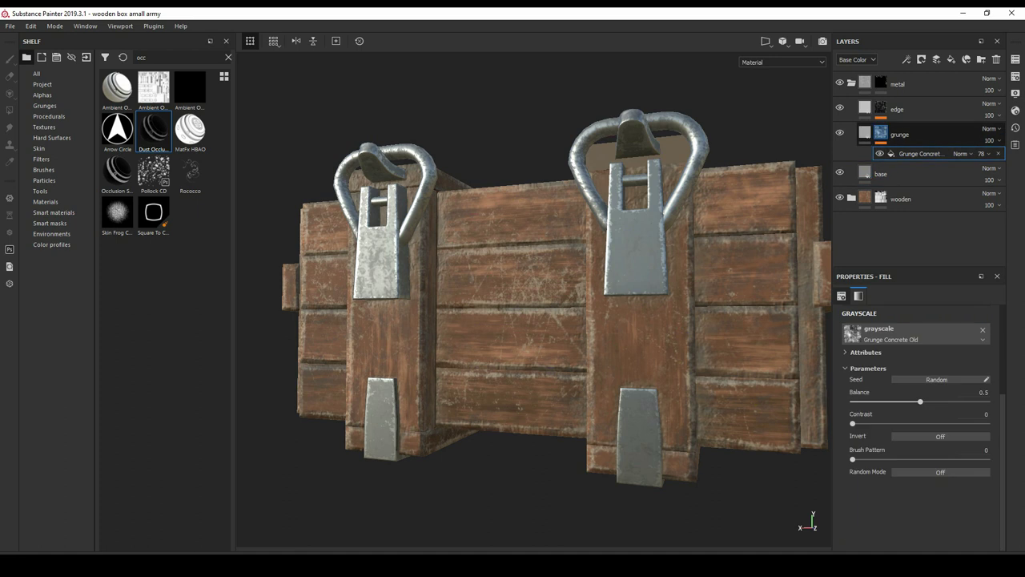
click(839, 133)
click(839, 132)
click(899, 134)
click(919, 153)
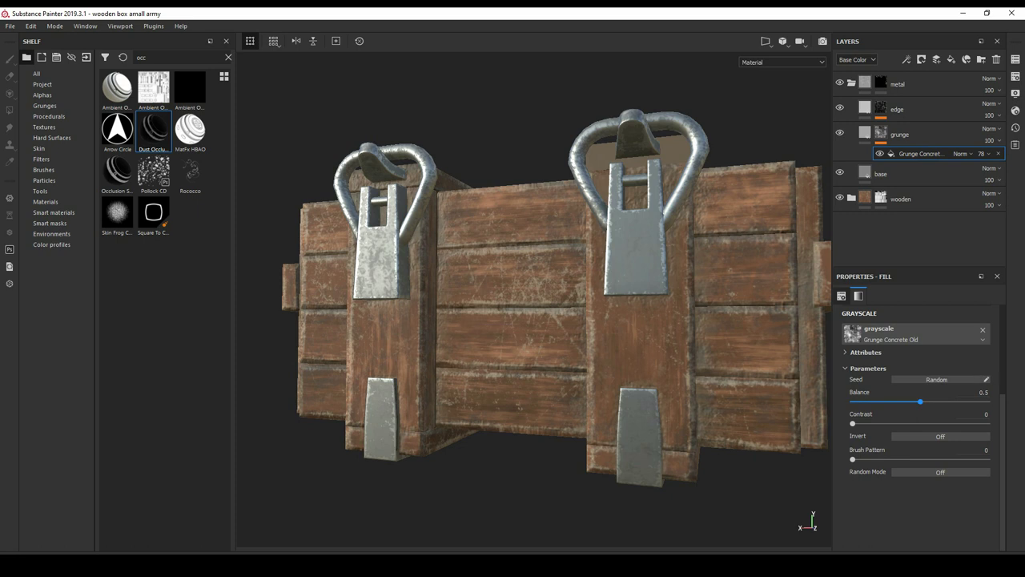
drag(949, 401, 964, 401)
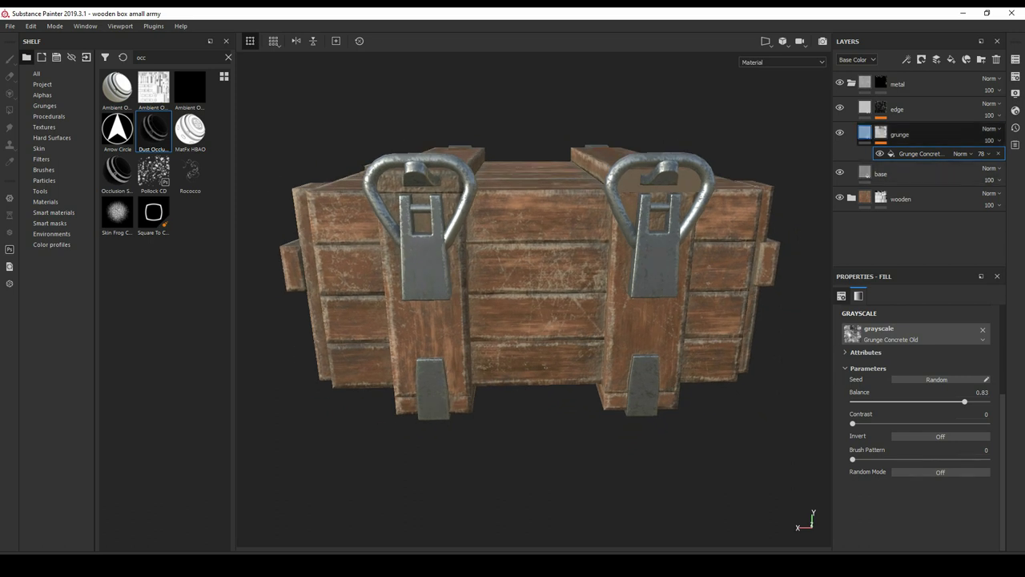
- Check the Iray render and lower the Grunge Concrete balance to 0.65
click(899, 134)
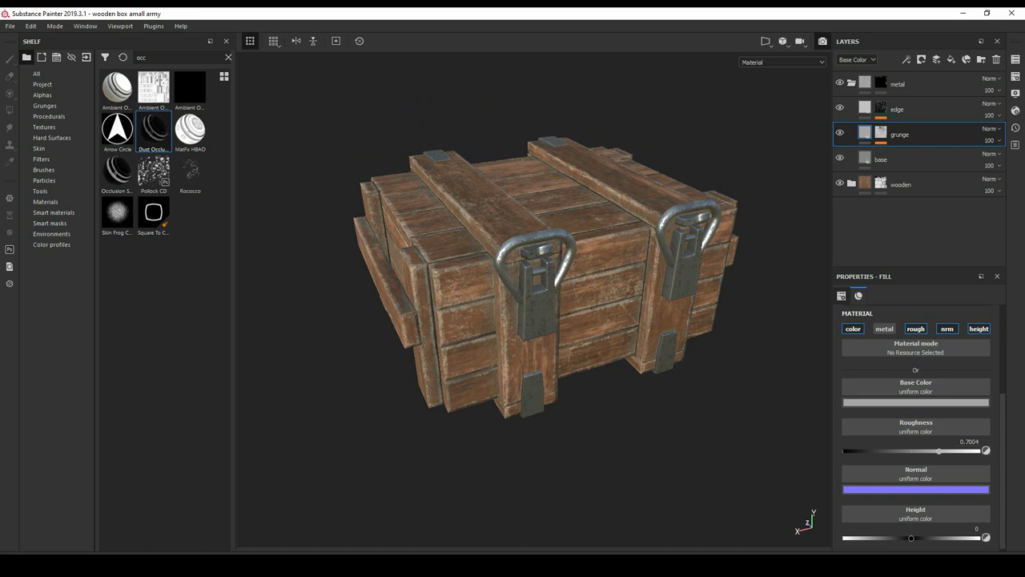
key(F10)
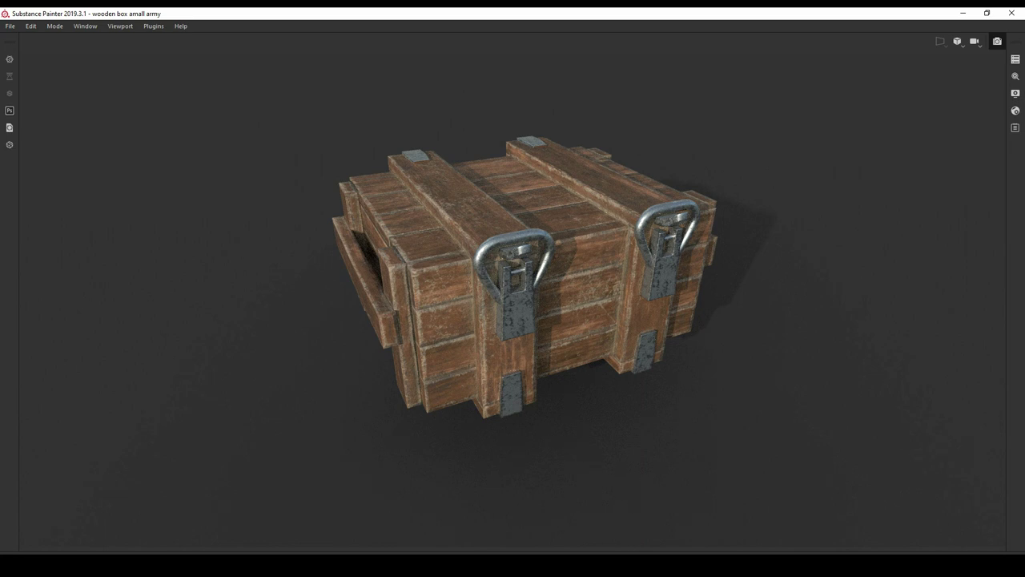
key(F10)
key(4)
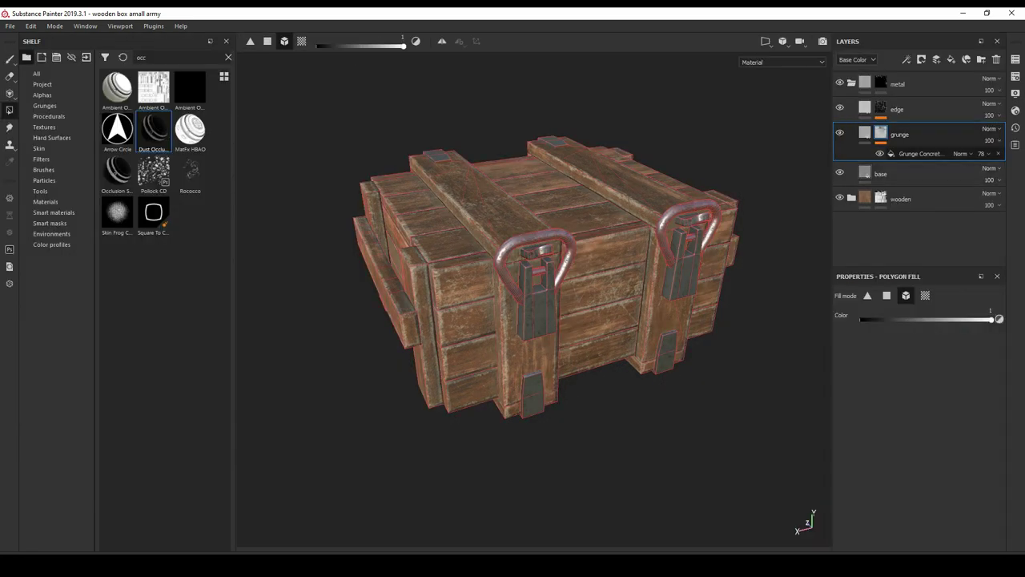
click(921, 152)
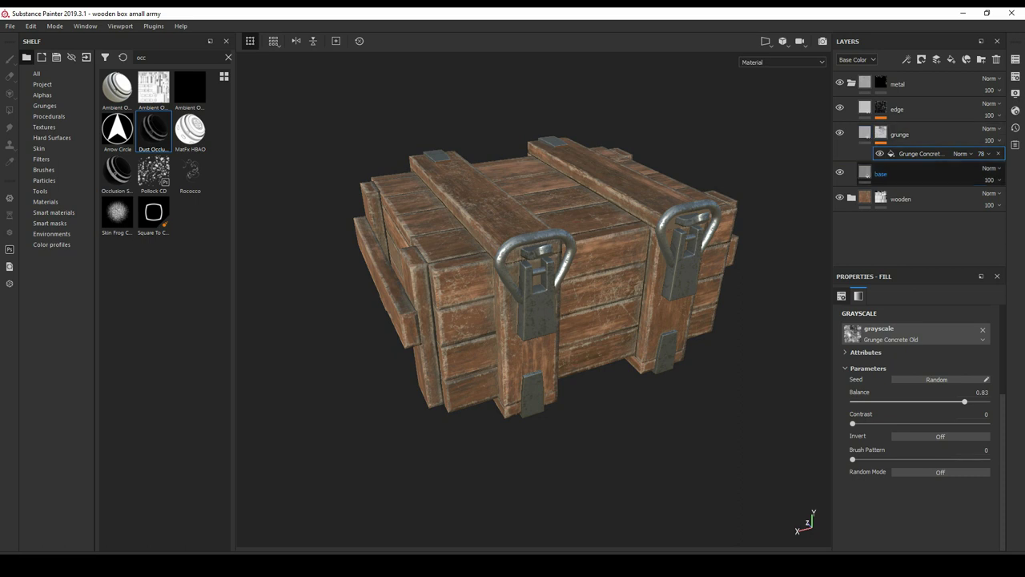
drag(964, 402, 939, 401)
mouse_move(560, 361)
alt+mouse_down()
mouse_move(609, 357)
mouse_move(560, 344)
alt+mouse_up()
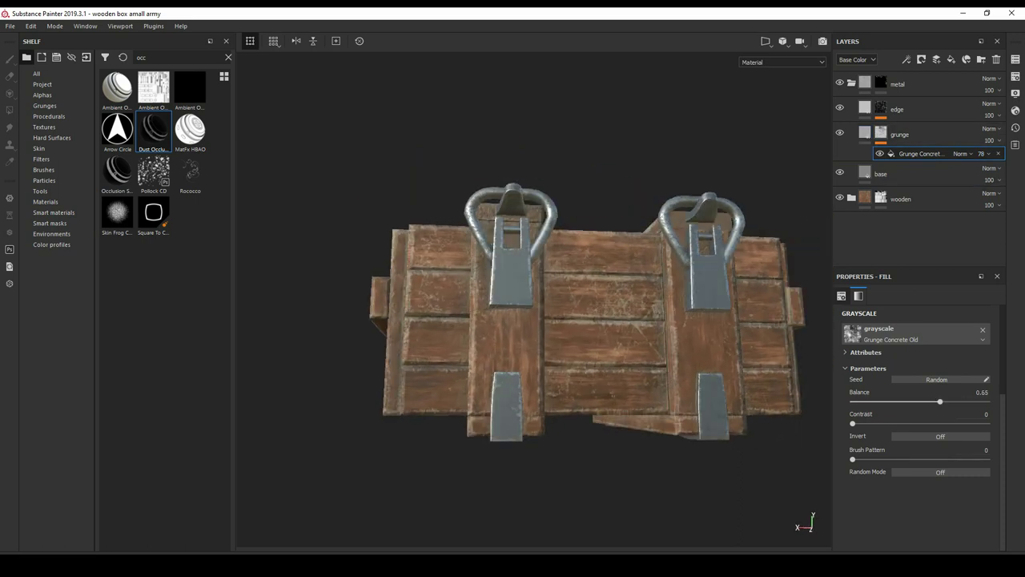
key(Delete)
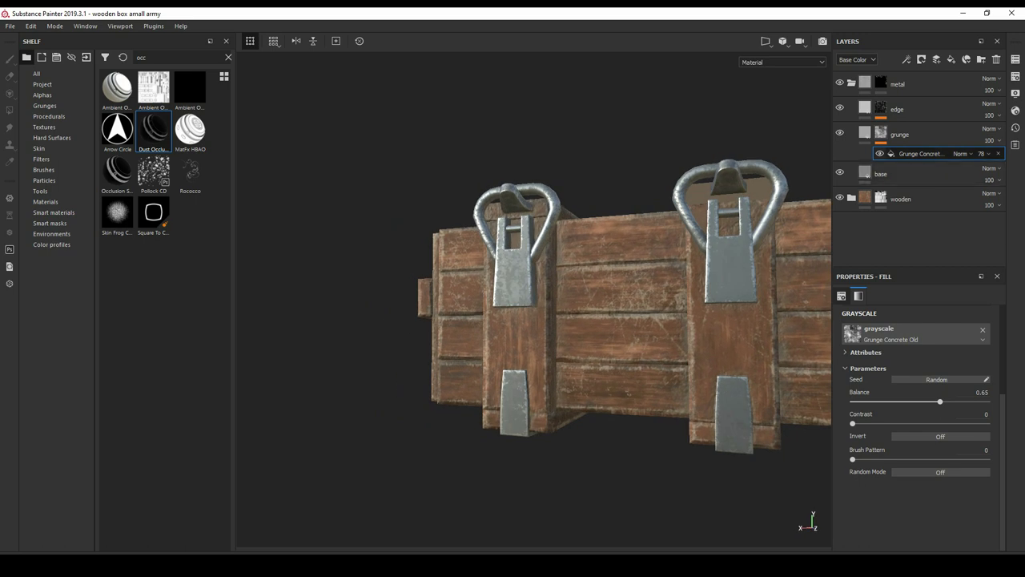
- Lower the grunge layer's roughness to 0.5292
click(921, 134)
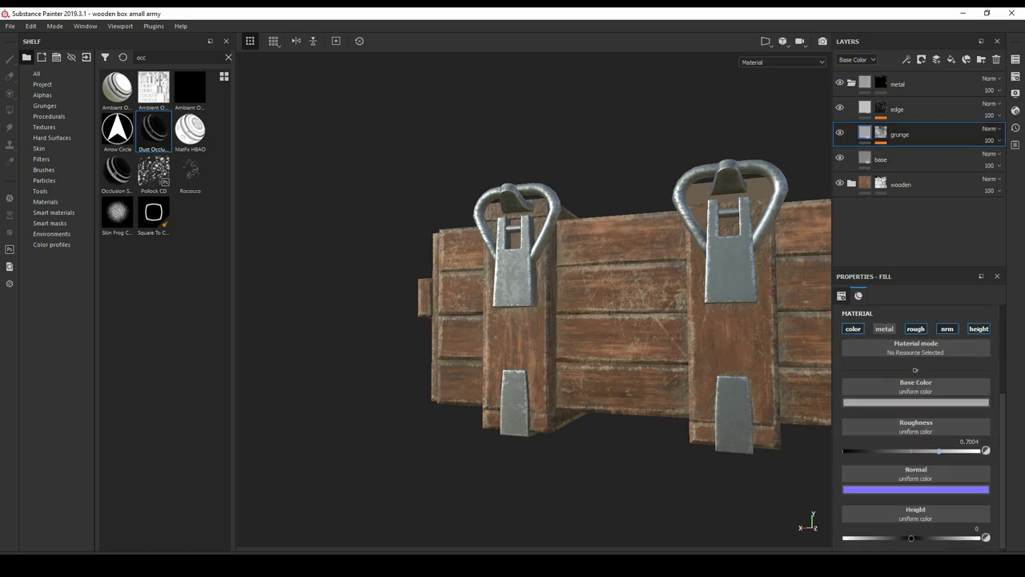
drag(939, 451, 915, 451)
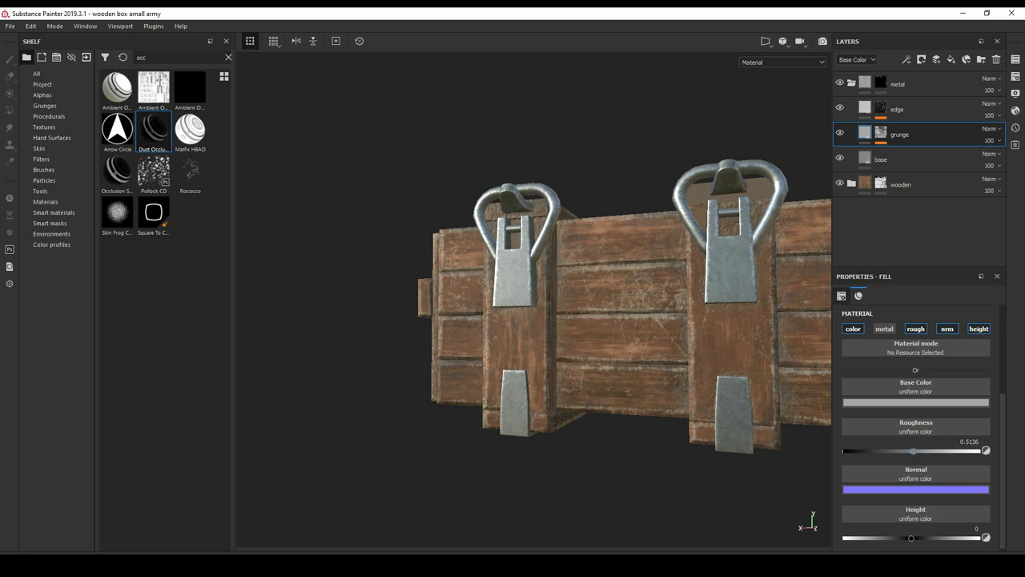
alt+drag(560, 480, 513, 480)
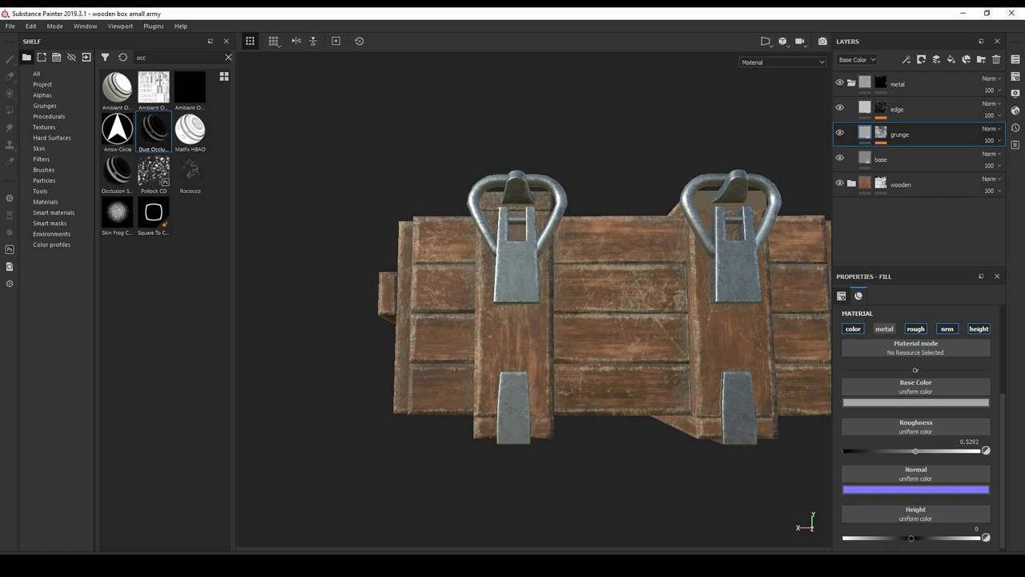
- Orbit around the crate in the Iray render, then exit it
click(822, 41)
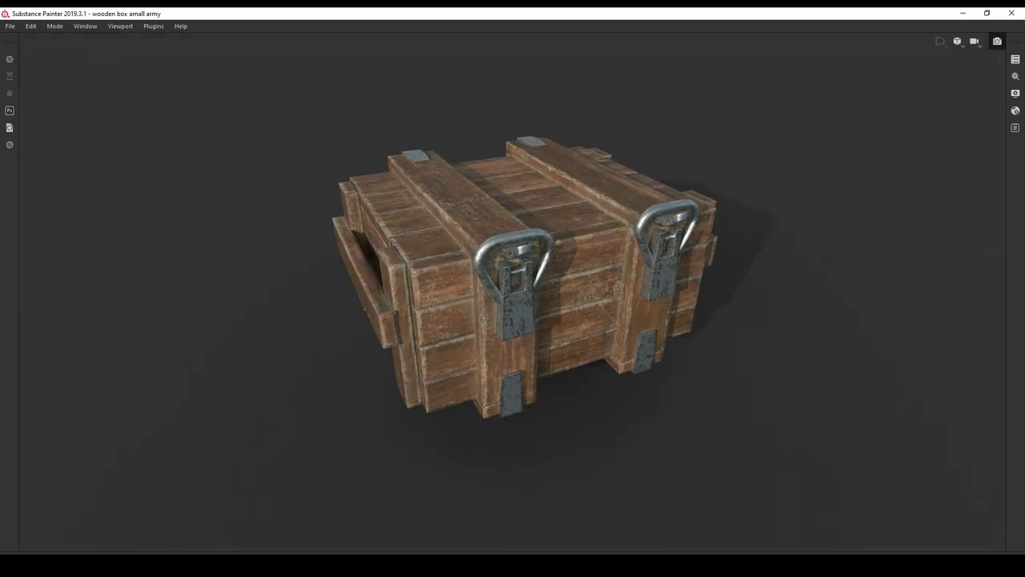
alt+drag(512, 320, 416, 320)
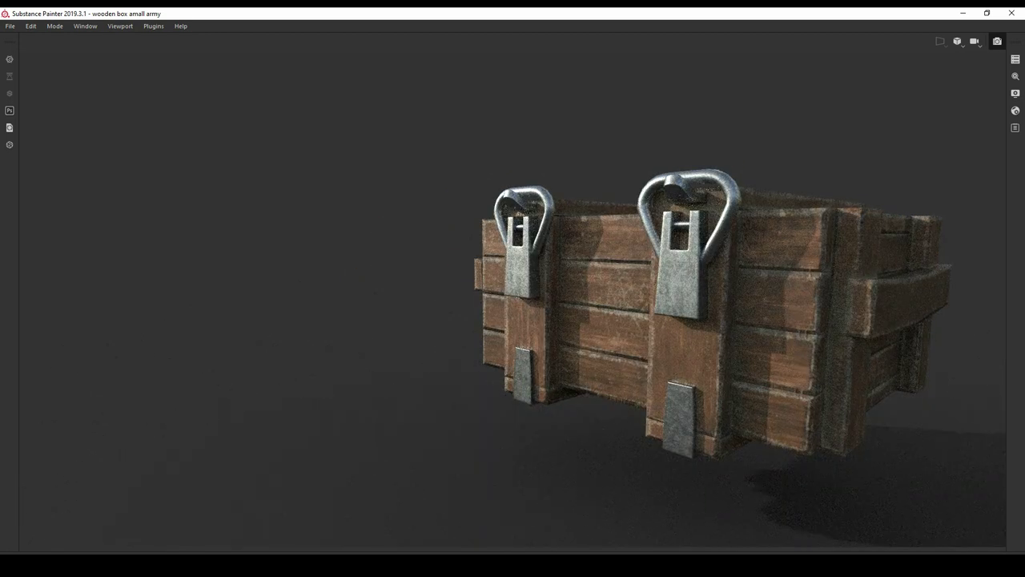
key(F10)
mouse_move(561, 320)
alt+mouse_down()
mouse_move(513, 320)
mouse_move(496, 368)
alt+mouse_up()
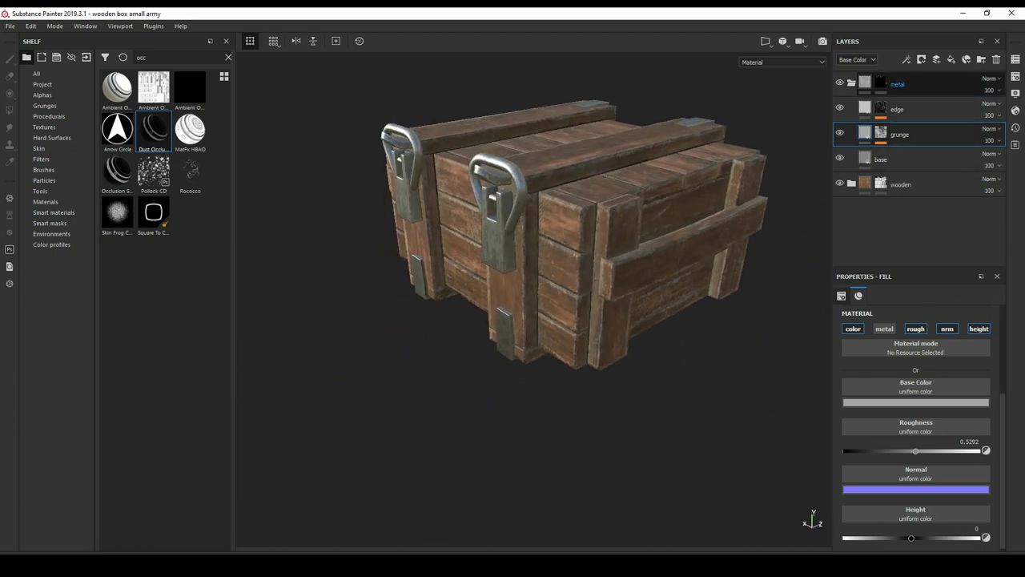
- Fold the metal layer group closed and clear the shelf search to list all assets
click(896, 84)
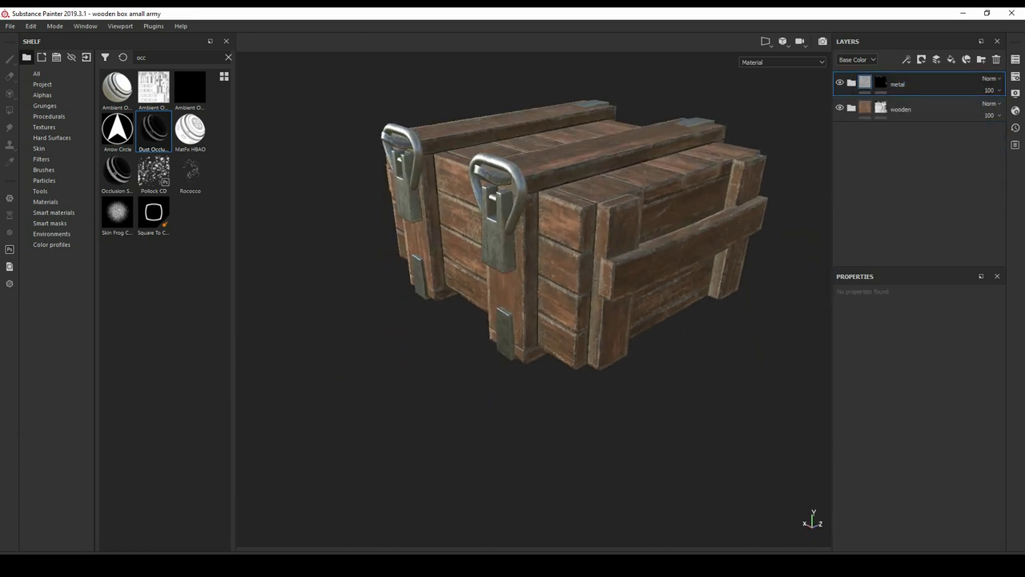
alt+drag(497, 368, 456, 336)
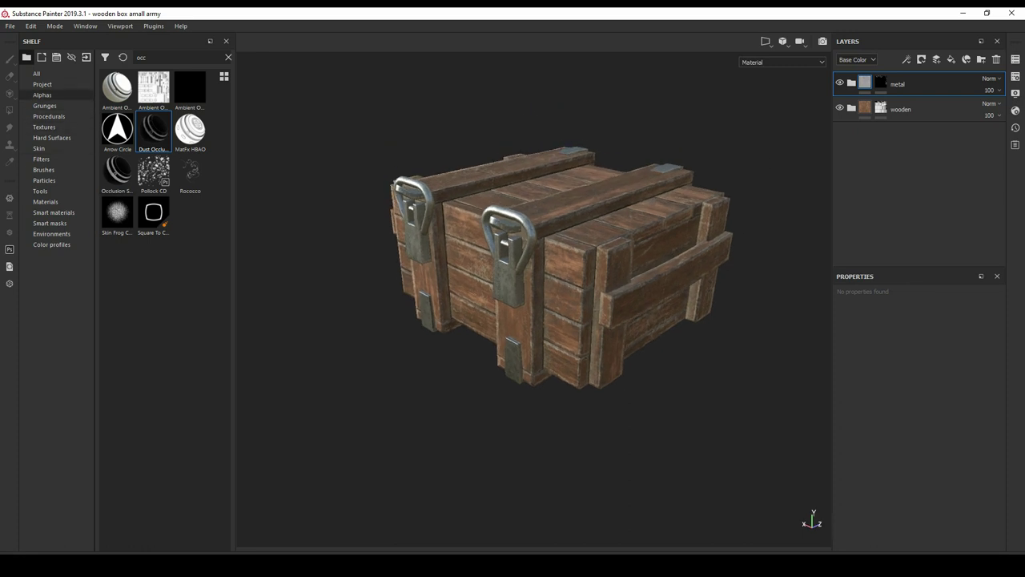
click(36, 73)
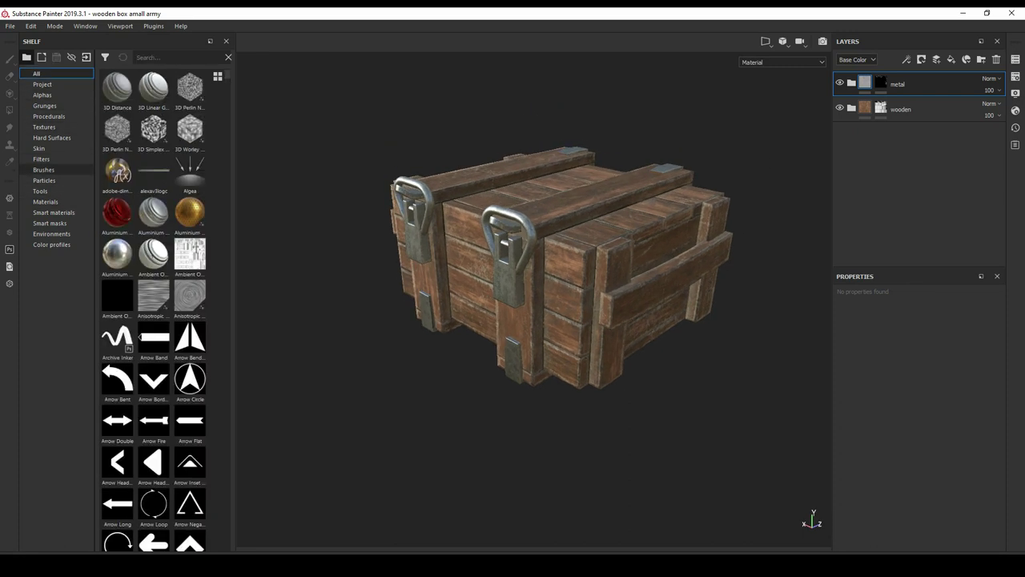
- Filter the shelf to Filters and search 'shar' to find Sharpen
click(41, 159)
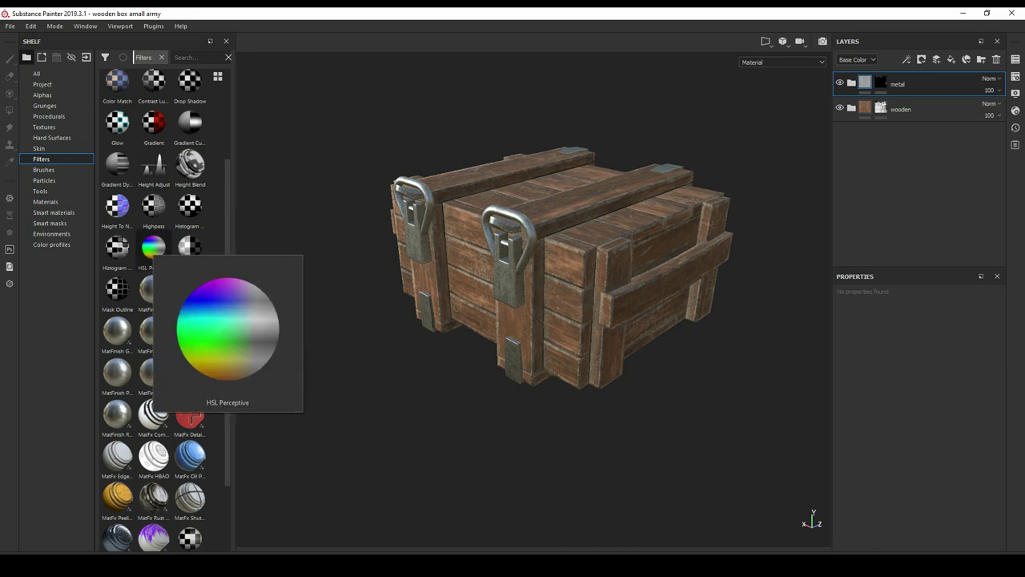
scroll(153, 248, down, 2)
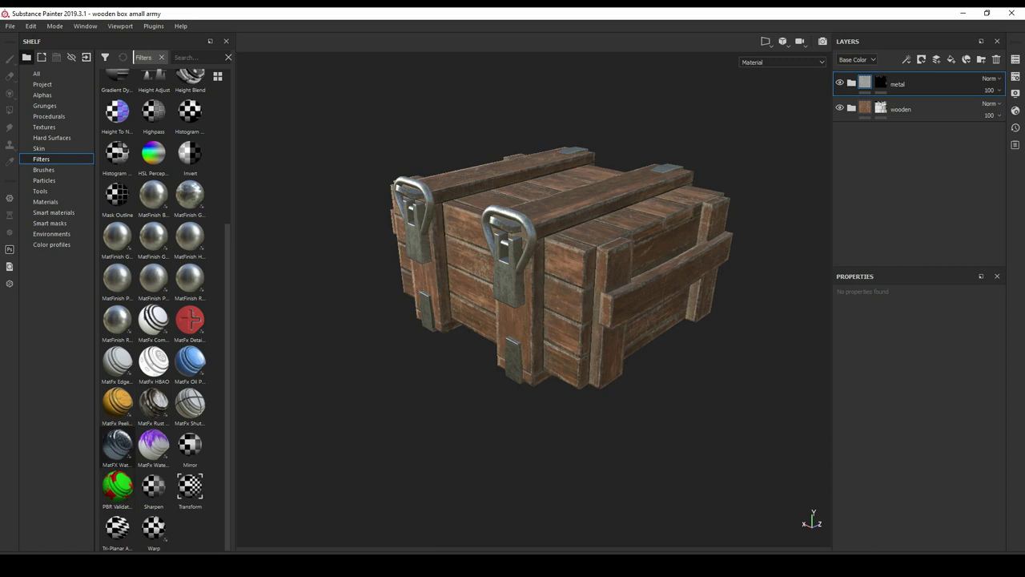
scroll(153, 256, up, 5)
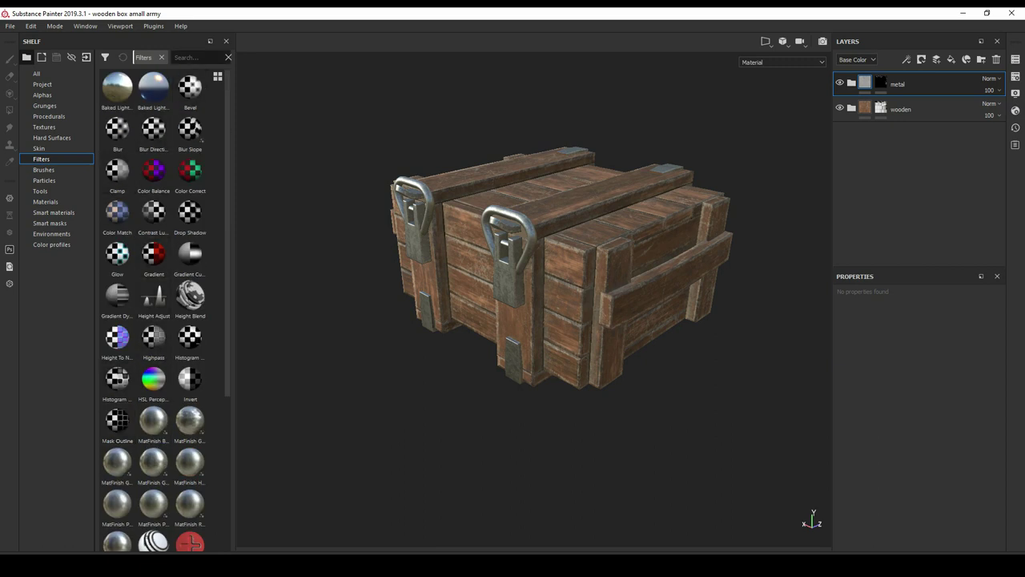
text(s)
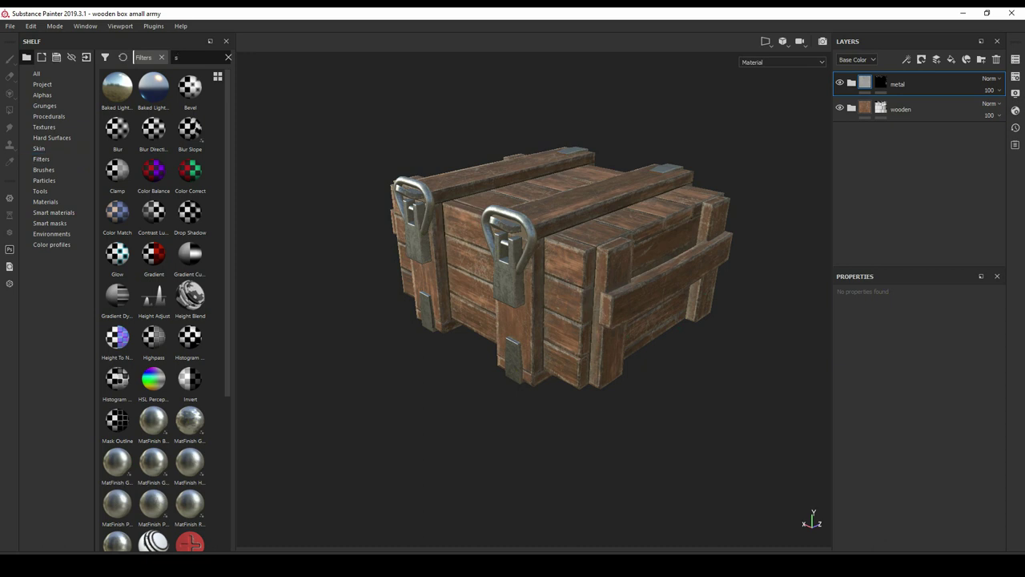
text(har)
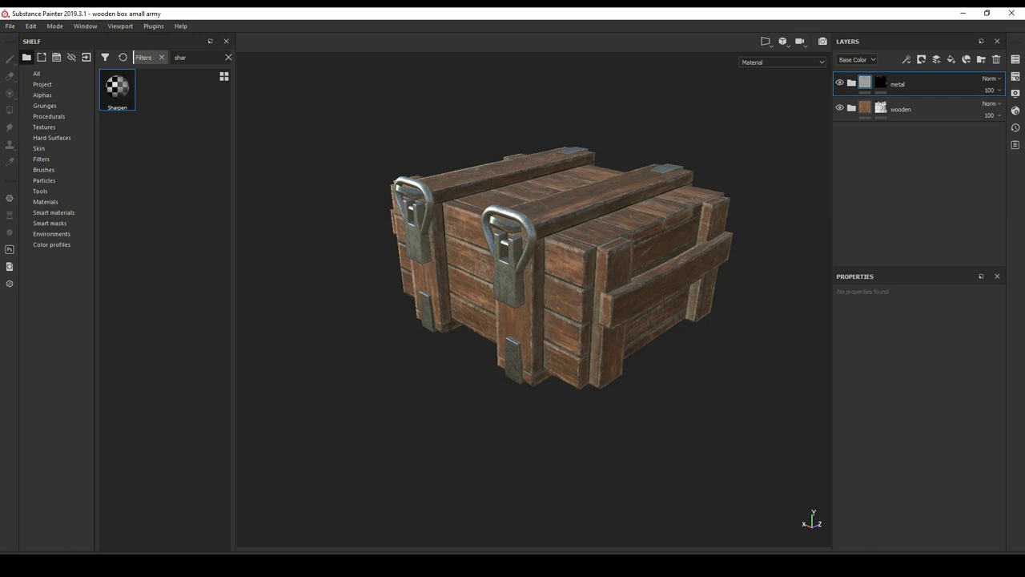
- Try a Sharpen filter layer, lowering its intensity toward zero and hiding it to compare
drag(117, 88, 913, 74)
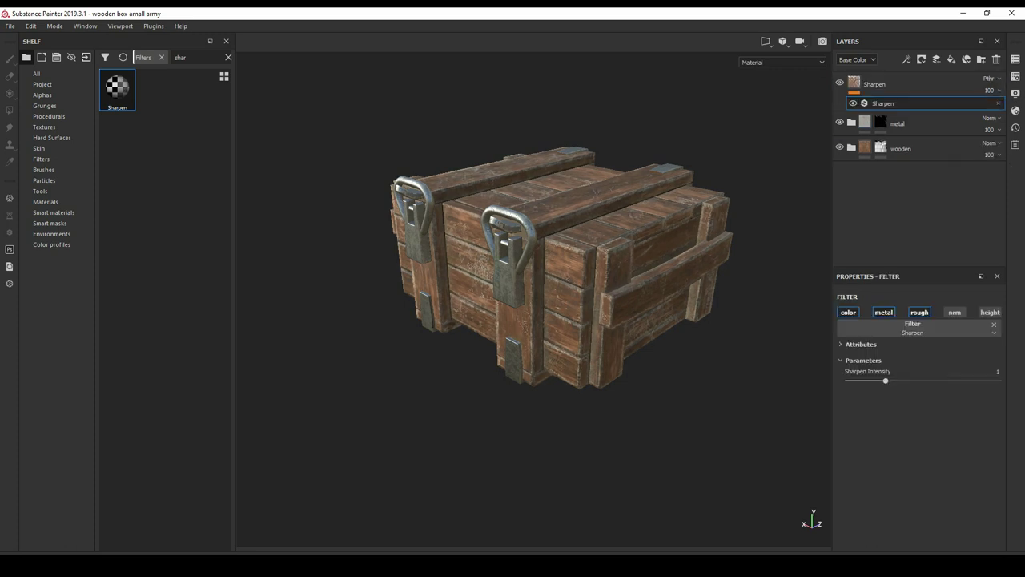
drag(886, 380, 867, 381)
alt+drag(528, 264, 368, 256)
scroll(464, 264, up, 3)
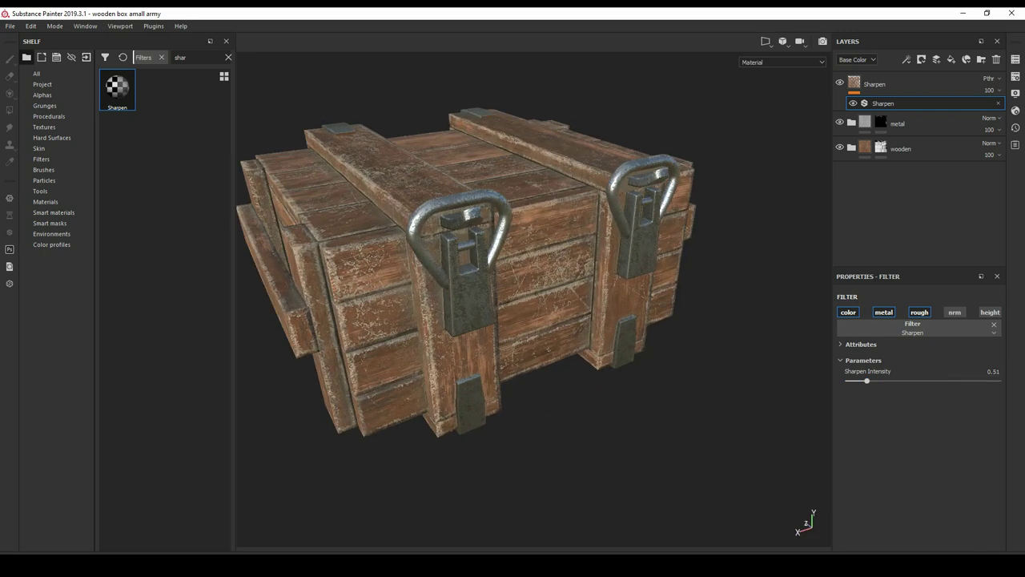
drag(866, 380, 849, 381)
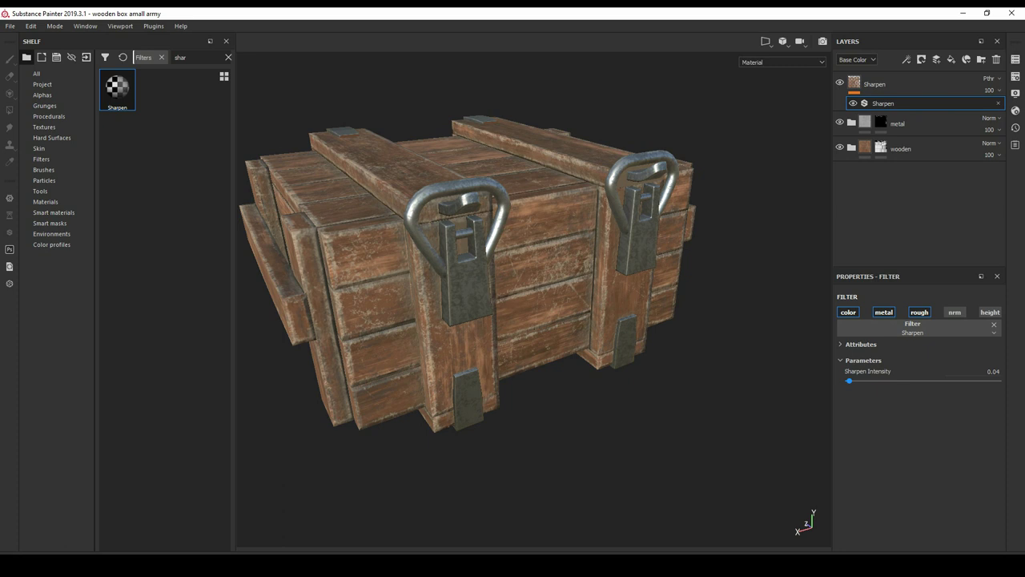
click(853, 103)
drag(848, 380, 848, 381)
- Delete the Sharpen filter layer
click(881, 84)
key(Delete)
mouse_move(480, 320)
alt+mouse_down()
mouse_move(553, 329)
mouse_move(552, 340)
alt+mouse_up()
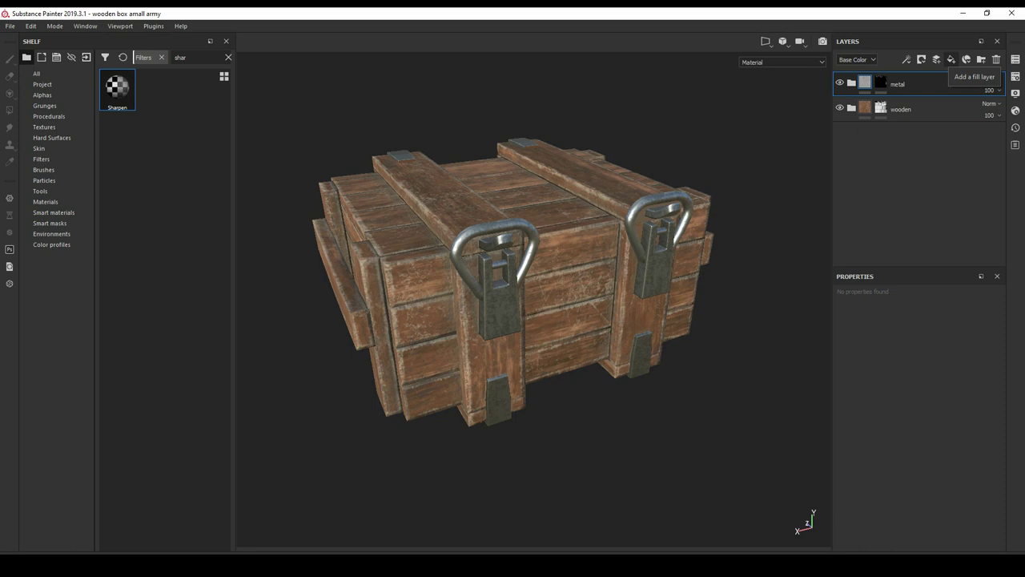
click(228, 57)
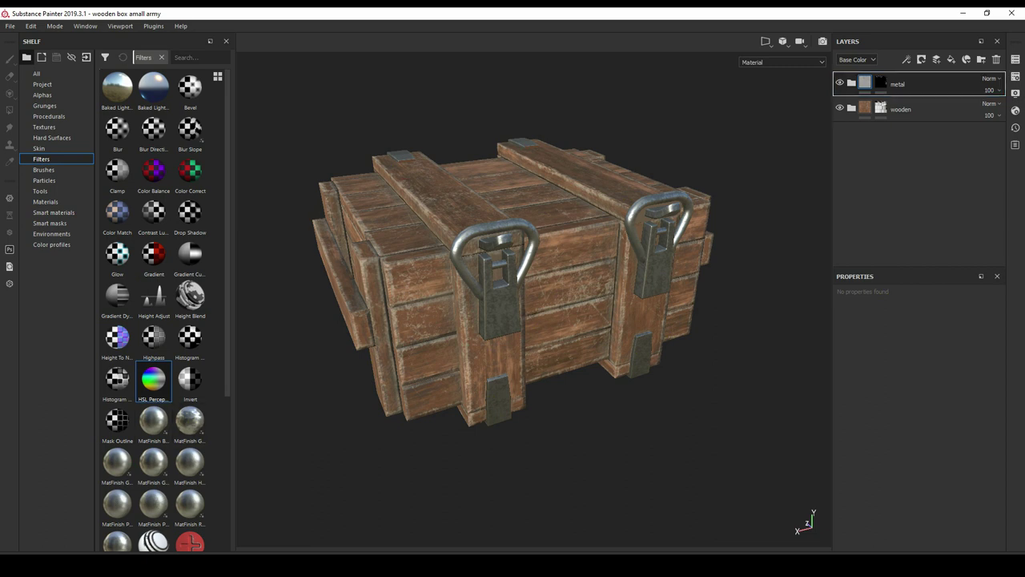
drag(153, 380, 896, 83)
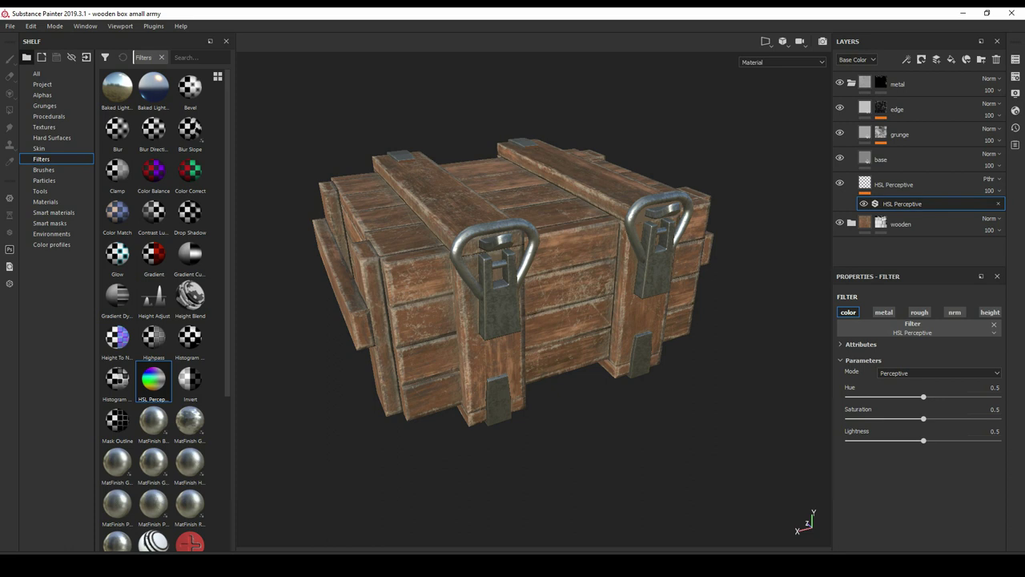
click(892, 184)
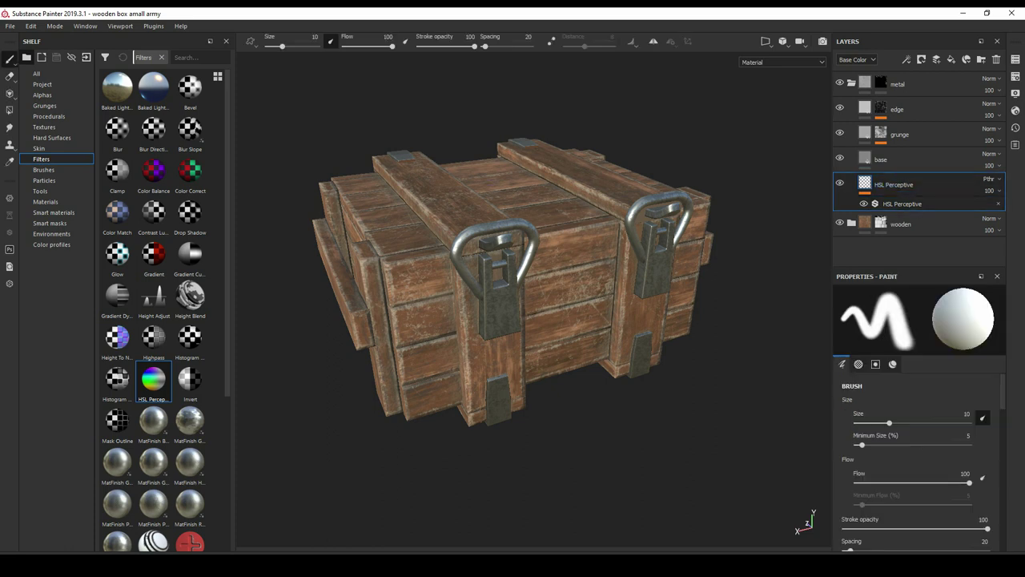
drag(893, 184, 889, 77)
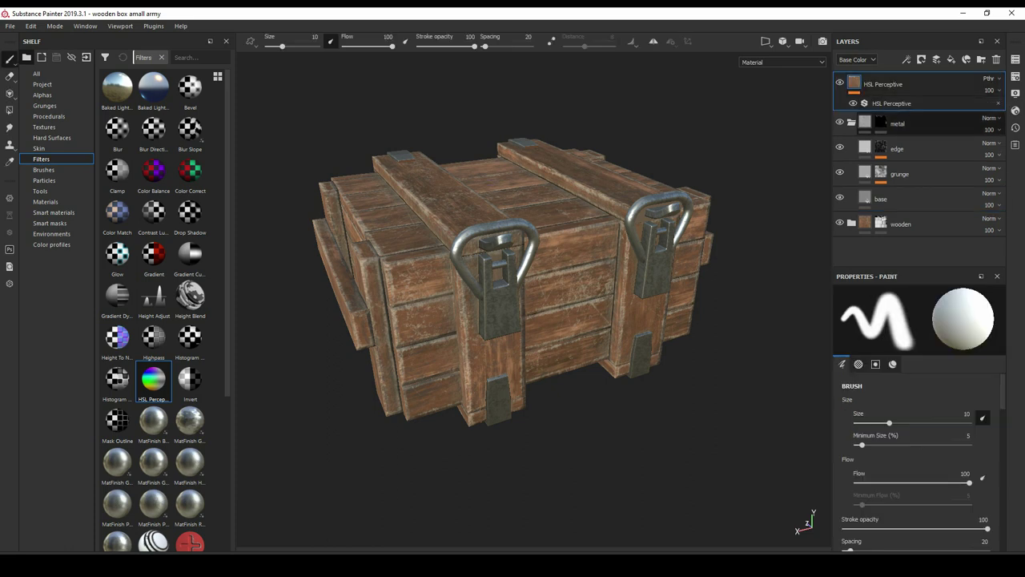
click(891, 103)
mouse_move(923, 397)
mouse_down()
mouse_move(897, 396)
mouse_move(973, 397)
mouse_up()
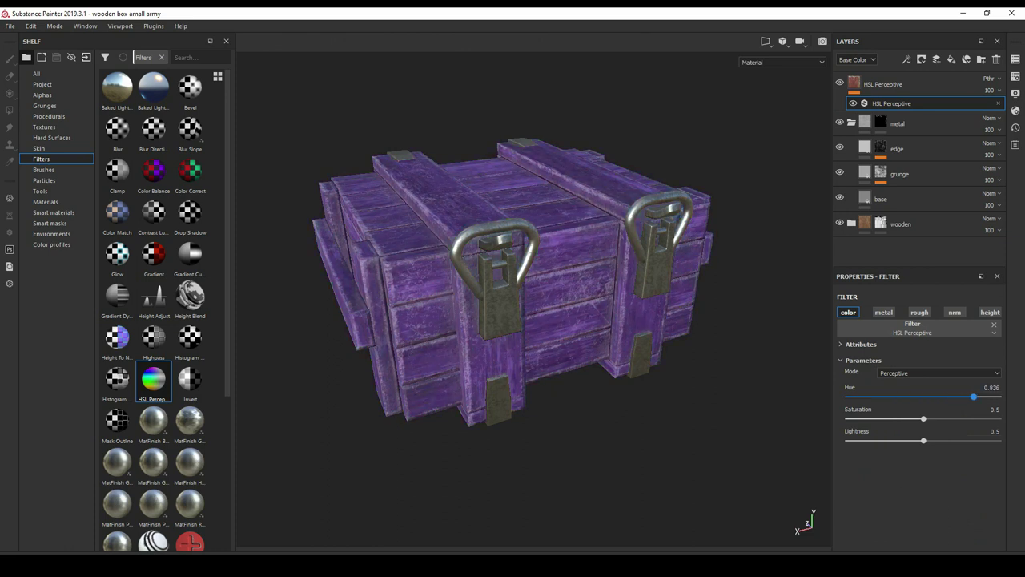
key(ctrl+z)
mouse_move(924, 419)
mouse_down()
mouse_move(889, 419)
mouse_move(923, 419)
mouse_move(905, 440)
mouse_move(923, 441)
mouse_up()
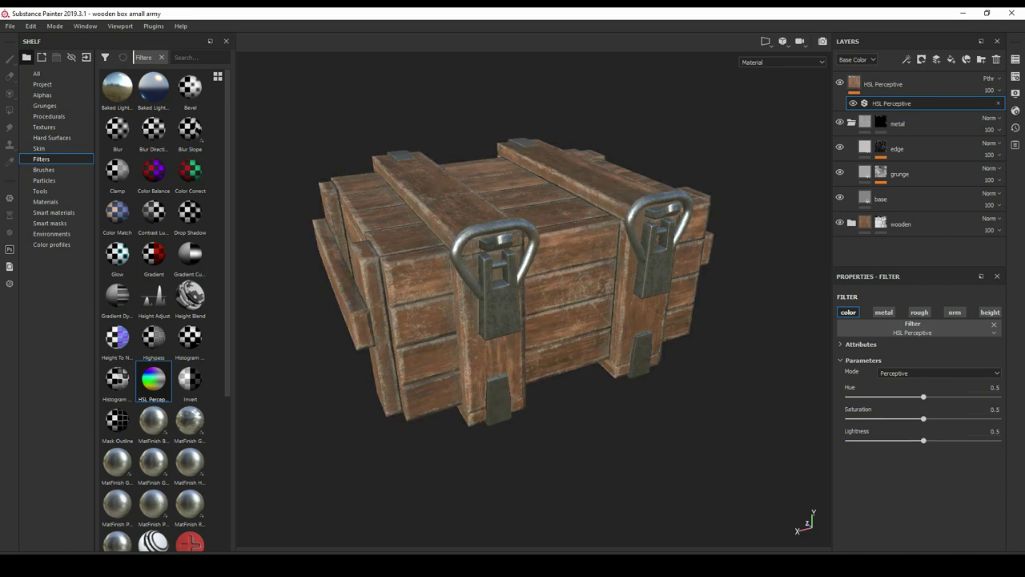
click(889, 83)
key(Delete)
alt+drag(529, 305, 404, 311)
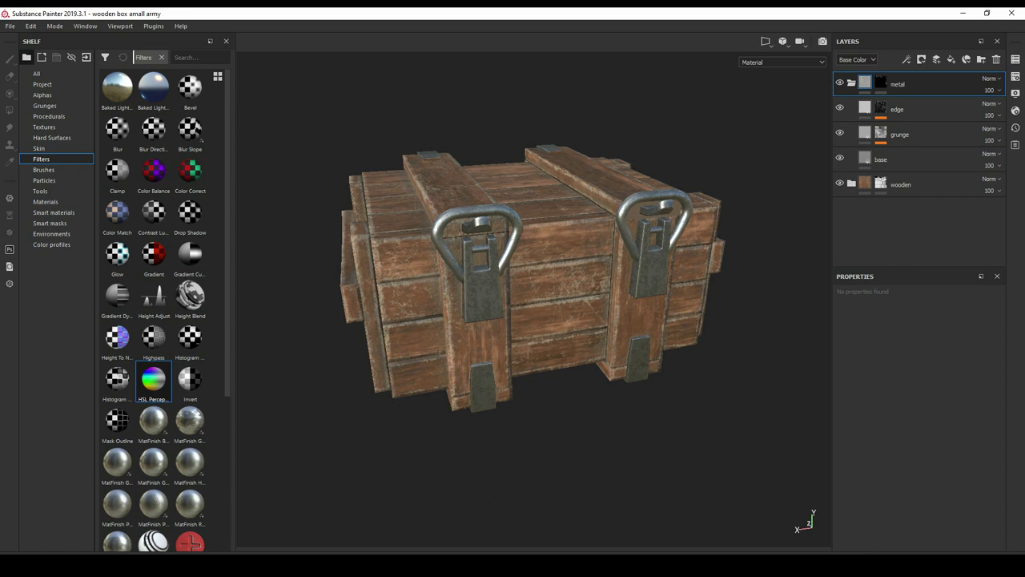
- Switch the metal folder's mask to polygon fill mode
alt+drag(529, 281, 560, 280)
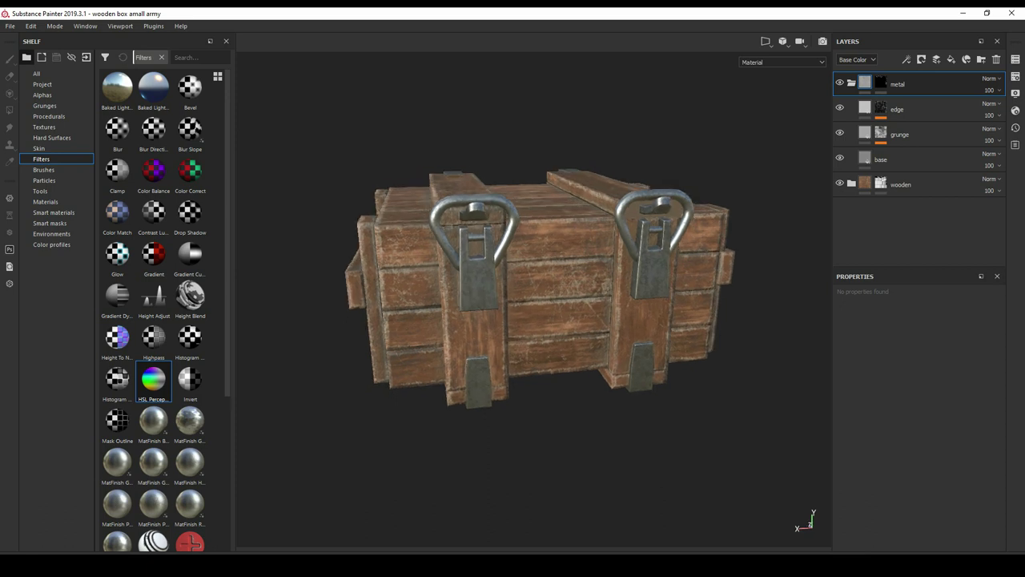
click(881, 82)
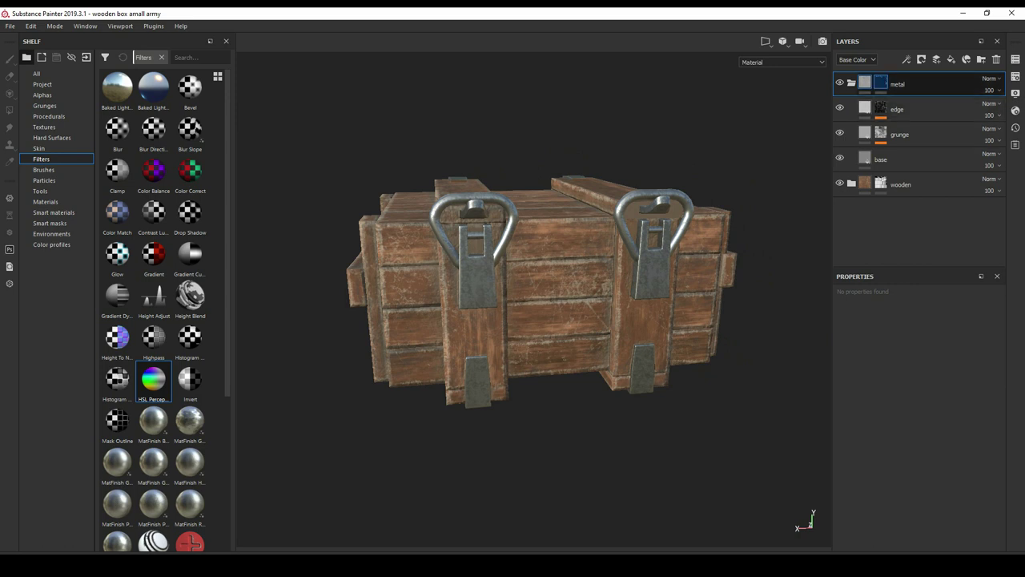
key(4)
click(865, 82)
- Collapse the metal folder, expand the wooden folder and select its dust layer
click(851, 82)
click(851, 109)
click(921, 134)
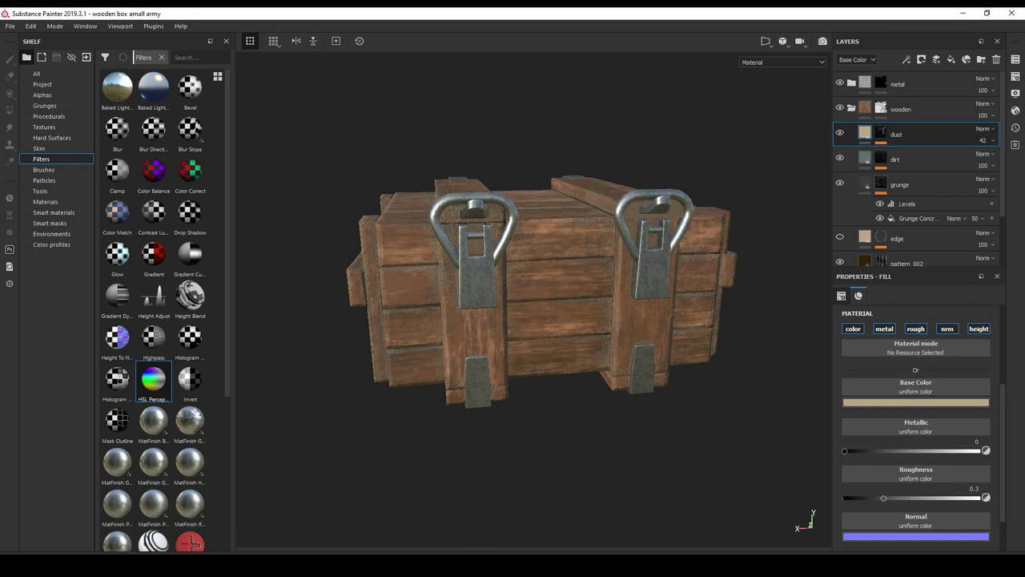
- Lower the edge mask's Mask Editor opacity to 60
click(881, 224)
key(ctrl+z)
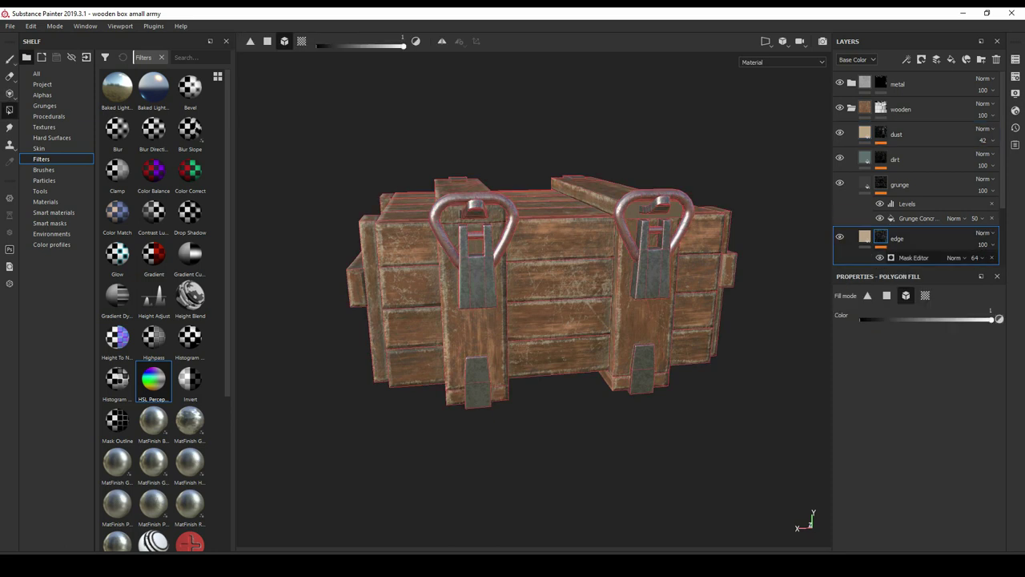
click(975, 257)
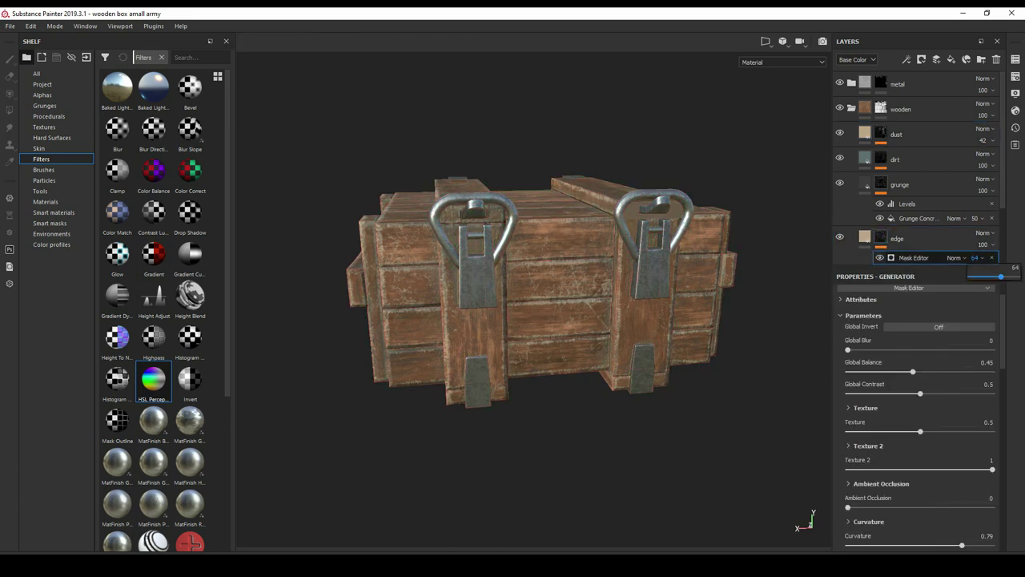
drag(1000, 275, 995, 275)
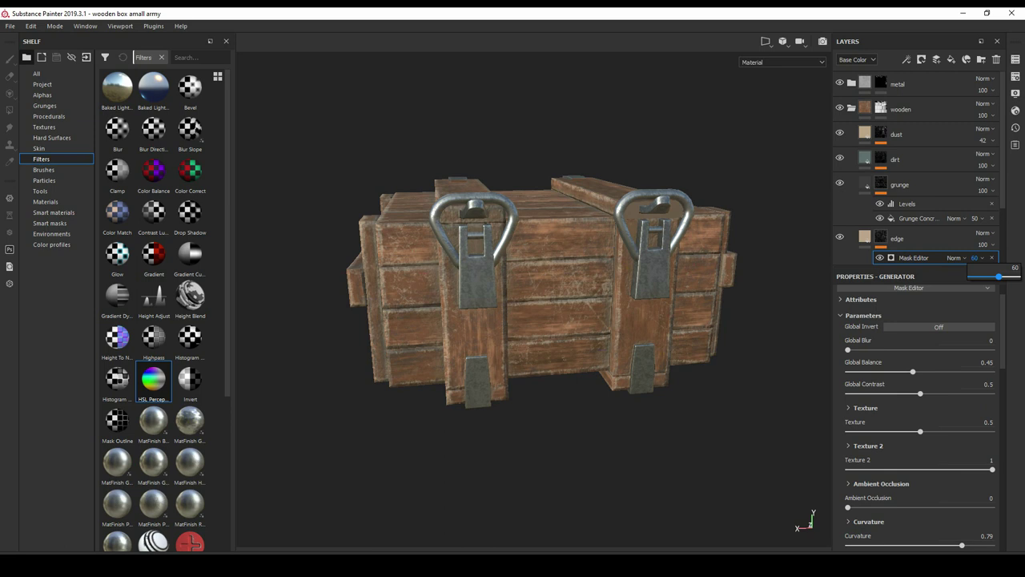
key(4)
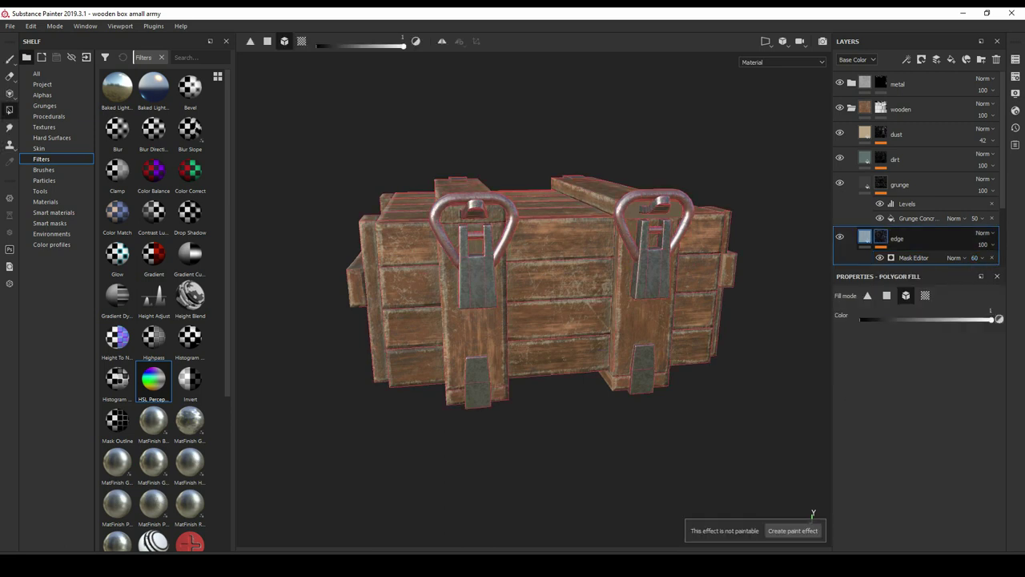
- Set the edge layer's fill roughness to about 0.6
click(865, 237)
scroll(915, 425, down, 1)
drag(928, 465, 925, 465)
alt+drag(560, 360, 625, 353)
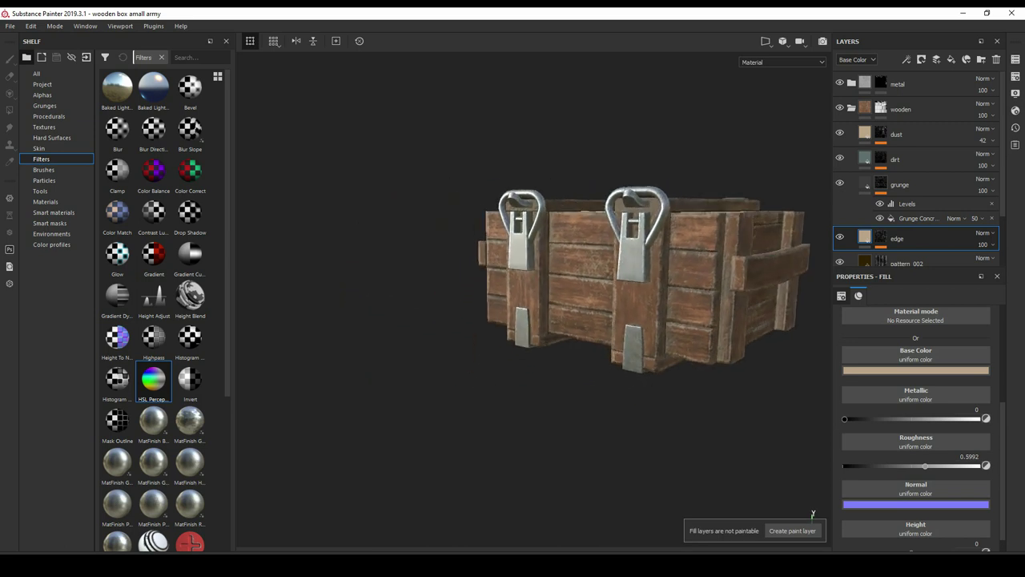
alt+drag(561, 336, 512, 353)
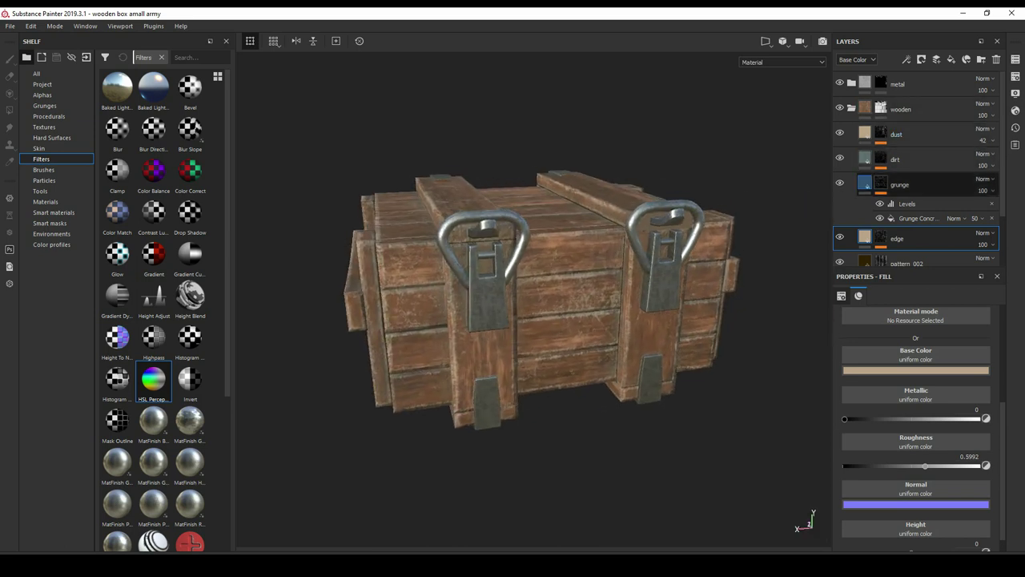
- Select the Grunge Concrete fill in the grunge layer's mask
click(865, 183)
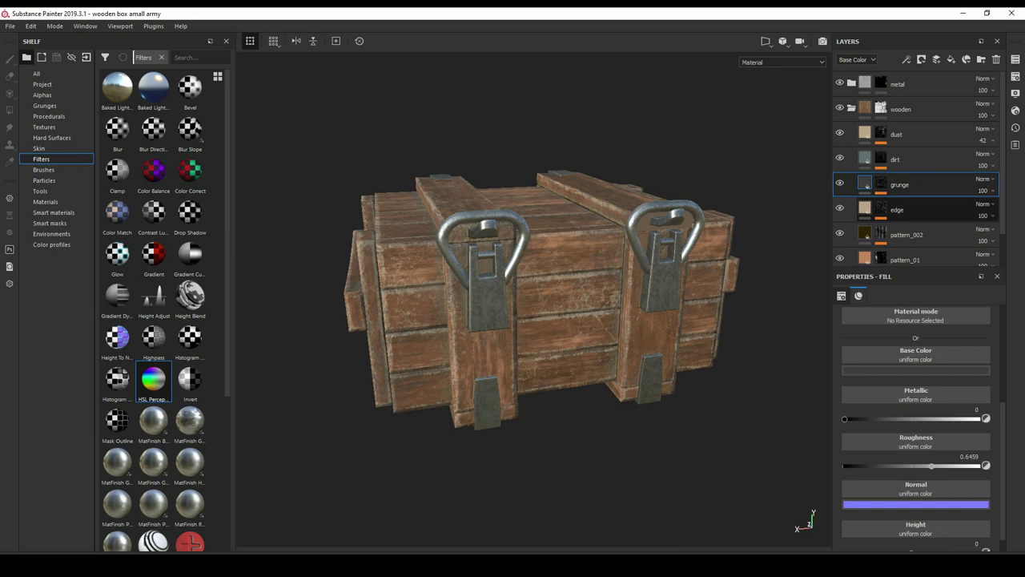
click(881, 183)
click(919, 217)
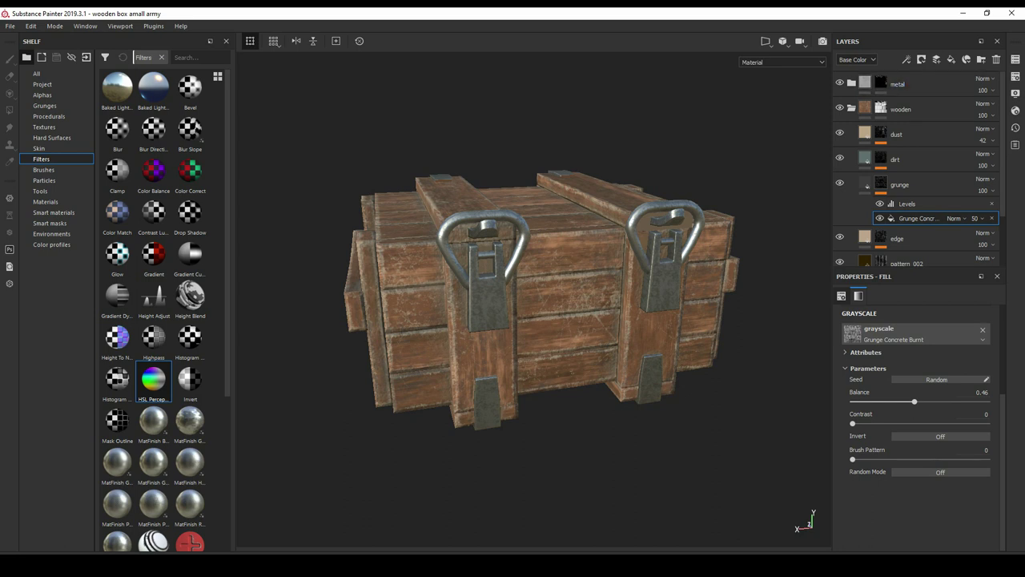
- Add a Paint effect to the grunge layer's mask and pick the Paint tool
click(906, 59)
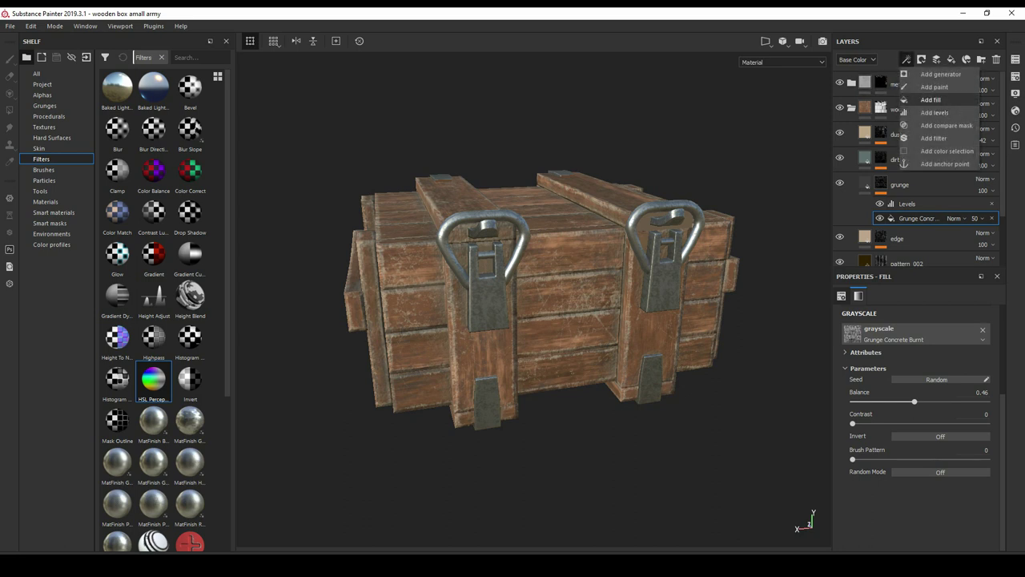
click(933, 86)
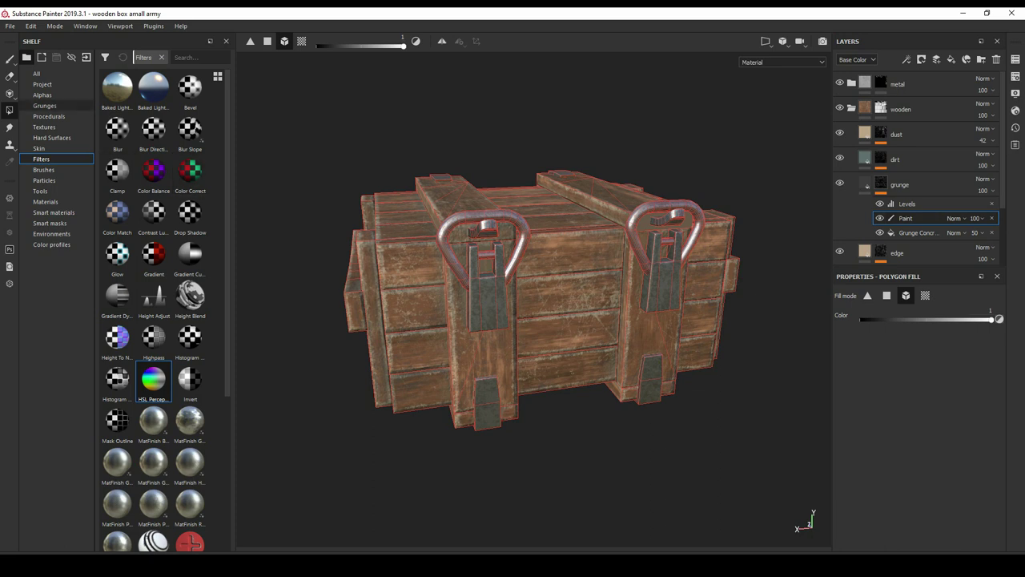
click(9, 60)
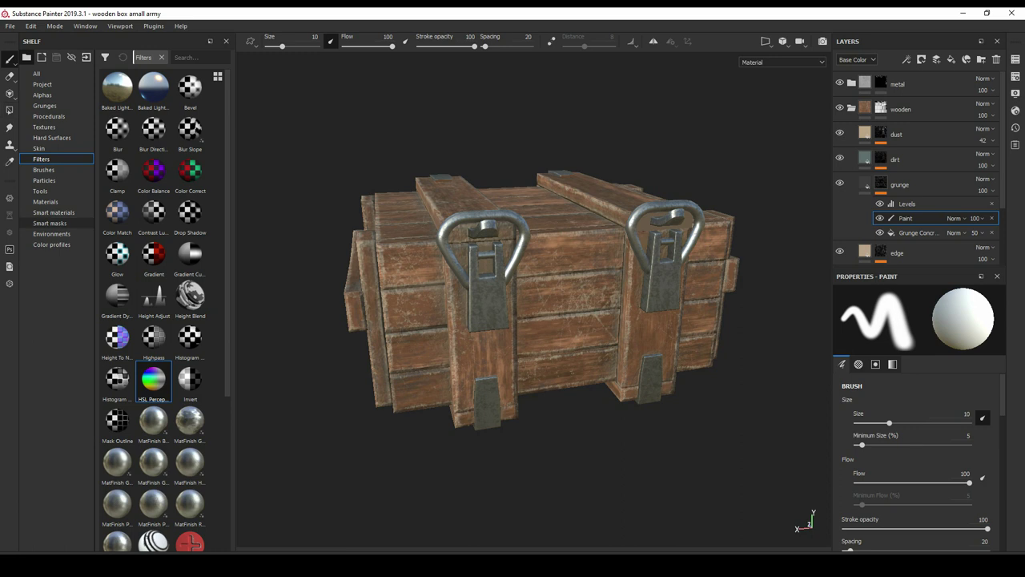
- Choose the Dirt 1 brush from the shelf with stroke opacity 37
scroll(154, 264, down, 3)
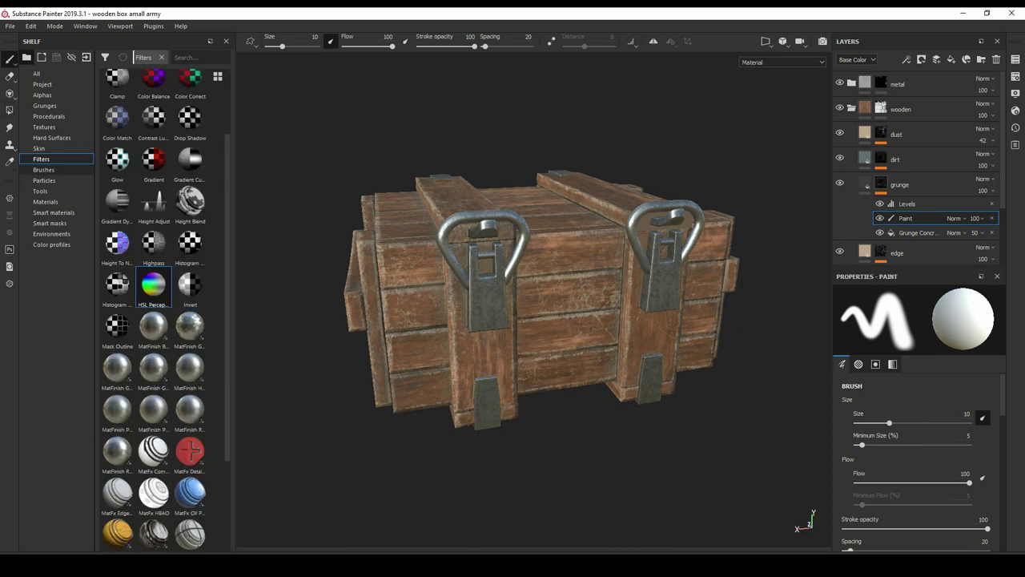
click(43, 169)
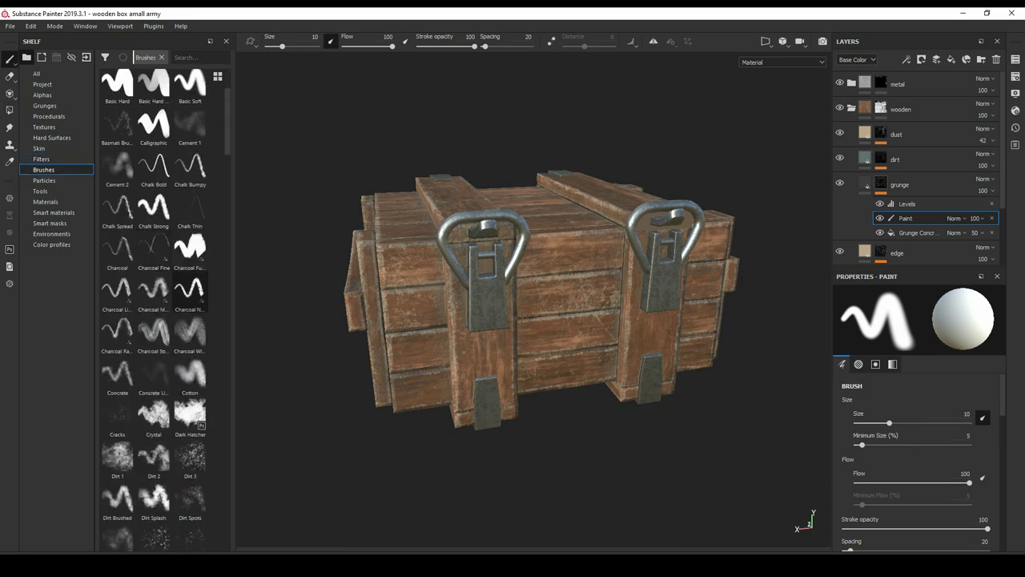
scroll(154, 333, down, 2)
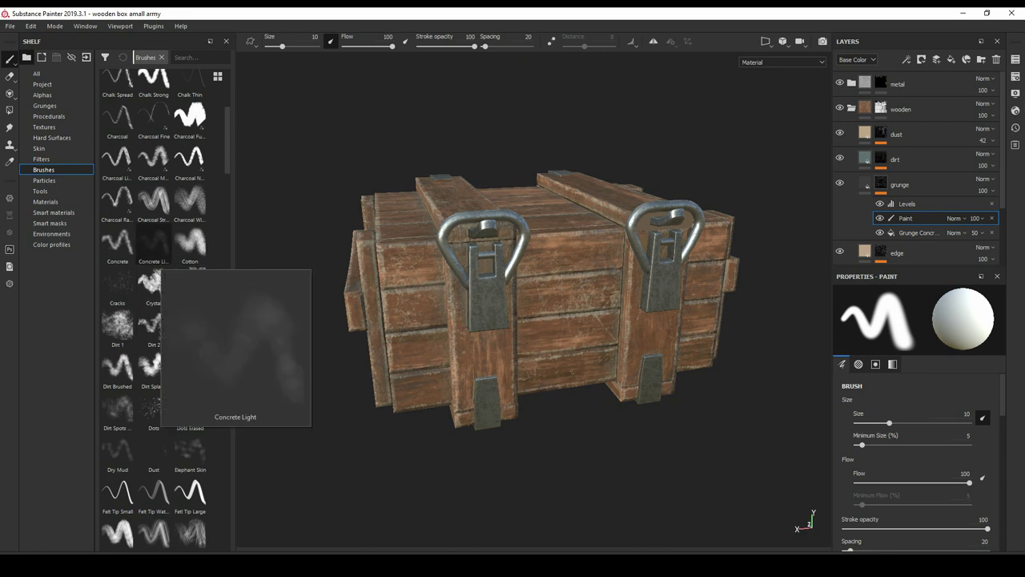
scroll(153, 240, down, 2)
click(118, 194)
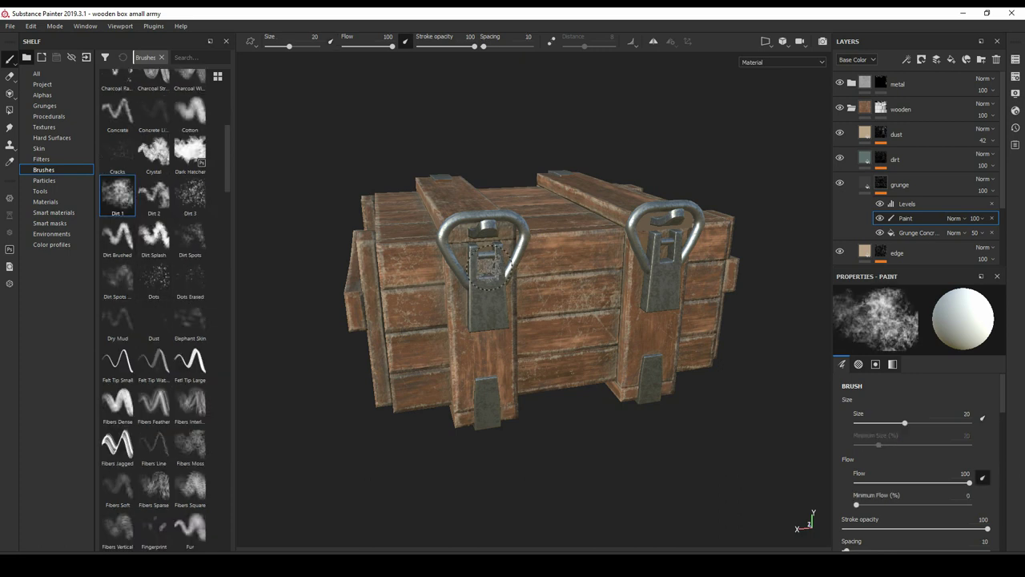
drag(473, 46, 361, 46)
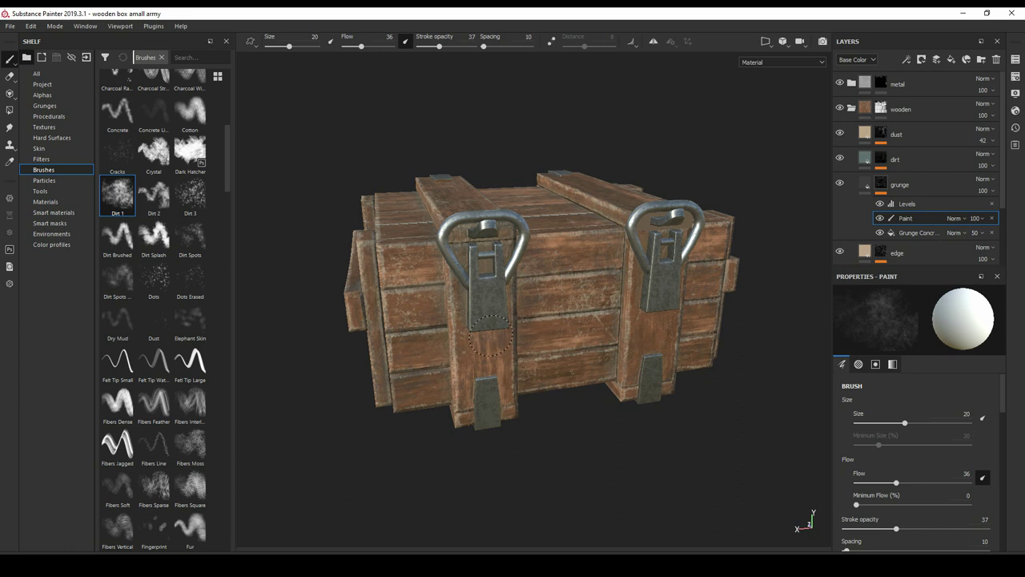
- Add a new fill layer to the top of the layer stack
alt+drag(479, 336, 512, 361)
scroll(534, 369, up, 2)
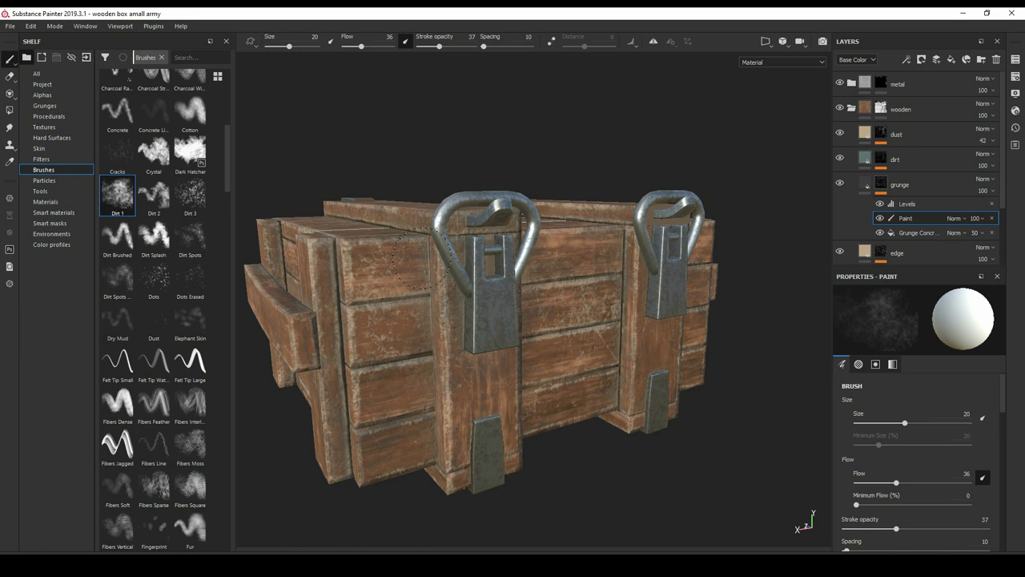
alt+drag(414, 381, 404, 341)
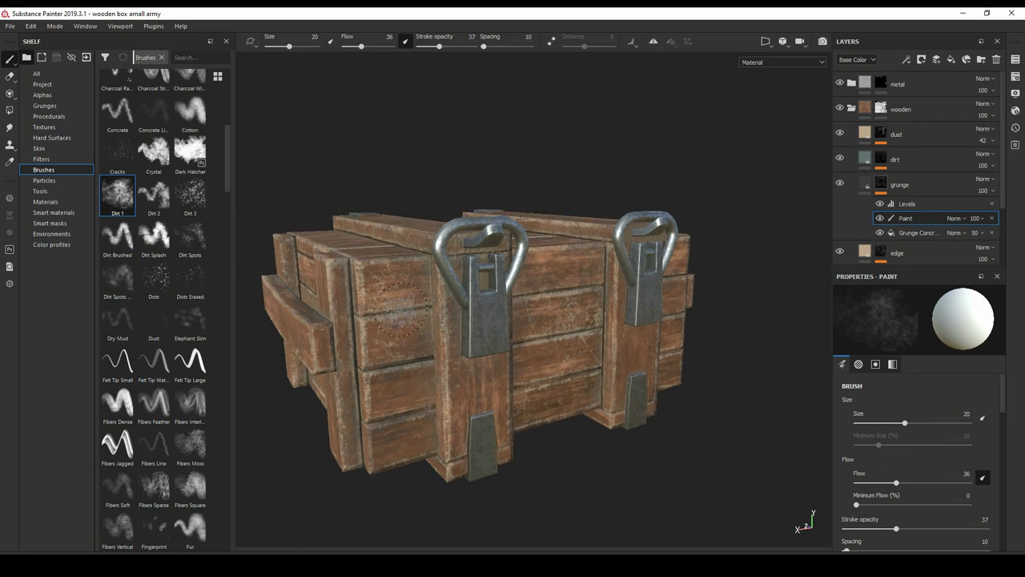
click(950, 59)
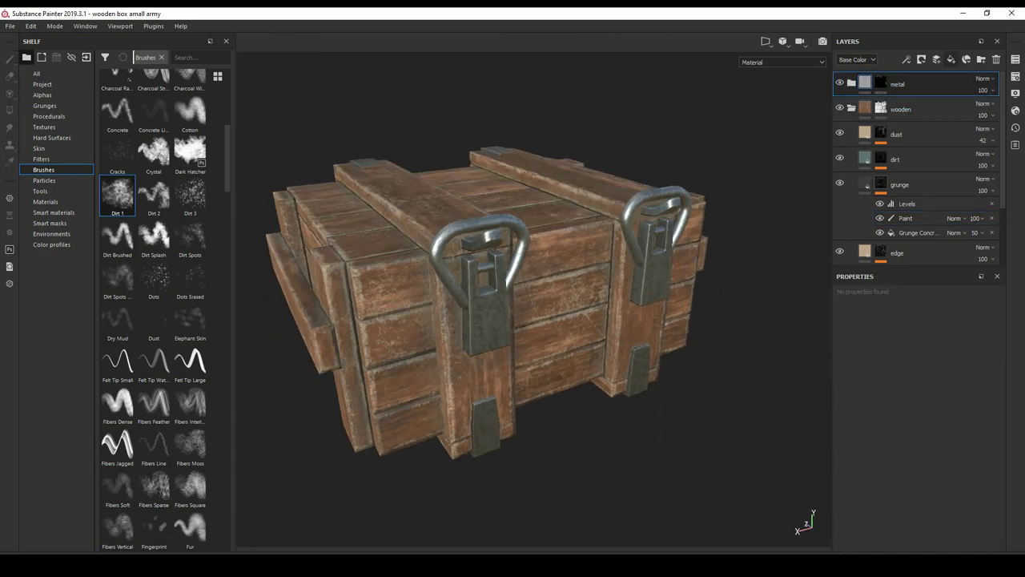
- Give the new fill layer a black mask and rename it shadow
right_click(860, 84)
click(888, 99)
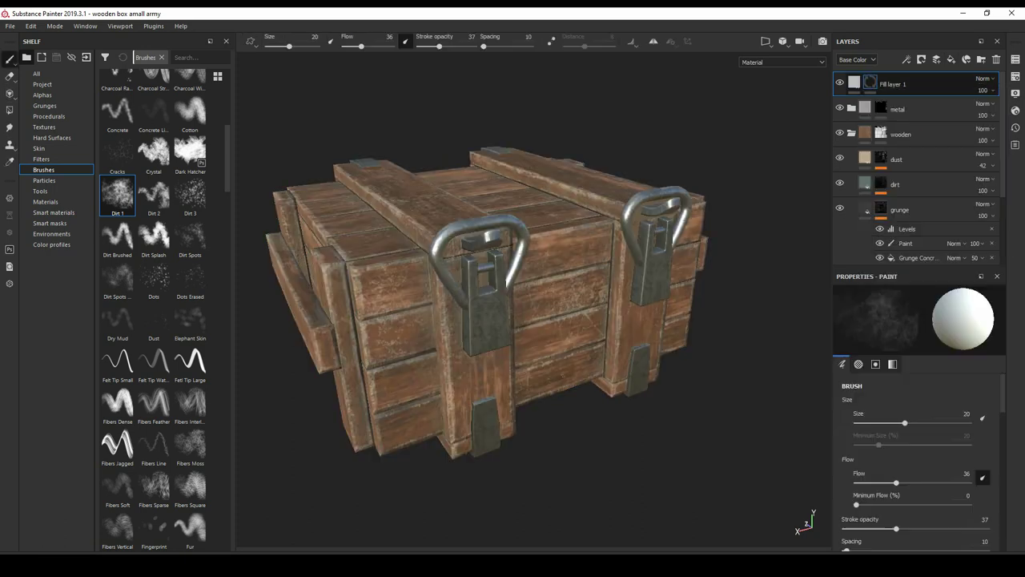
text(sh)
key(Return)
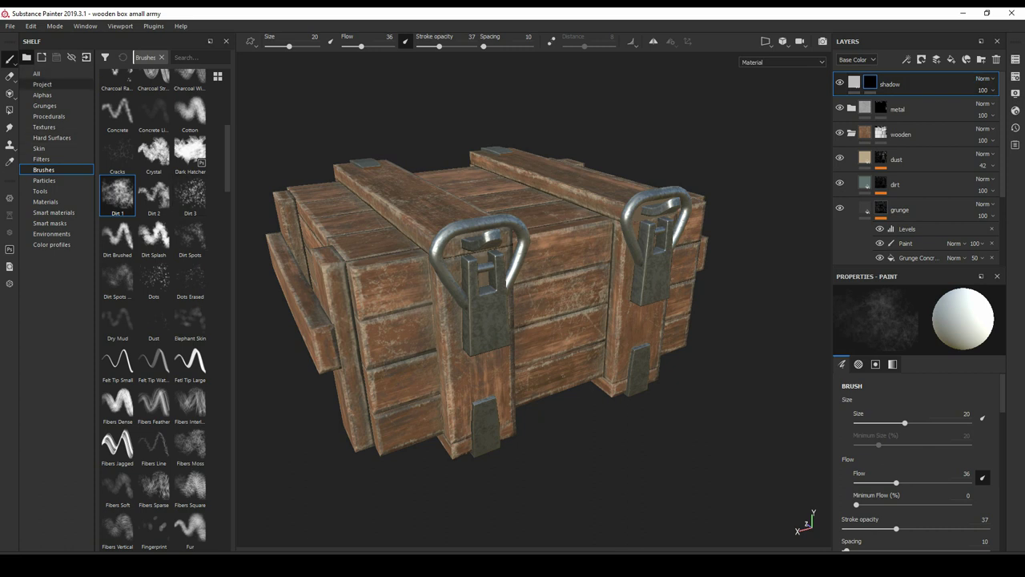
- Search the shelf and drag the Dirt generator onto the shadow layer's mask
click(36, 73)
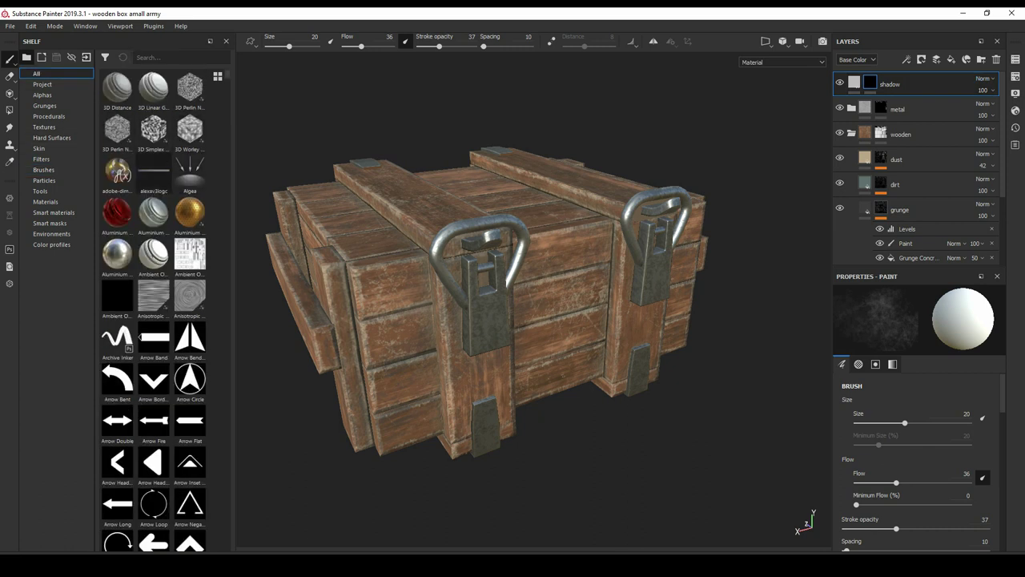
scroll(152, 305, down, 3)
scroll(152, 304, down, 3)
scroll(152, 304, up, 5)
scroll(152, 304, up, 2)
click(168, 57)
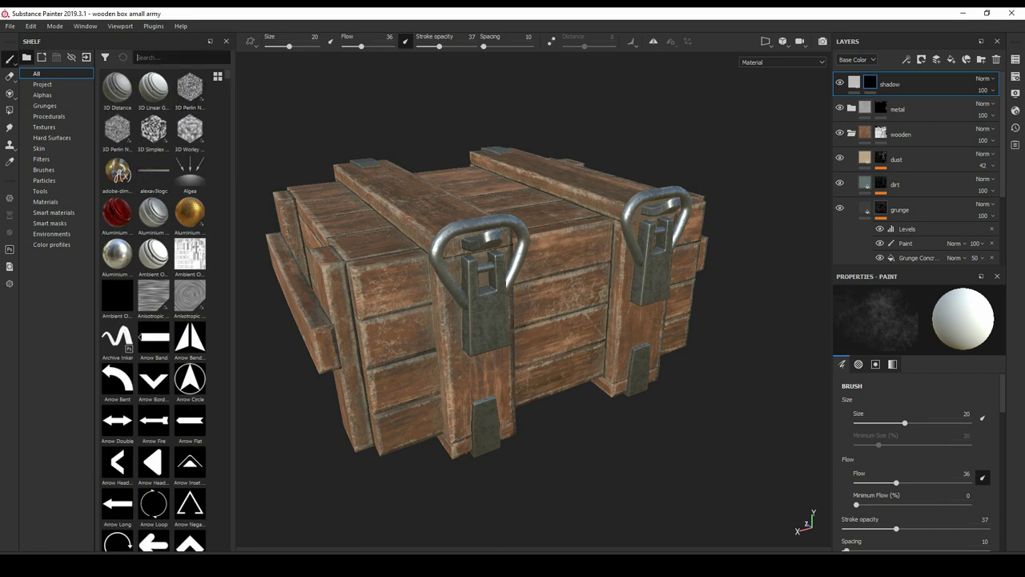
text(occ)
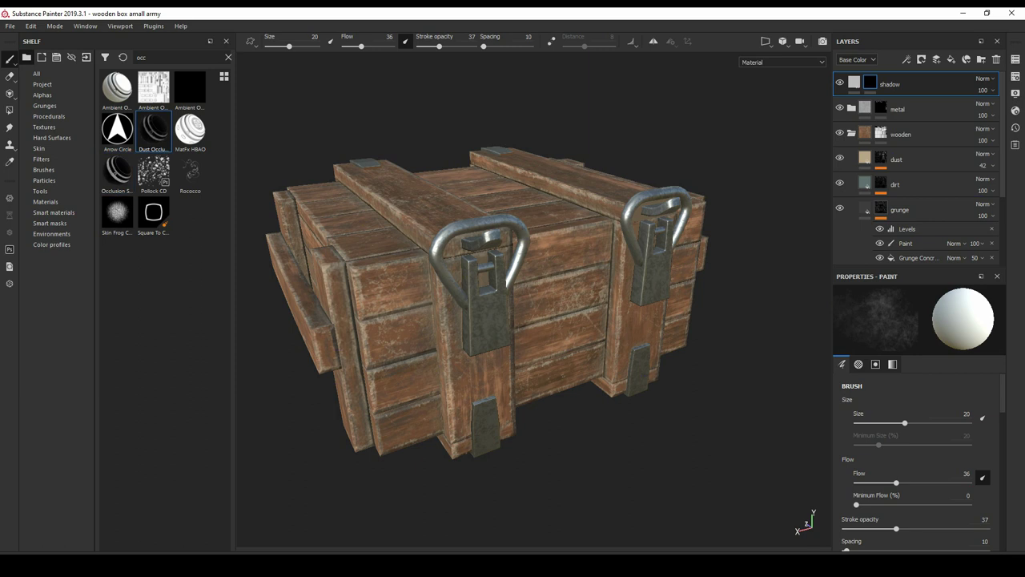
drag(154, 130, 913, 83)
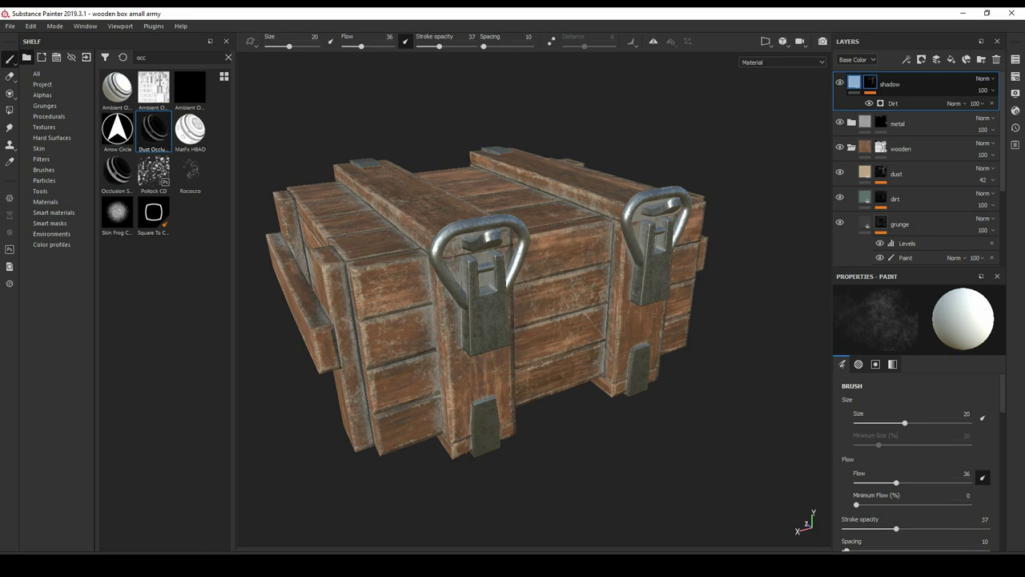
- Set the shadow layer's base colour to black
click(916, 402)
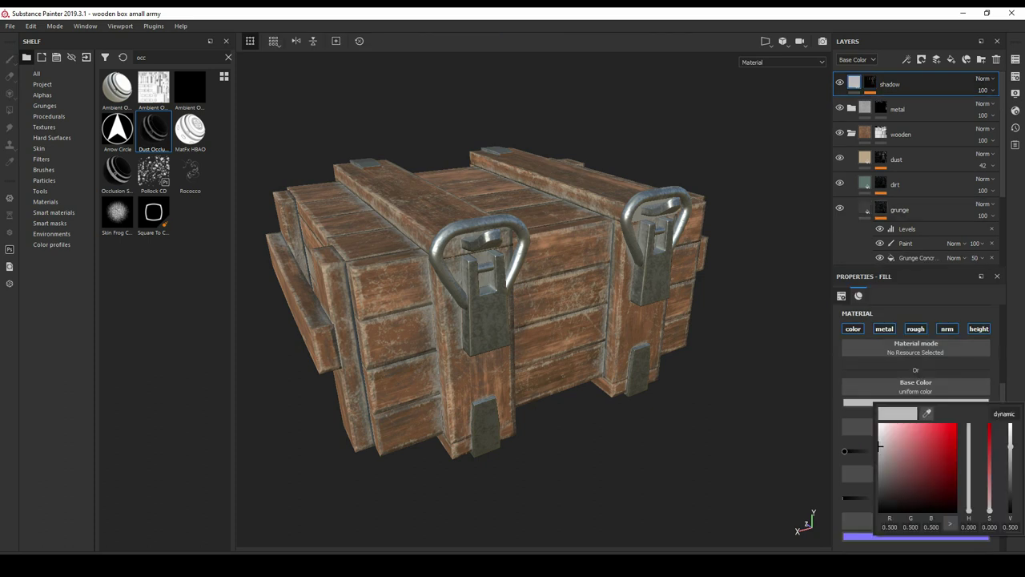
drag(880, 446, 879, 512)
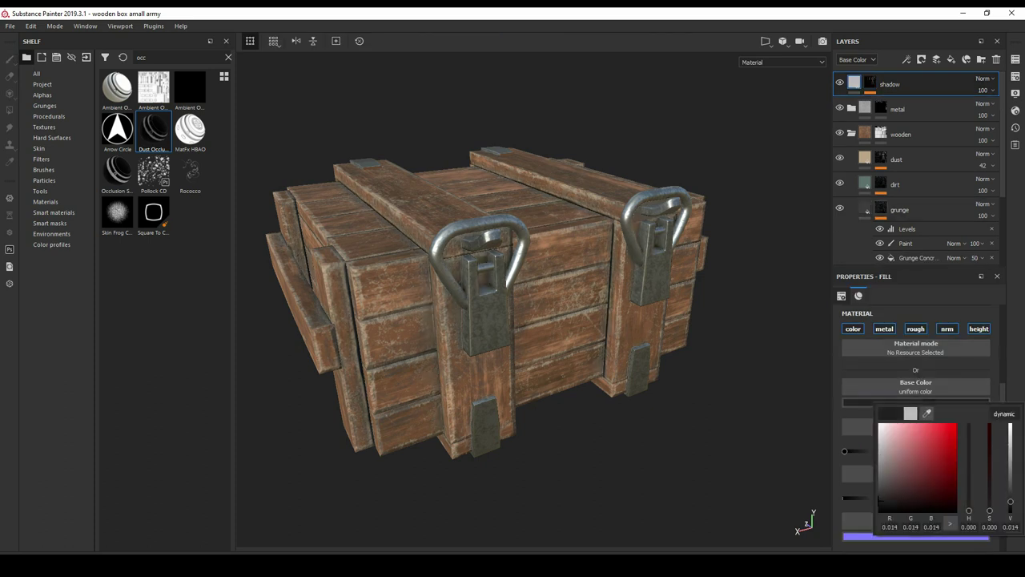
click(880, 83)
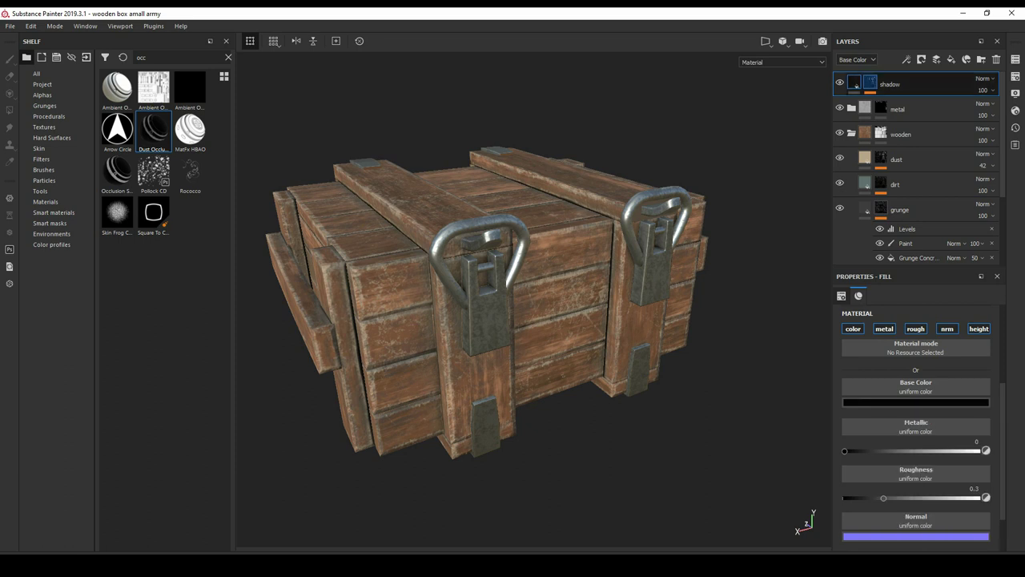
- Raise the shadow mask's Dirt Level to 0.39
click(905, 60)
key(m)
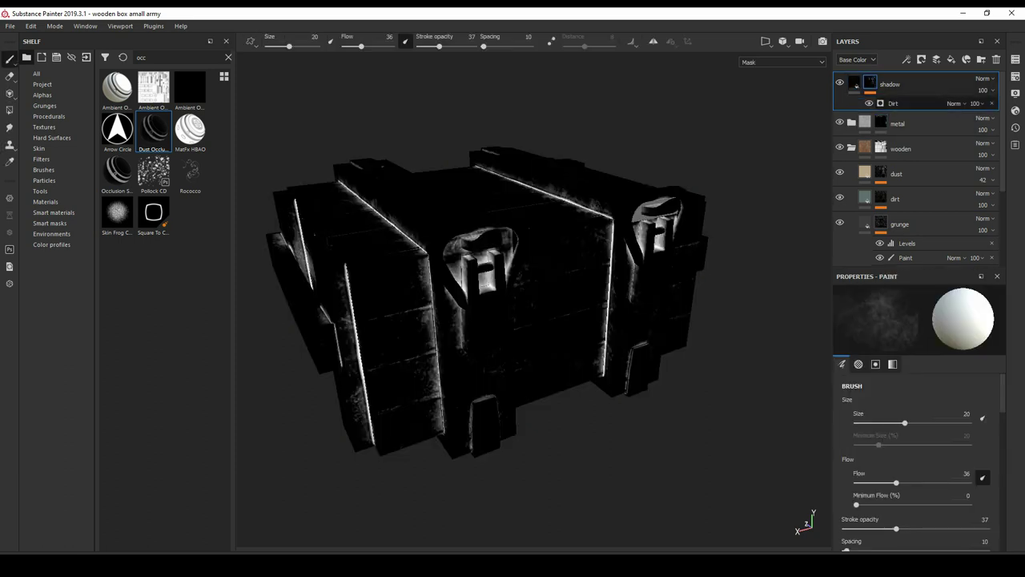
click(892, 103)
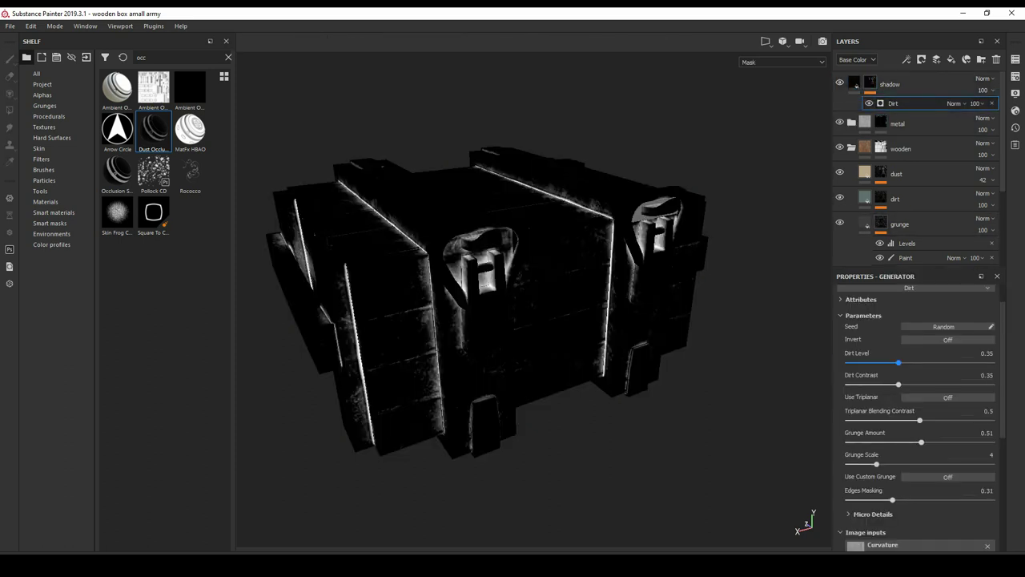
drag(898, 362, 903, 363)
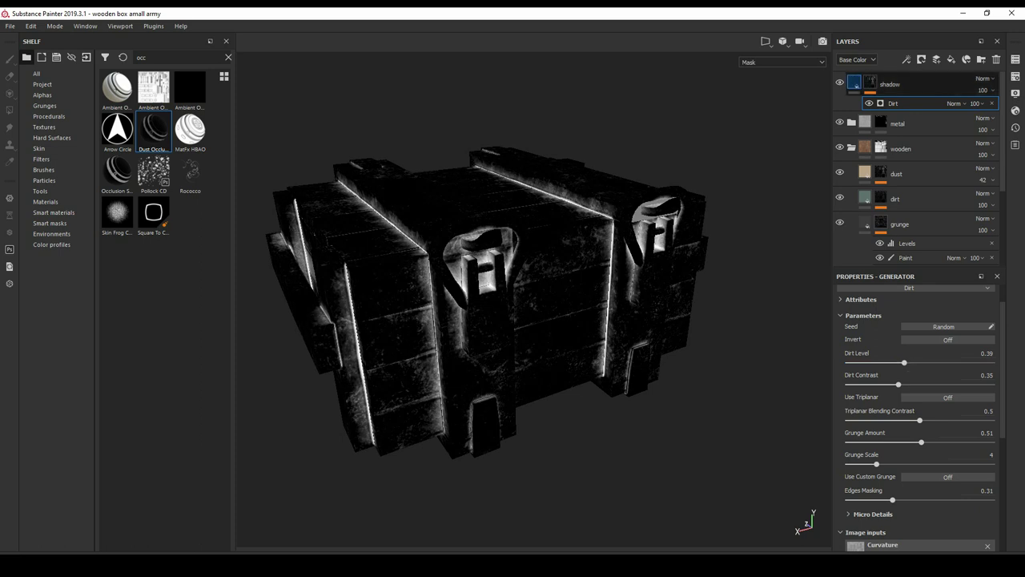
click(853, 82)
alt+drag(528, 304, 513, 304)
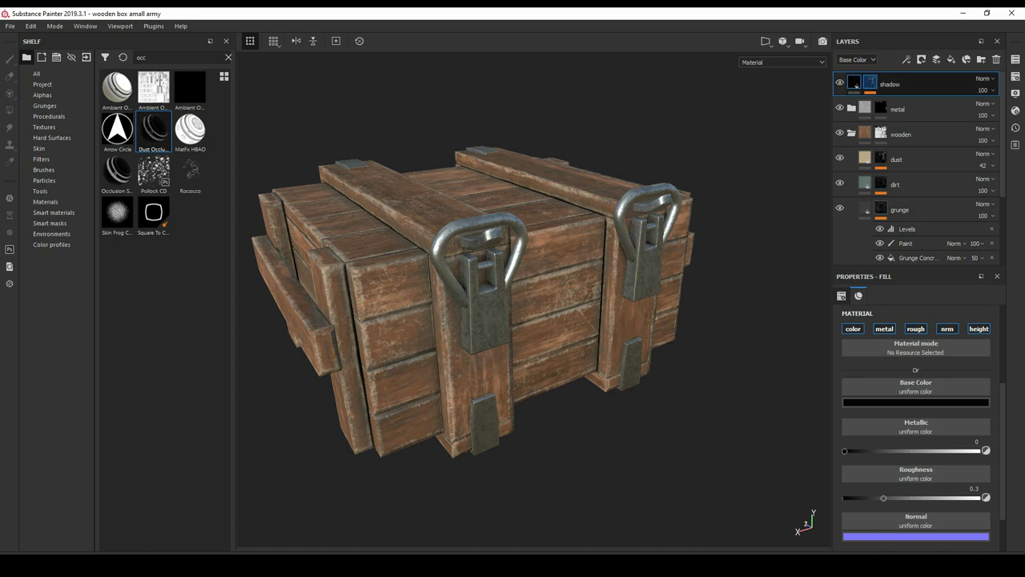
- Lower the Dirt effect's opacity from 100 to 58 for softer occlusion
click(870, 83)
click(976, 104)
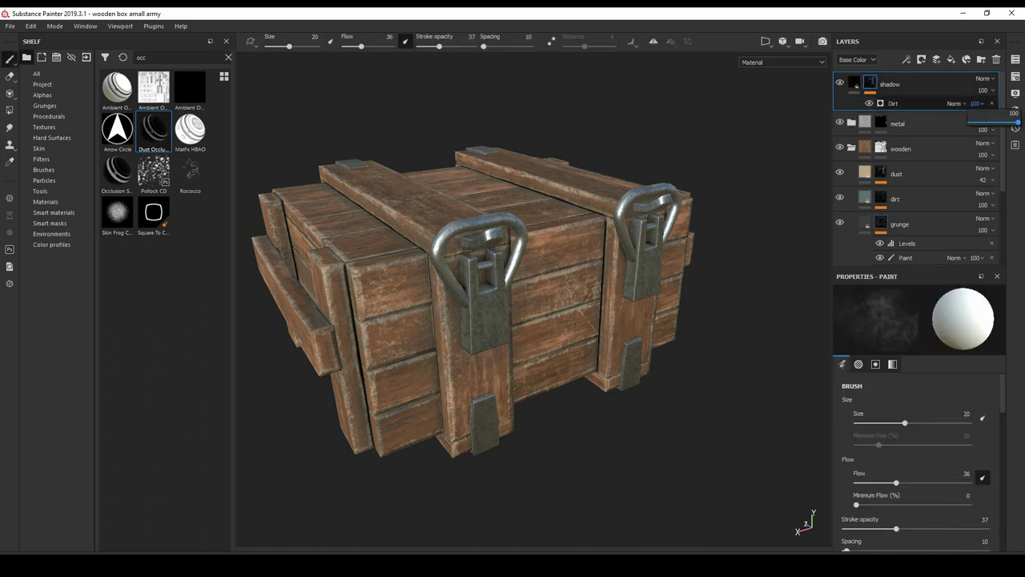
drag(1017, 122, 995, 122)
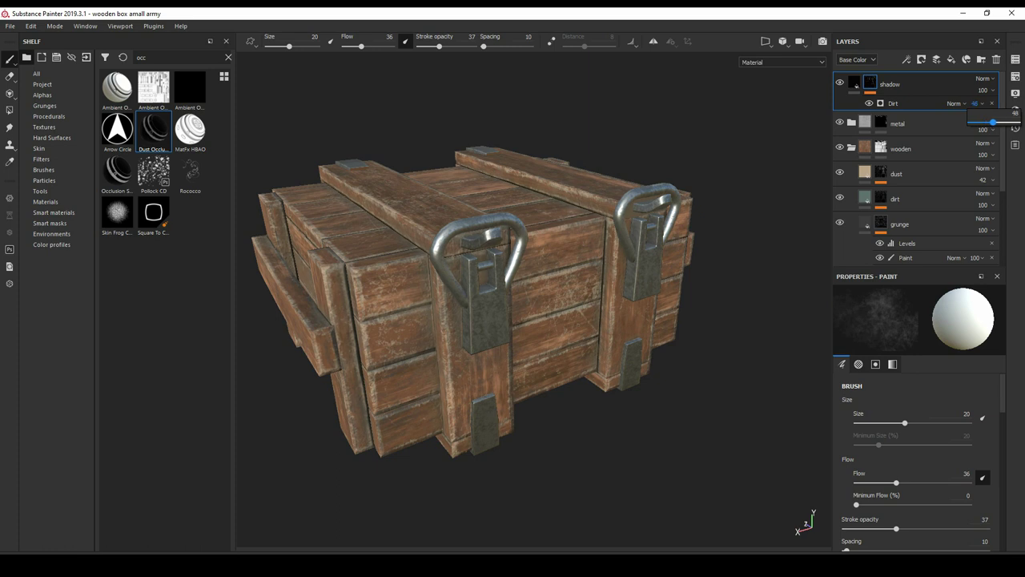
drag(993, 122, 996, 122)
mouse_move(752, 140)
alt+mouse_down()
mouse_move(481, 120)
mouse_move(624, 177)
alt+mouse_up()
click(853, 83)
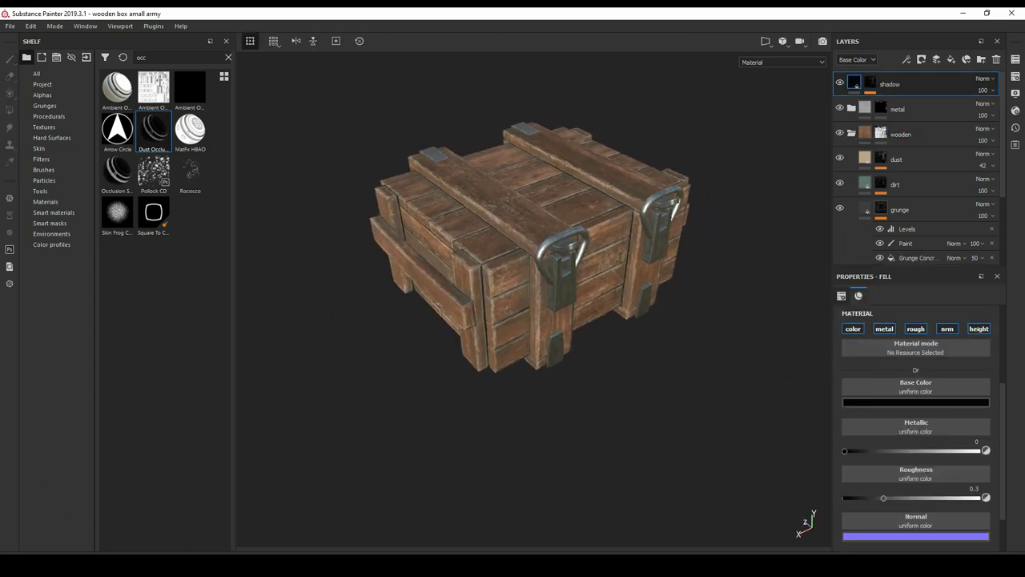
click(921, 159)
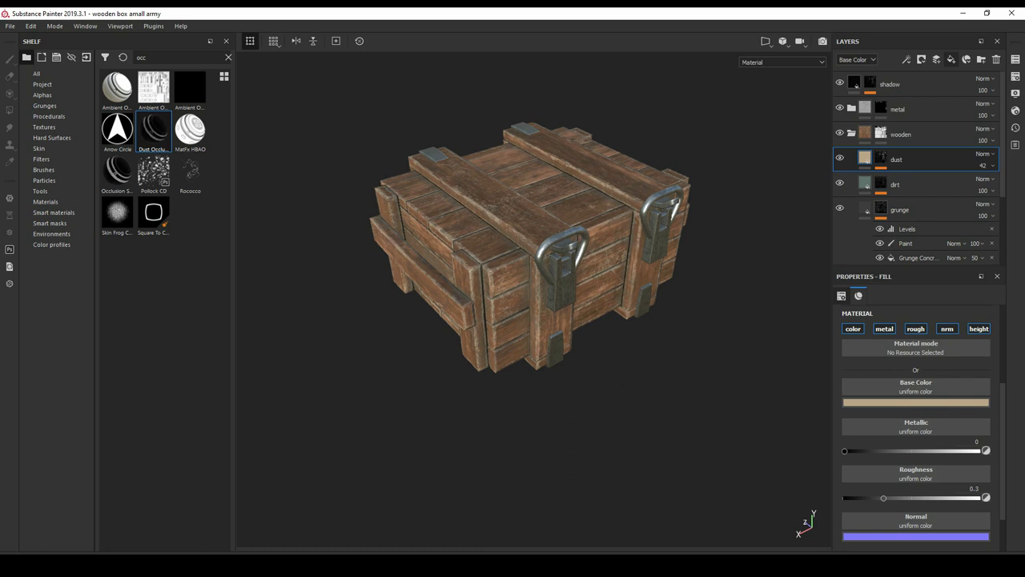
- Add a black-masked fill layer named paint above the dust layer
click(951, 60)
right_click(868, 157)
click(905, 163)
double_click(904, 159)
text(pai)
key(Return)
- Give the paint layer a muted dark green base colour, about 0.148/0.217/0.106
alt+drag(494, 229, 457, 240)
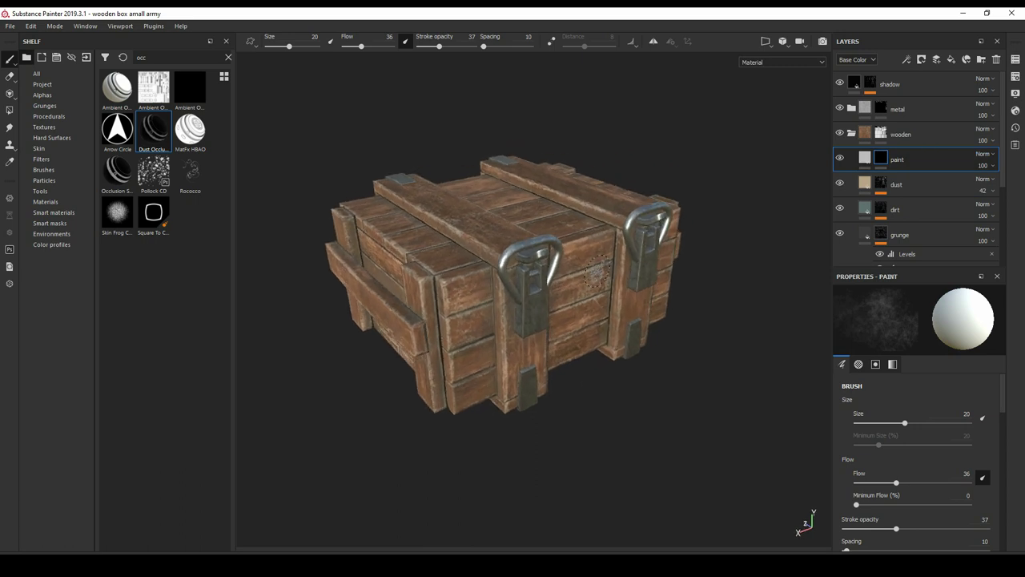
click(44, 180)
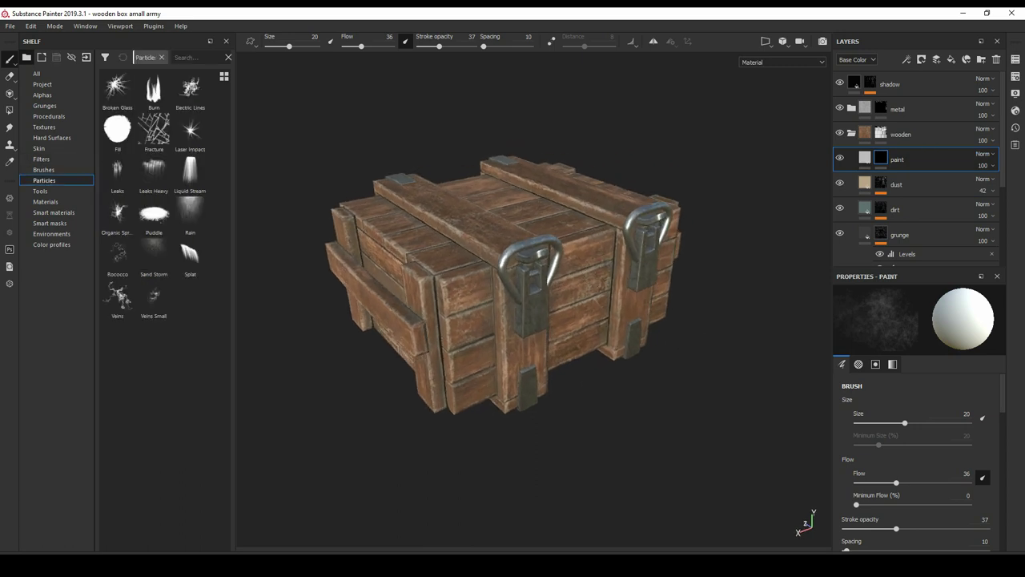
click(44, 169)
click(36, 72)
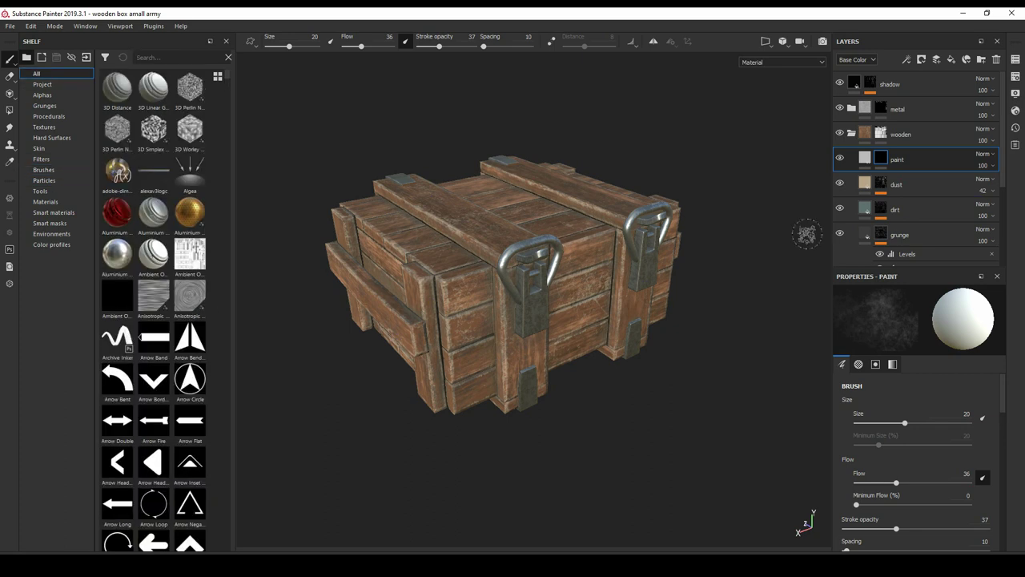
click(865, 157)
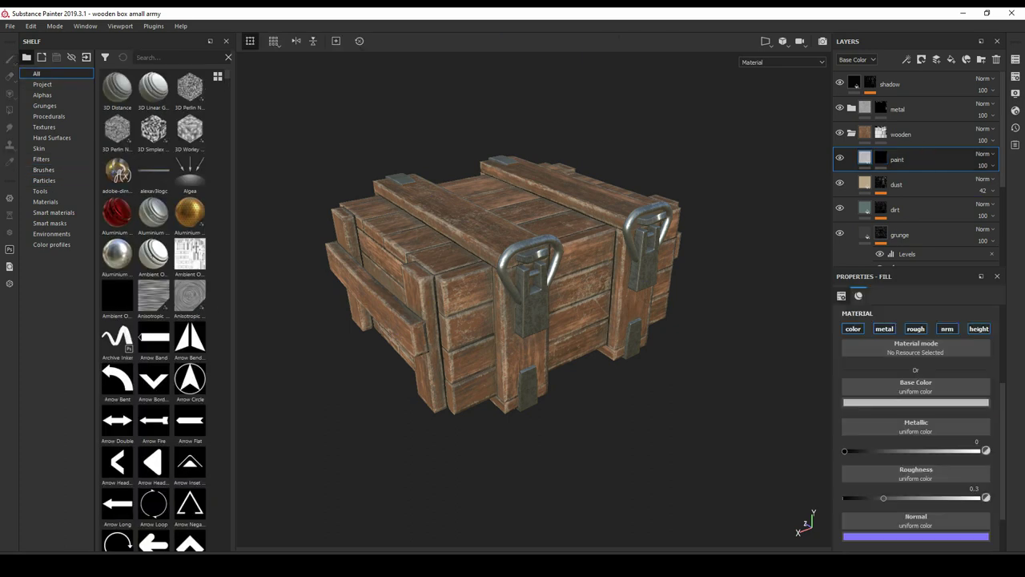
click(916, 402)
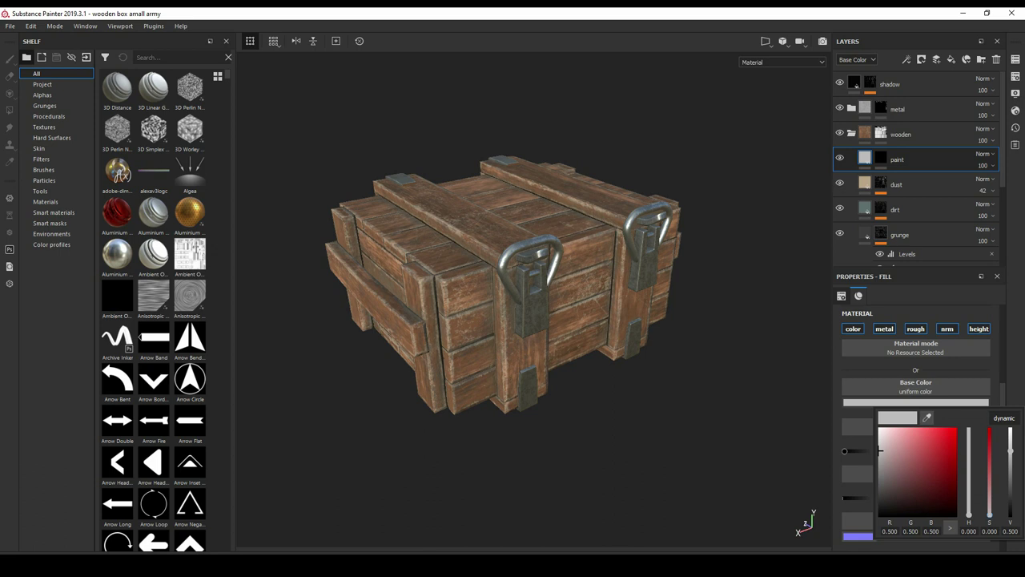
drag(968, 512, 968, 495)
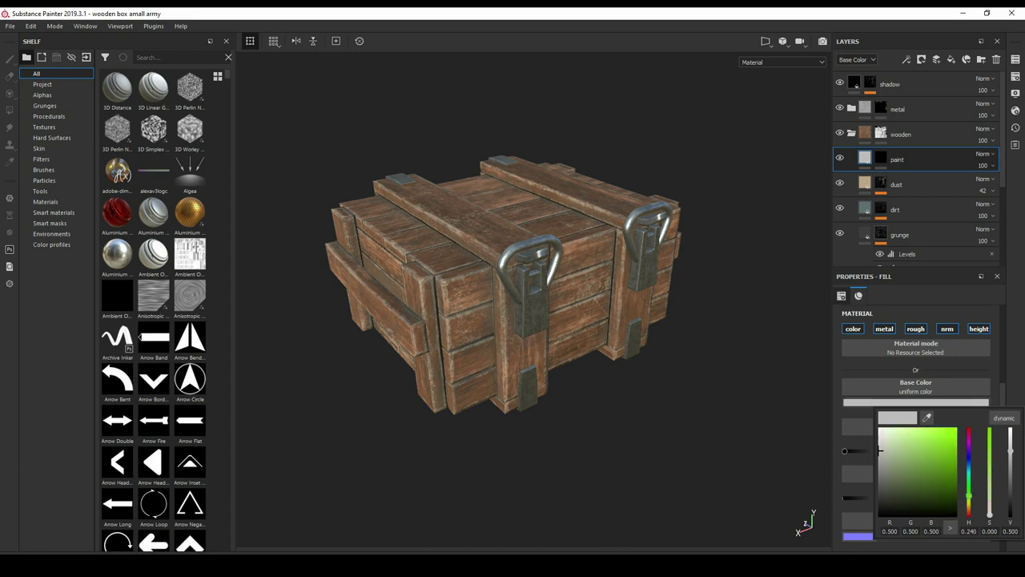
mouse_move(880, 450)
mouse_down()
mouse_move(932, 479)
mouse_move(902, 458)
mouse_up()
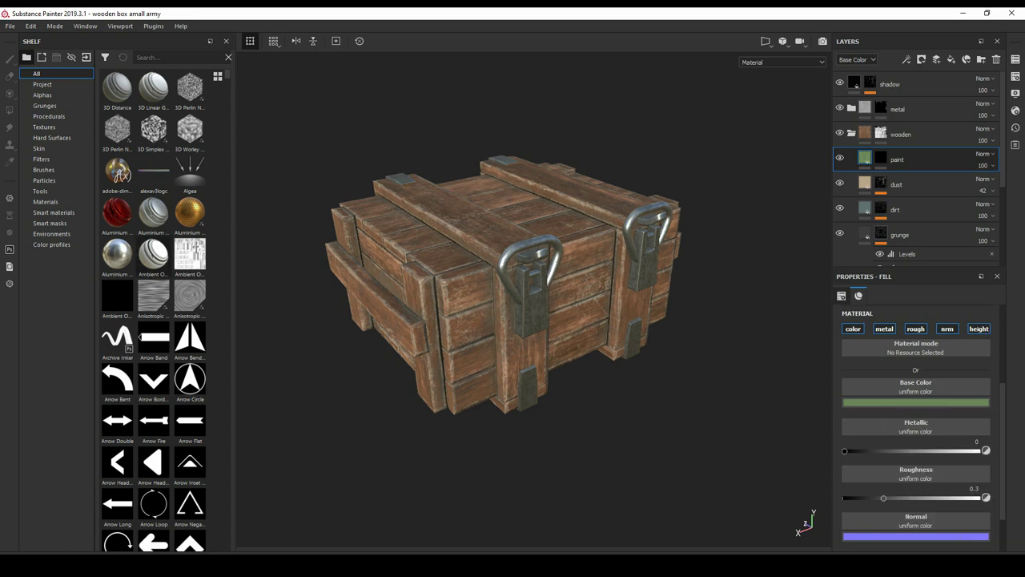
- Find the Paint Old smart mask by searching 'paint' and drop it on the paint layer's mask
scroll(154, 304, down, 3)
scroll(153, 305, down, 3)
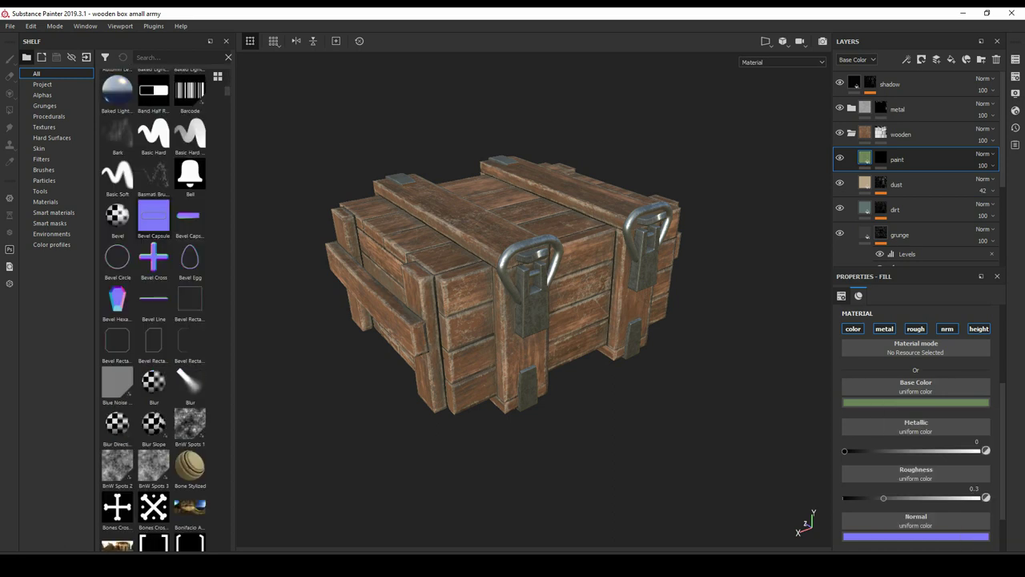
scroll(153, 304, down, 3)
scroll(154, 304, down, 3)
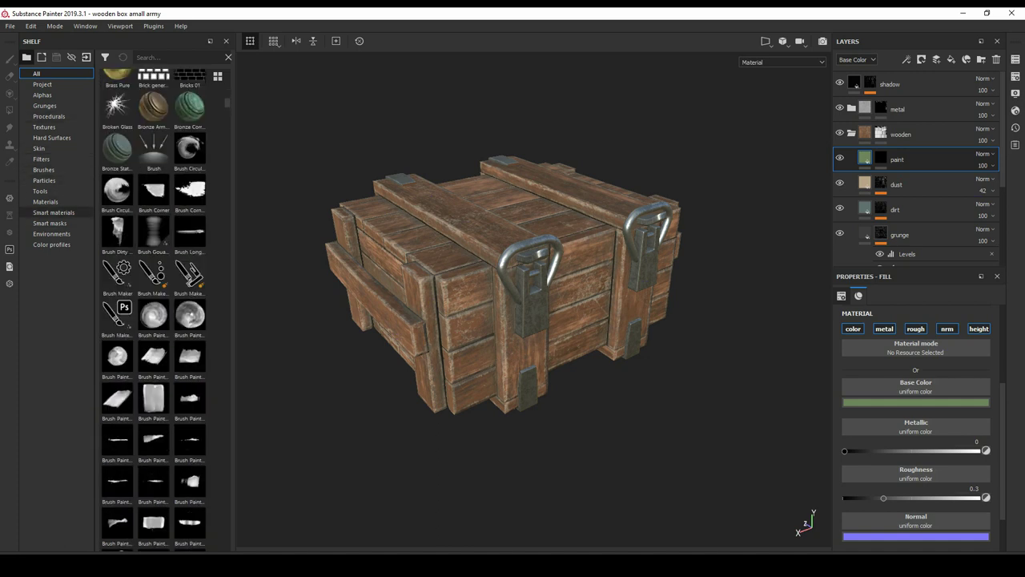
click(50, 222)
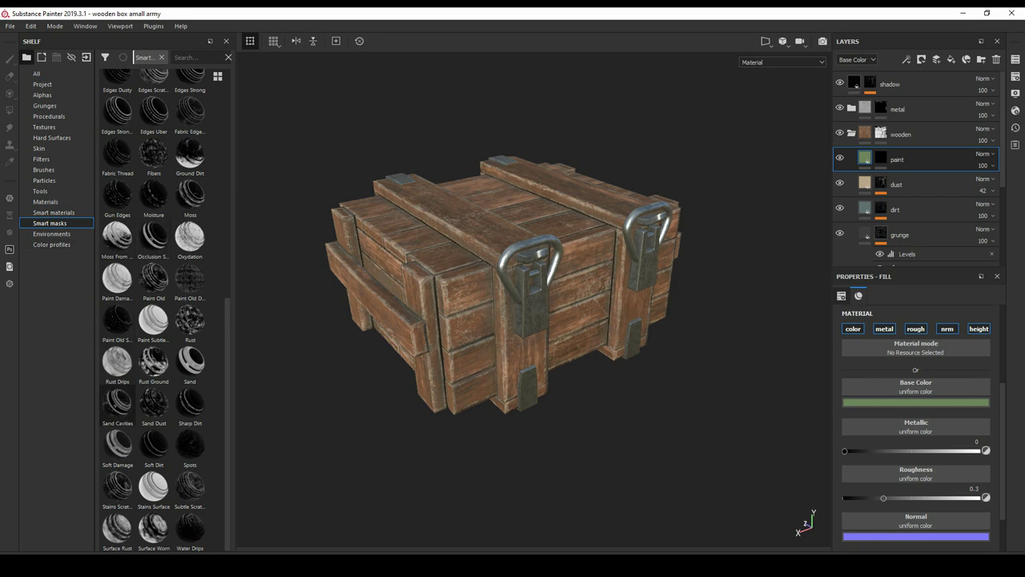
click(188, 57)
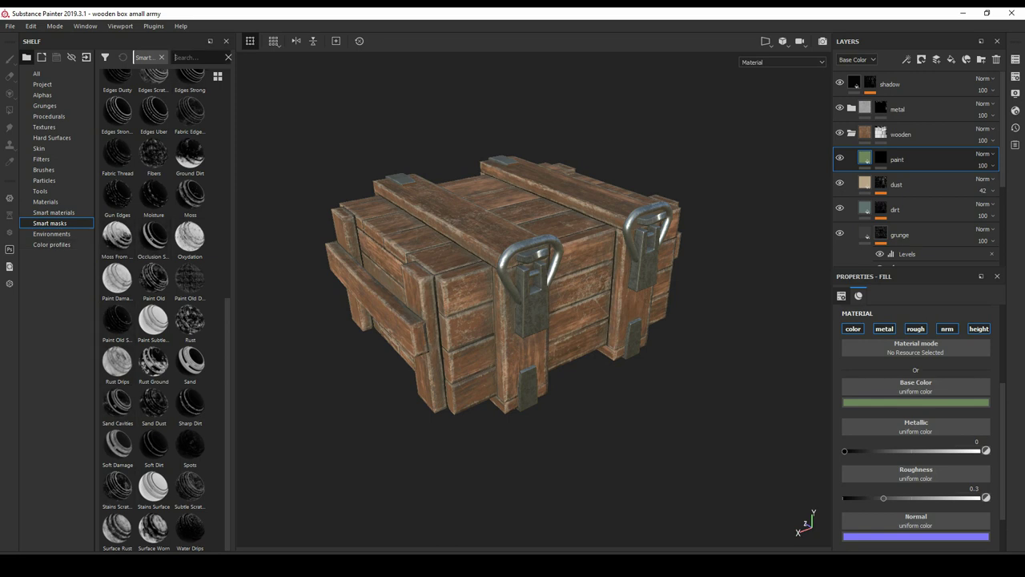
text(paint)
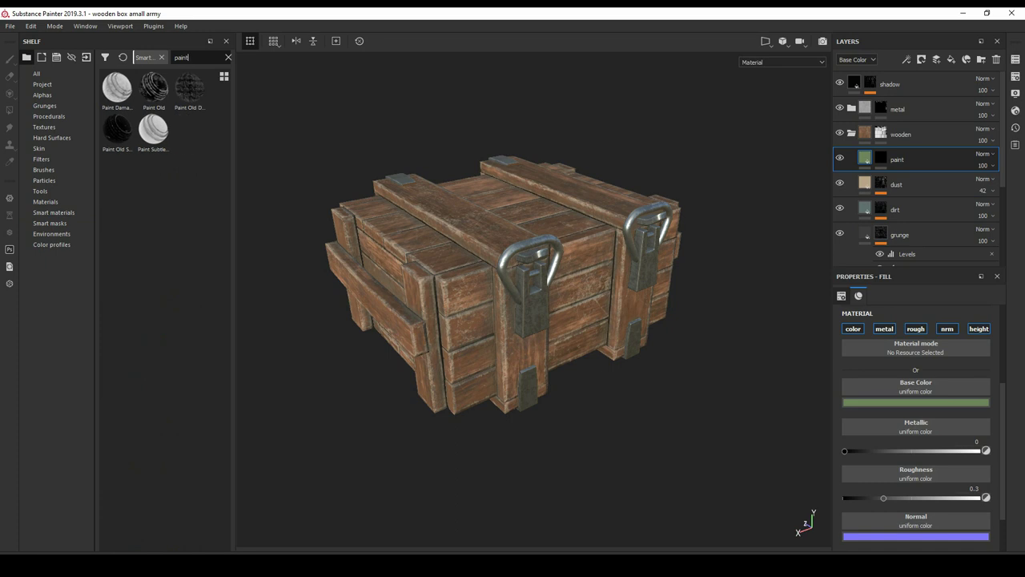
click(154, 88)
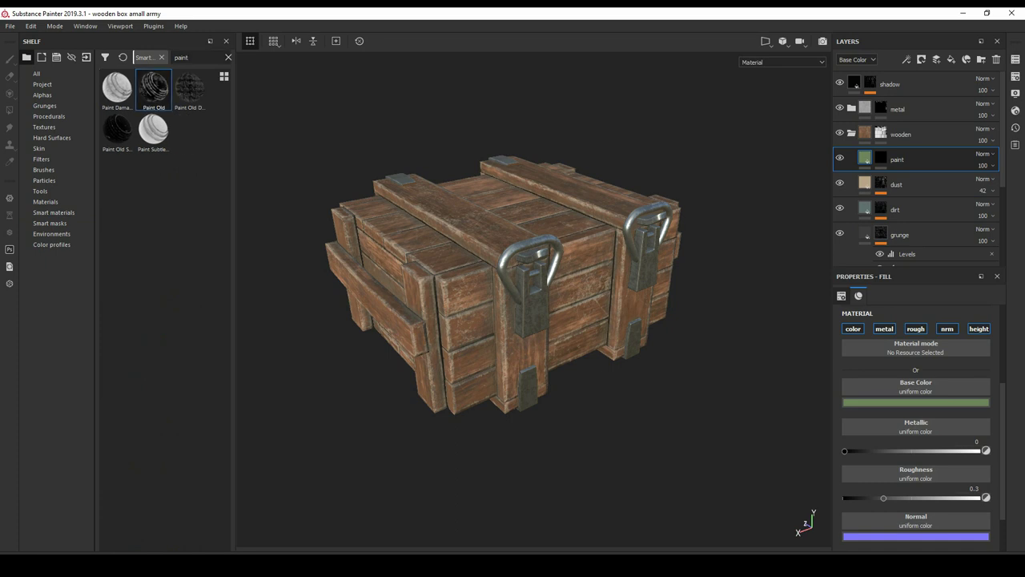
drag(154, 88, 881, 159)
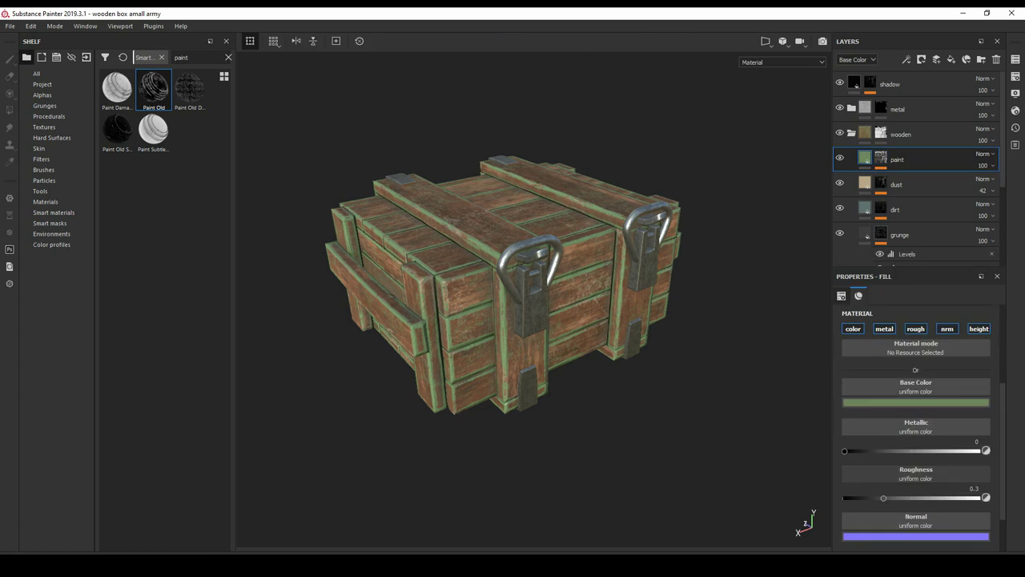
- Turn on Global Invert in the paint layer's mask so paint covers the crate
click(881, 159)
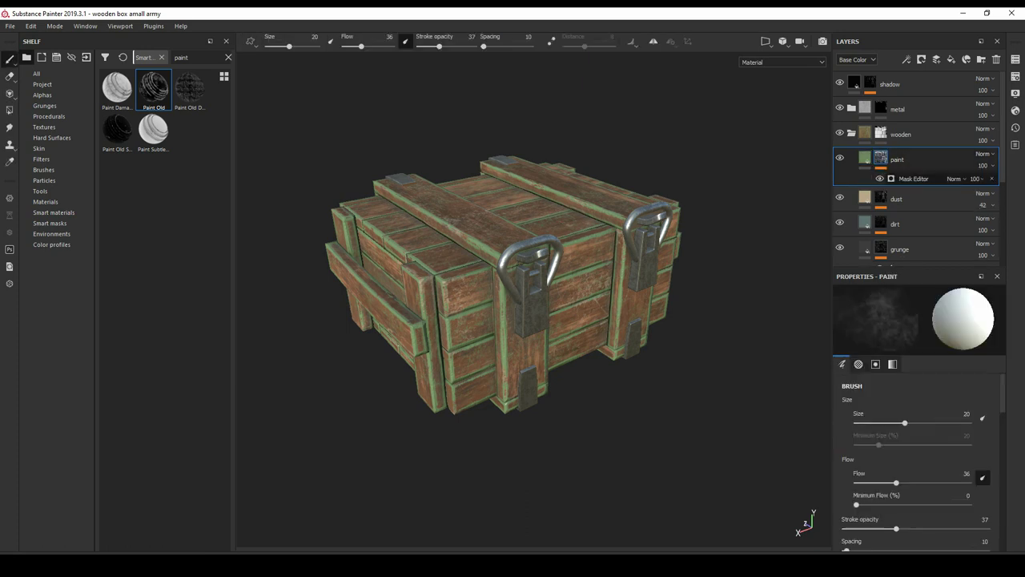
click(913, 179)
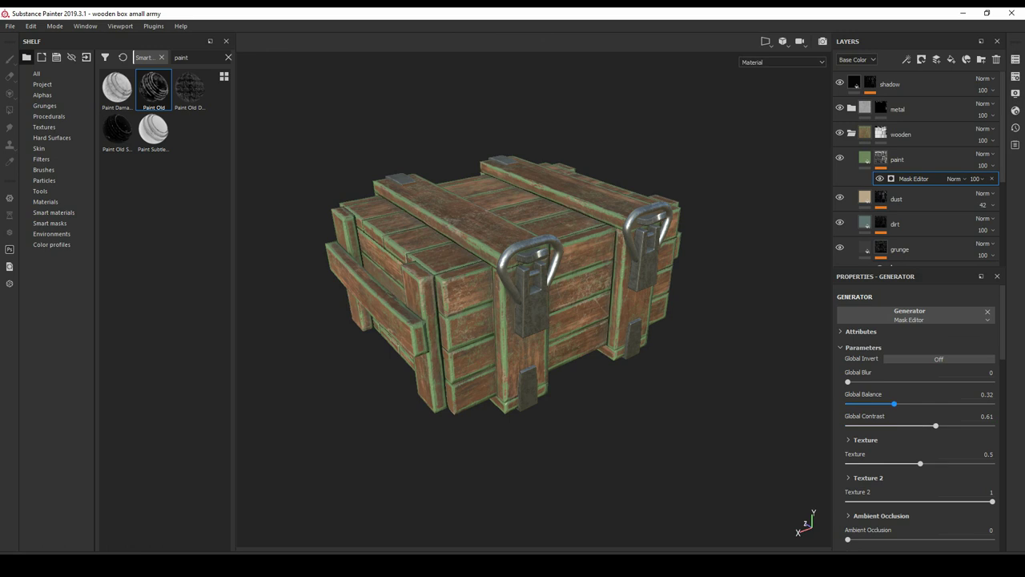
click(938, 359)
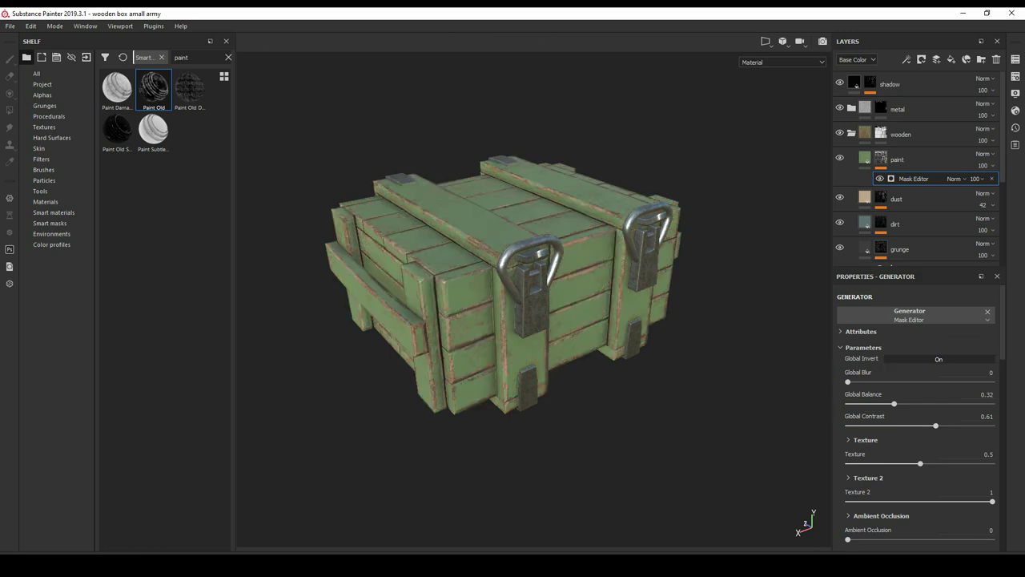
- Shift the paint layer's base colour hue from green to teal
click(865, 158)
click(915, 402)
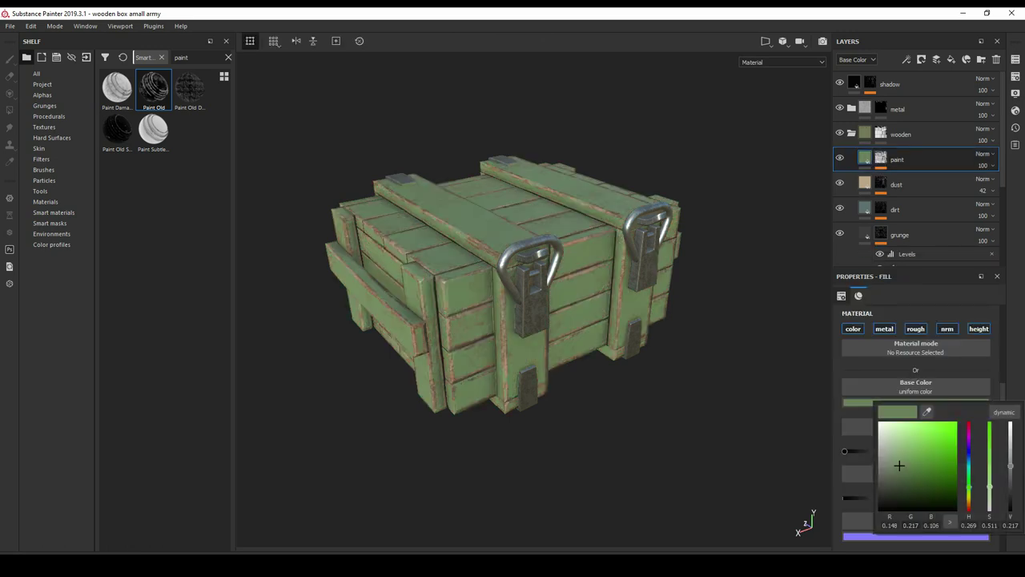
drag(969, 486, 968, 470)
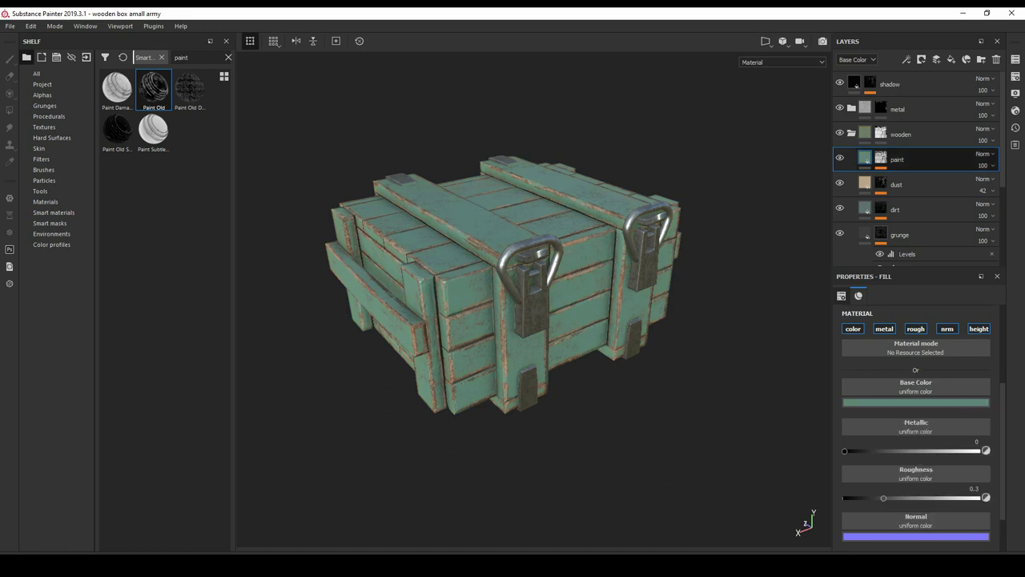
- Set the paint mask's Global Balance to 0.49 so bare wood shows through
click(881, 158)
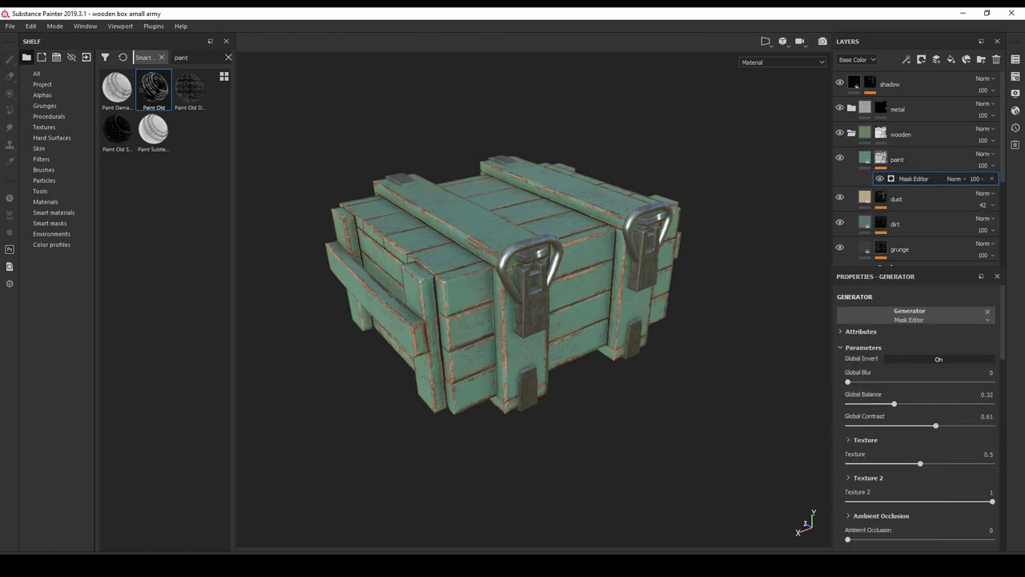
drag(893, 403, 908, 403)
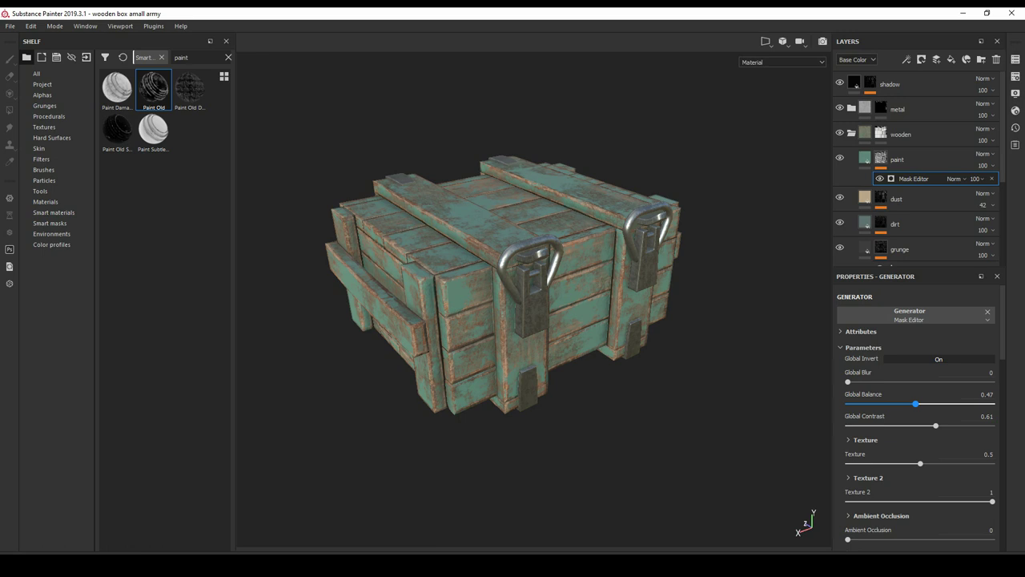
drag(927, 404, 922, 403)
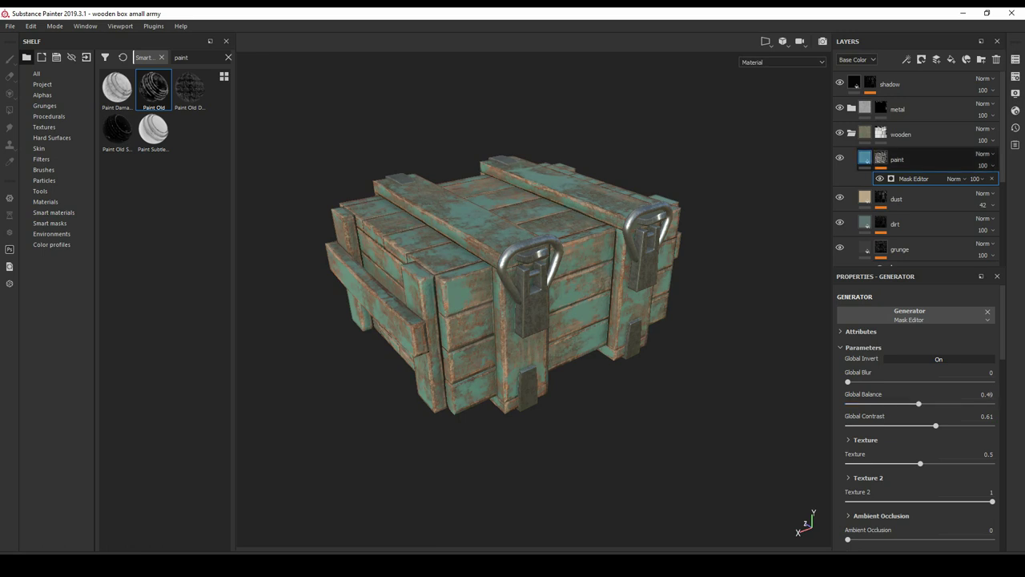
click(913, 160)
alt+drag(513, 320, 561, 265)
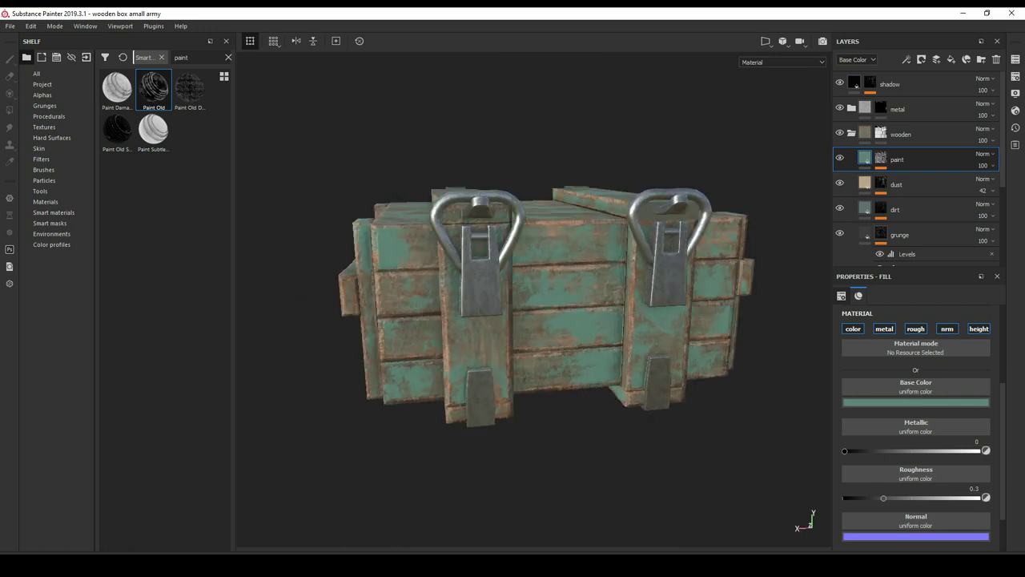
click(880, 159)
click(913, 179)
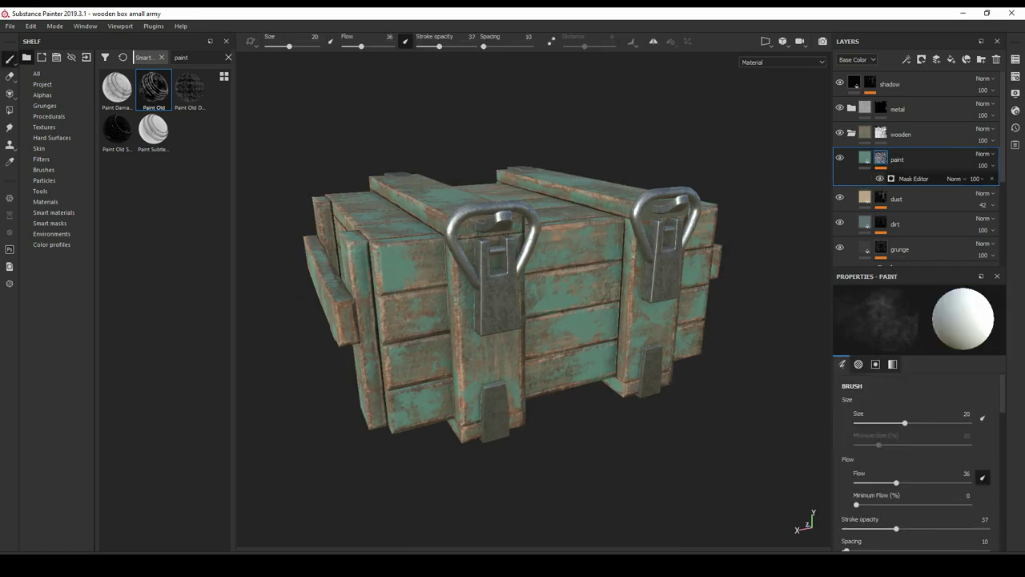
click(906, 59)
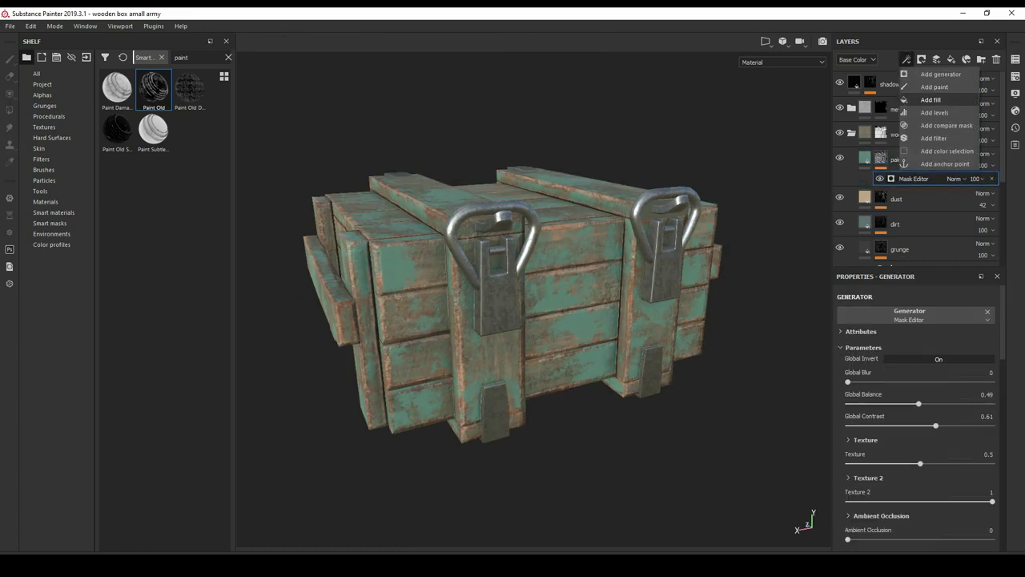
- Add a Levels effect to the paint mask with black point 0.12 and midtone 0.805
click(933, 112)
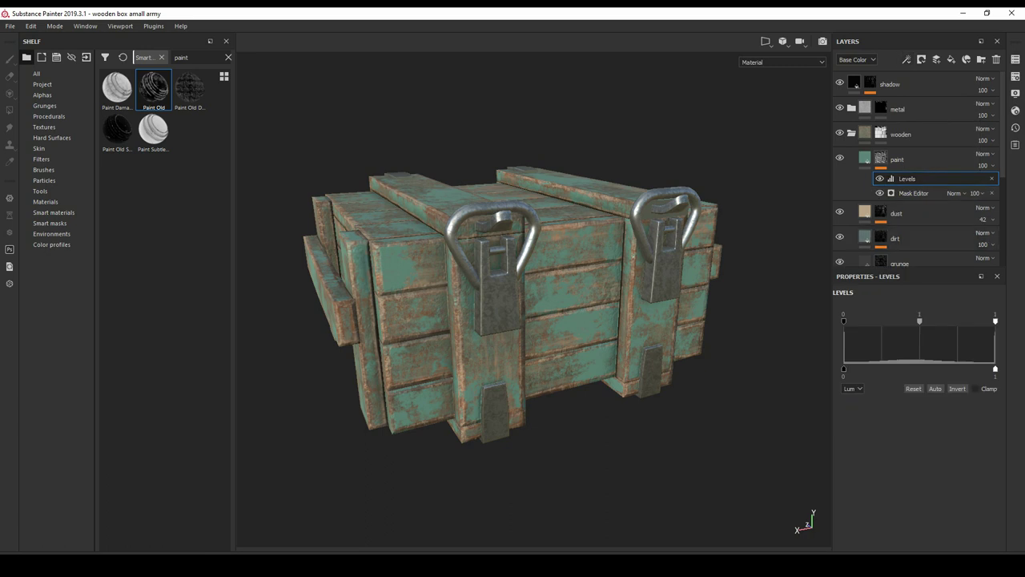
drag(843, 321, 866, 321)
alt+drag(513, 289, 528, 344)
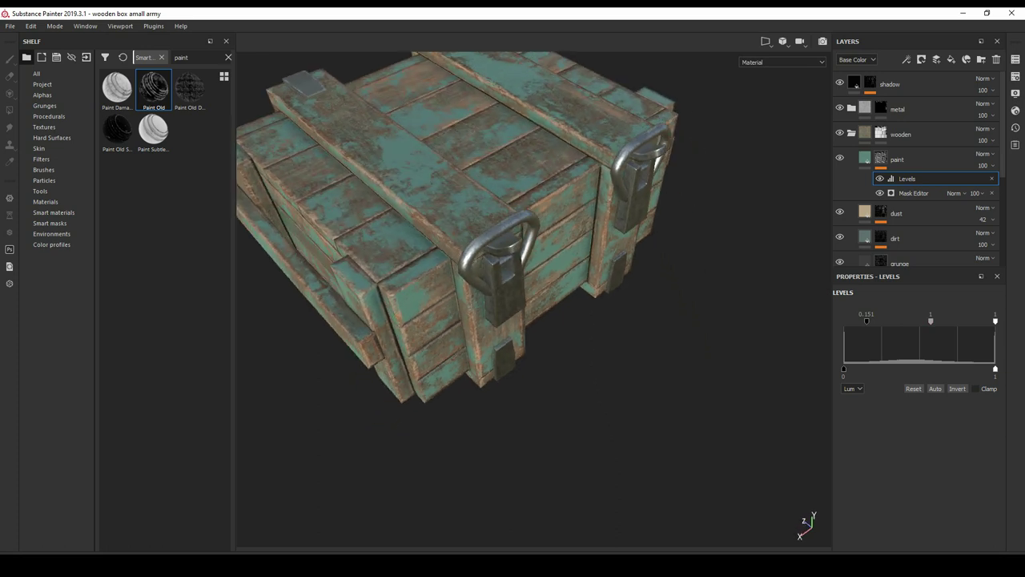
alt+drag(512, 288, 561, 320)
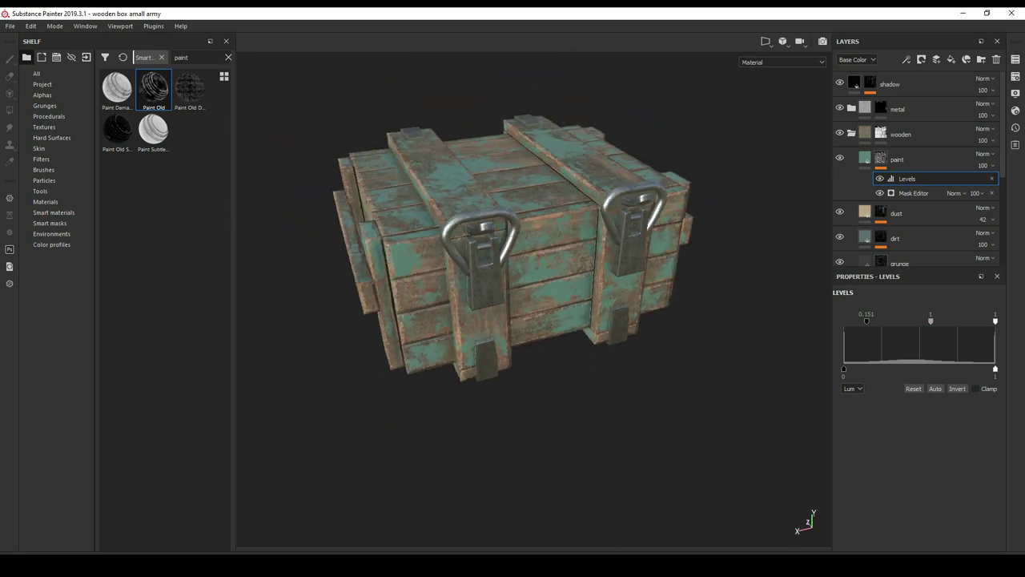
alt+drag(512, 288, 496, 288)
drag(866, 321, 862, 320)
drag(928, 321, 914, 320)
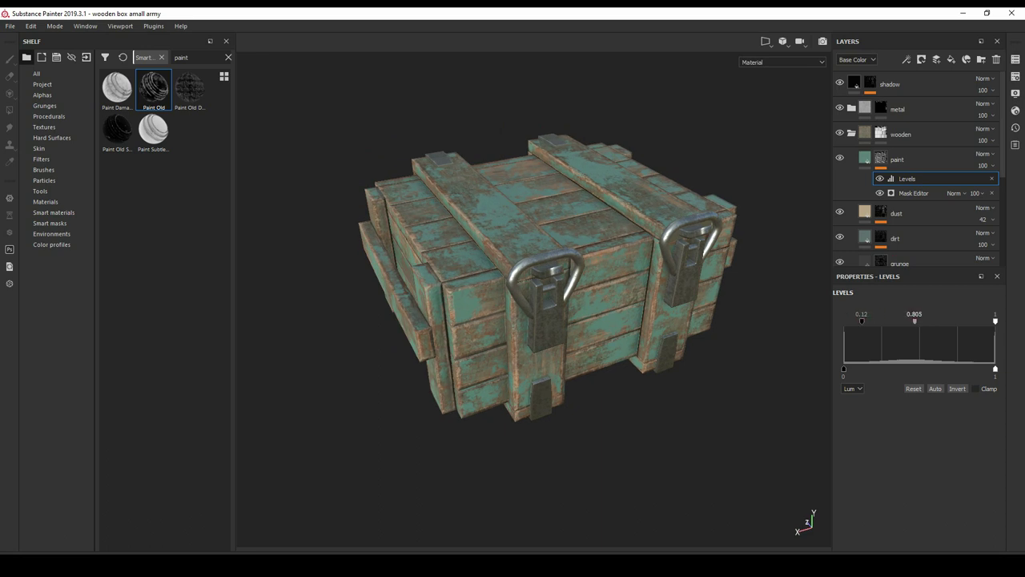
mouse_move(513, 289)
alt+mouse_down()
mouse_move(536, 288)
mouse_move(509, 292)
alt+mouse_up()
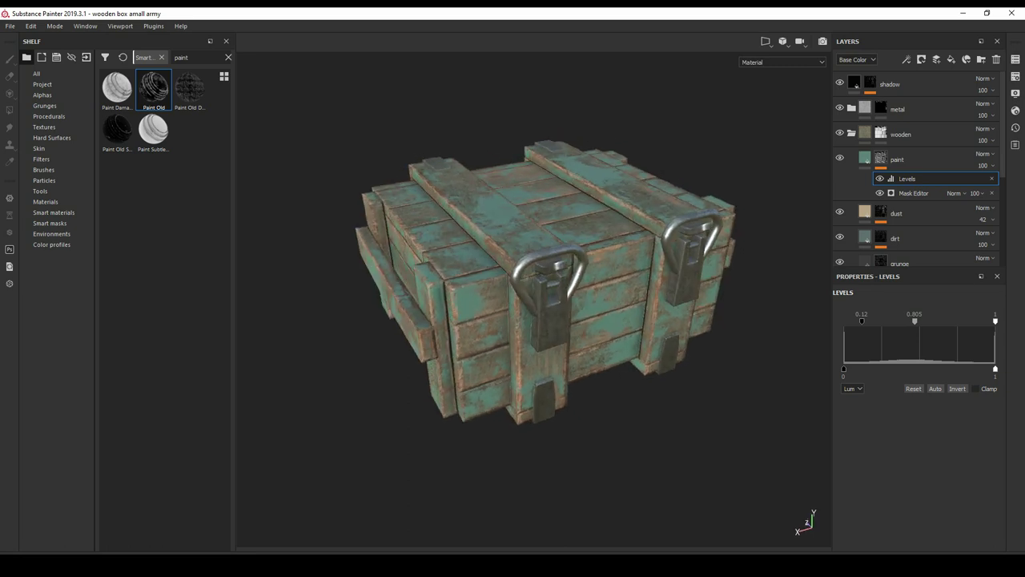
click(865, 158)
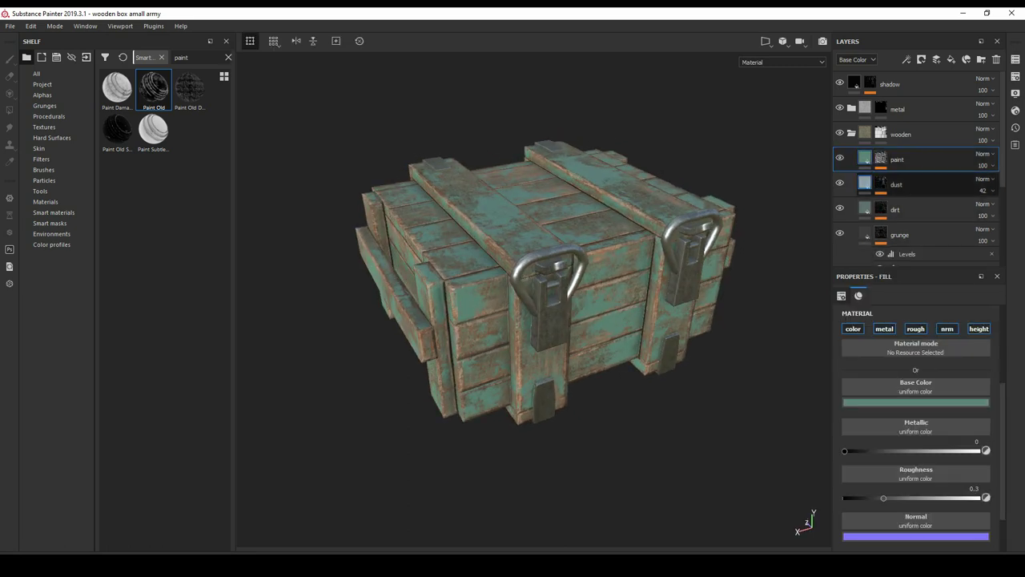
- Set the paint fill's height to -0.0039 and inspect the front latch up close
alt+drag(512, 288, 488, 290)
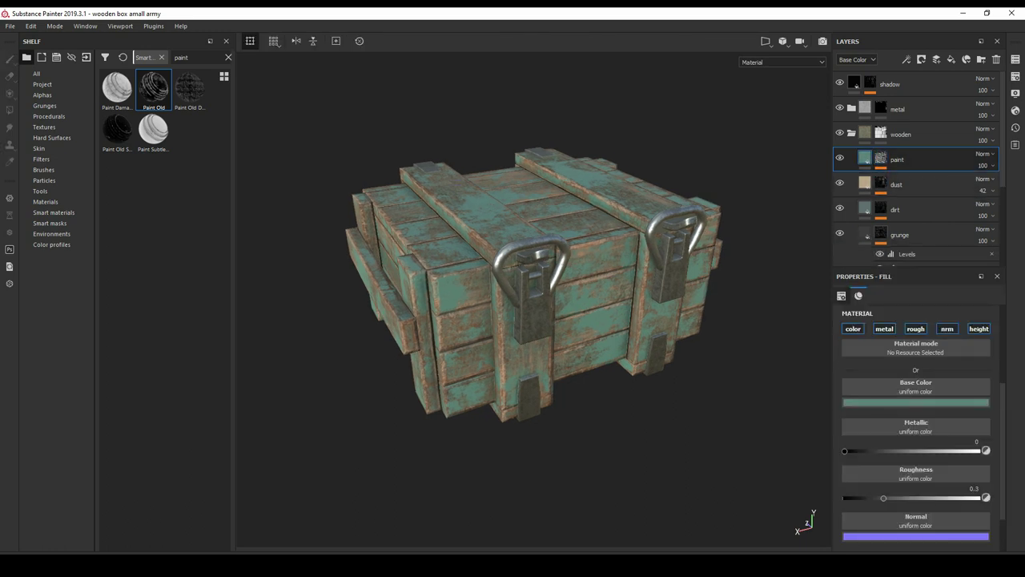
scroll(915, 424, down, 2)
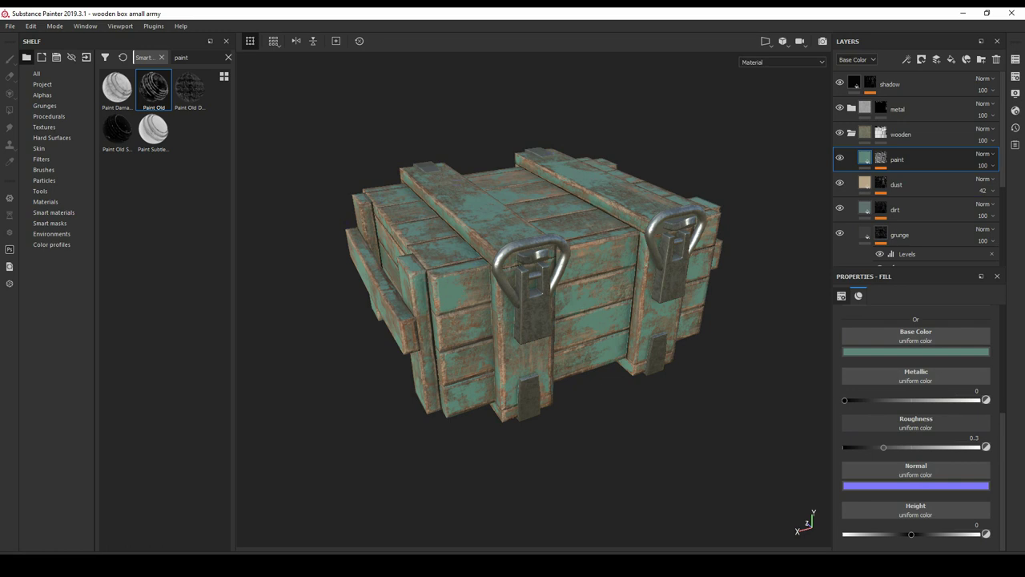
drag(911, 534, 912, 533)
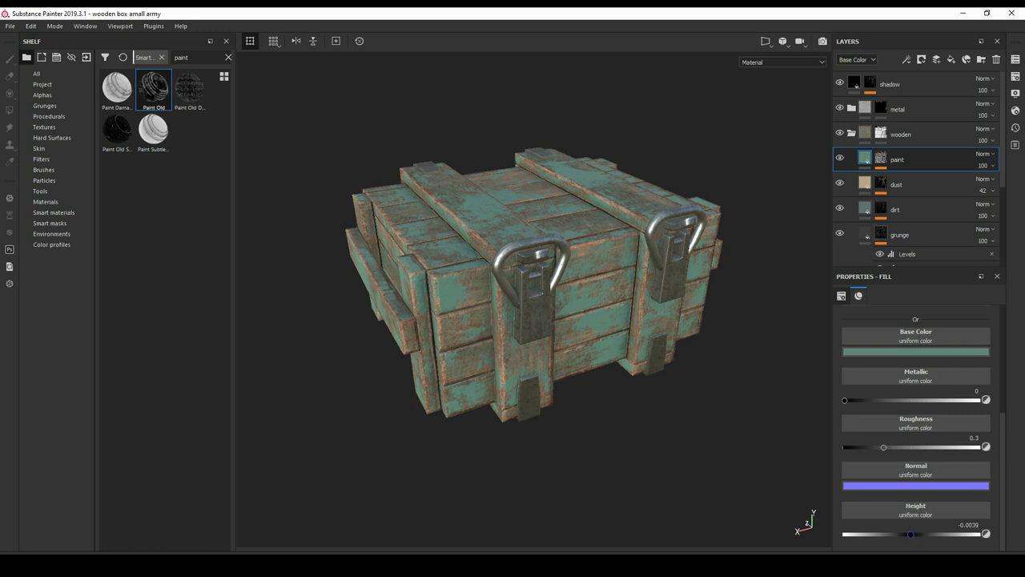
alt+drag(533, 304, 448, 304)
alt+right_drag(533, 304, 608, 208)
alt+drag(533, 321, 564, 316)
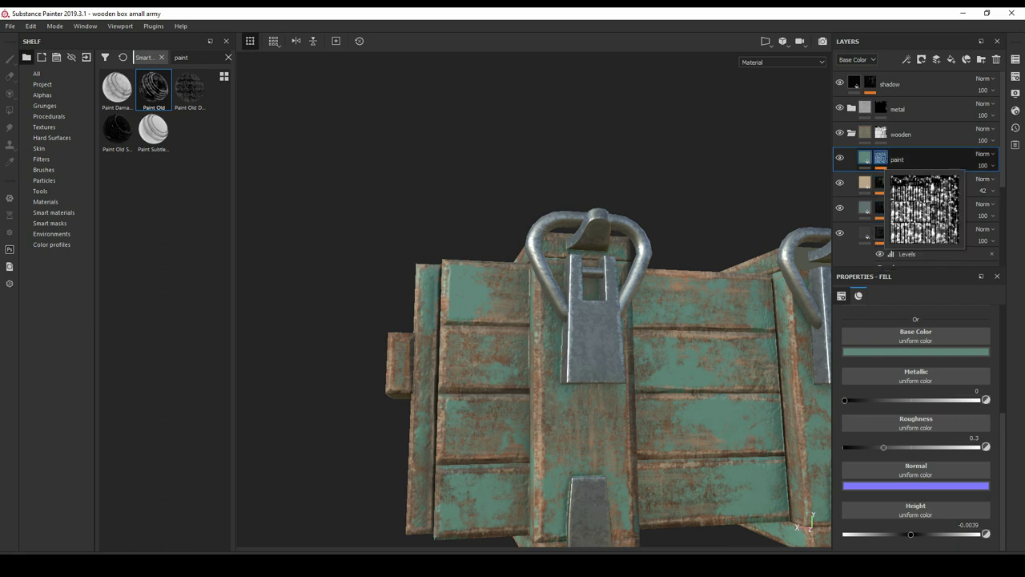
click(880, 158)
click(913, 193)
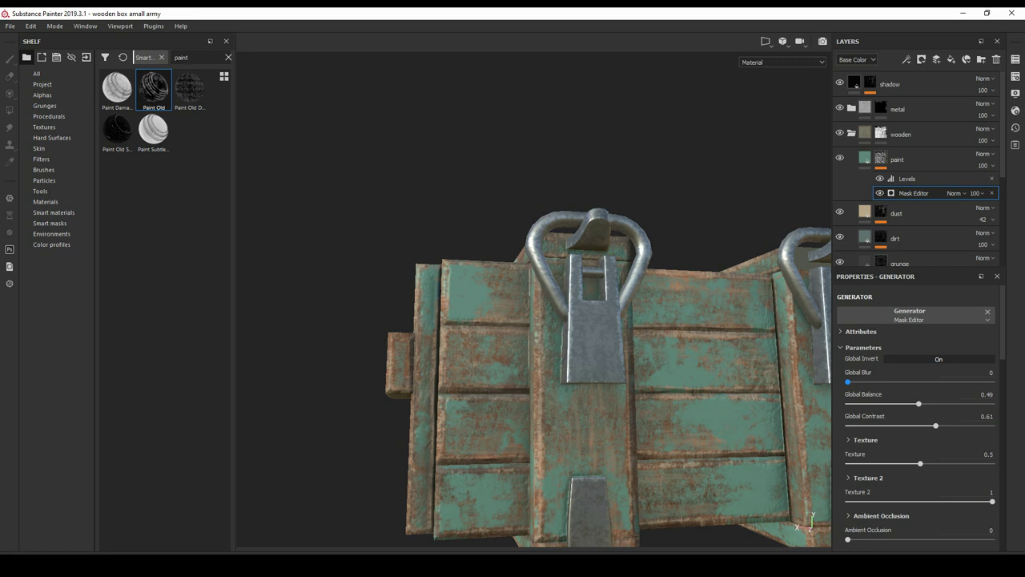
mouse_move(847, 382)
mouse_down()
mouse_move(886, 382)
mouse_move(847, 382)
mouse_up()
drag(919, 403, 914, 403)
drag(913, 404, 919, 404)
click(907, 179)
drag(862, 321, 868, 320)
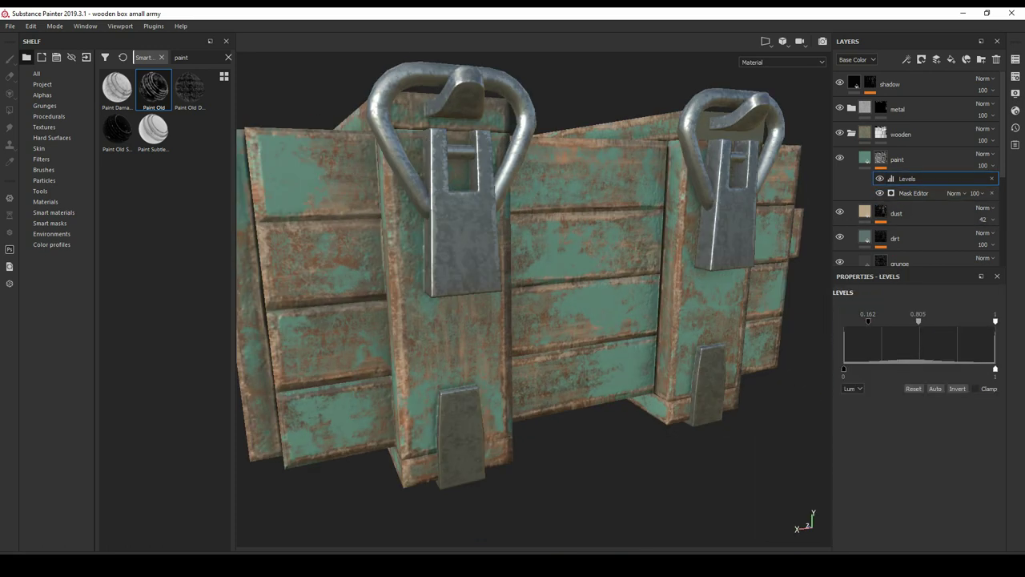
key(ctrl+z)
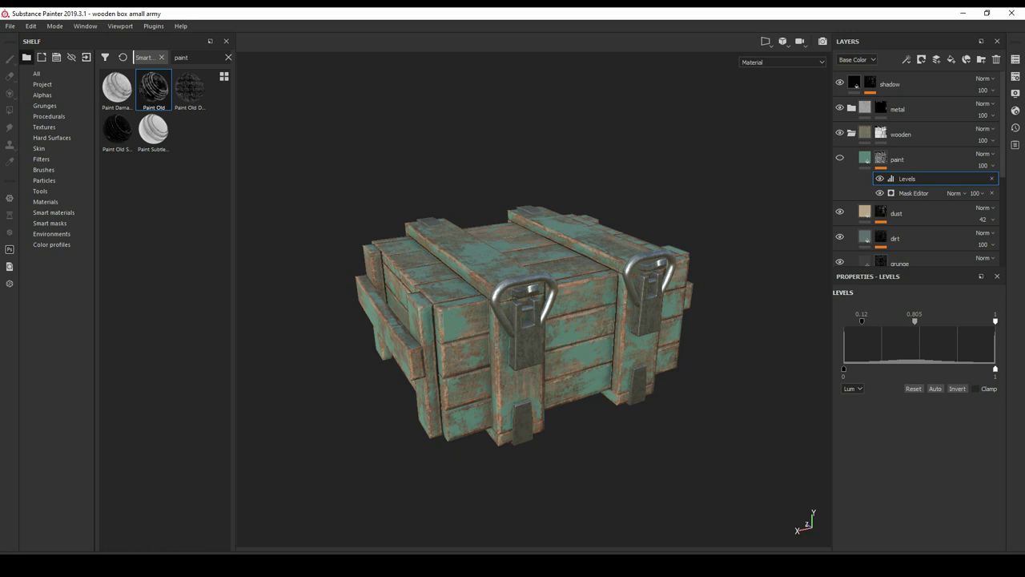
click(921, 158)
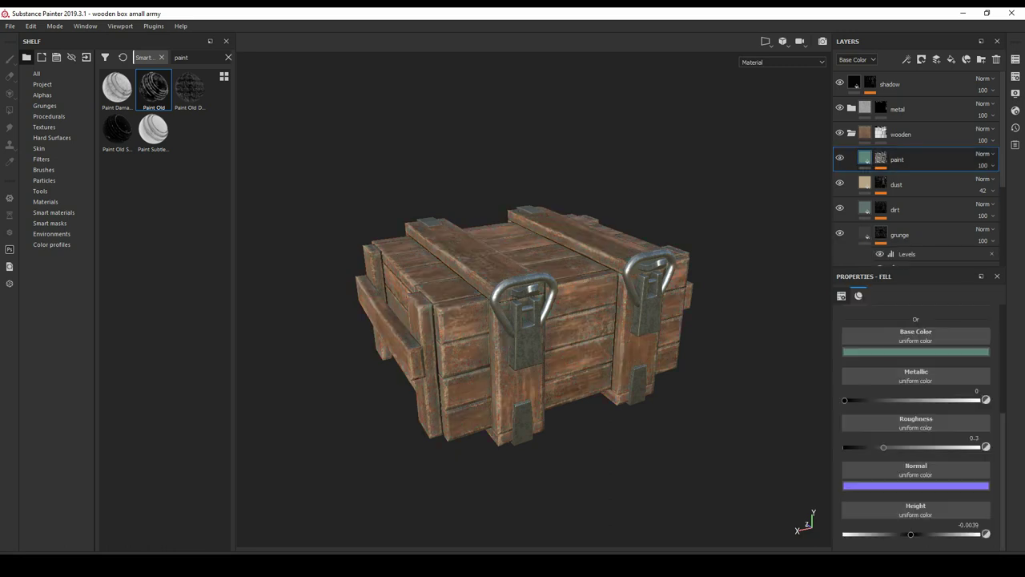
click(916, 351)
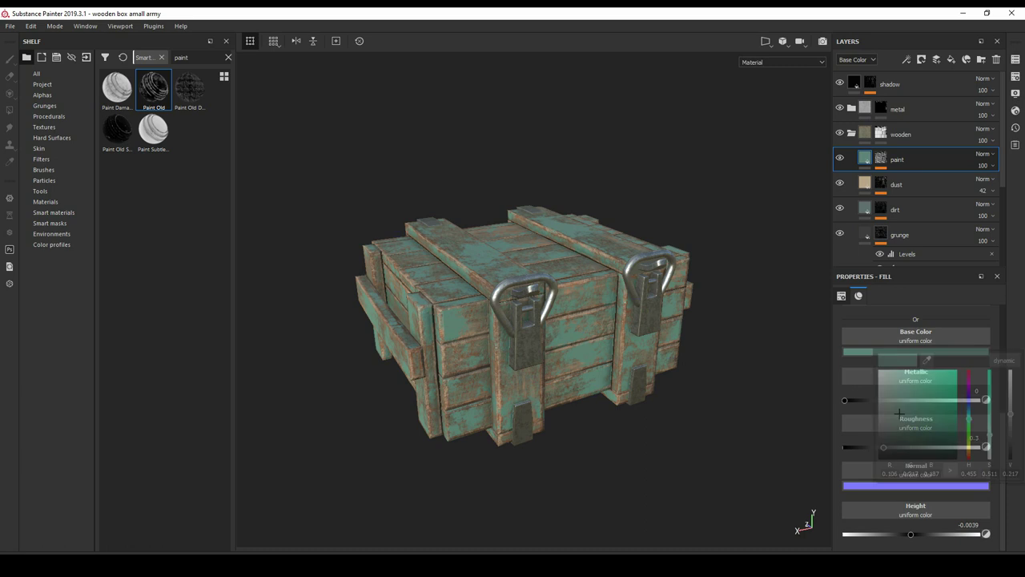
drag(968, 412, 968, 408)
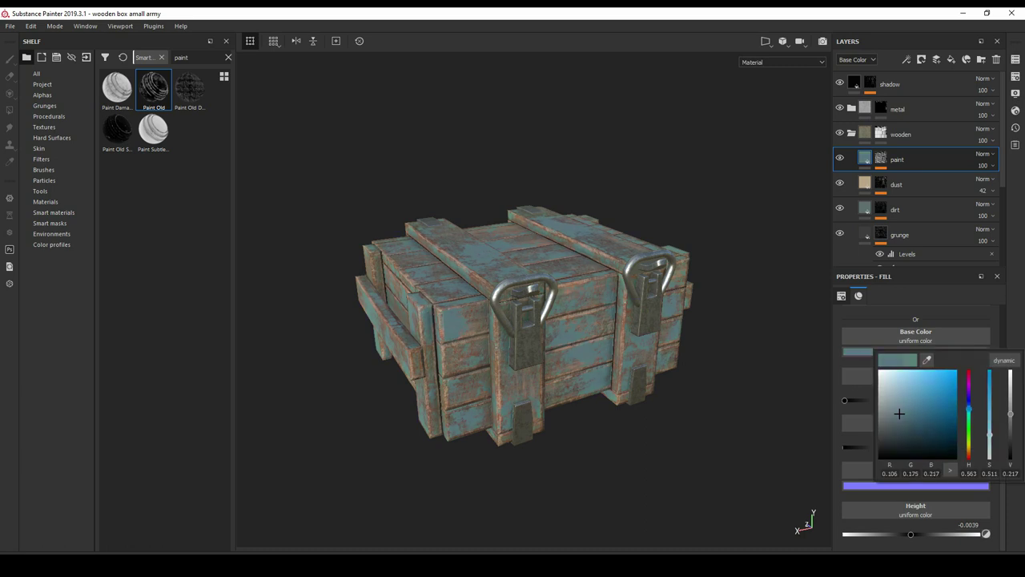
mouse_move(968, 408)
mouse_down()
mouse_move(968, 369)
mouse_move(968, 457)
mouse_move(969, 418)
mouse_up()
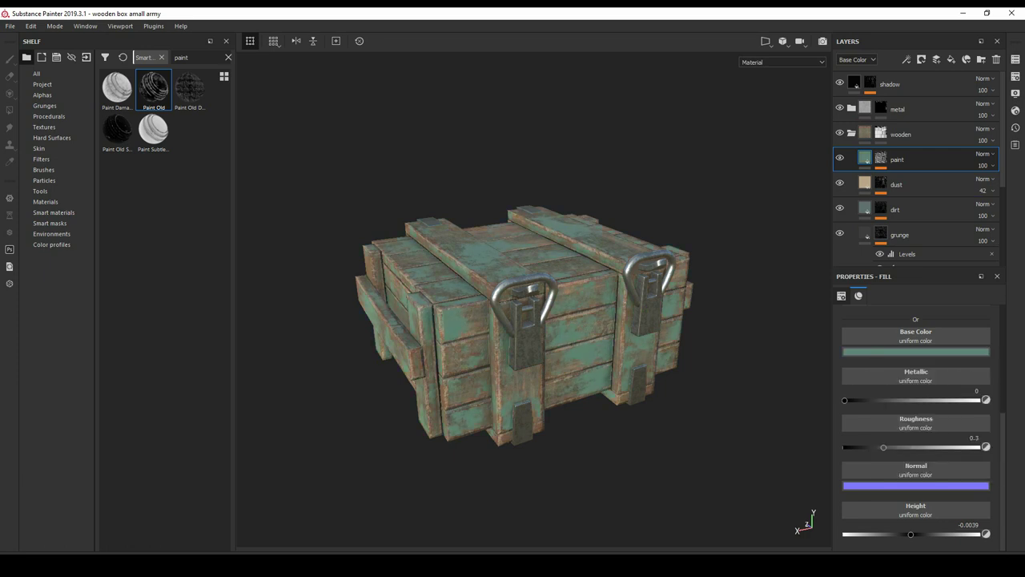
alt+drag(520, 337, 504, 320)
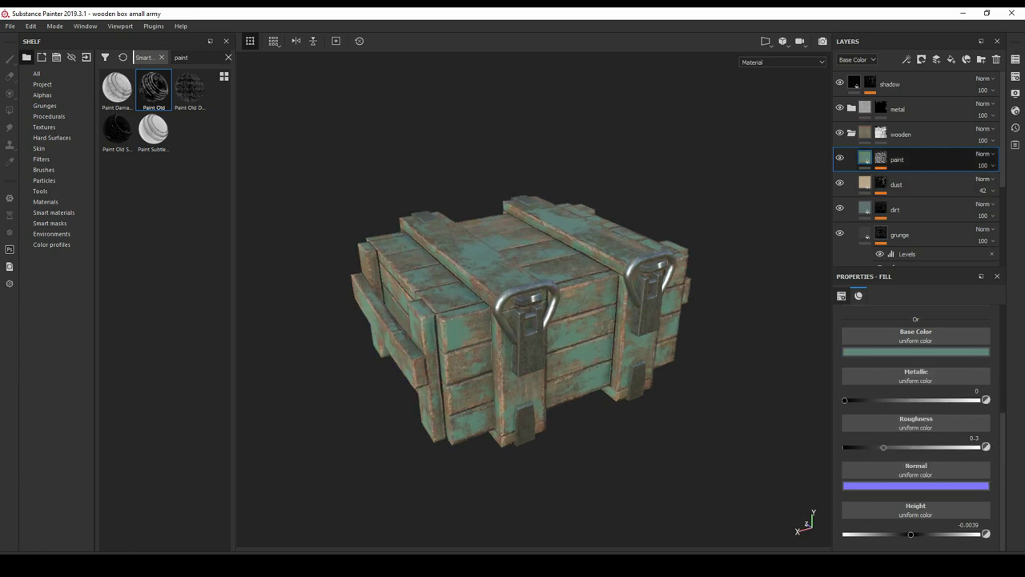
- Lower the paint mask's Mask Editor opacity to 65 so more brown wood shows through the teal
key(1)
click(976, 193)
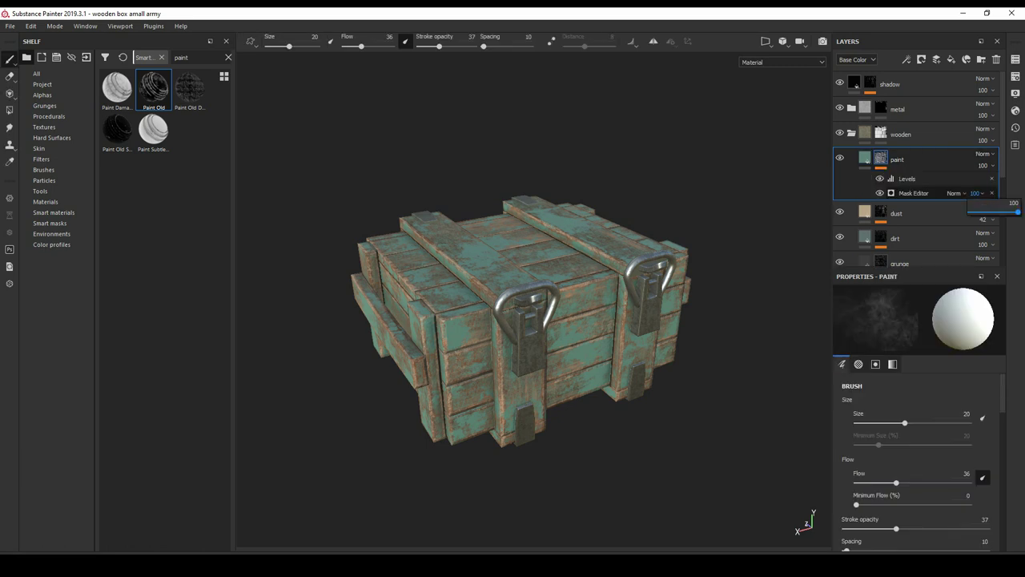
drag(1017, 211, 1005, 211)
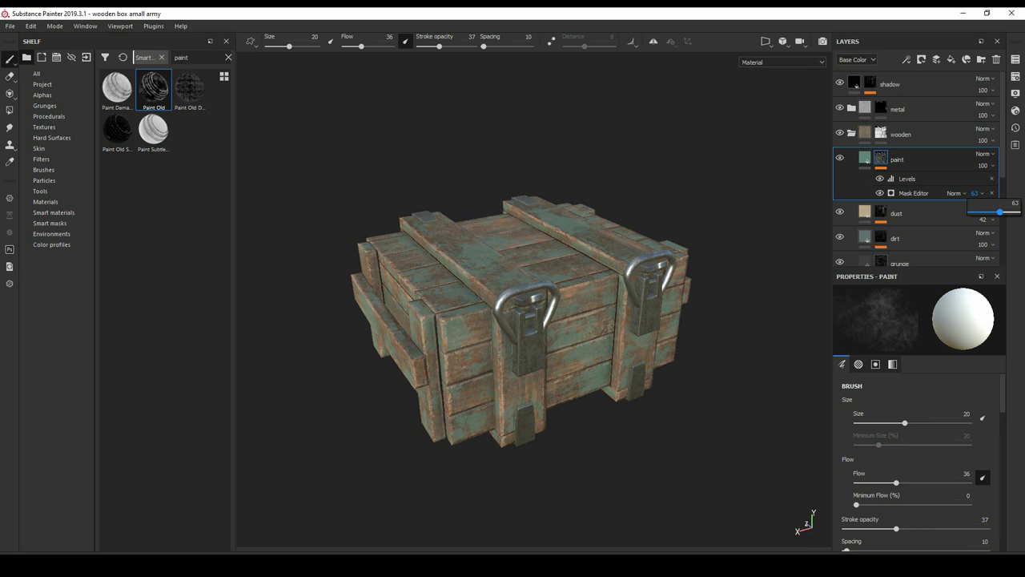
mouse_move(528, 320)
alt+mouse_down()
mouse_move(612, 320)
mouse_move(719, 245)
alt+mouse_up()
click(975, 193)
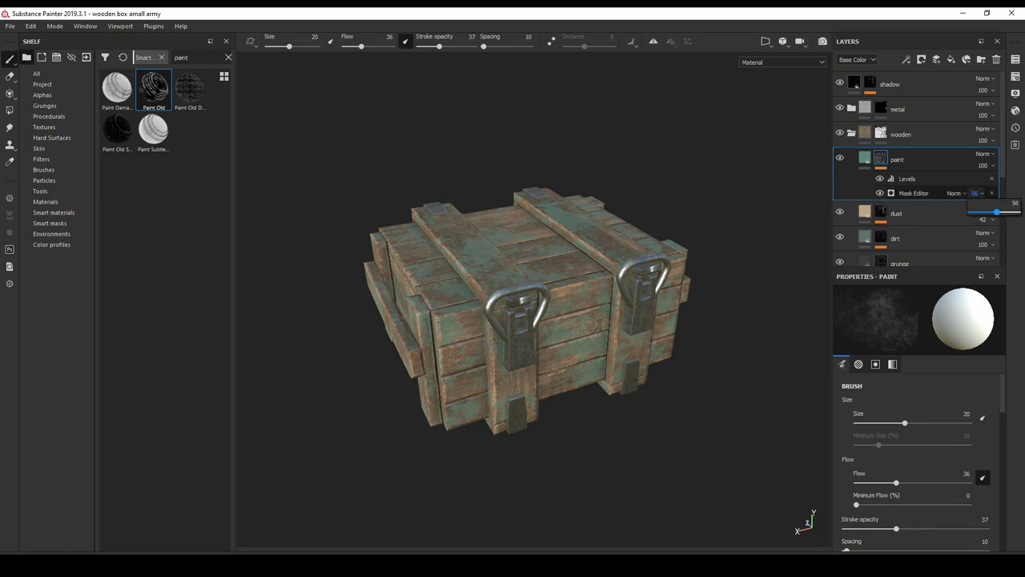
alt+drag(721, 240, 544, 245)
click(974, 193)
text(65)
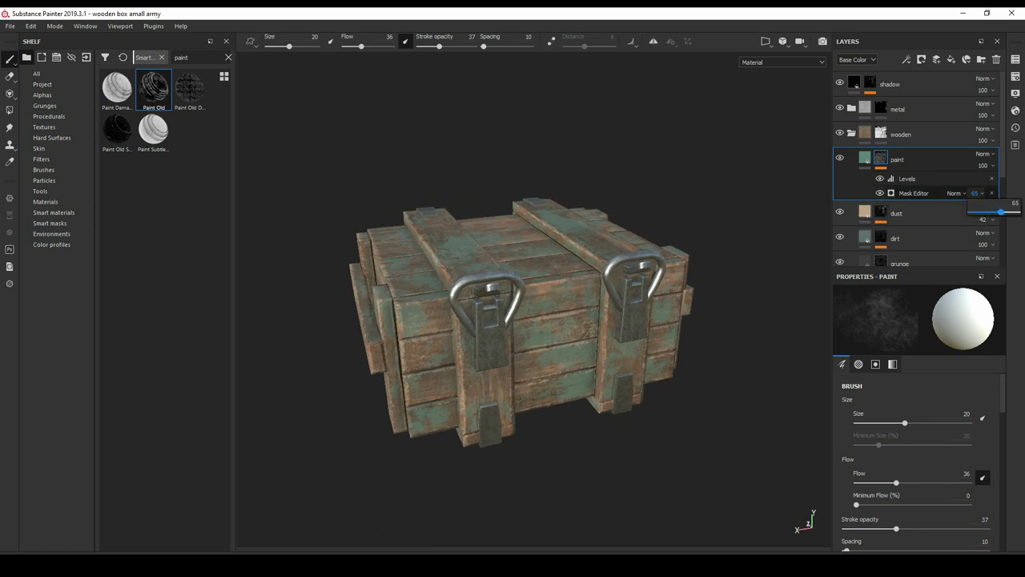
mouse_move(563, 243)
alt+mouse_down()
mouse_move(617, 362)
mouse_move(614, 327)
mouse_move(453, 297)
mouse_move(588, 364)
mouse_move(639, 190)
alt+mouse_up()
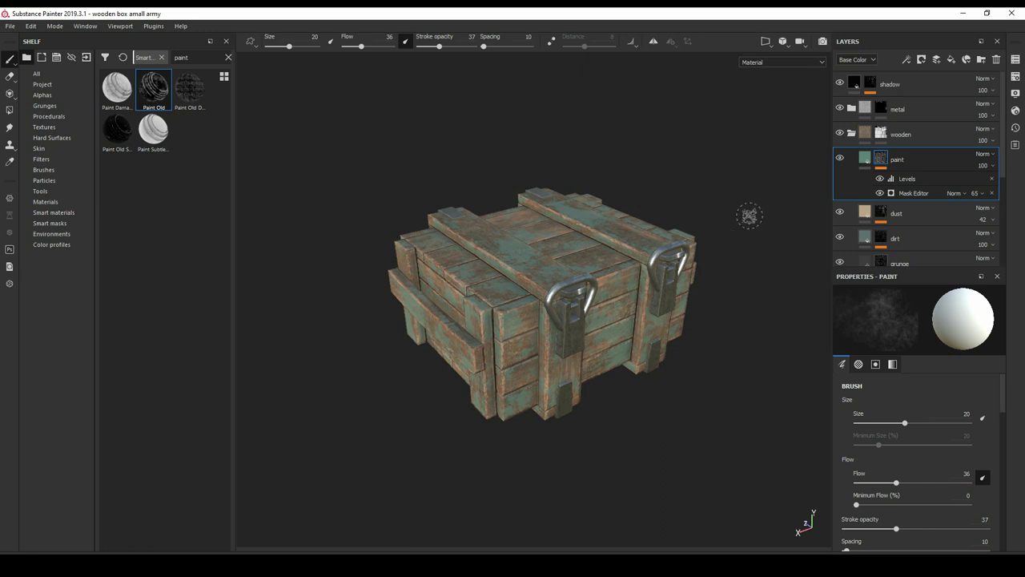
- Select the metal folder's base fill layer and slightly darken its grey base colour
click(851, 133)
click(851, 108)
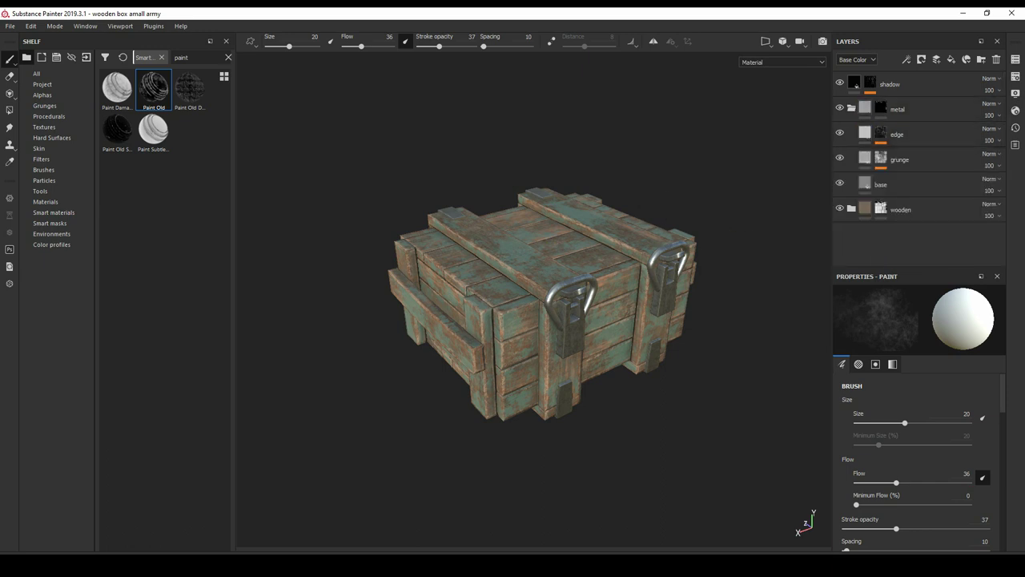
click(881, 184)
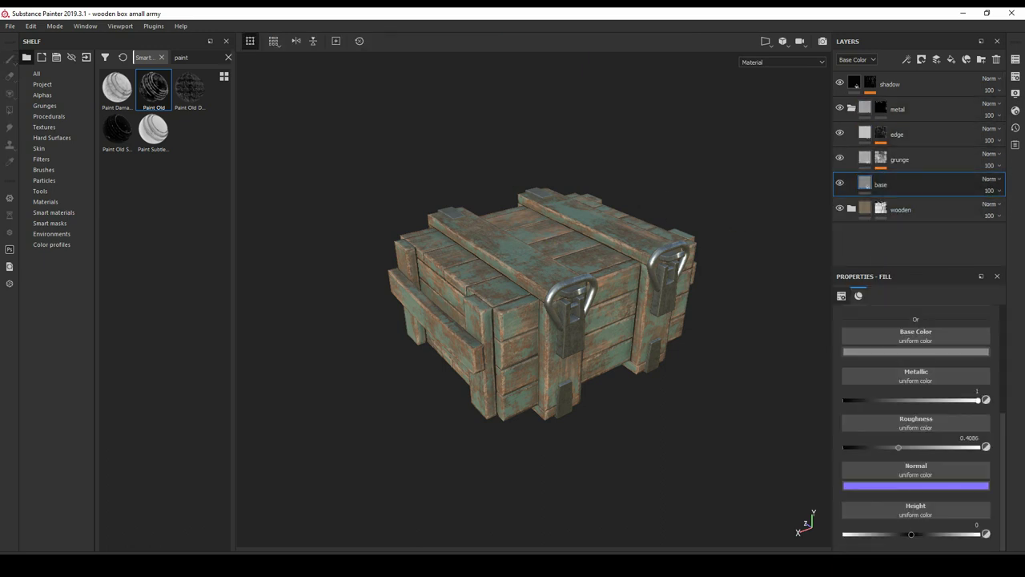
click(873, 351)
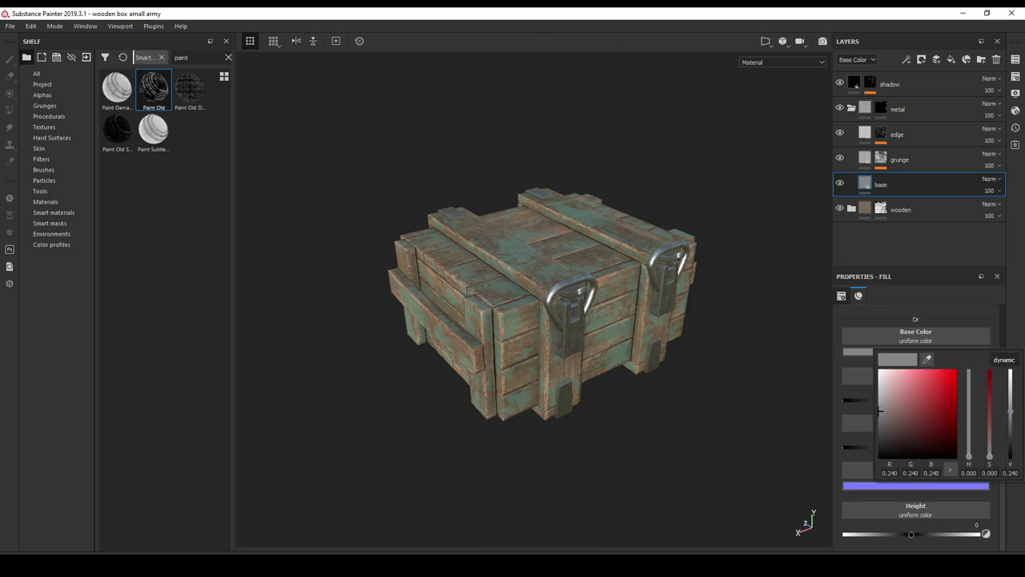
drag(879, 412, 880, 415)
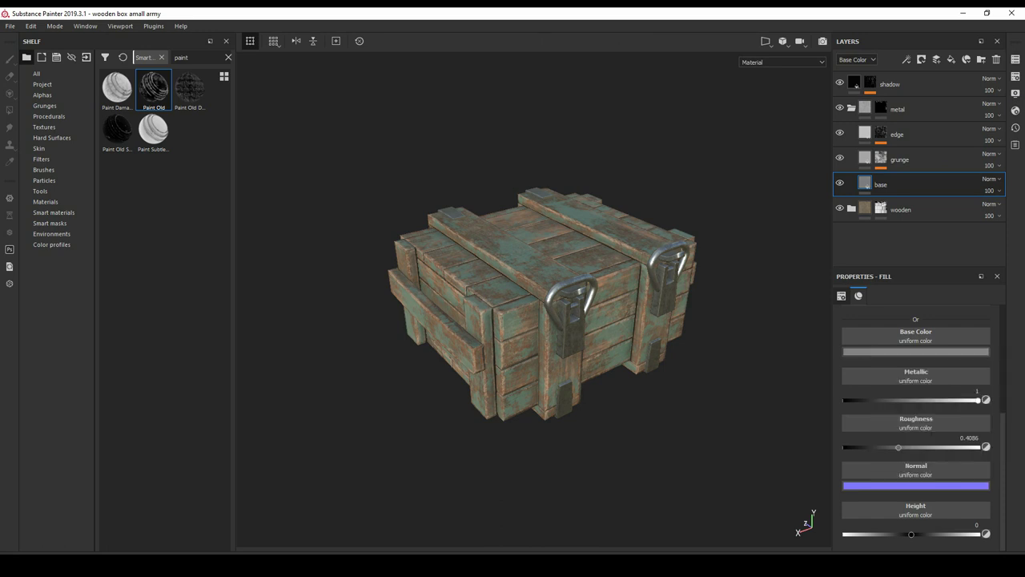
alt+drag(561, 256, 653, 362)
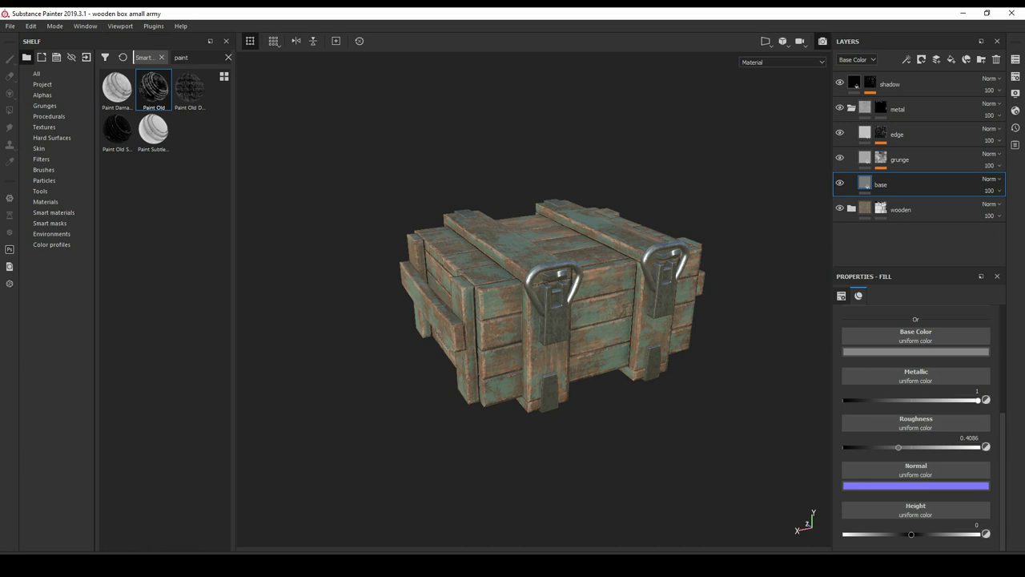
- Preview the darker metal in Iray, then return to painting with the Shader Settings shown
key(F10)
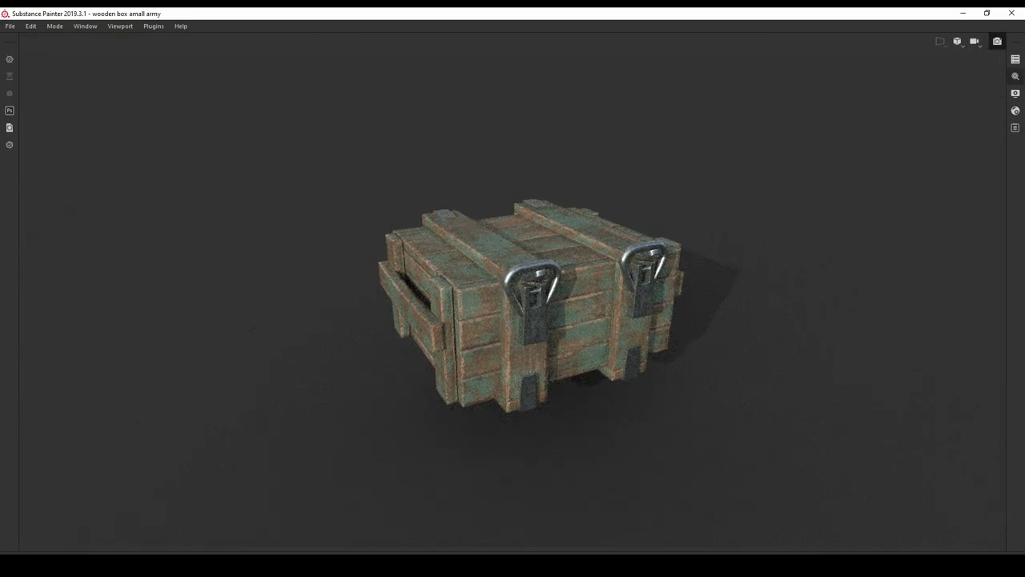
click(1014, 93)
click(997, 94)
key(F10)
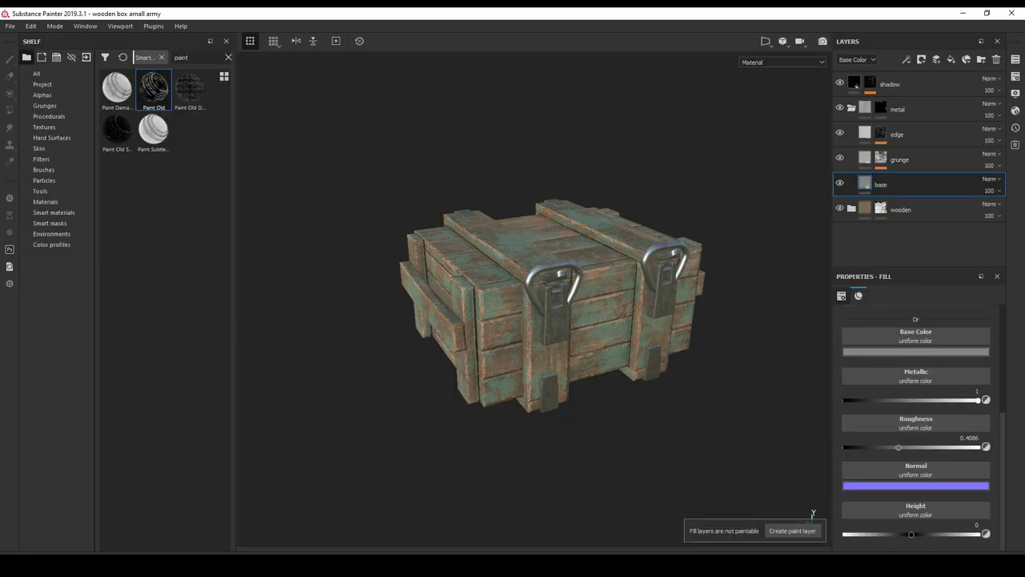
alt+drag(560, 320, 681, 320)
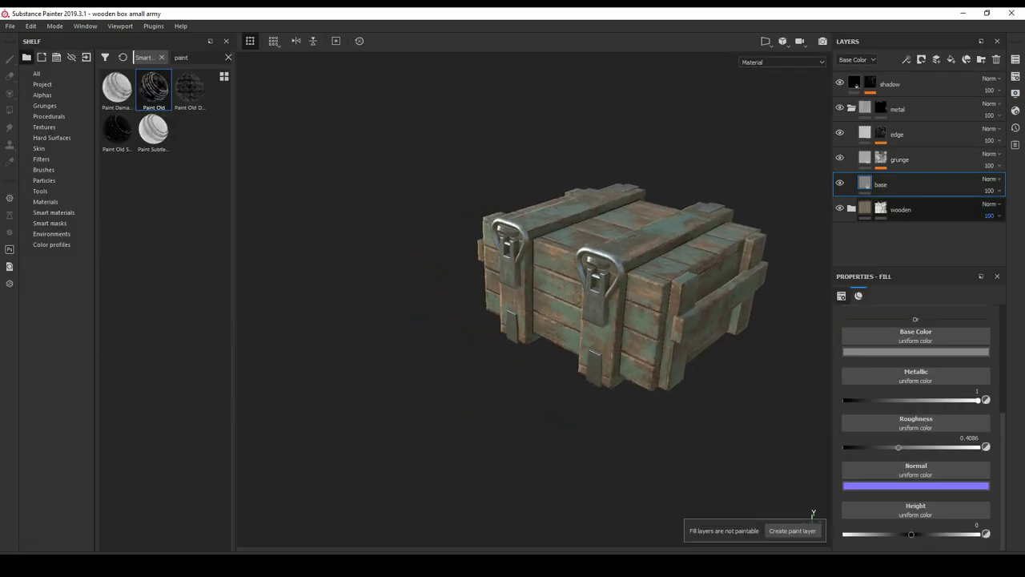
click(1015, 110)
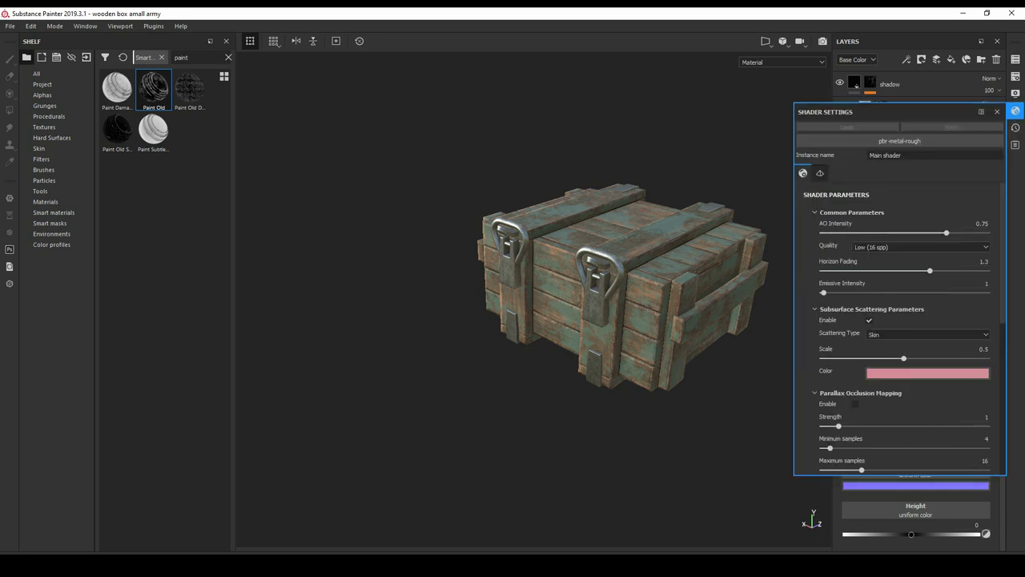
- Enable Shadows under Environment Settings in the Display Settings
scroll(903, 328, down, 3)
scroll(903, 328, down, 2)
scroll(903, 329, down, 4)
scroll(903, 328, down, 1)
scroll(897, 320, up, 5)
scroll(897, 320, up, 5)
click(1014, 93)
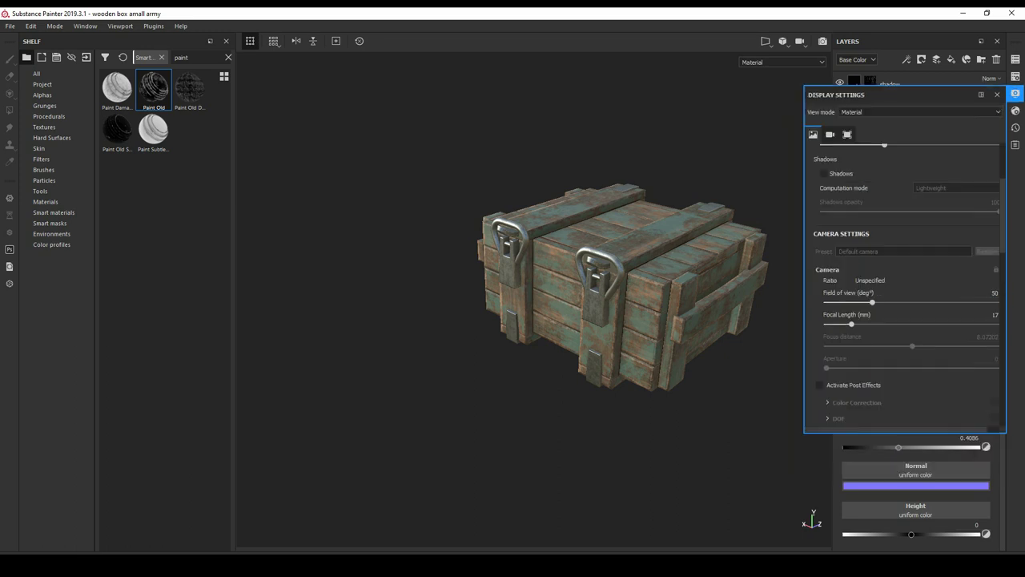
scroll(904, 272, down, 3)
scroll(905, 284, down, 3)
scroll(905, 284, down, 3)
scroll(905, 285, down, 2)
scroll(905, 285, down, 2)
scroll(905, 284, down, 3)
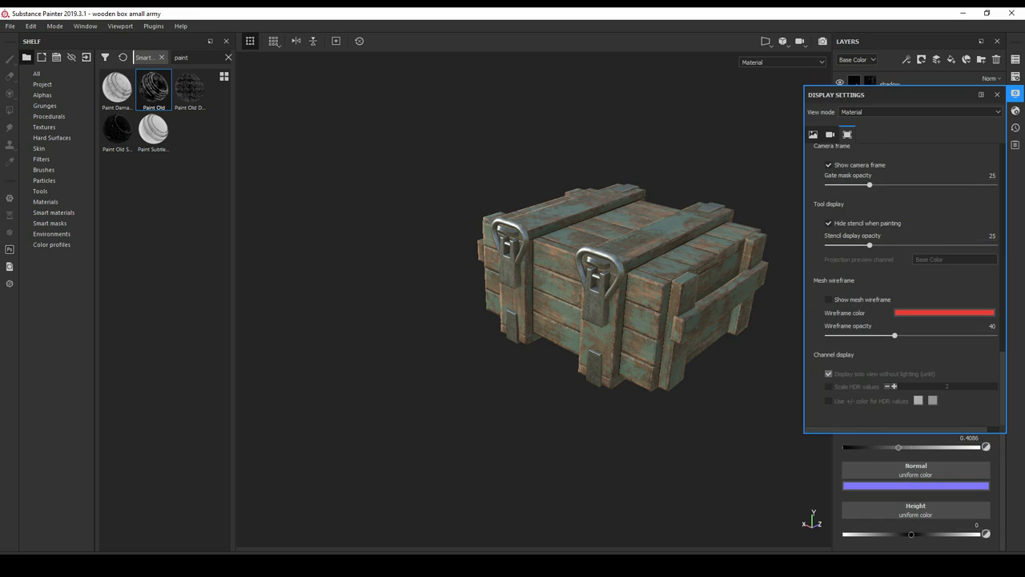
scroll(904, 284, up, 2)
scroll(905, 284, up, 3)
scroll(905, 284, up, 2)
scroll(905, 285, up, 2)
scroll(911, 285, up, 3)
scroll(910, 286, up, 3)
scroll(910, 286, up, 3)
scroll(910, 286, up, 4)
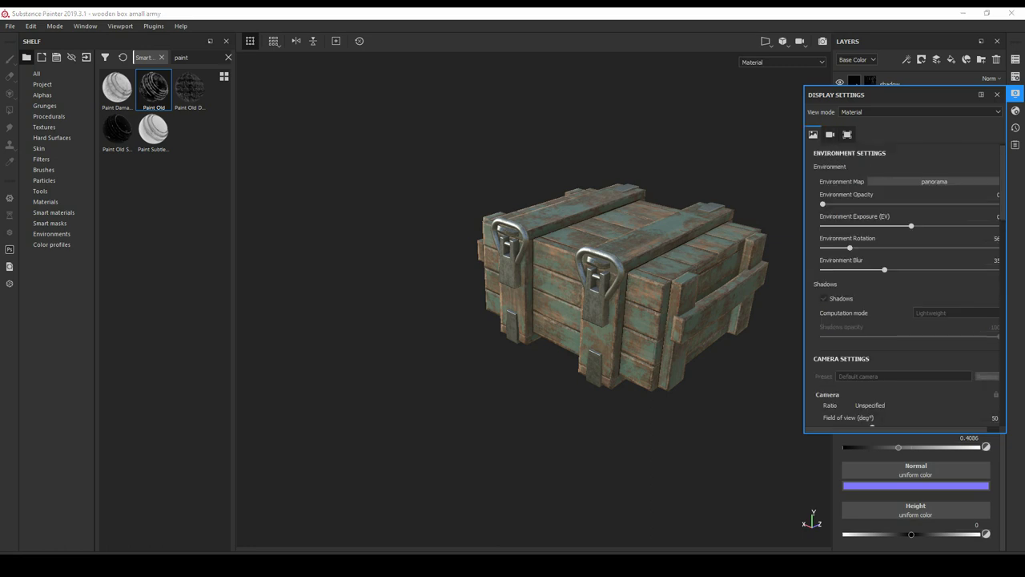
click(823, 298)
- Orbit around the crate to check its ground shadow, then switch to the Iray render view
alt+drag(560, 321, 448, 320)
alt+drag(513, 320, 425, 320)
key(F10)
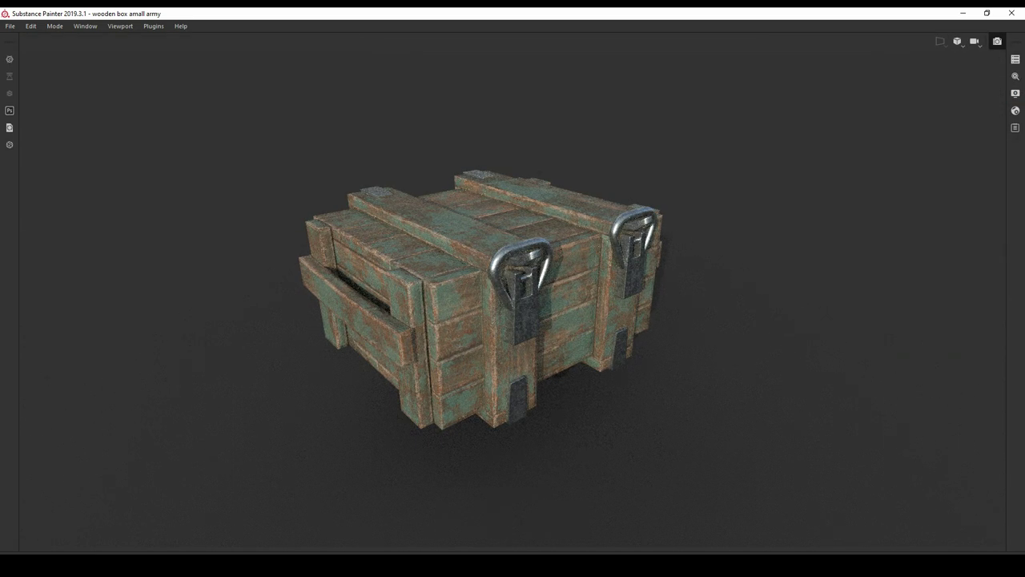
- Rotate the environment lighting so the shadow falls left, and raise the ground plane Y to -2.61533
shift+right_drag(513, 320, 400, 320)
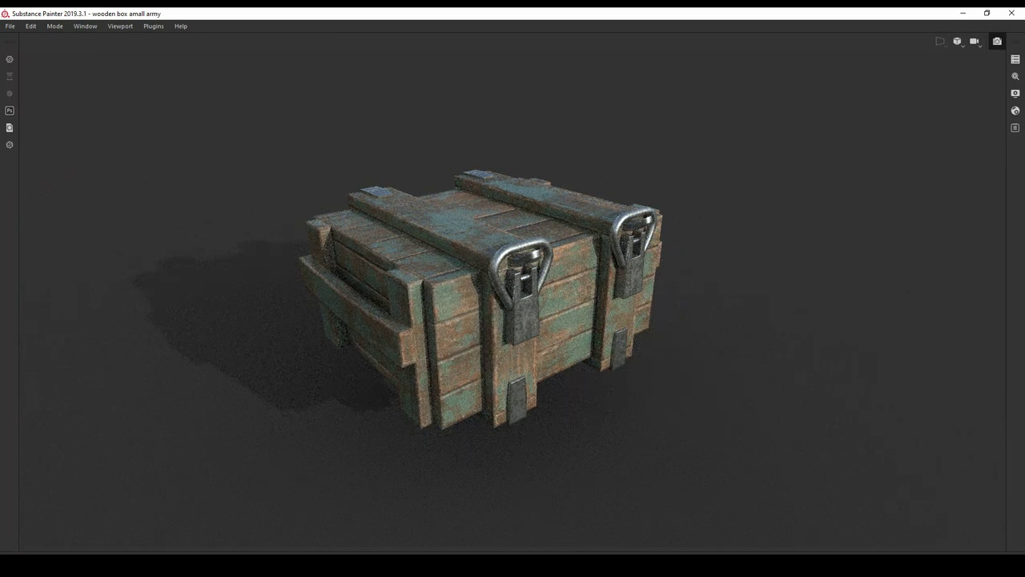
click(1015, 93)
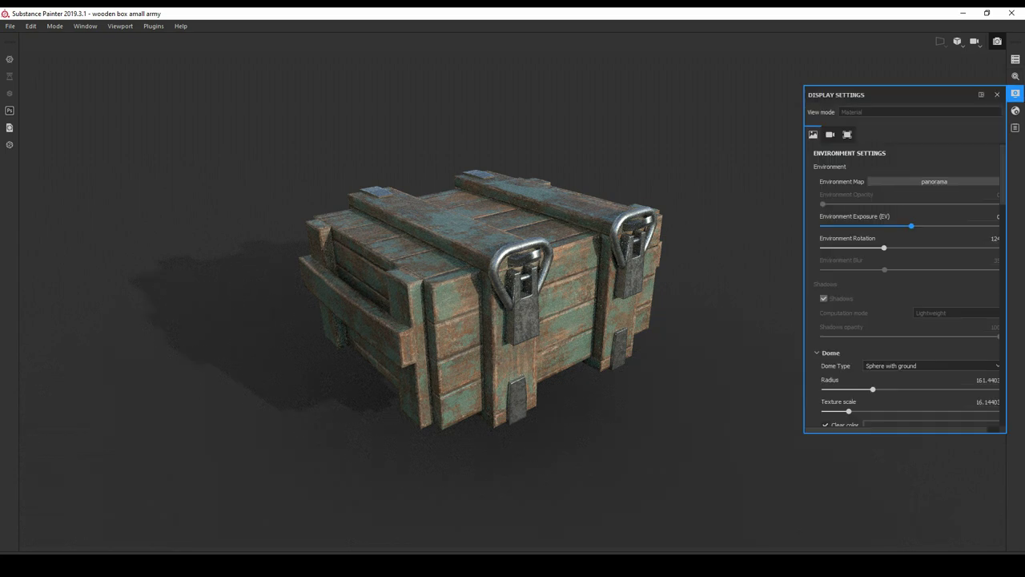
scroll(905, 289, down, 1)
scroll(904, 289, down, 3)
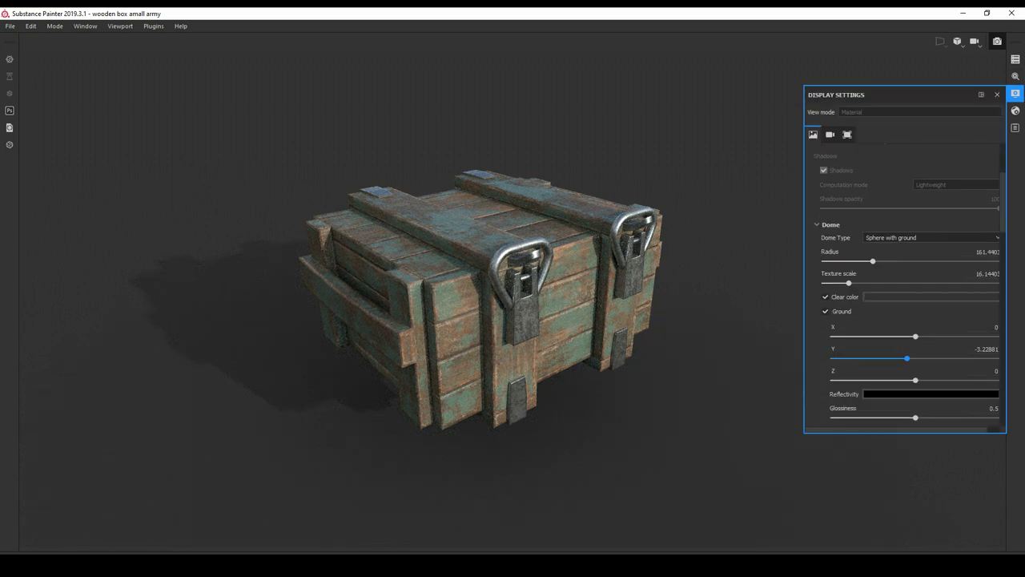
drag(907, 358, 908, 358)
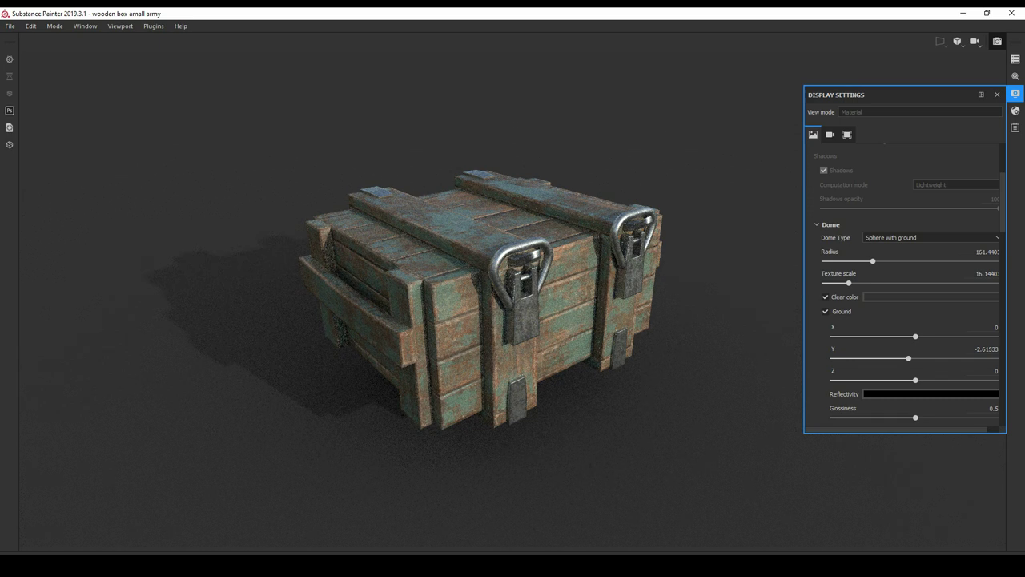
alt+drag(480, 305, 544, 288)
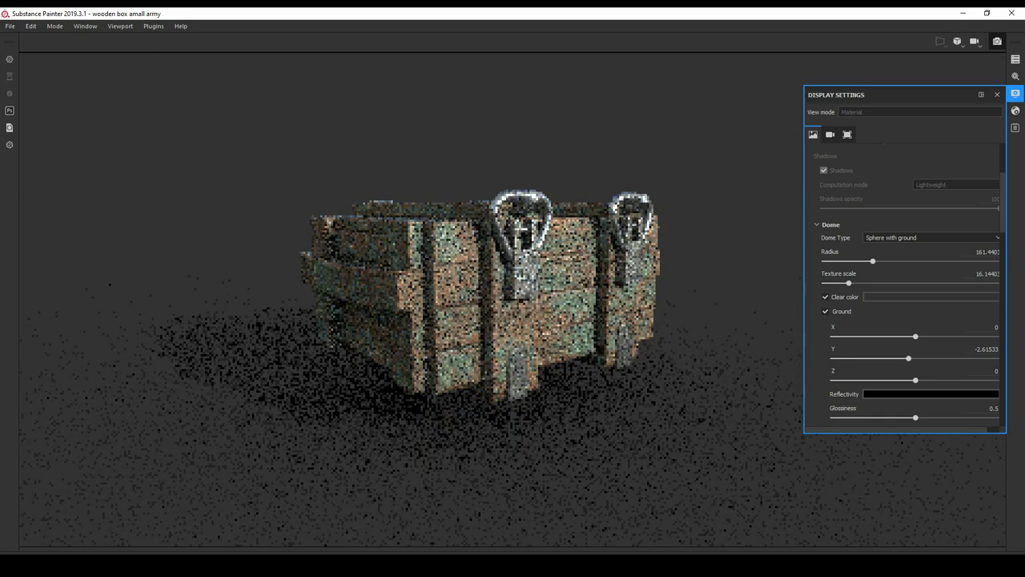
- Settle the Iray Dome ground Y at -1.77584 and return to the painting view
drag(908, 358, 910, 358)
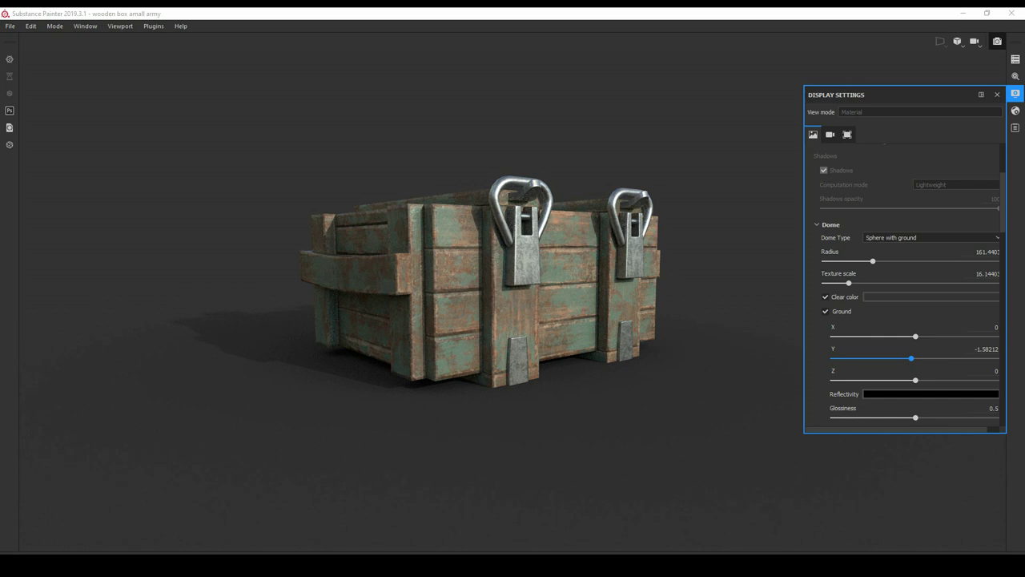
drag(911, 358, 909, 358)
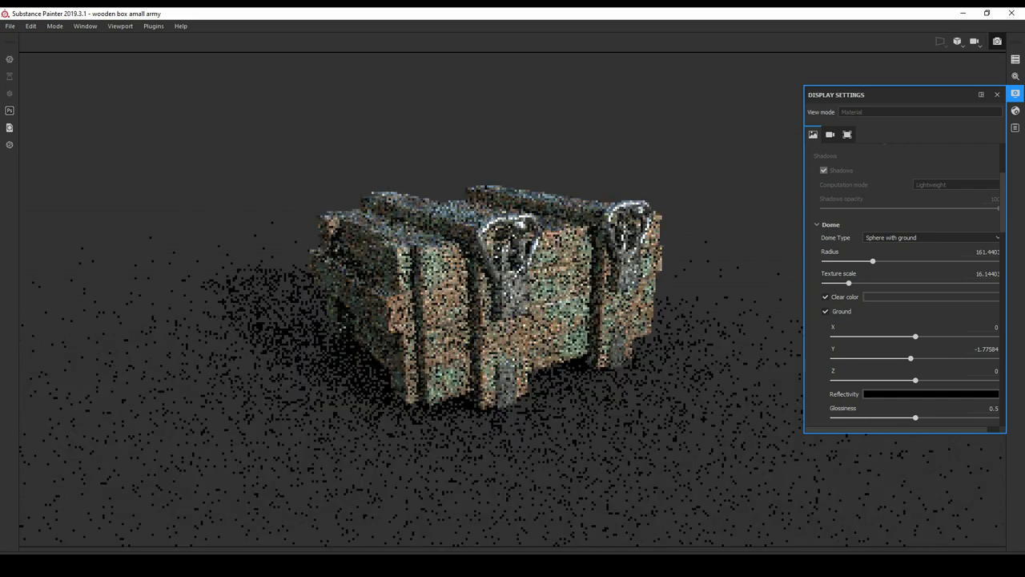
alt+drag(481, 280, 521, 360)
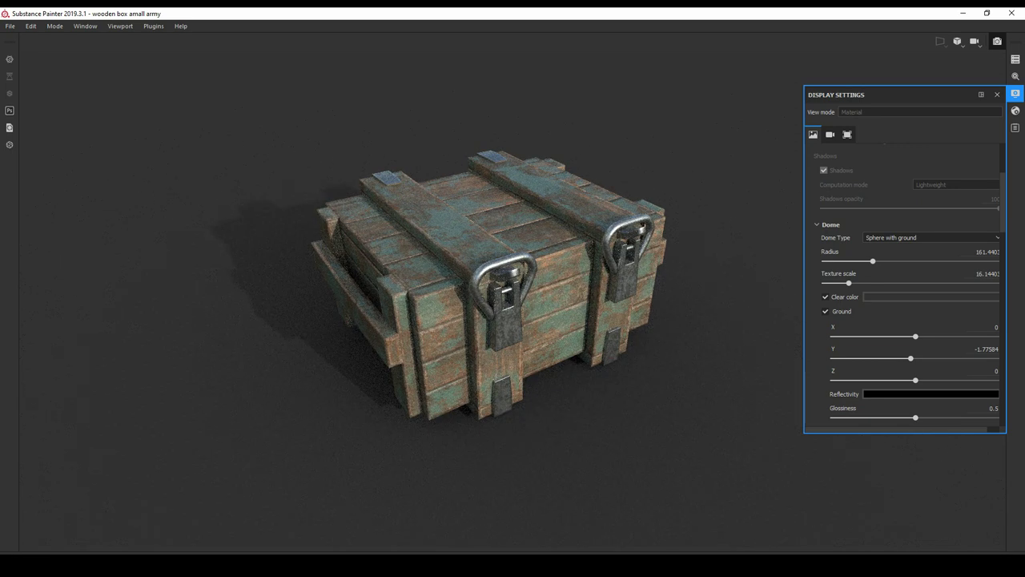
click(997, 95)
key(F10)
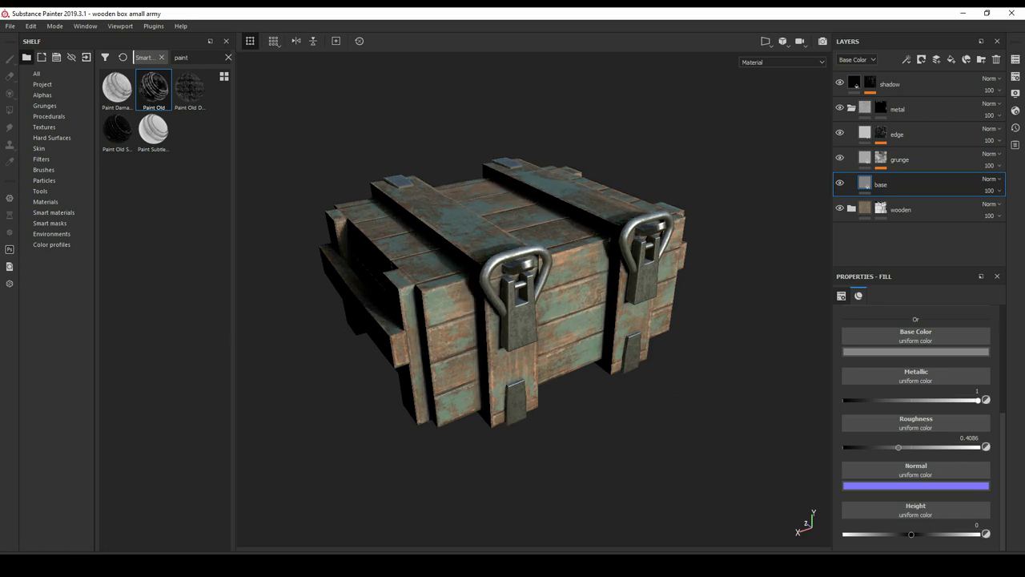
- Untick Shadows in the Display Settings so the crate no longer casts a ground shadow
key(F1)
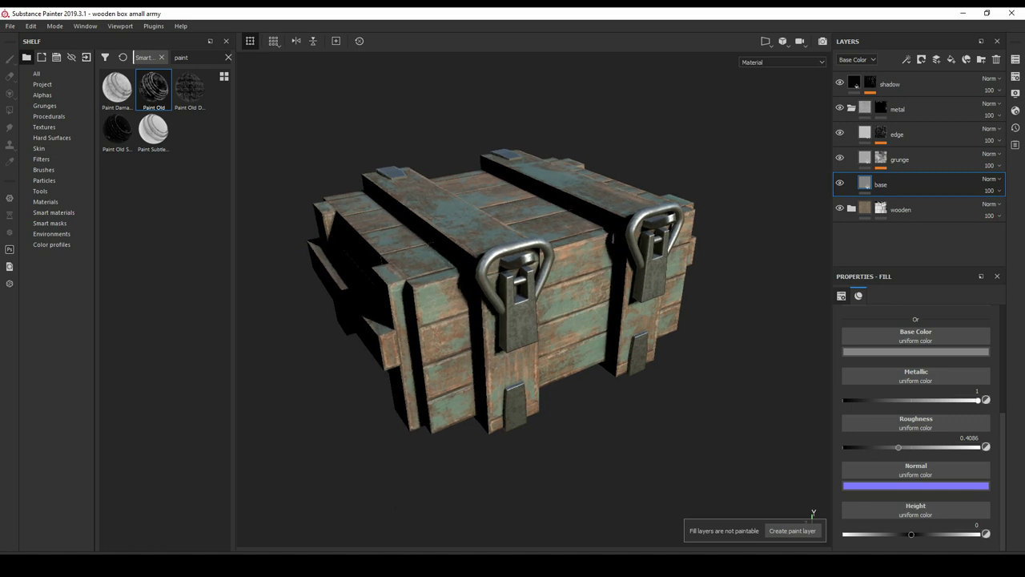
click(1015, 112)
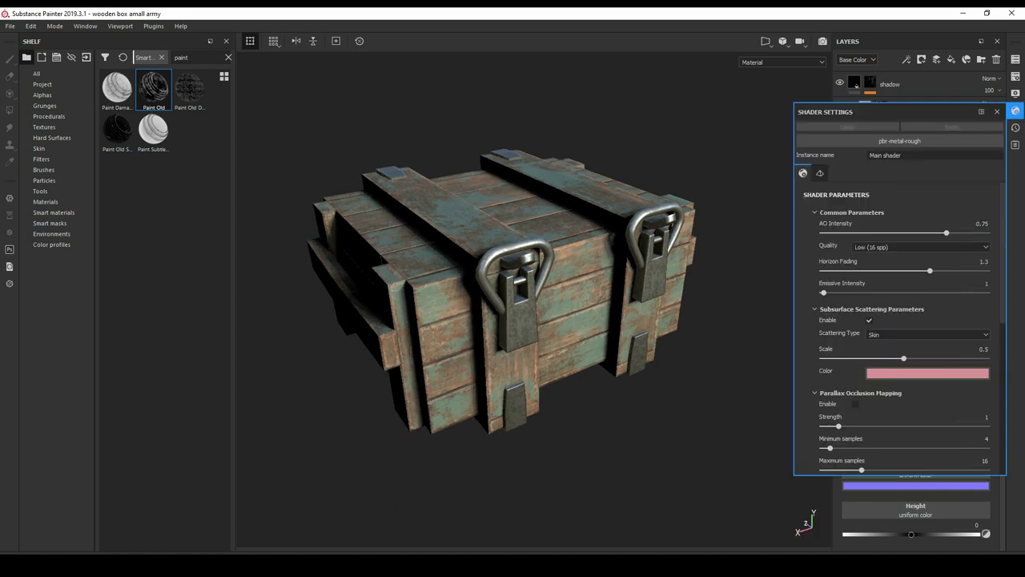
scroll(897, 328, down, 3)
scroll(897, 329, up, 1)
scroll(897, 329, up, 1)
scroll(897, 328, up, 1)
scroll(897, 328, up, 1)
scroll(897, 329, down, 1)
scroll(897, 328, up, 1)
click(1016, 93)
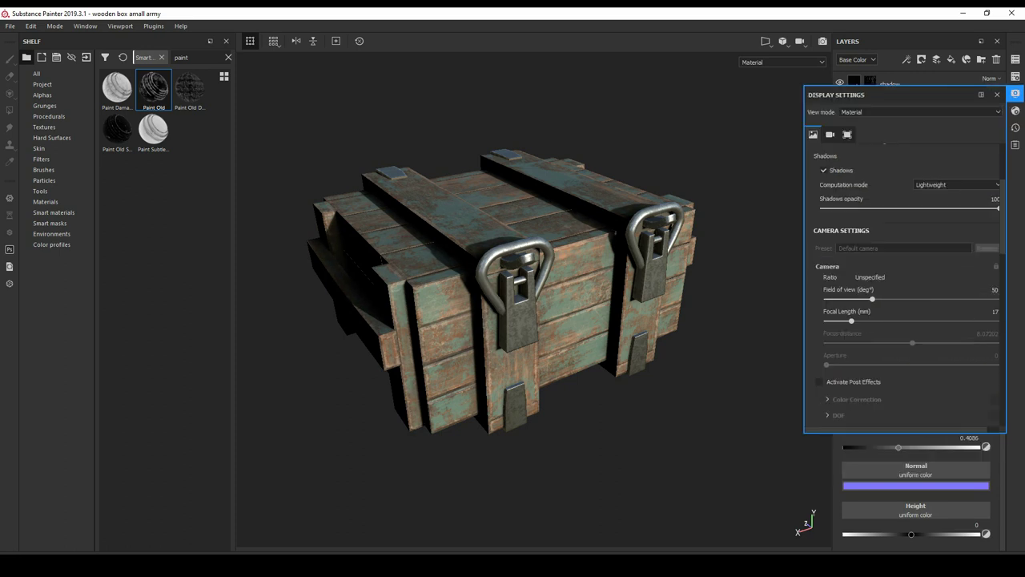
scroll(897, 328, down, 3)
scroll(897, 328, up, 4)
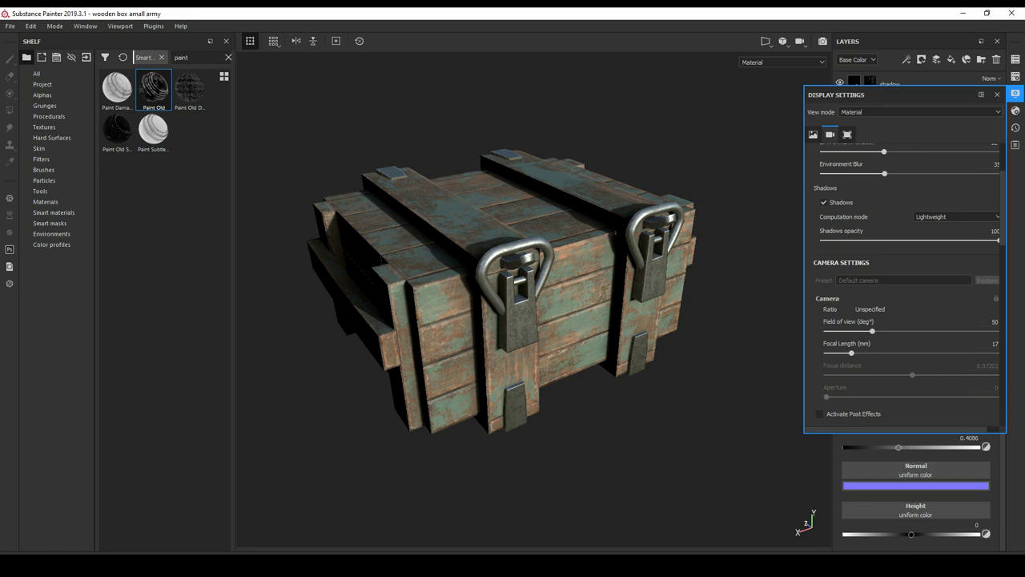
click(823, 202)
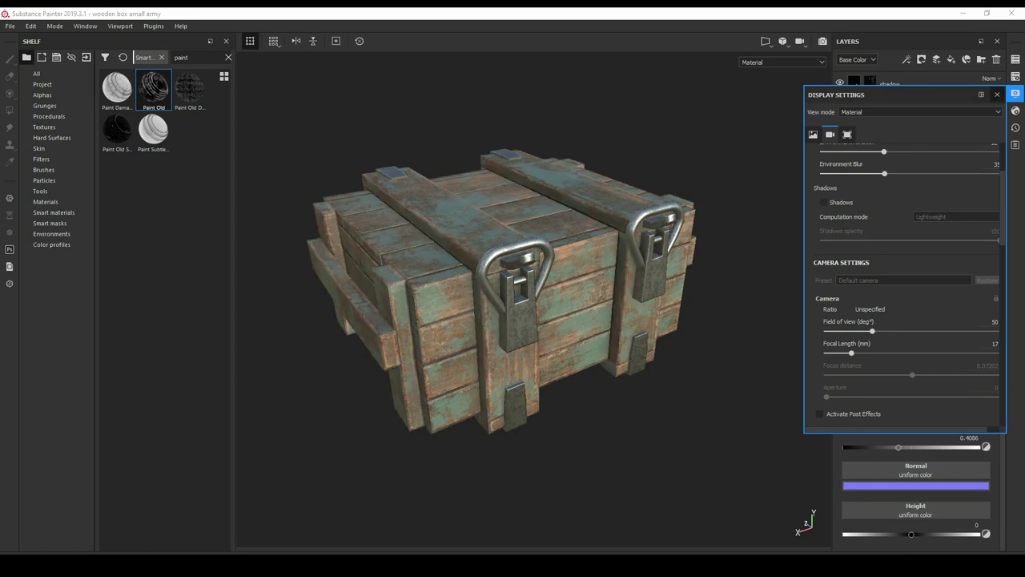
click(997, 95)
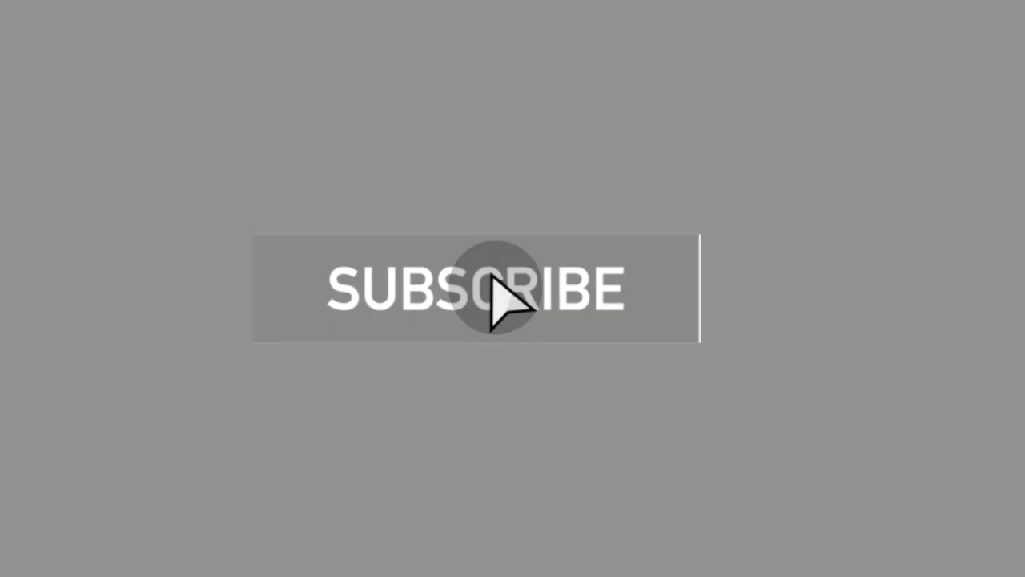